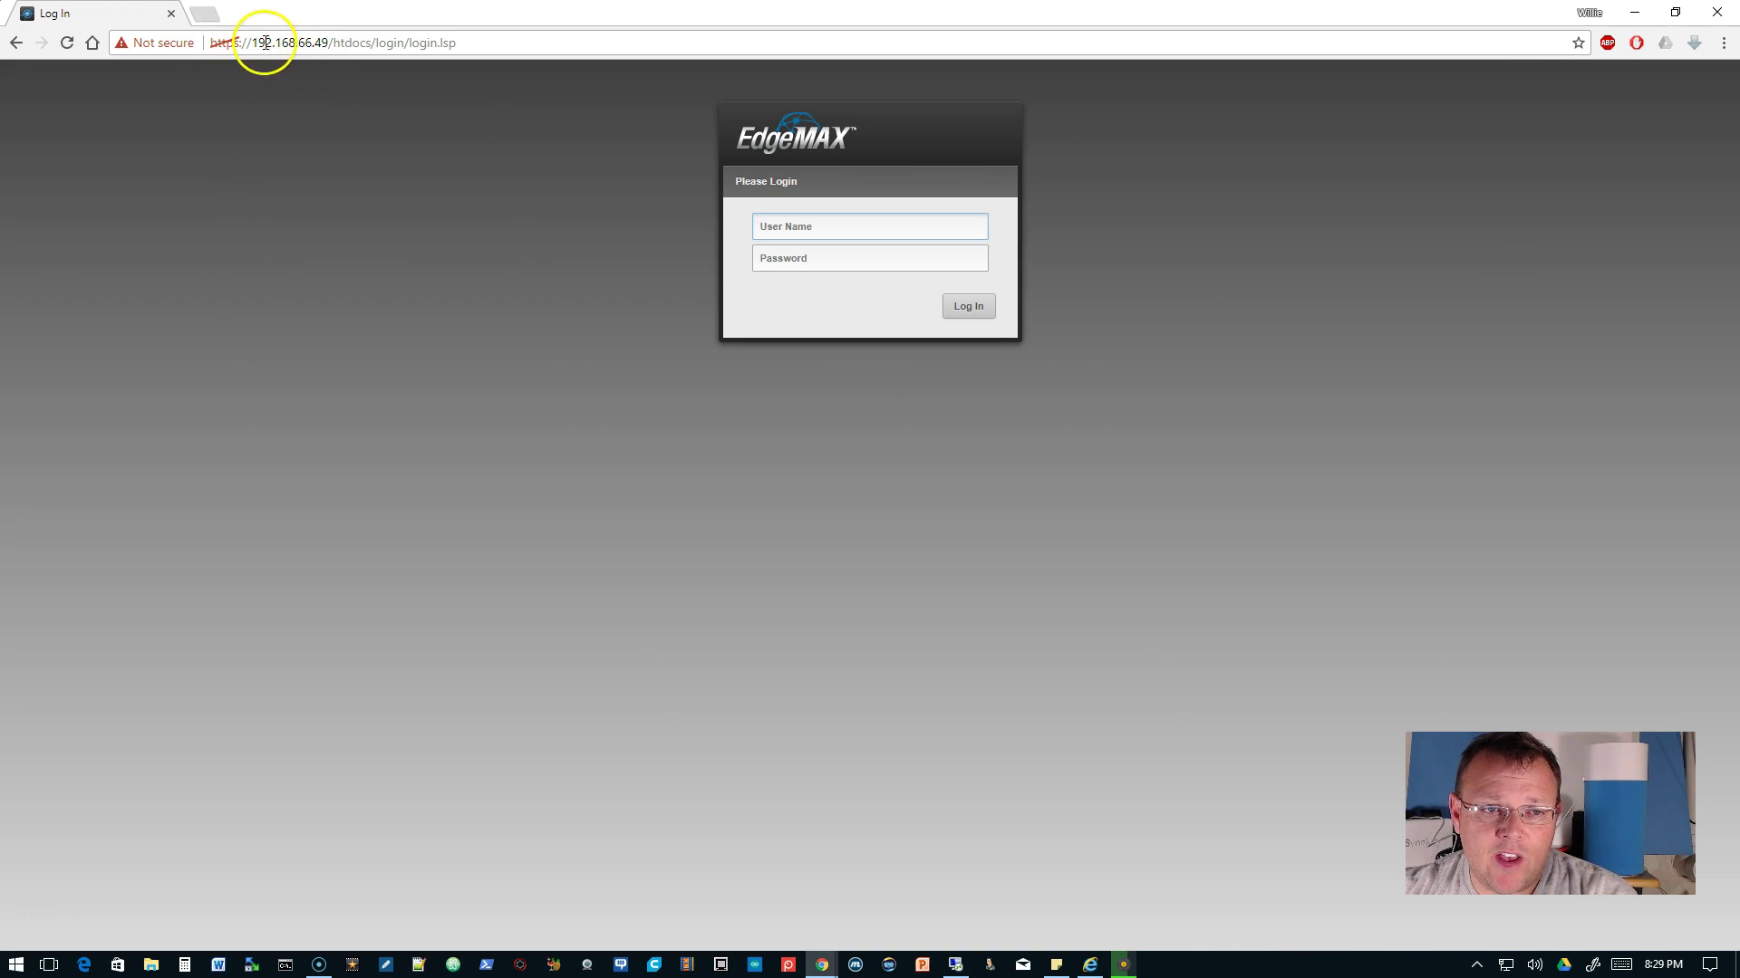
# Log in to the EdgeMAX switch at 192.168.66.49 with the account user name and password
pyautogui.write('whowe')
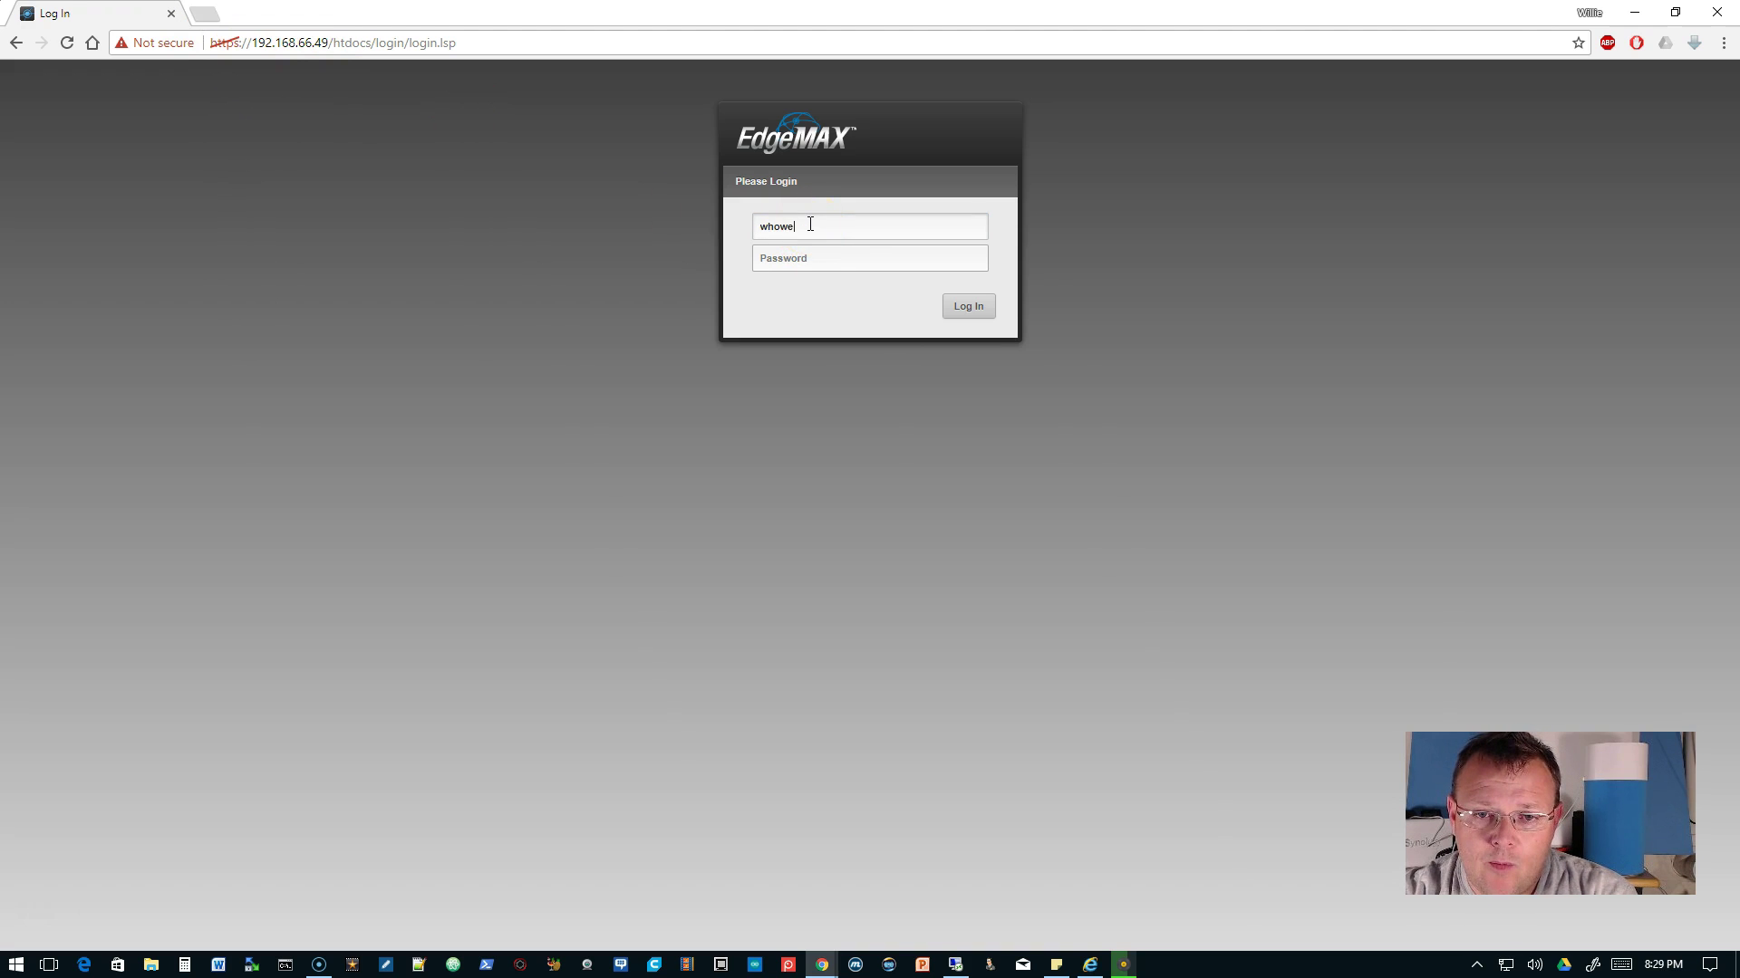
pyautogui.press('Tab')
pyautogui.write('••••••')
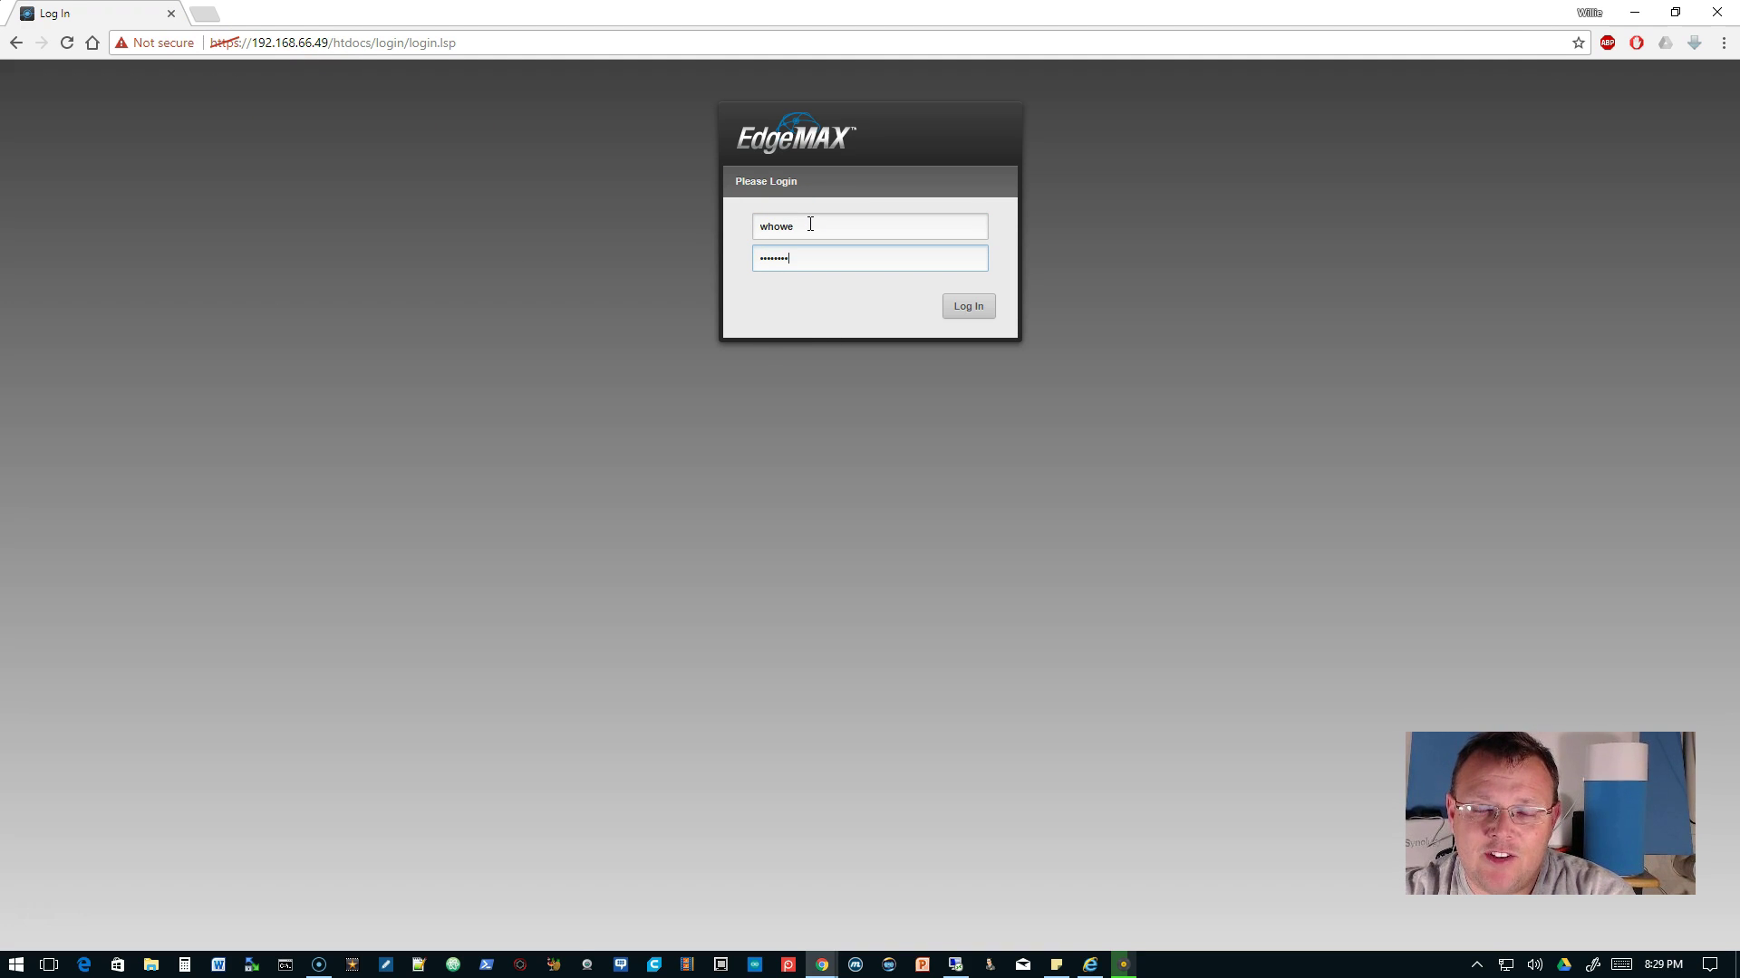
pyautogui.press('Return')
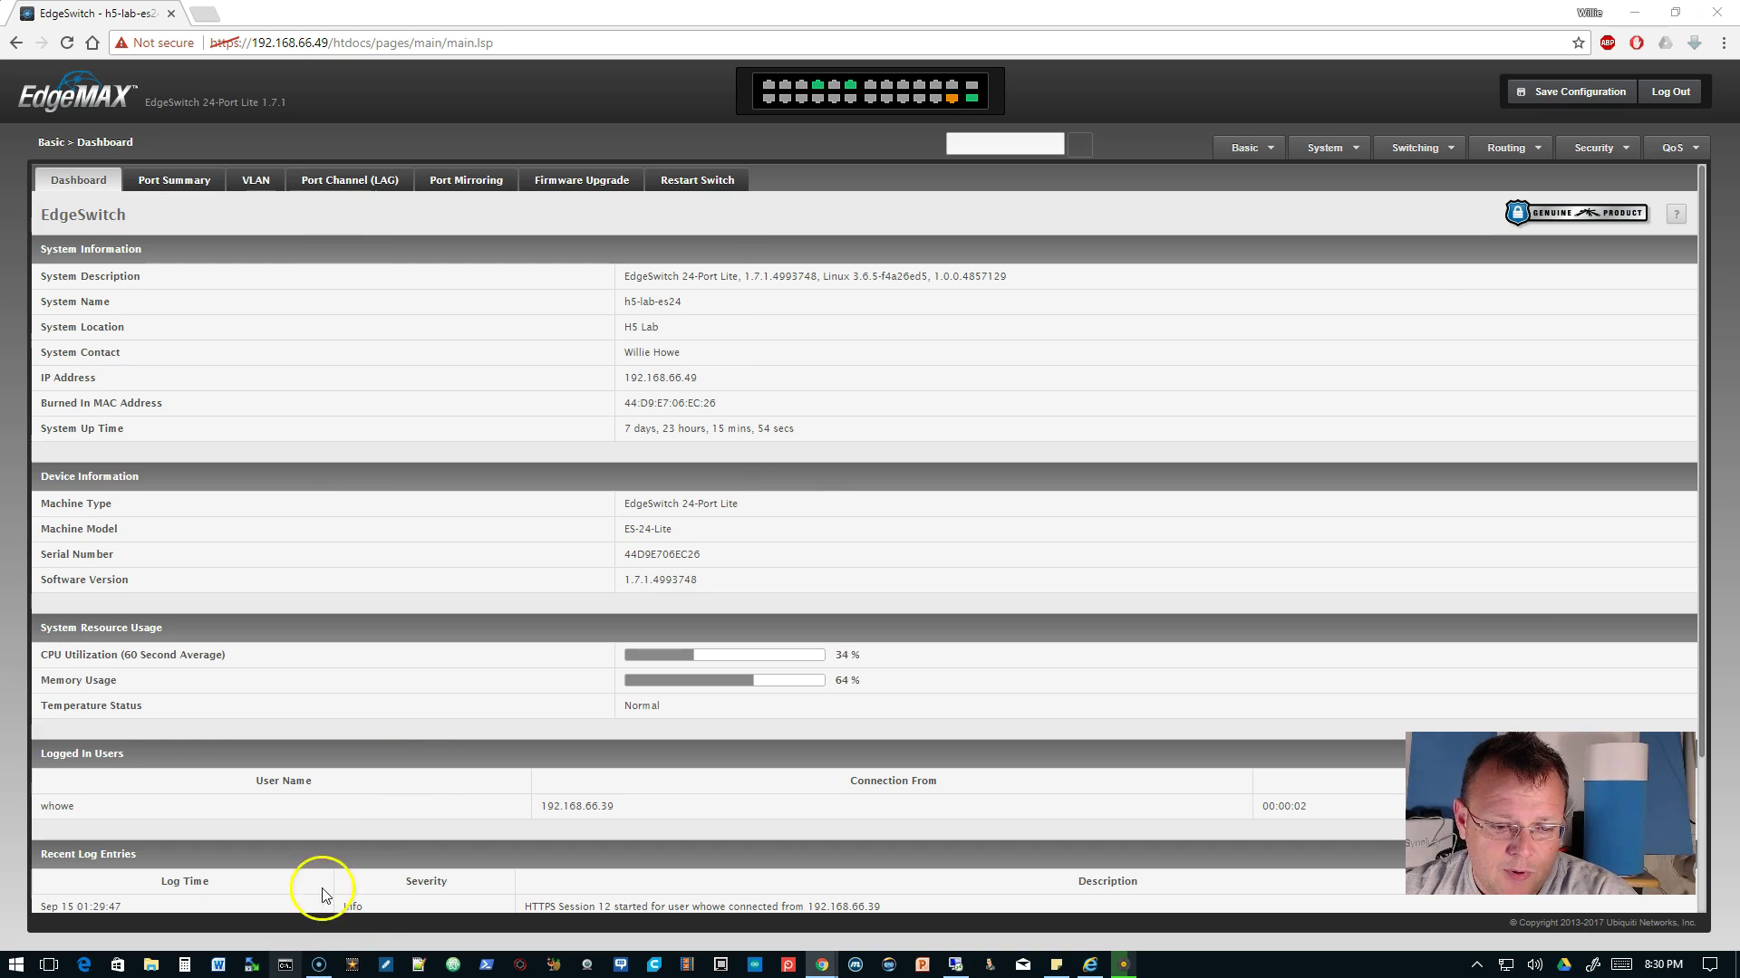
# Switch to a Command Prompt window and ping 192.168.66.6 to check whether that address is in use
pyautogui.moveTo(444, 163); pyautogui.dragTo(936, 480)
pyautogui.write('ping 192.168.66.')
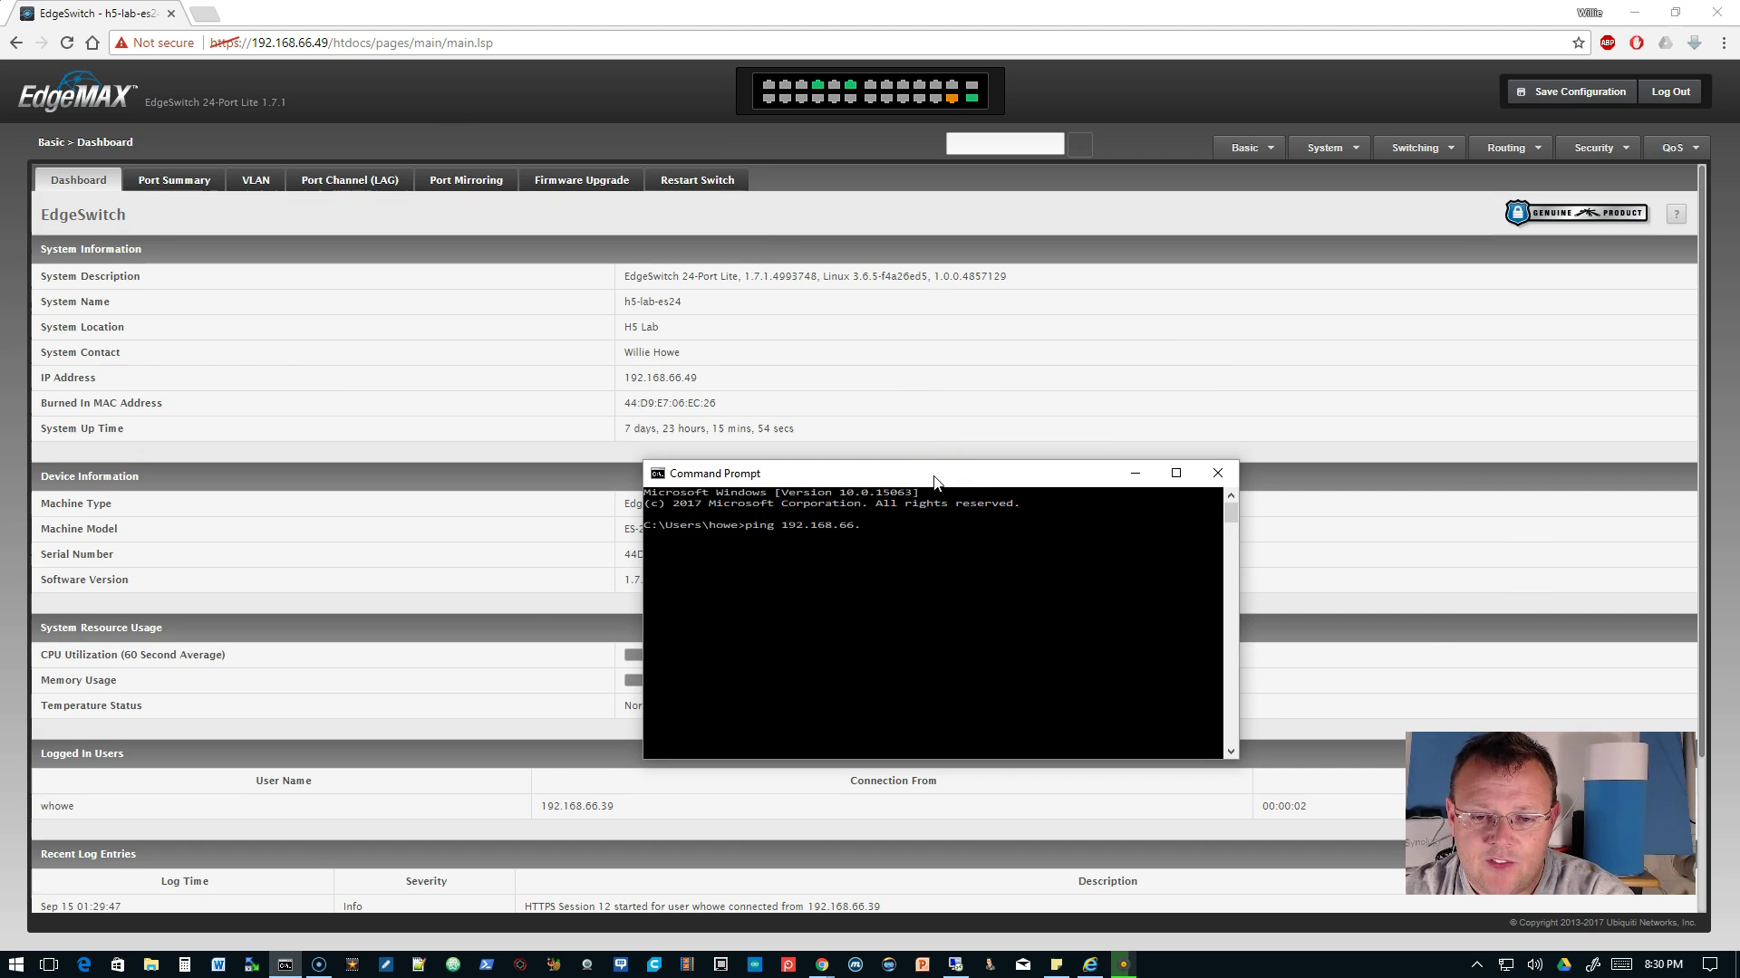
pyautogui.write('6')
pyautogui.press('Return')
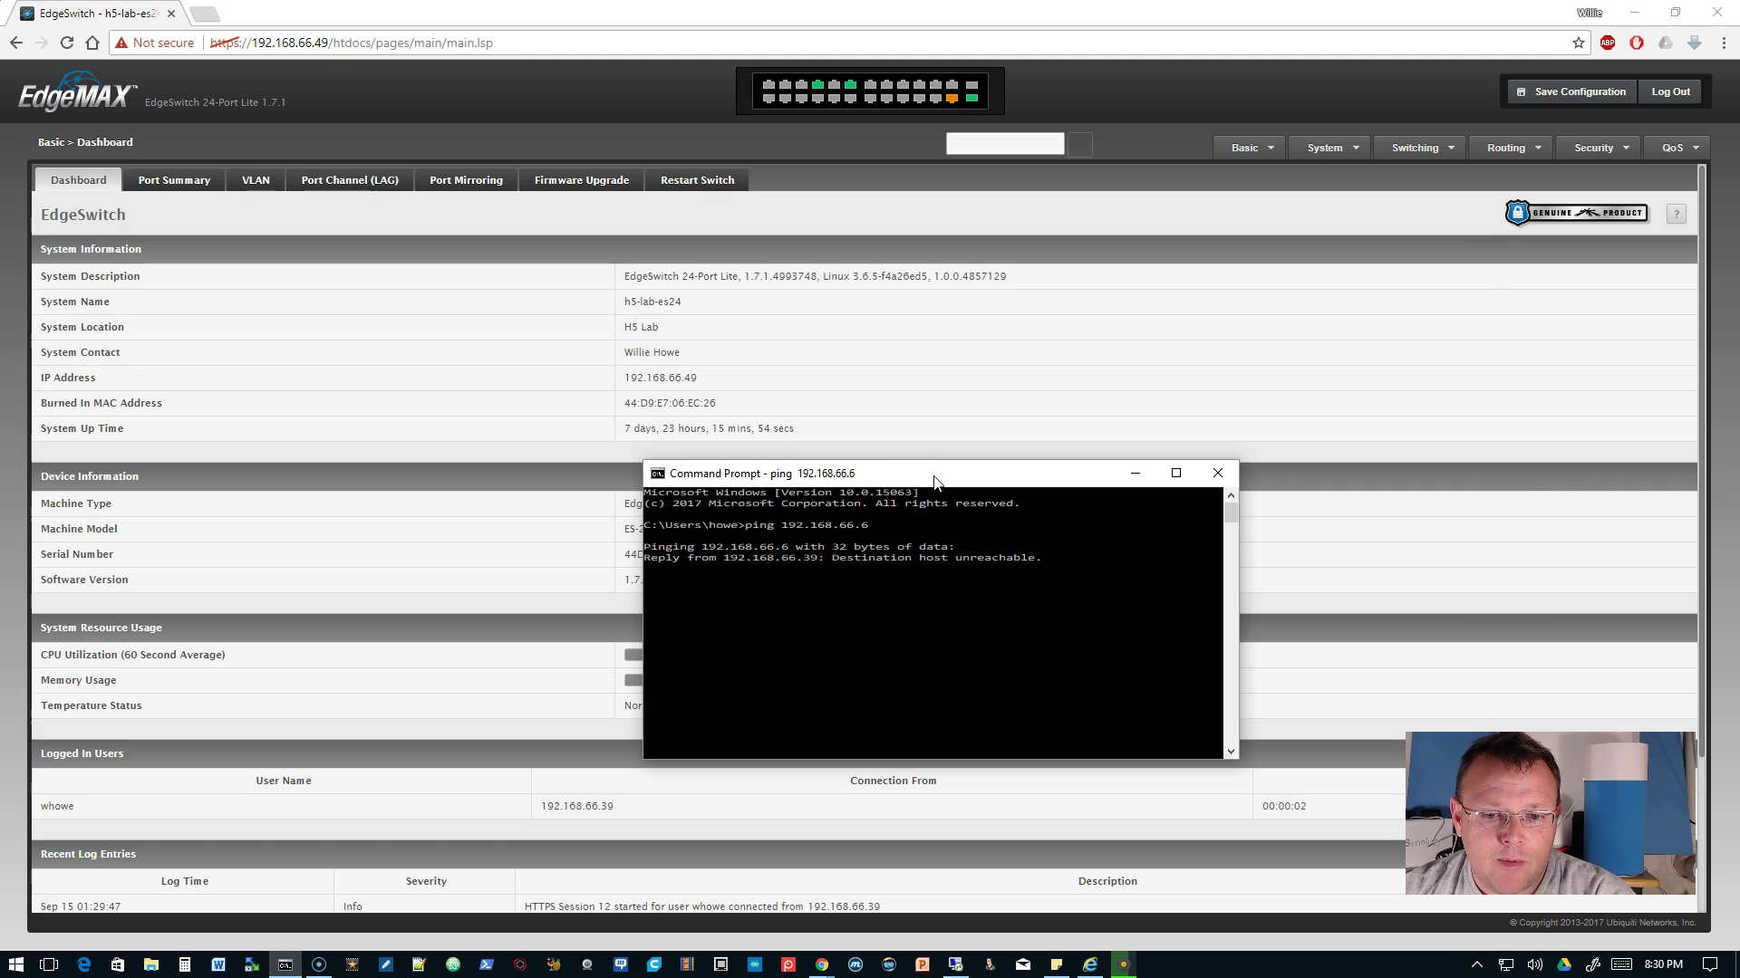
# In the switch's IPv4 network connectivity settings, change the network configuration protocol to None and accept the IP configuration reset
pyautogui.click(1296, 214)
pyautogui.click(1328, 152)
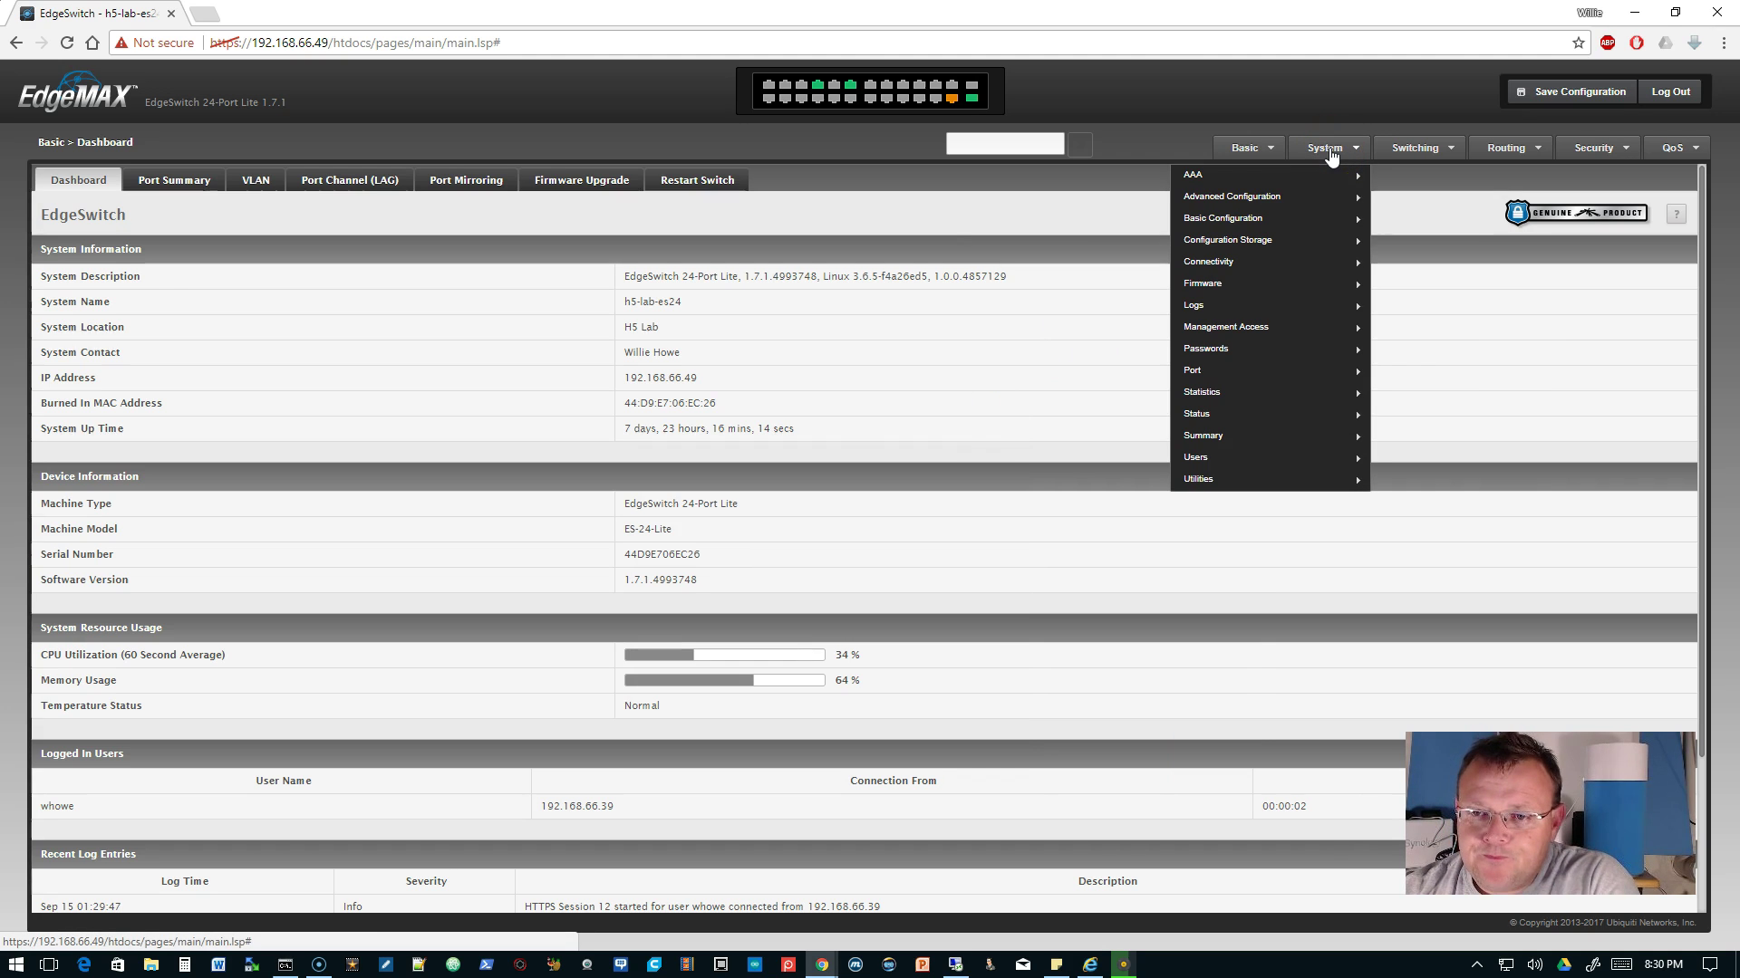
pyautogui.moveTo(1305, 260)
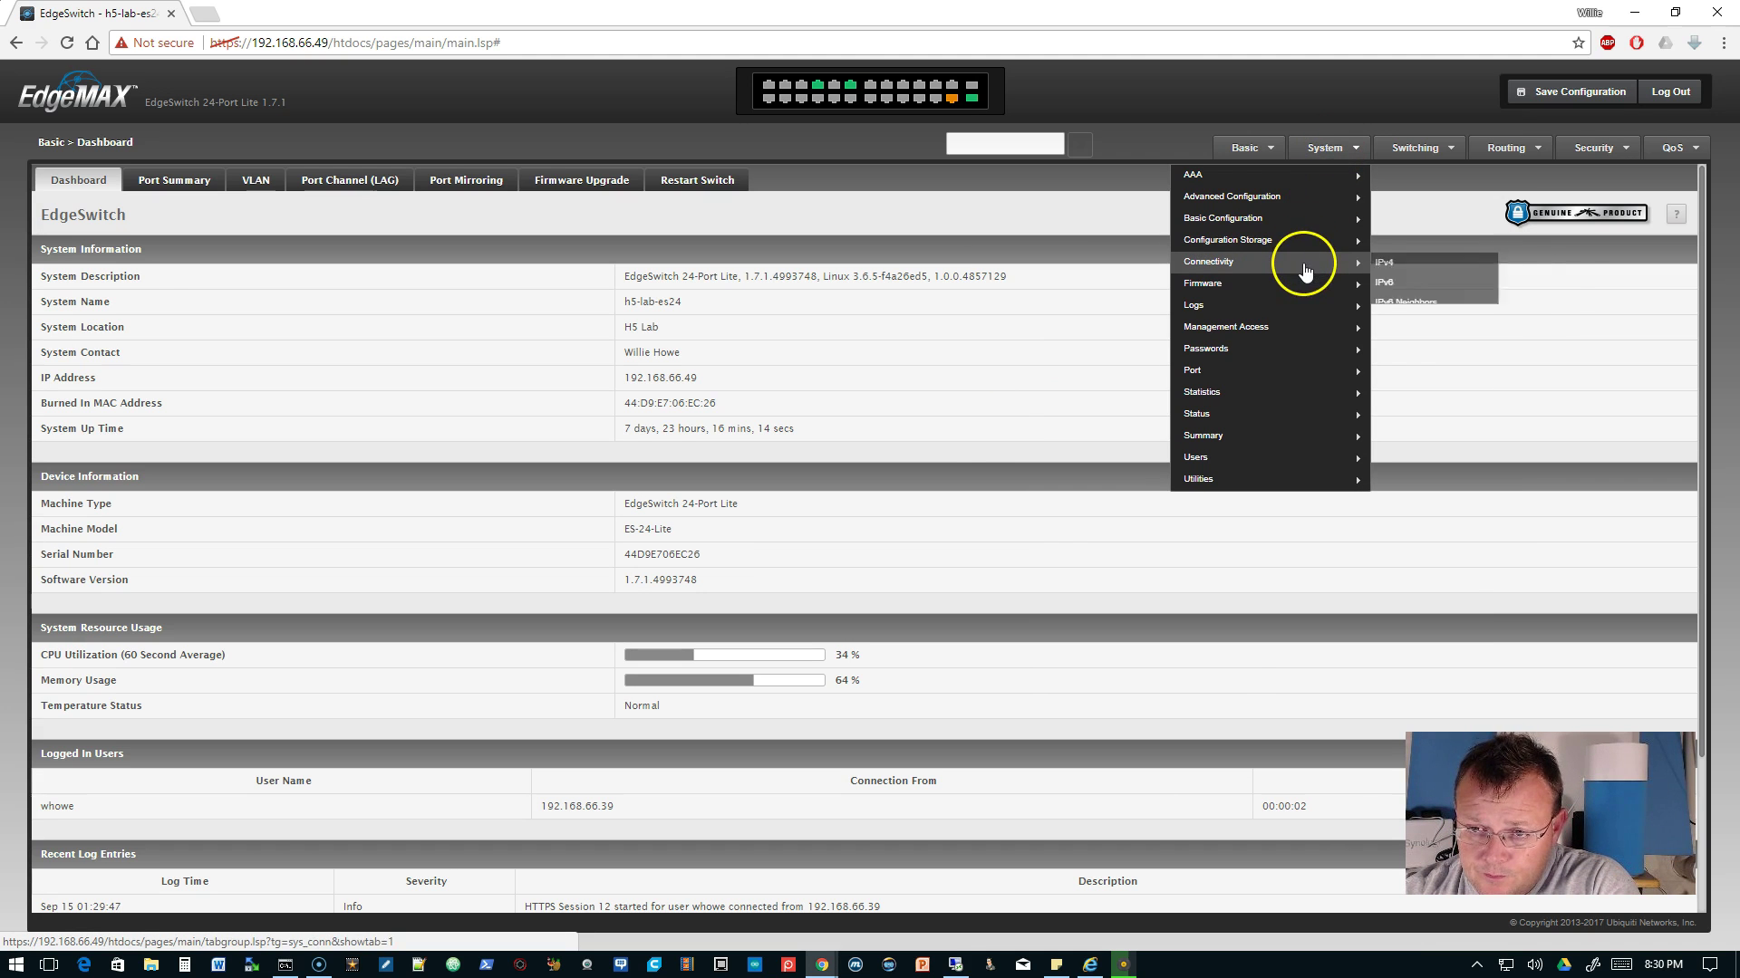
pyautogui.click(1386, 263)
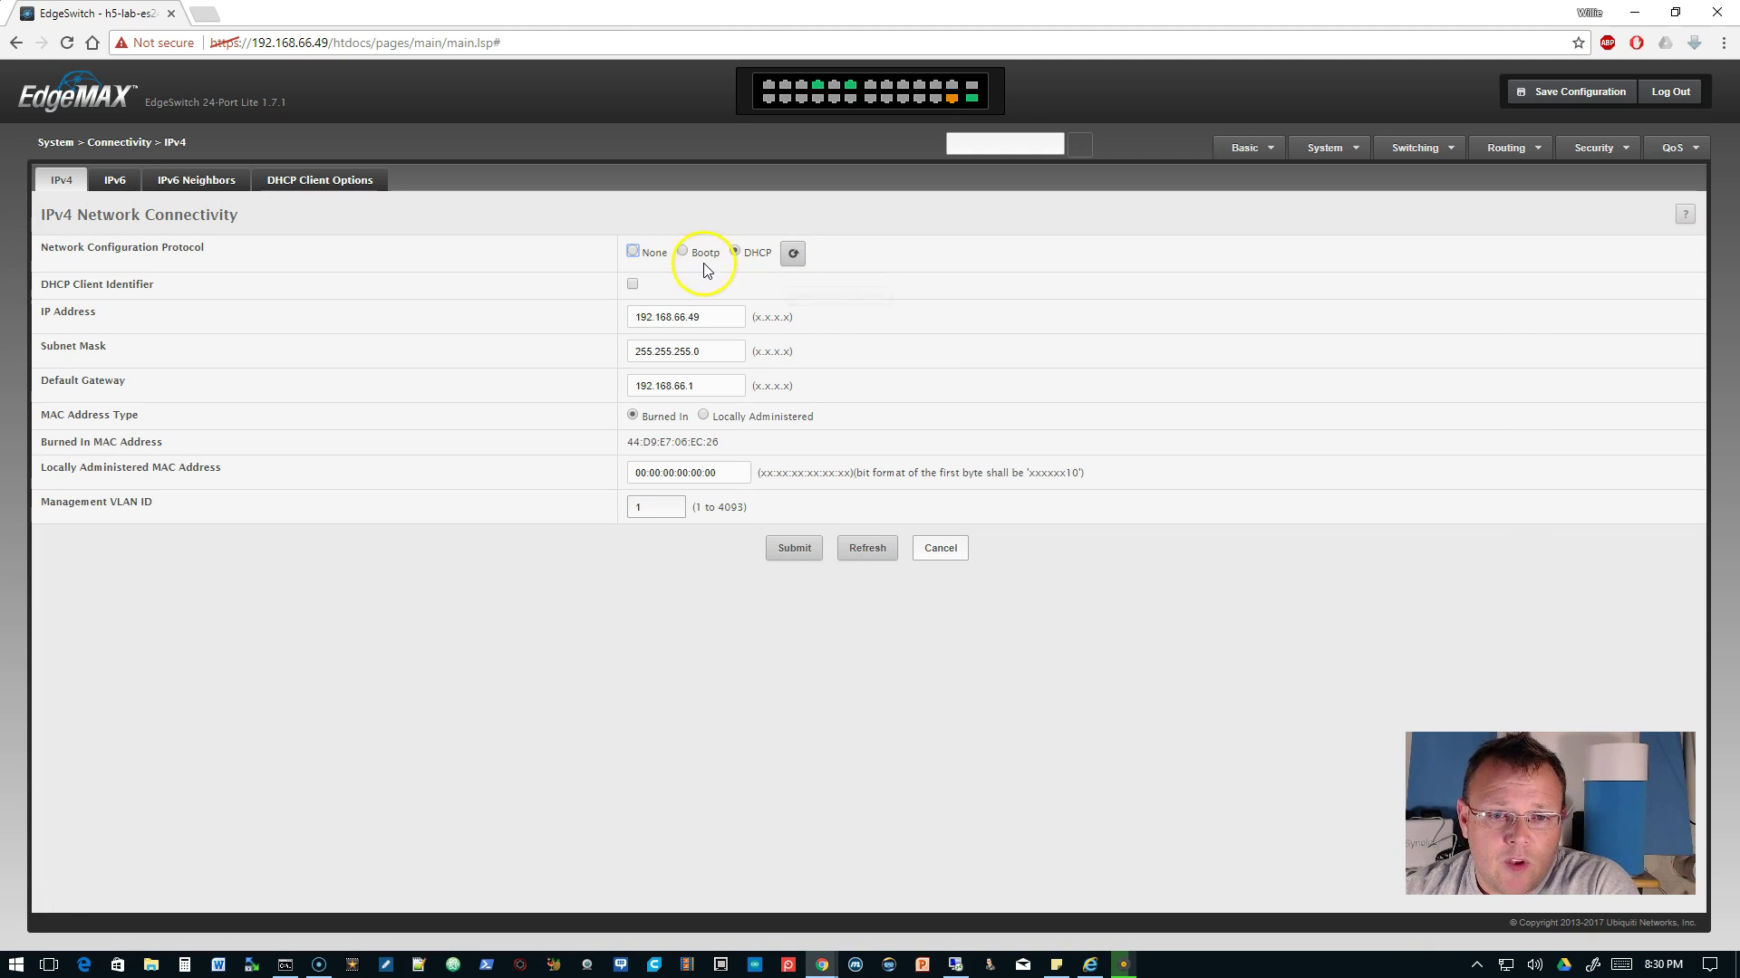
pyautogui.click(633, 253)
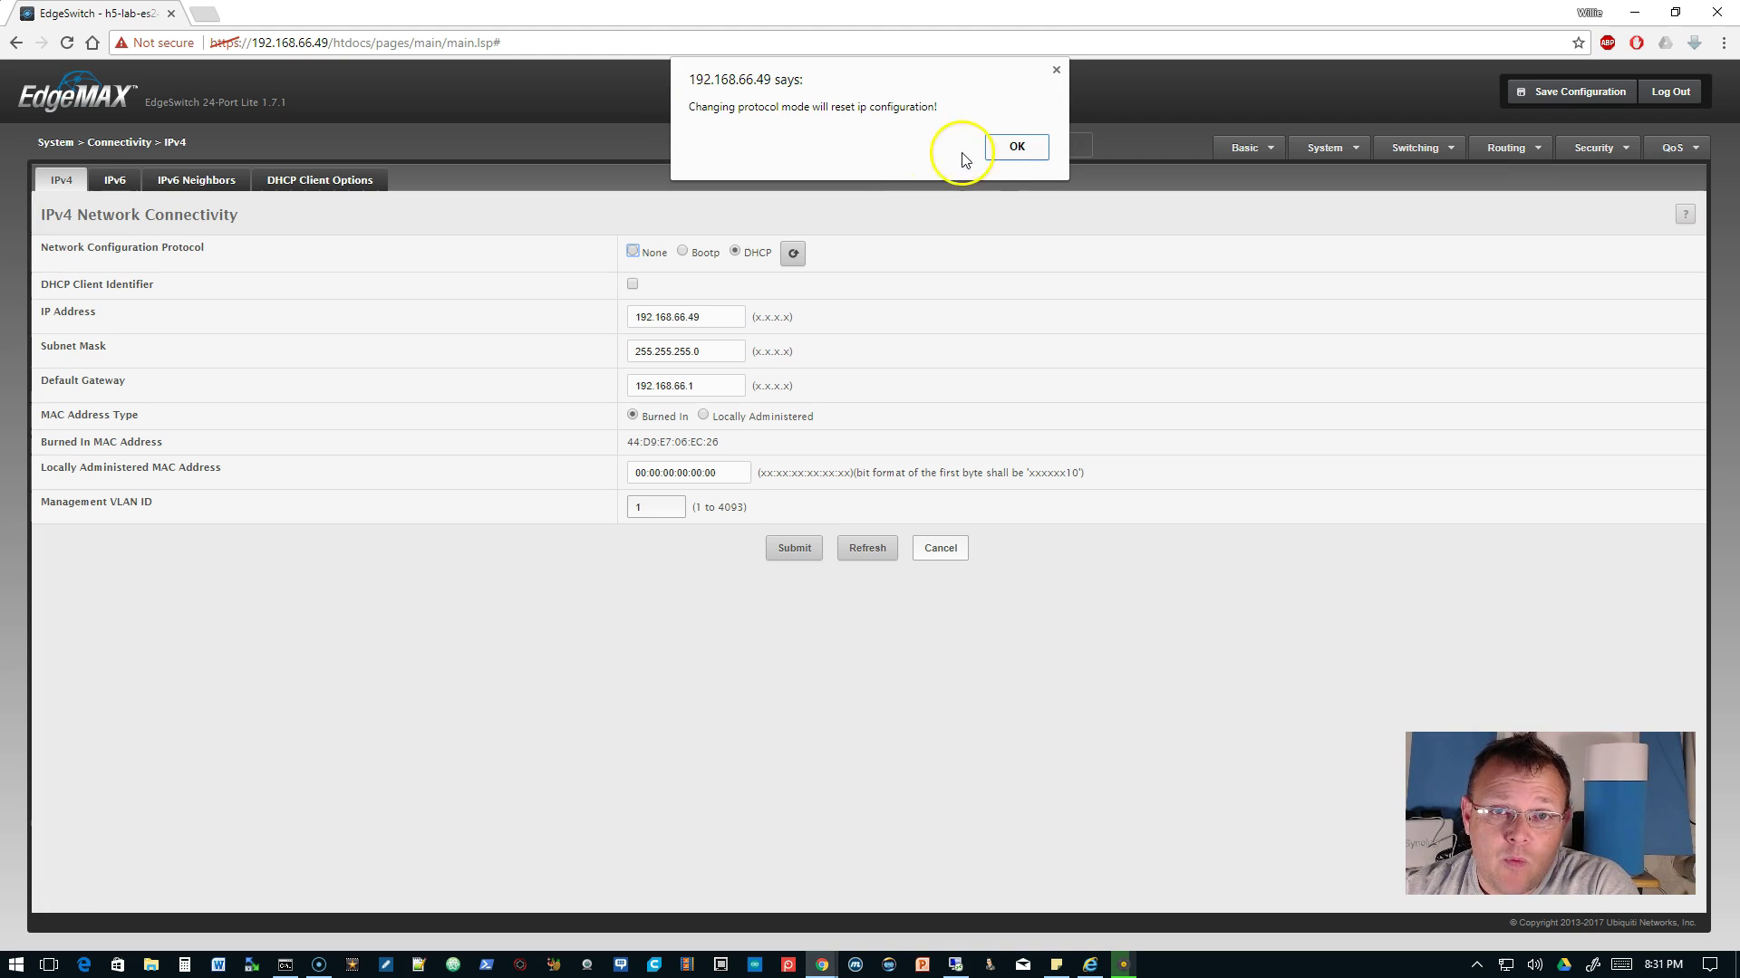
pyautogui.click(1017, 147)
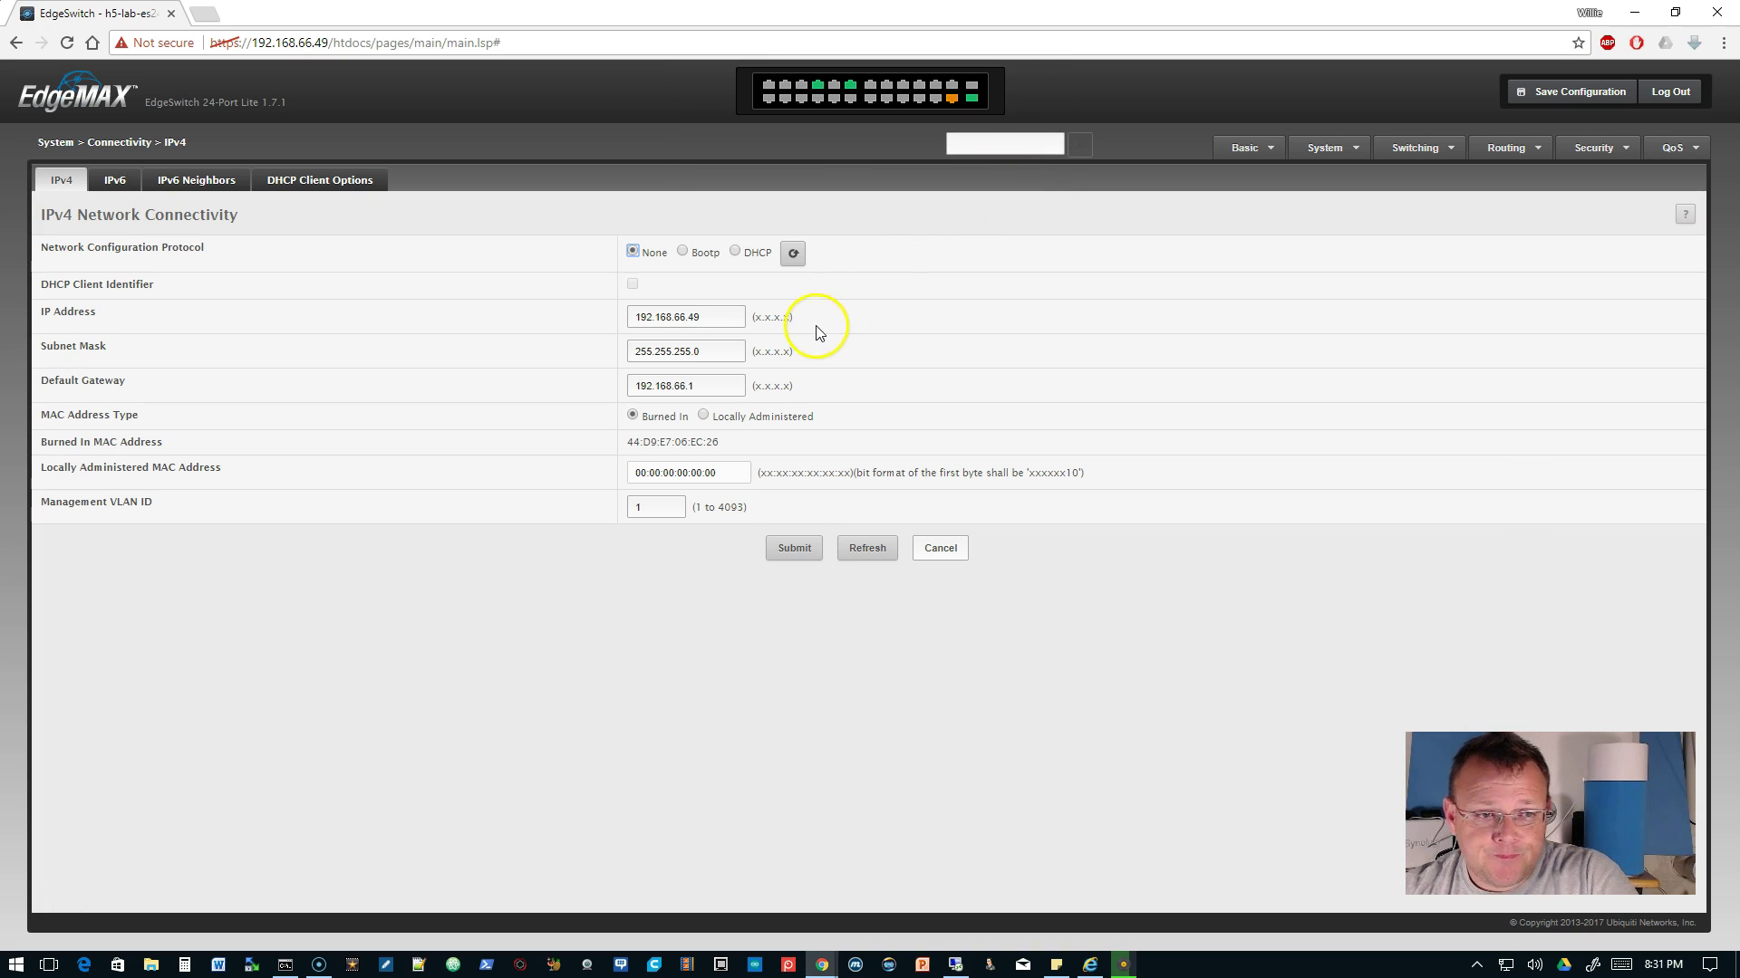
# Set the switch's static IP address to 192.168.66.6 and submit the IPv4 settings
pyautogui.click(724, 317)
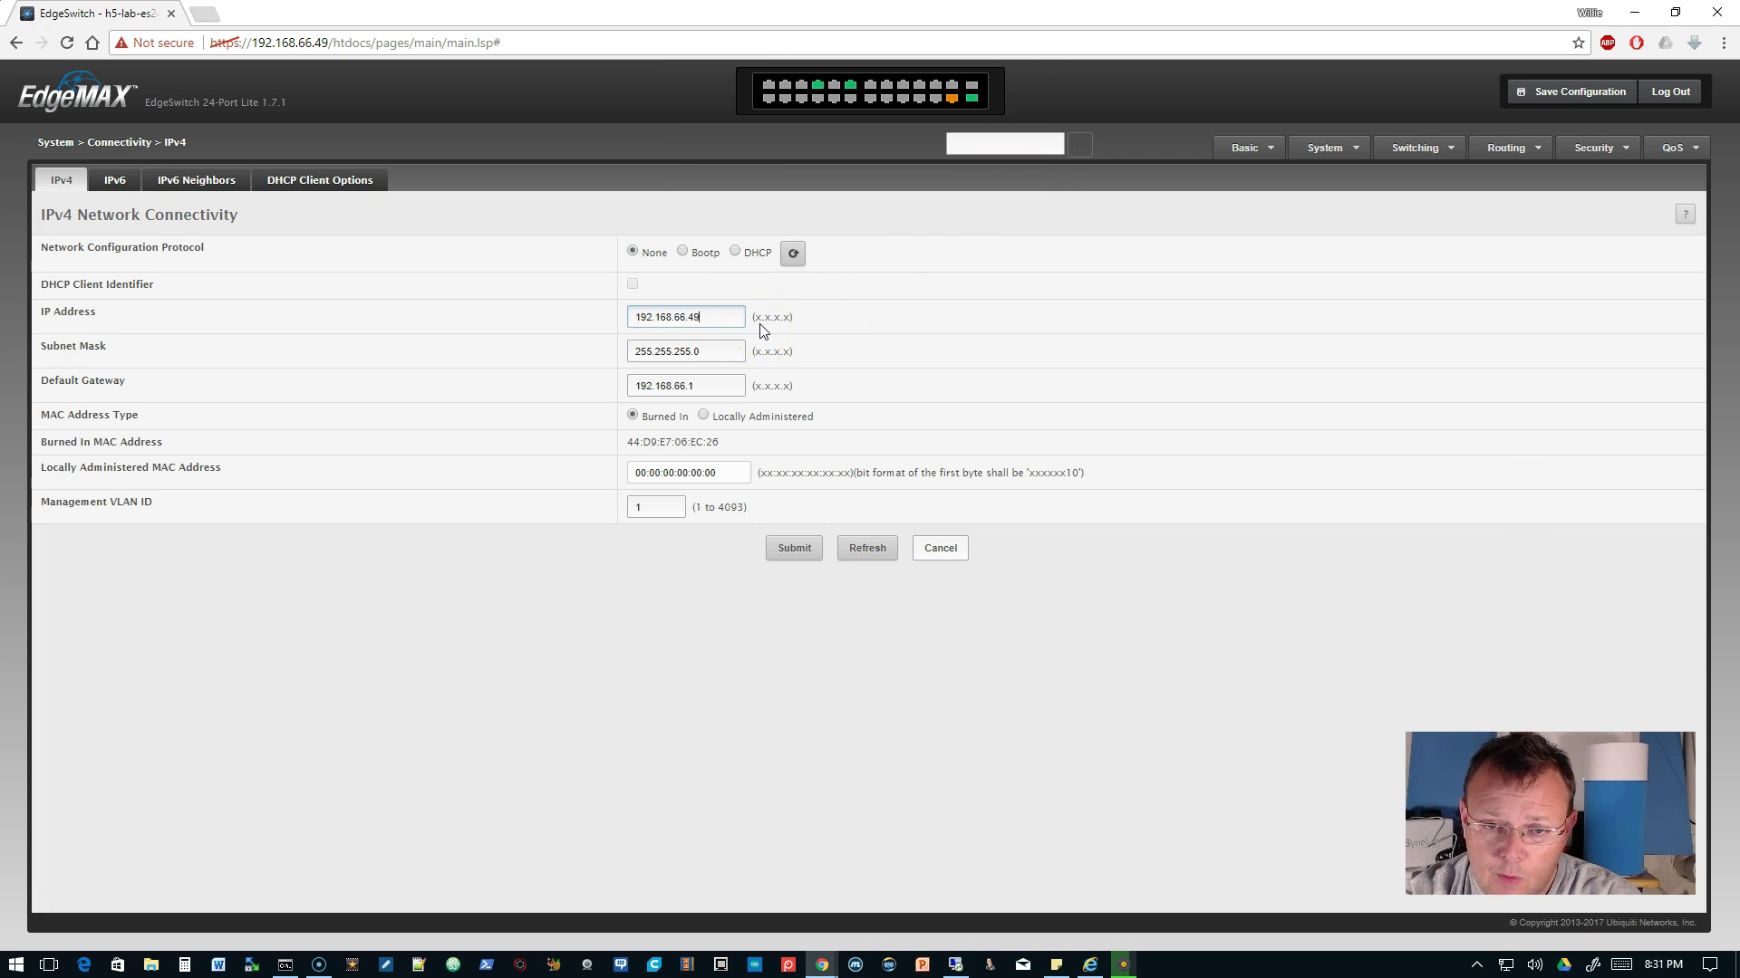
pyautogui.press('BackSpace')
pyautogui.press('BackSpace')
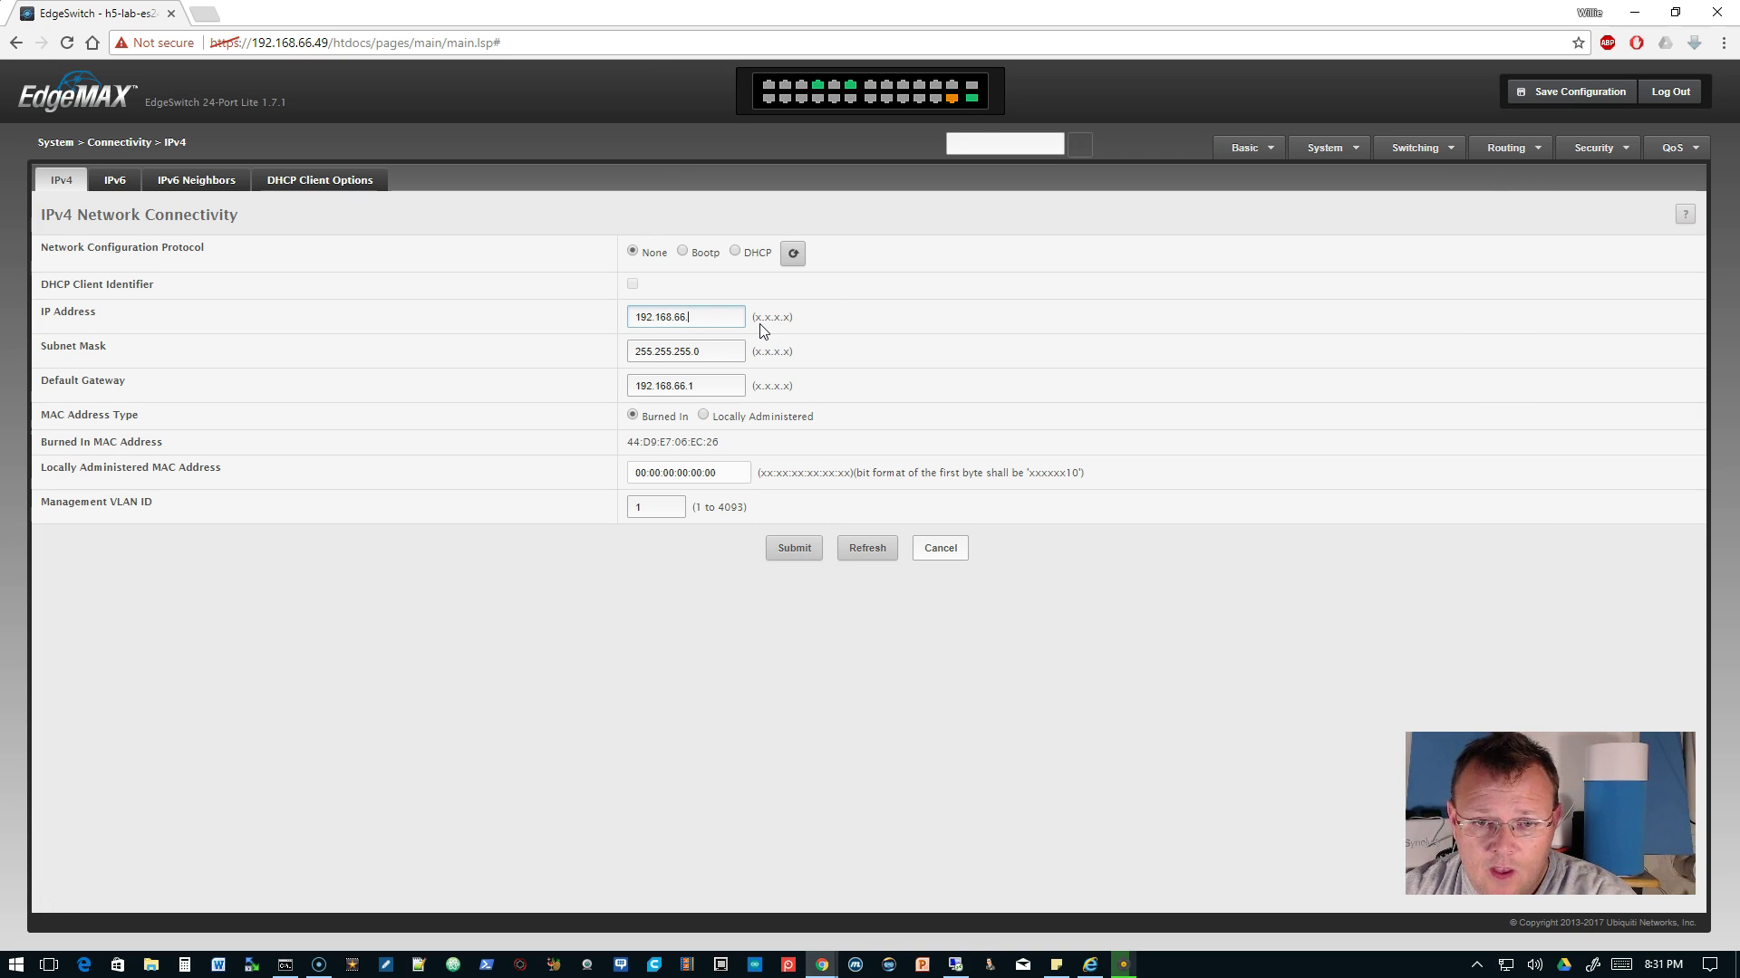
pyautogui.click(730, 313)
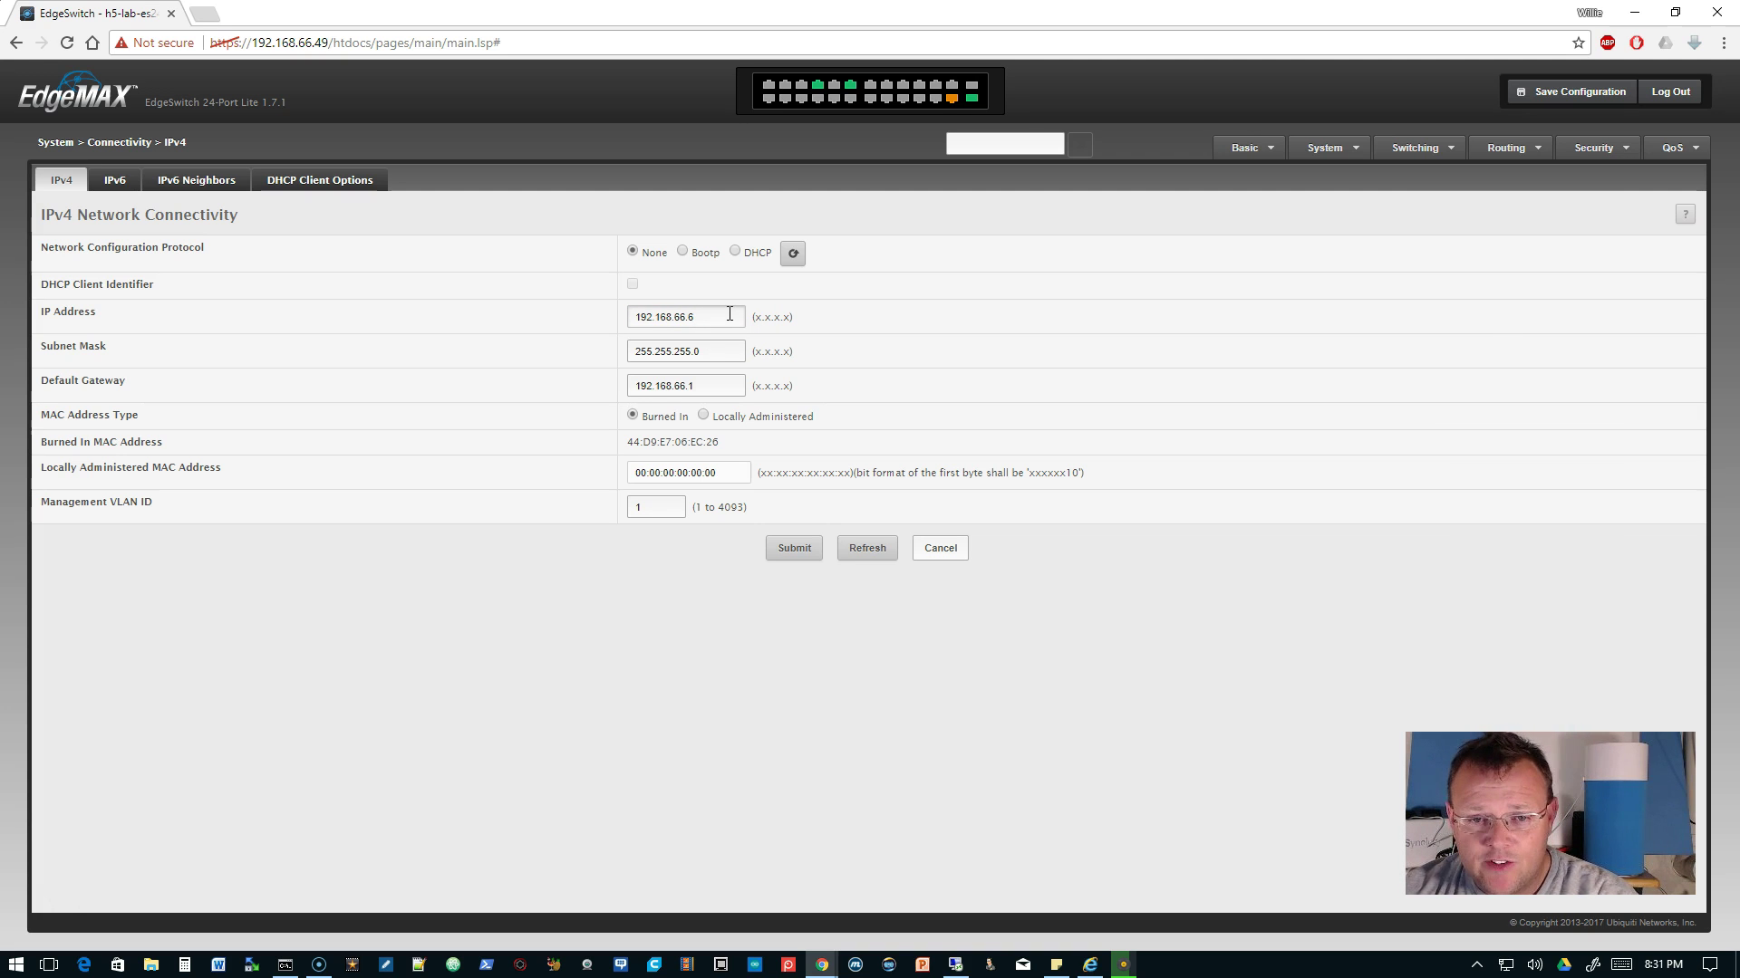
pyautogui.click(690, 386)
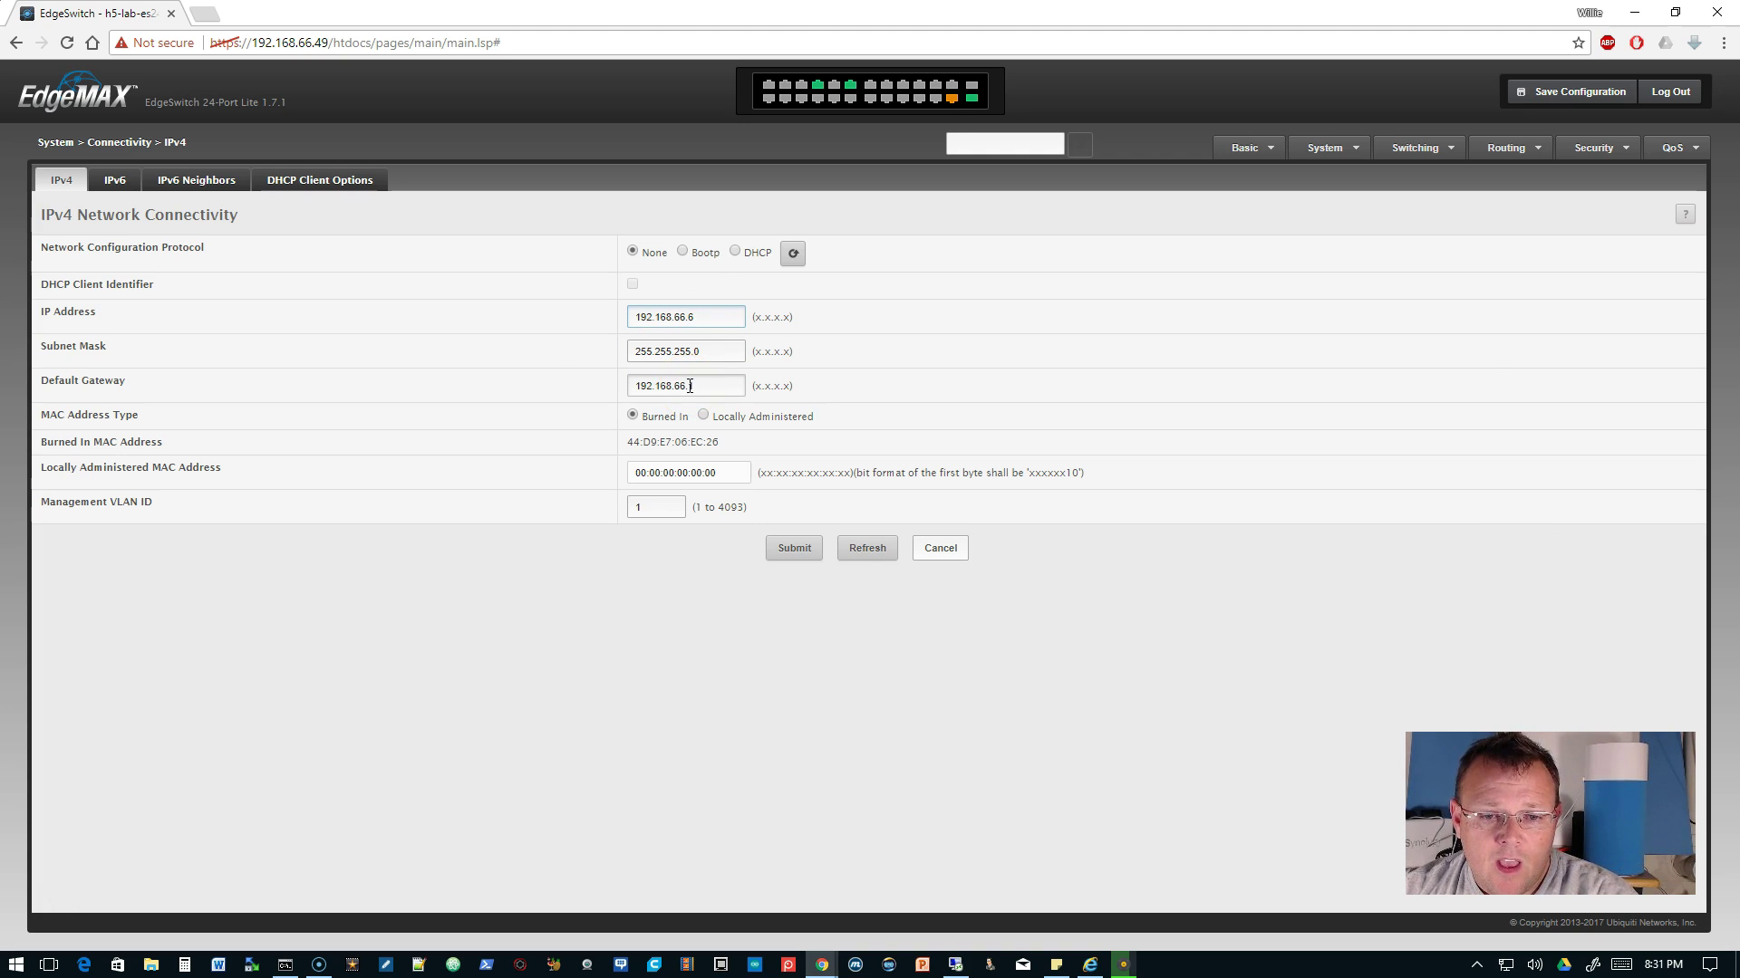
pyautogui.click(654, 410)
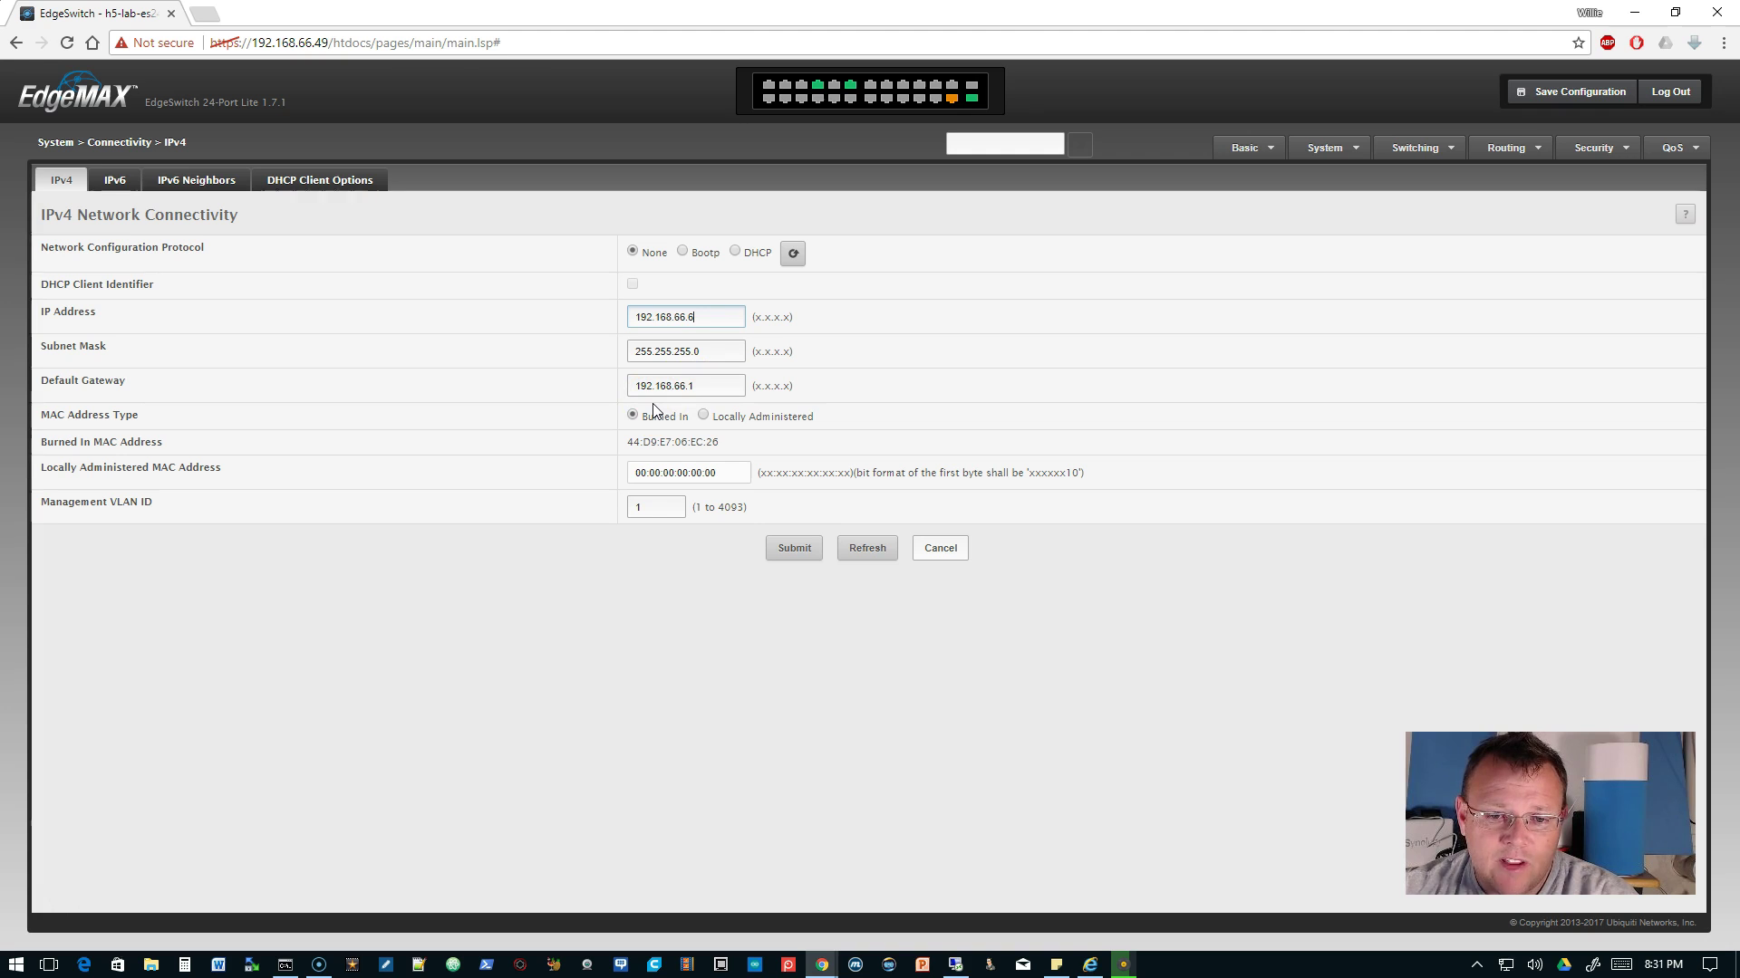
pyautogui.click(154, 515)
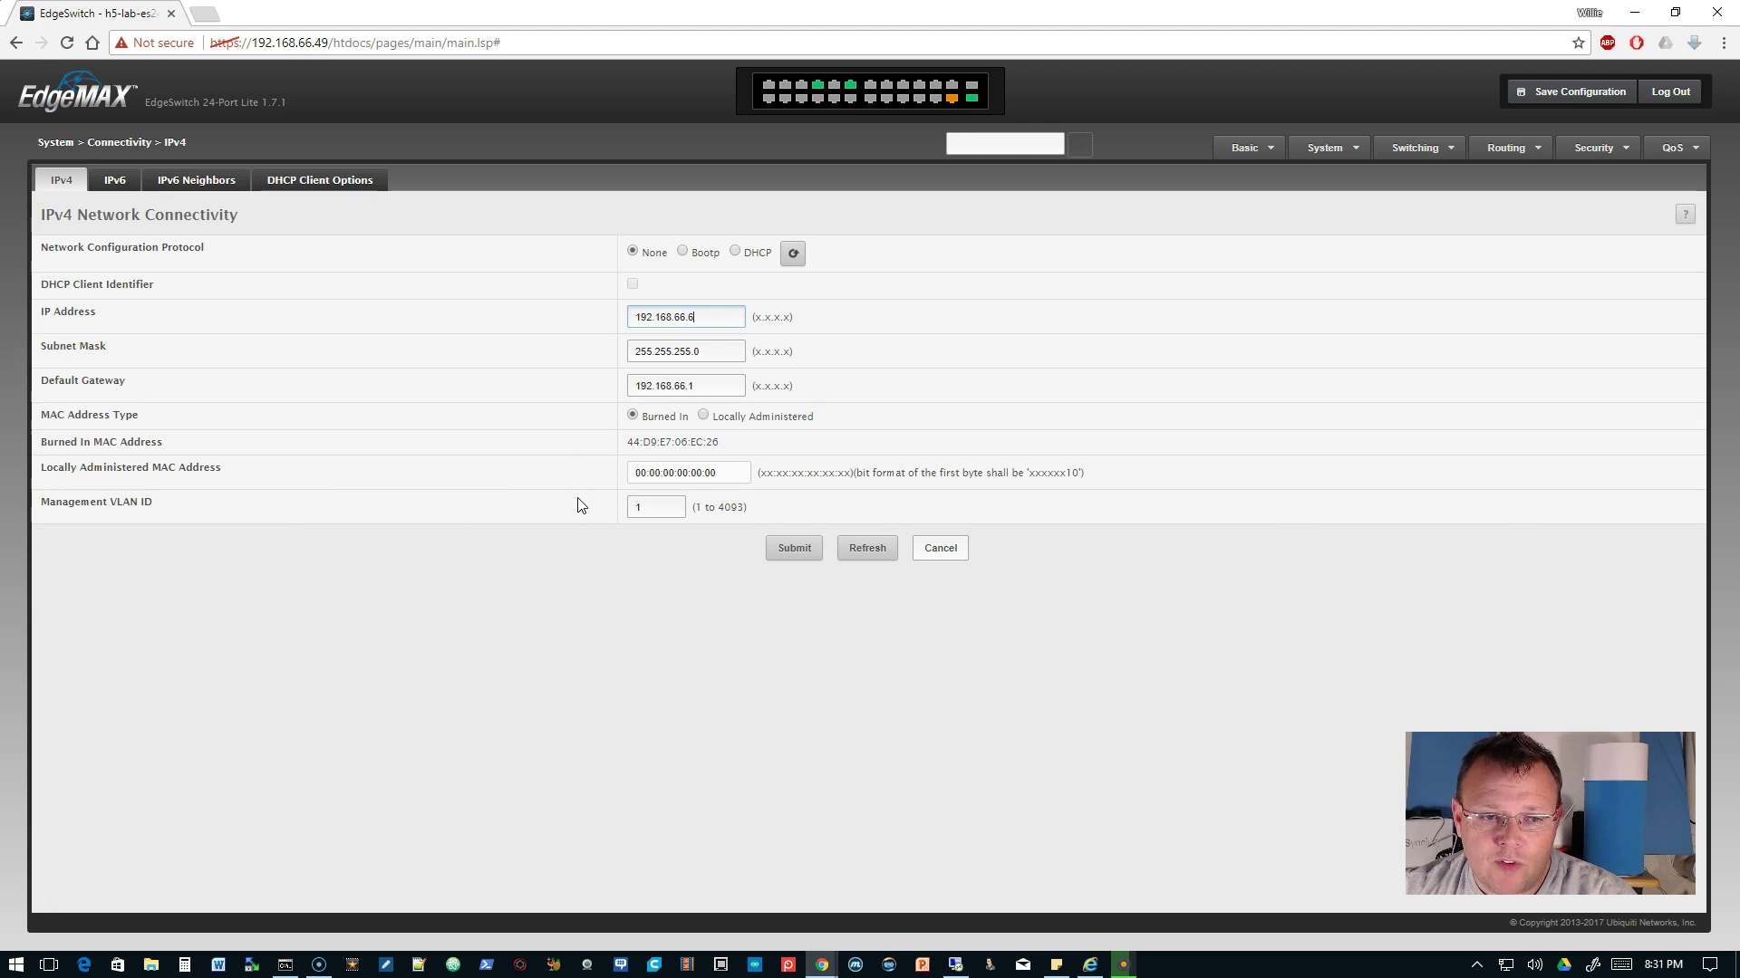
pyautogui.click(796, 549)
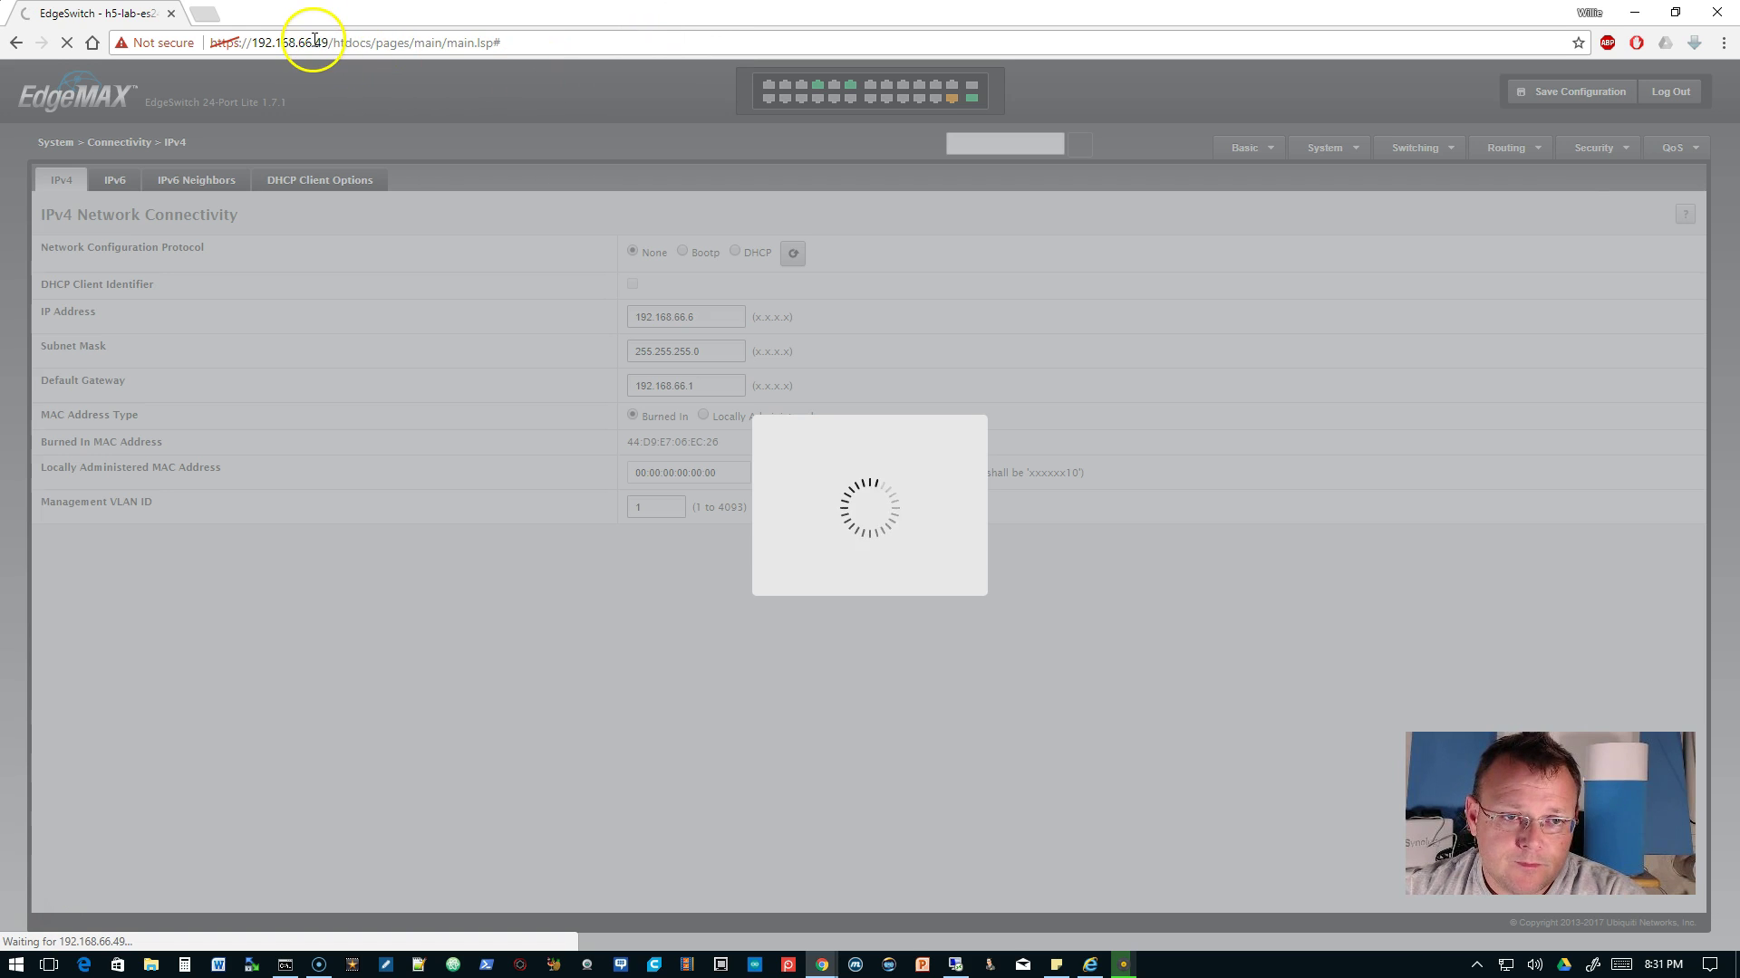
pyautogui.moveTo(313, 43); pyautogui.dragTo(906, 77)
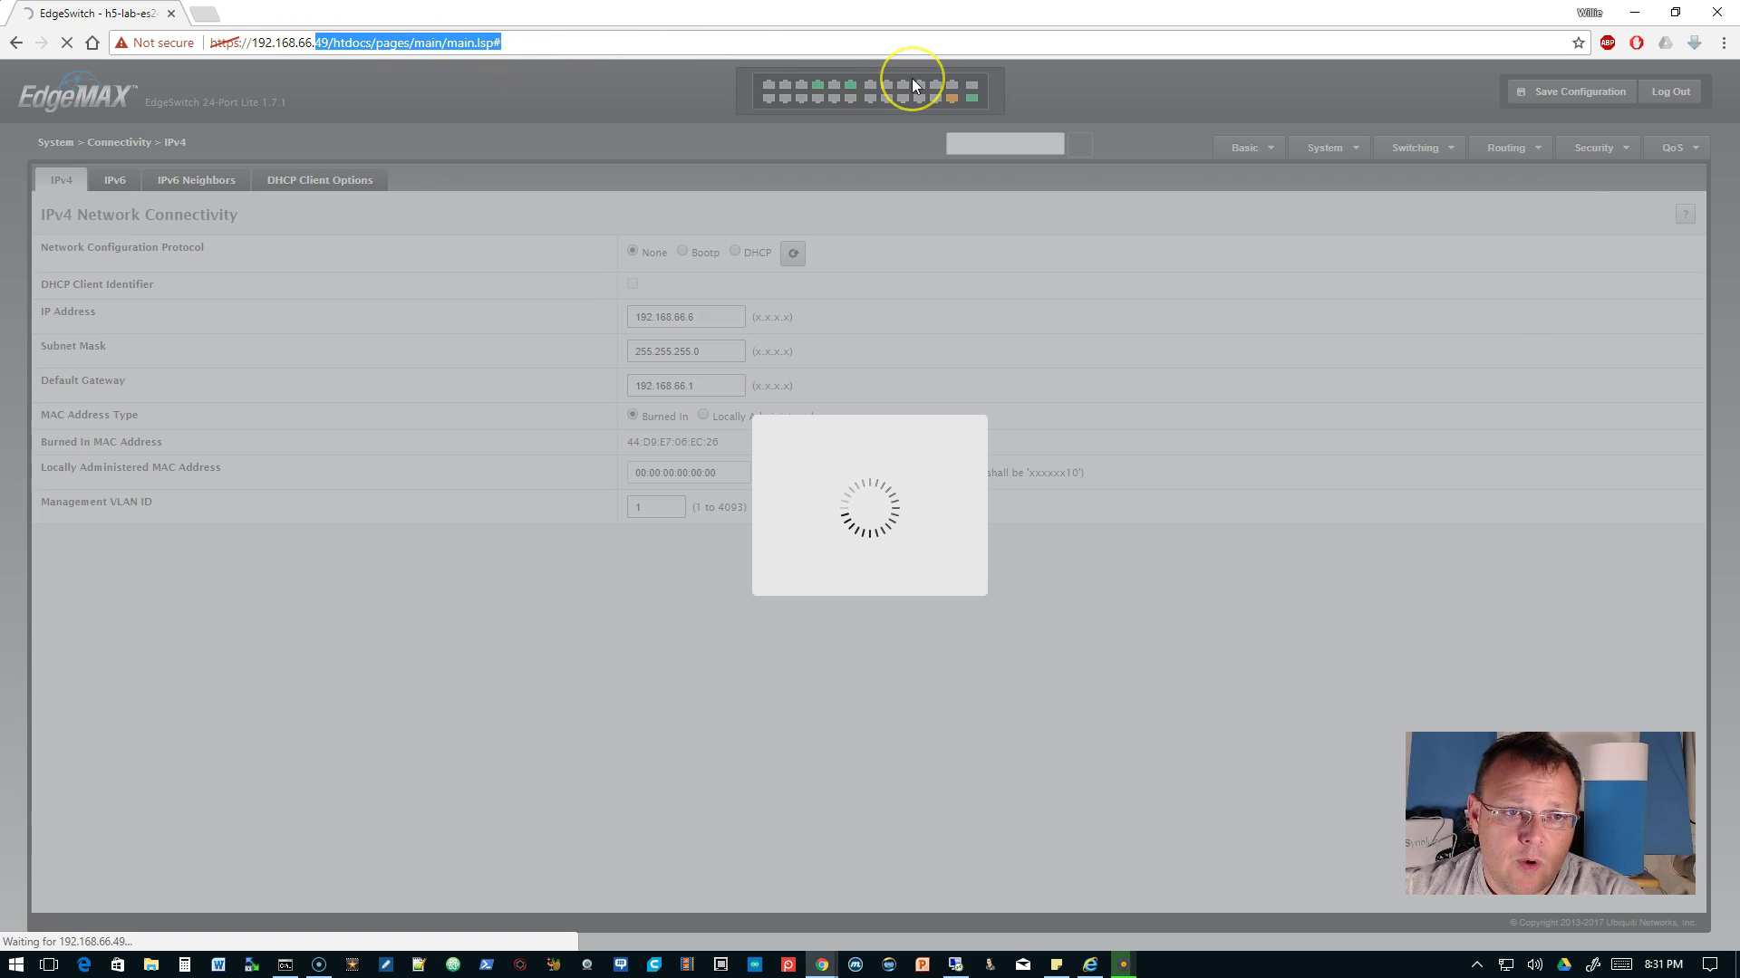
pyautogui.write('68.66.6')
pyautogui.press('Return')
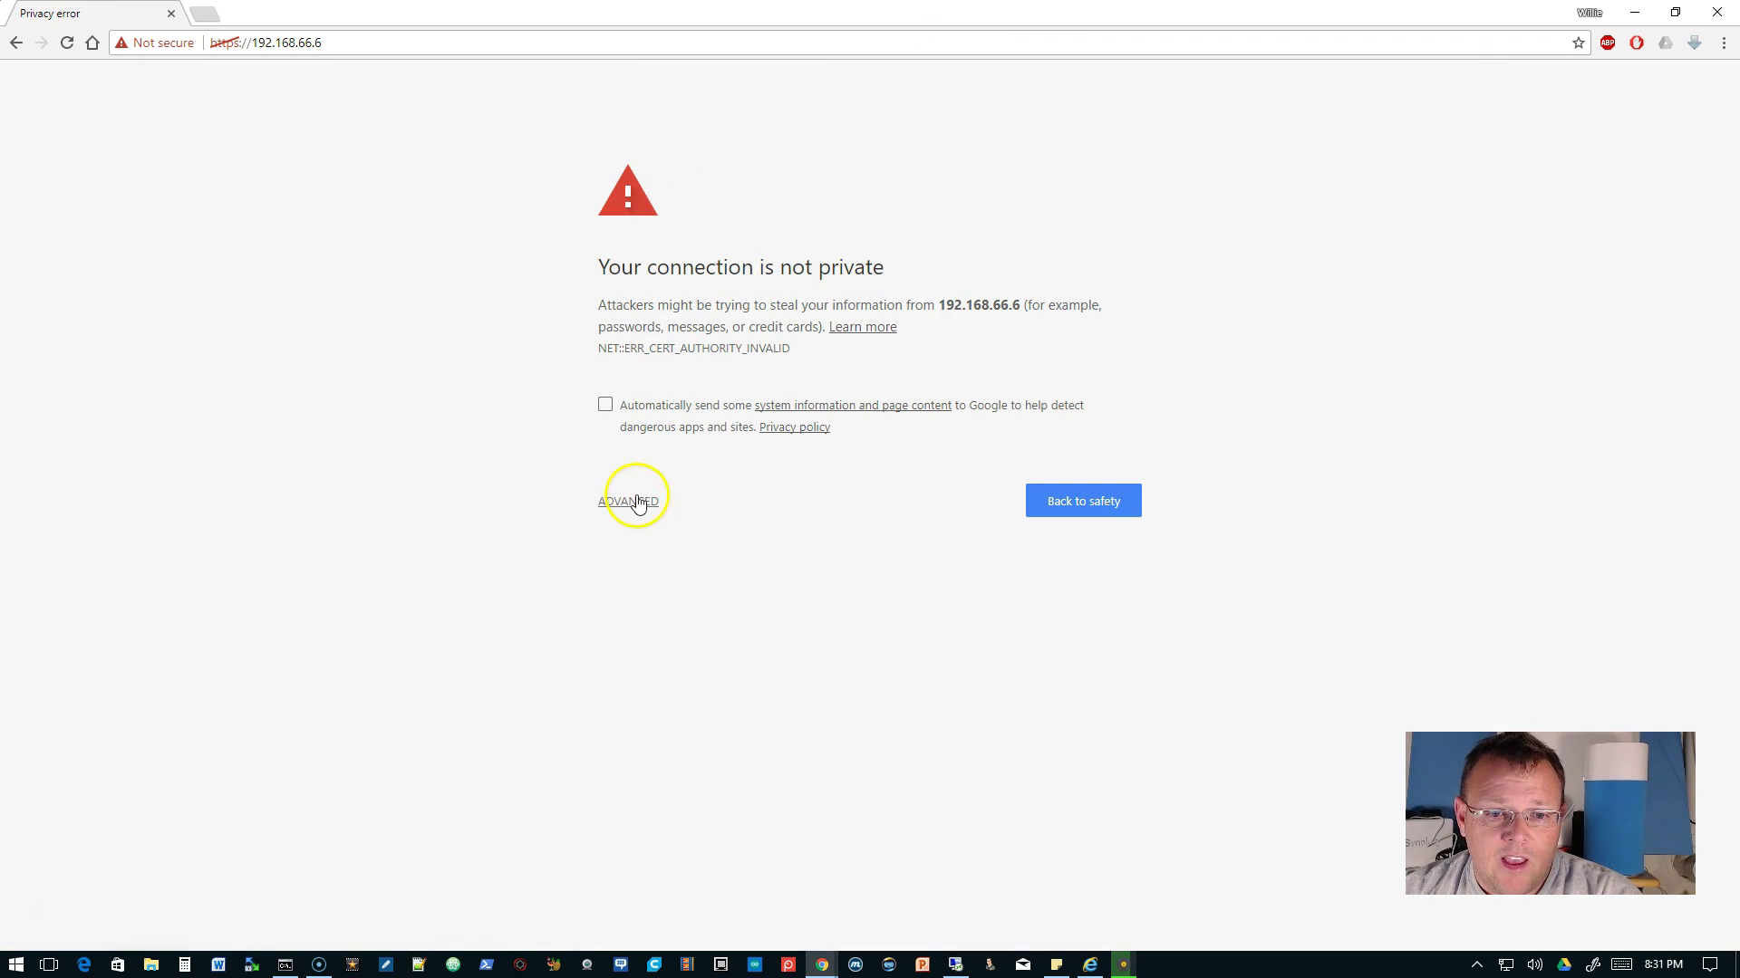
pyautogui.click(638, 503)
pyautogui.click(675, 645)
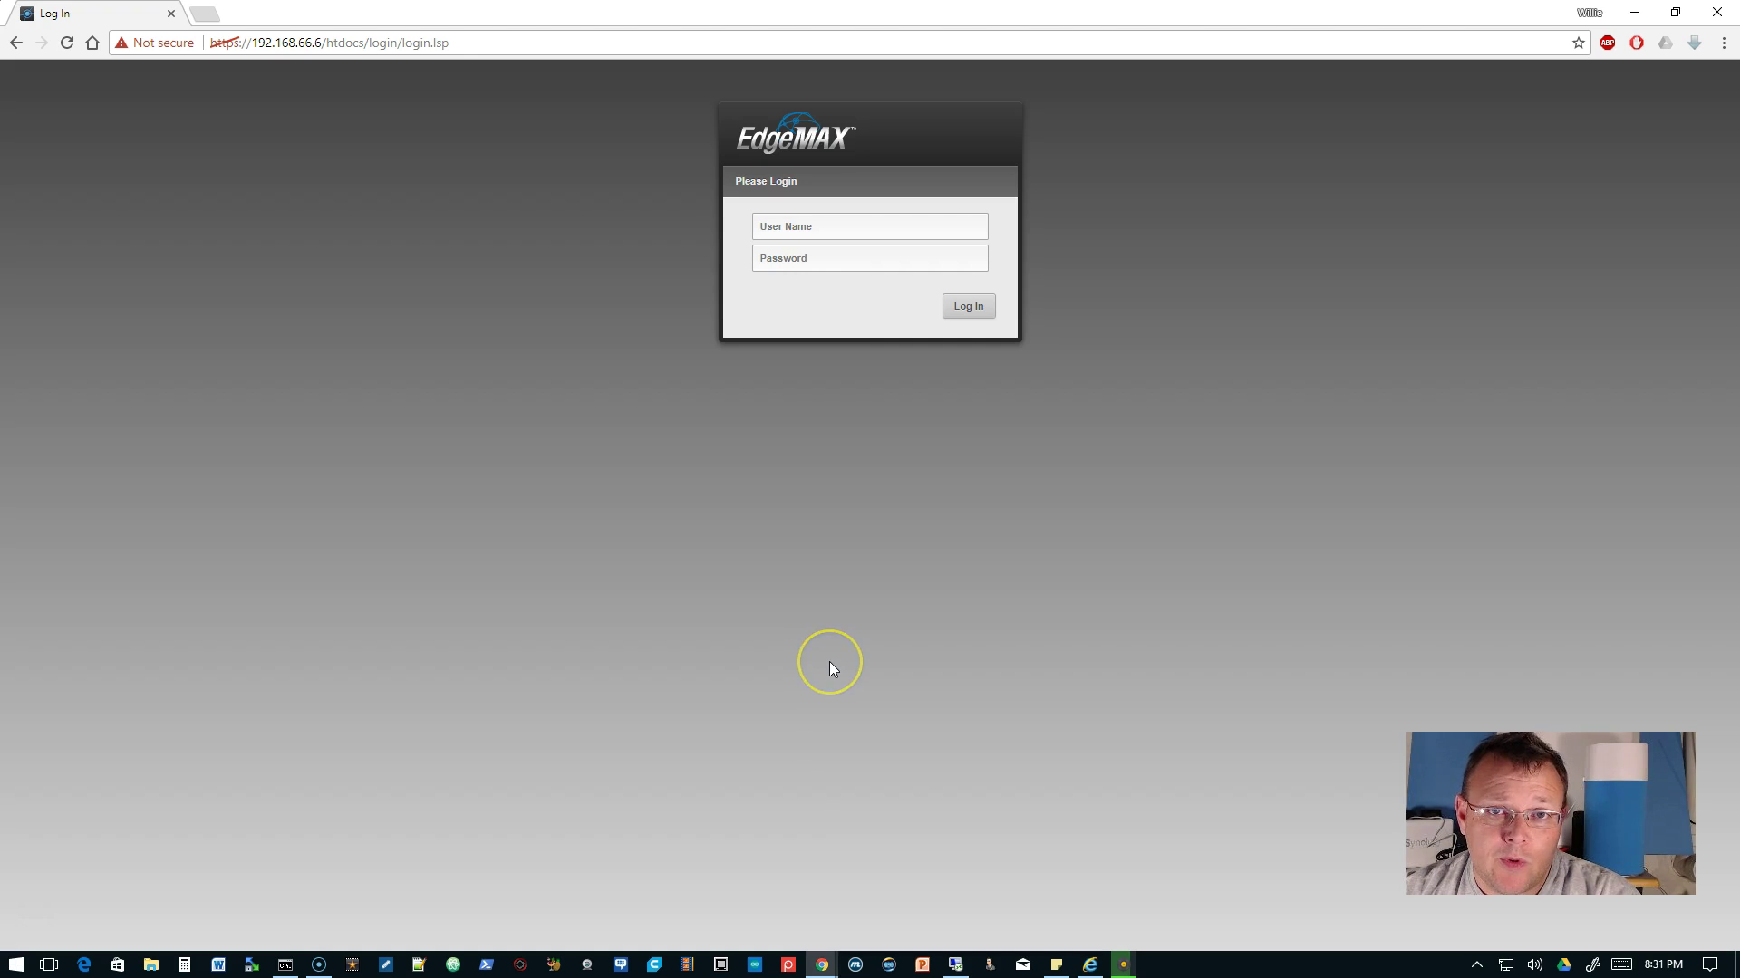
# Log in to the switch at its new address 192.168.66.6 with the account user name and password
pyautogui.click(818, 233)
pyautogui.write('whowe')
pyautogui.press('Tab')
pyautogui.write('••')
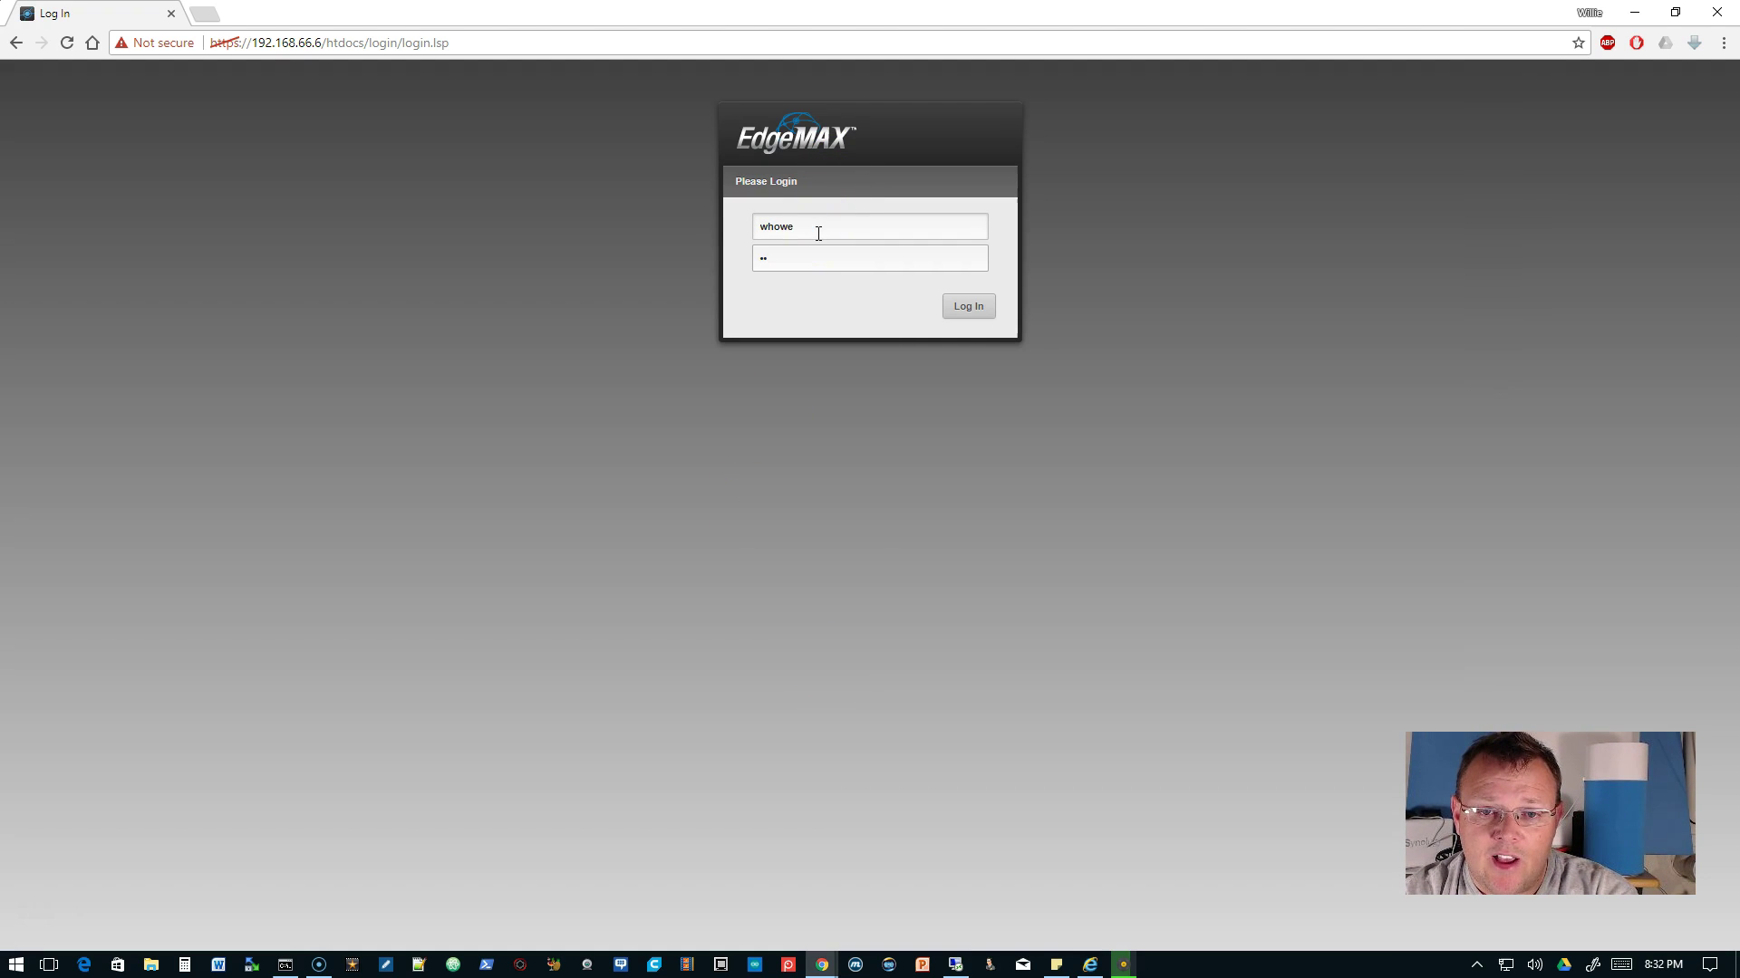
pyautogui.press('Return')
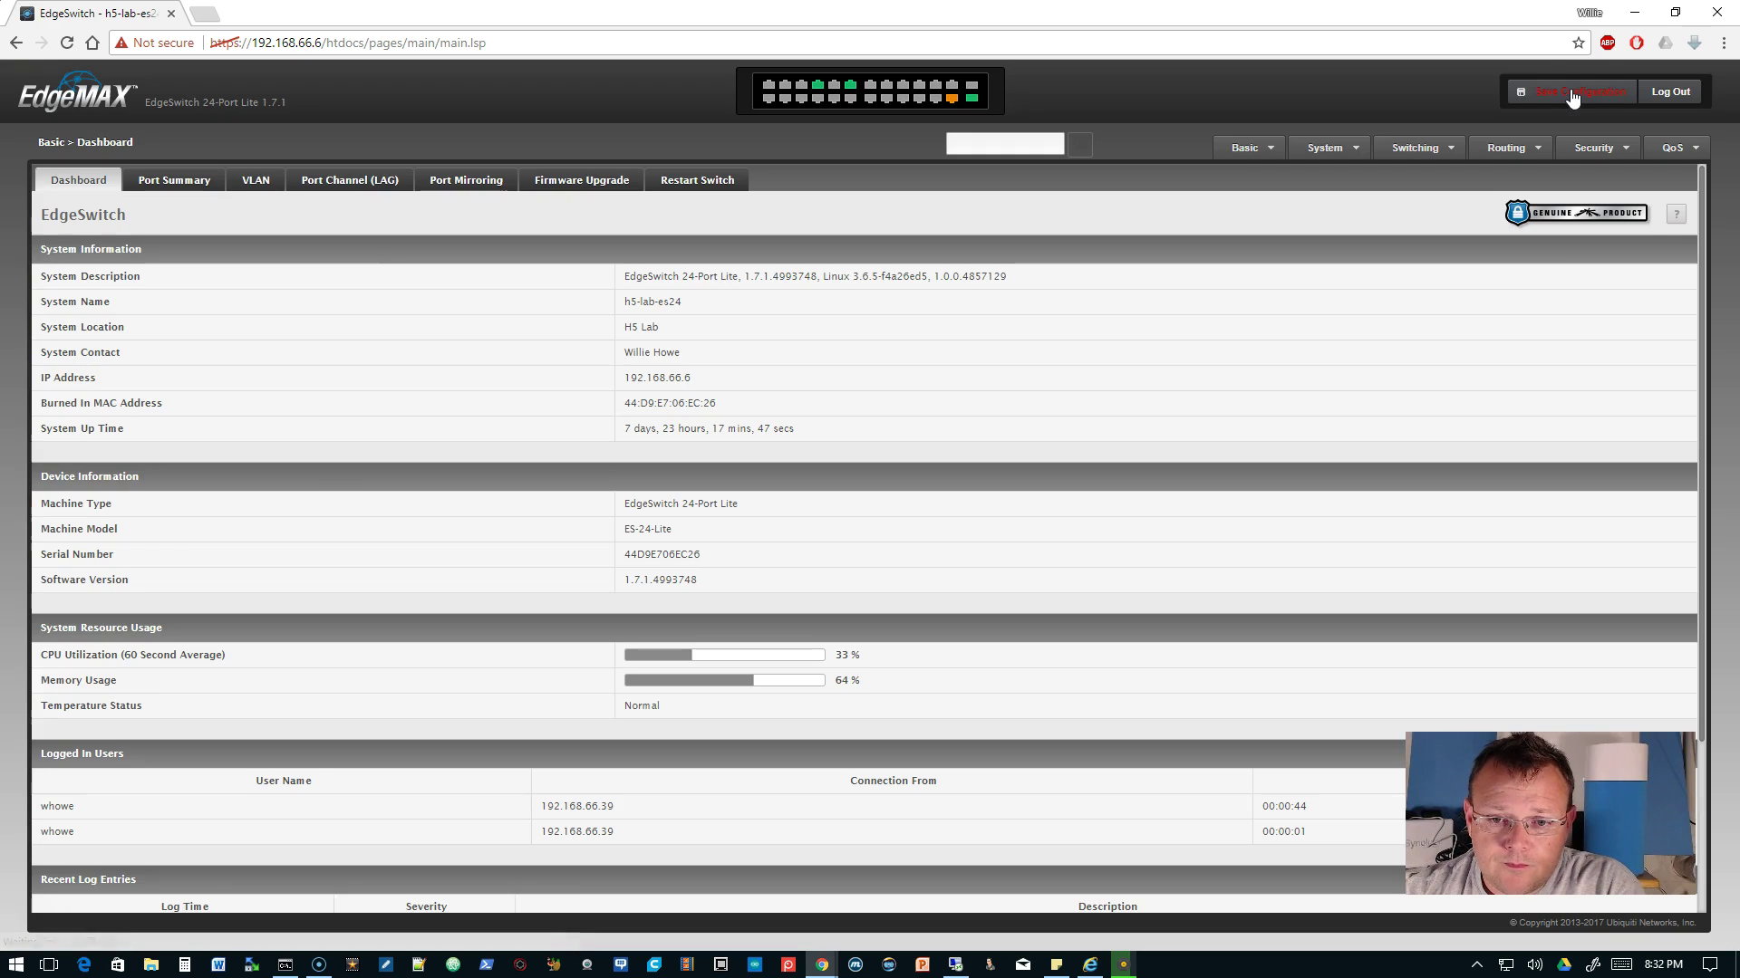
# Save the switch's system configuration with the new IP address and dismiss the acknowledgement
pyautogui.click(1556, 103)
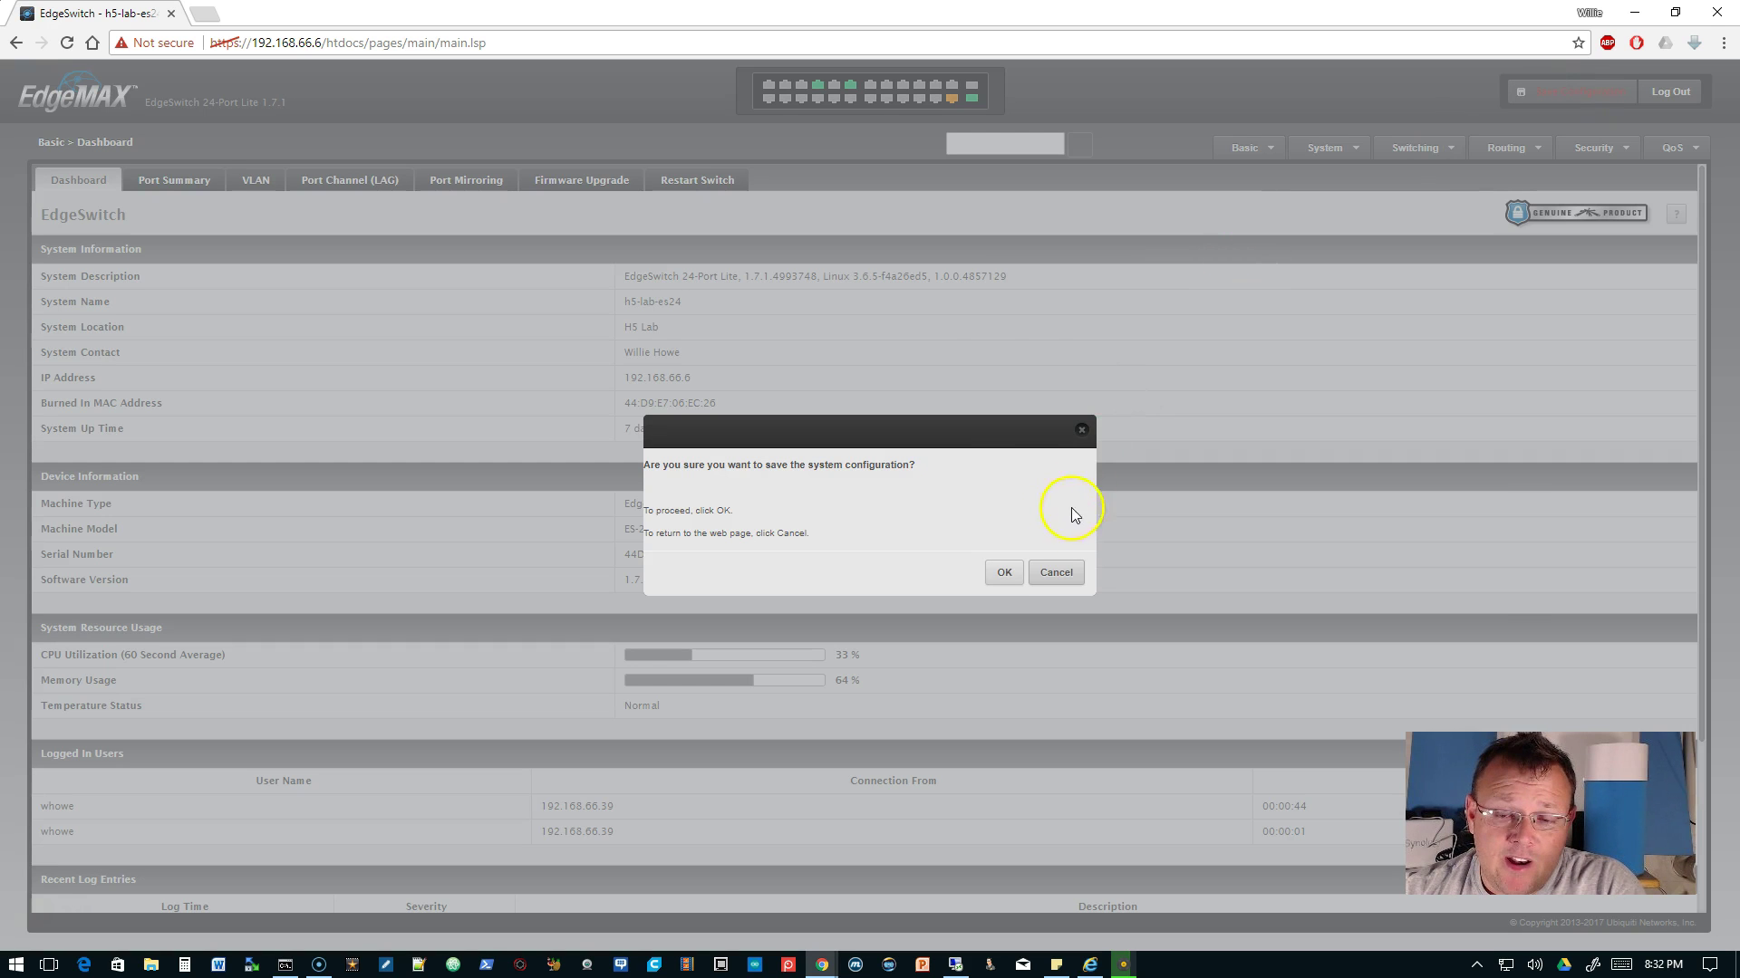
pyautogui.click(1005, 577)
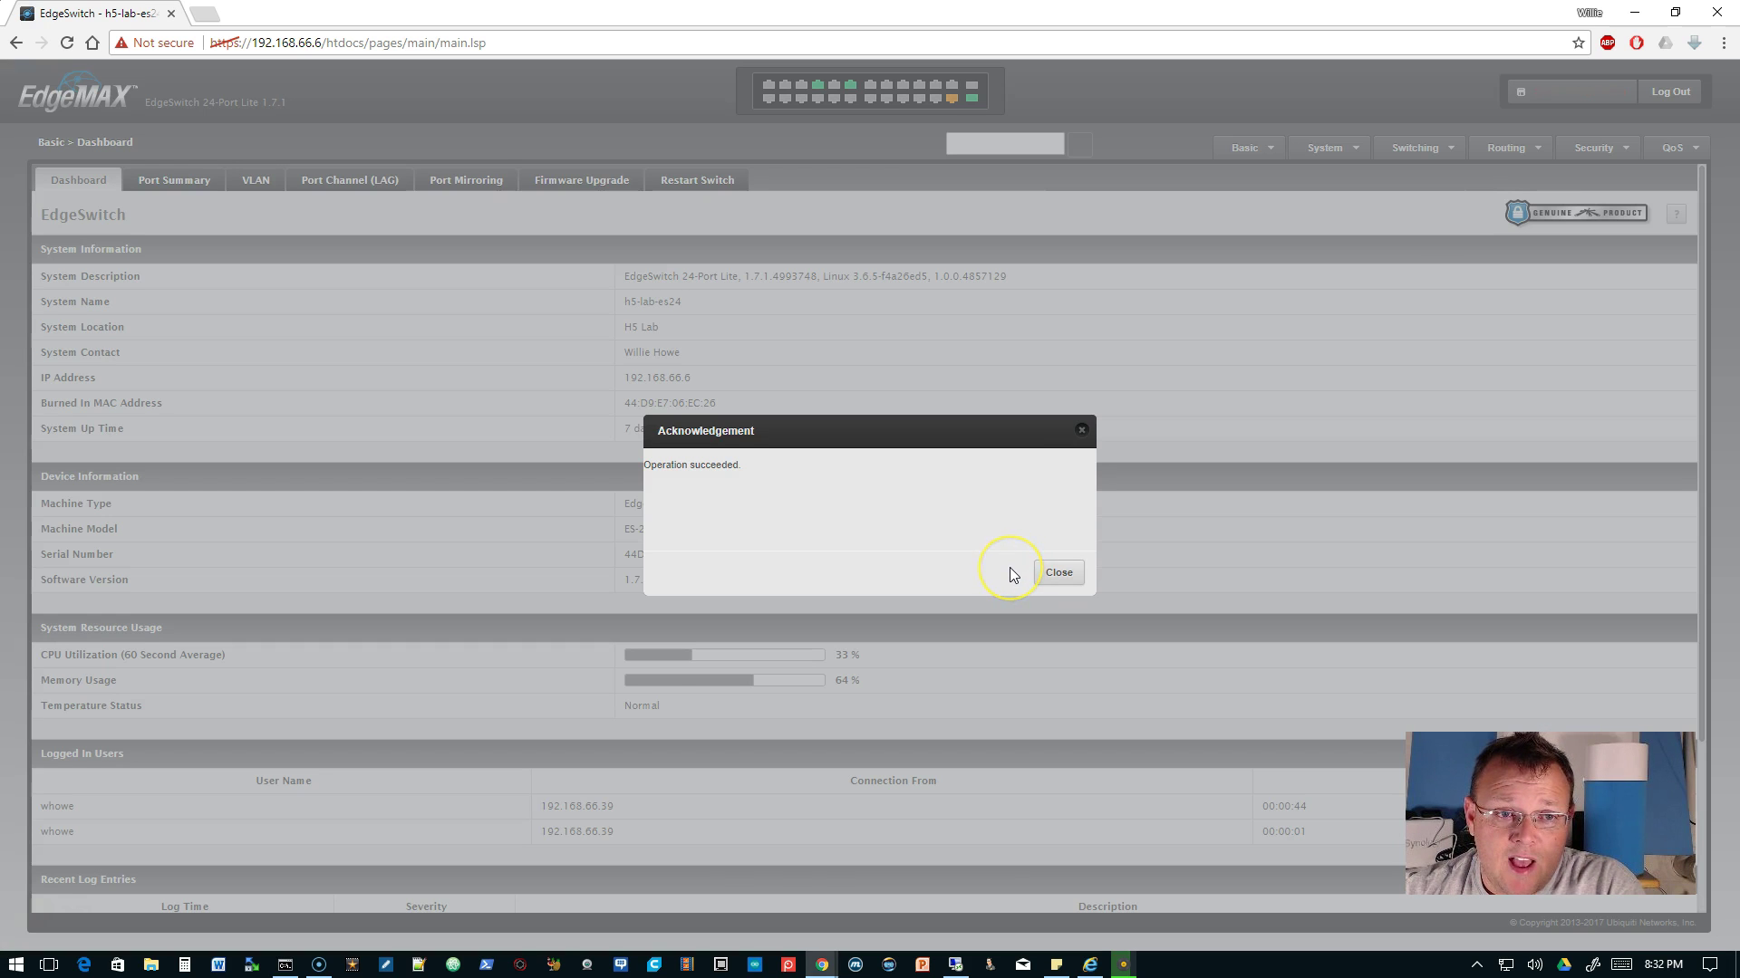
pyautogui.click(1057, 574)
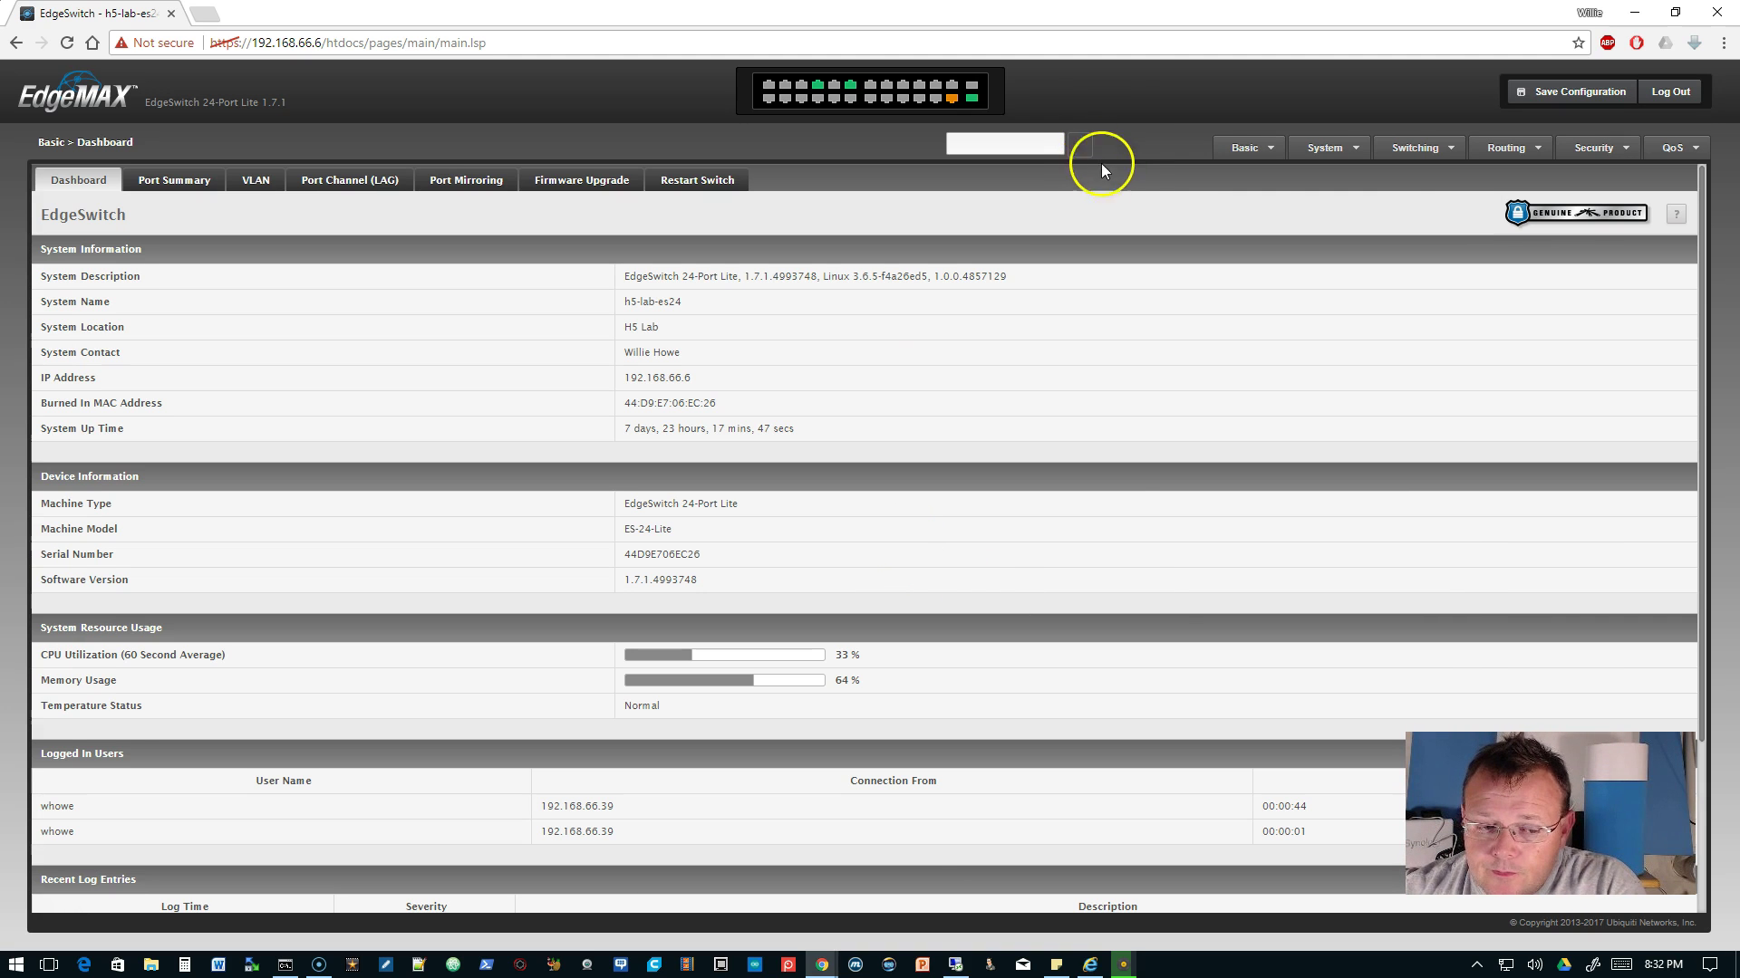
# Look through the switching options for VLANs and open the VLAN Wizard page
pyautogui.click(1410, 156)
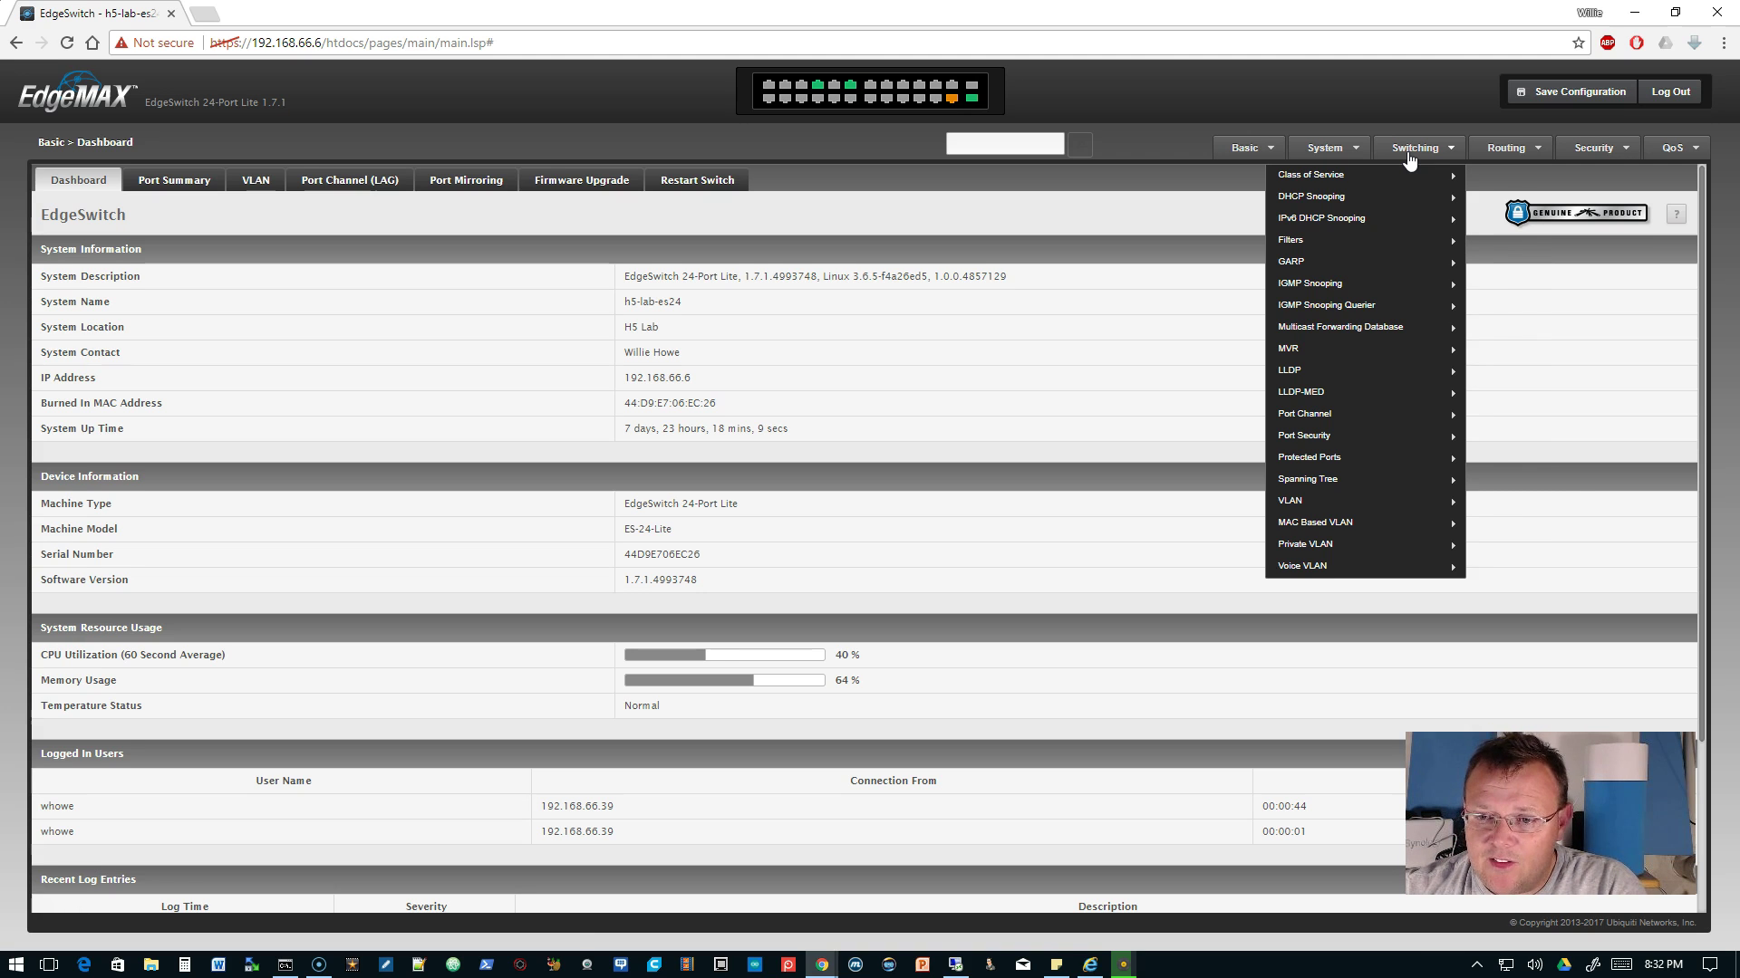
pyautogui.click(1355, 505)
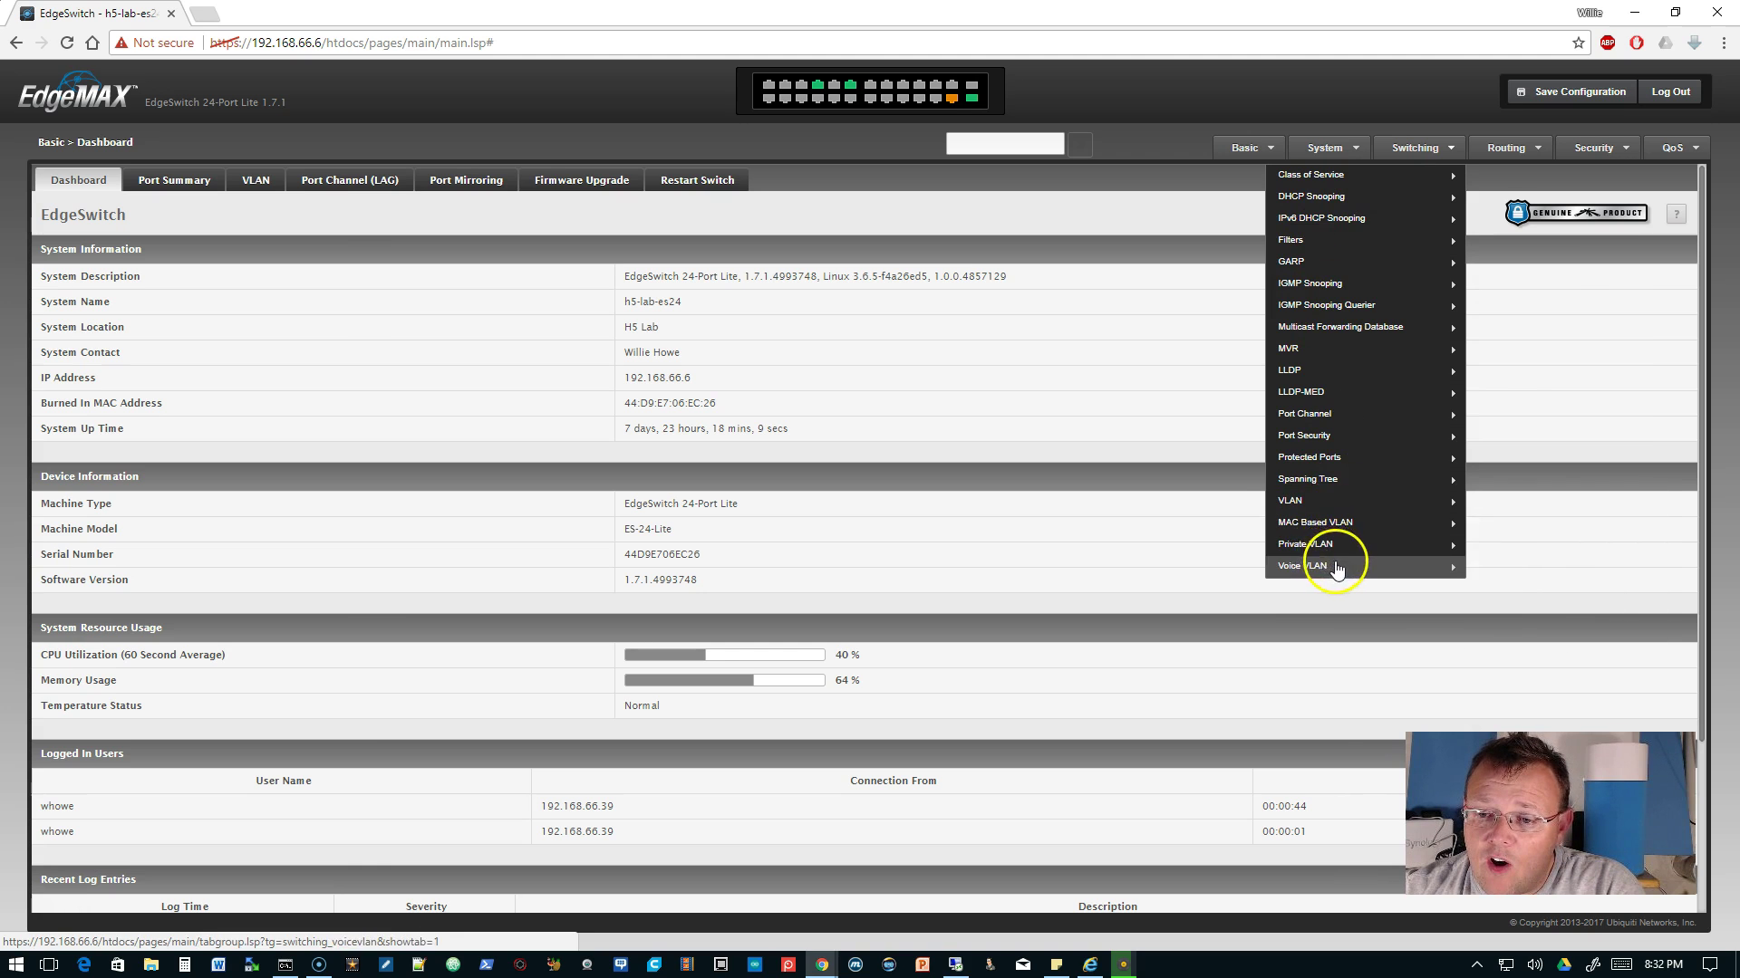
pyautogui.moveTo(1291, 518)
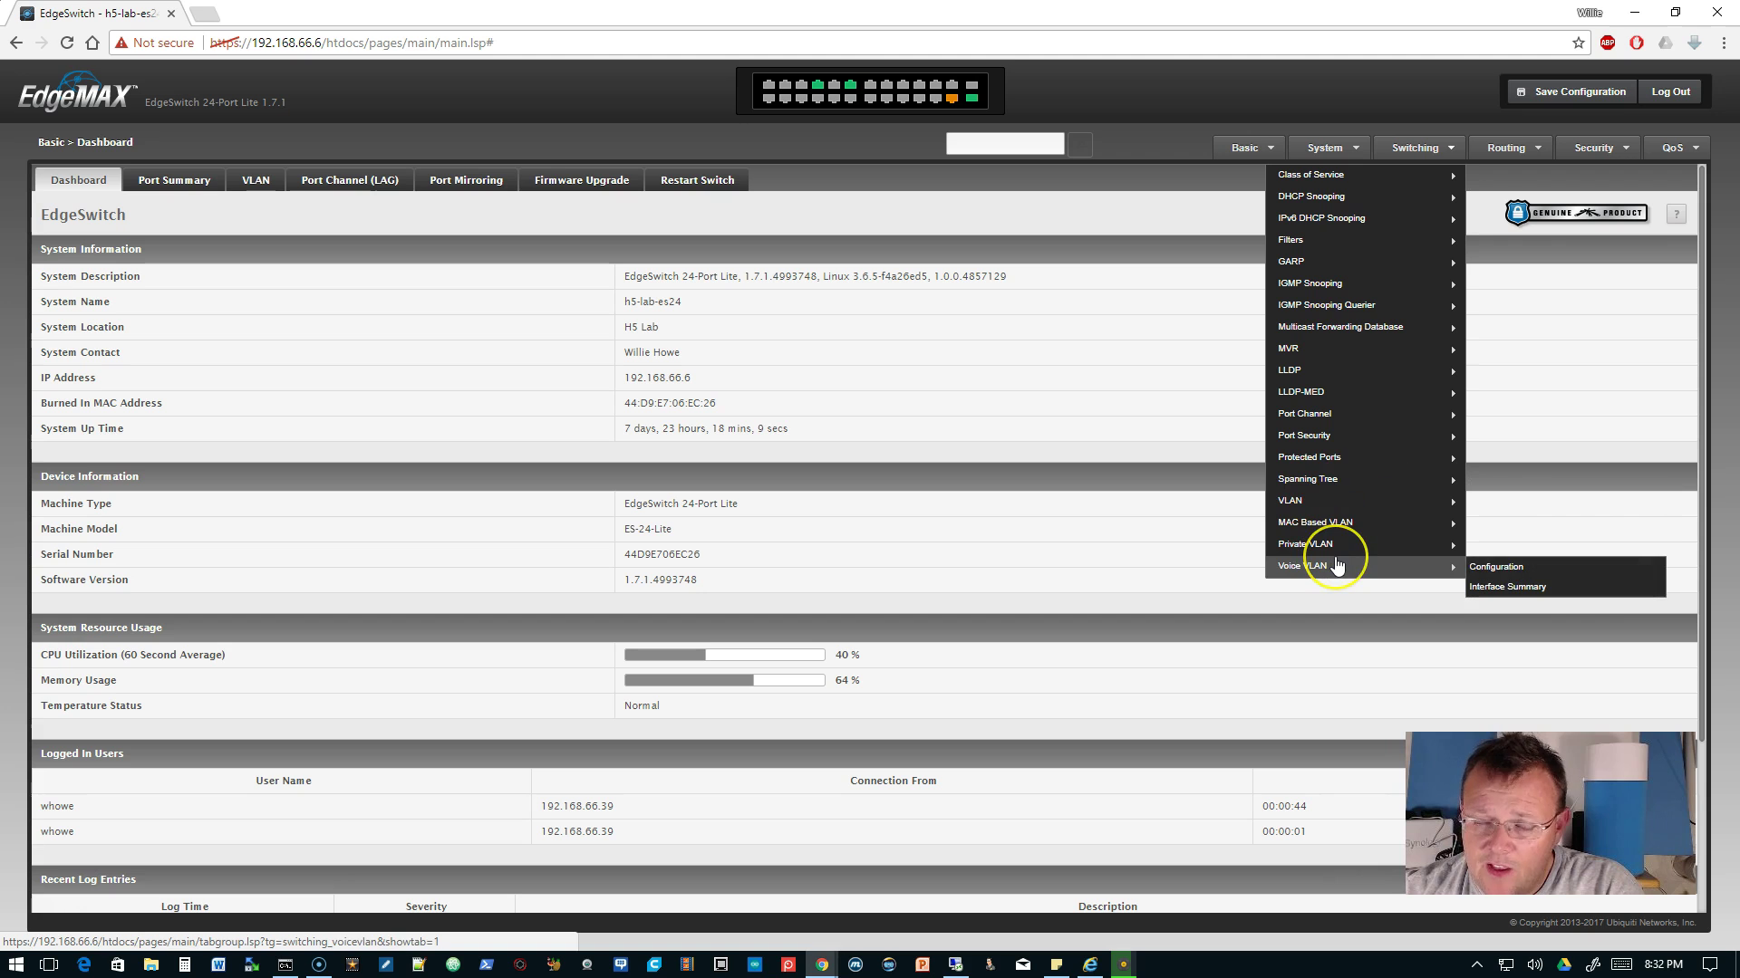
pyautogui.moveTo(1337, 565)
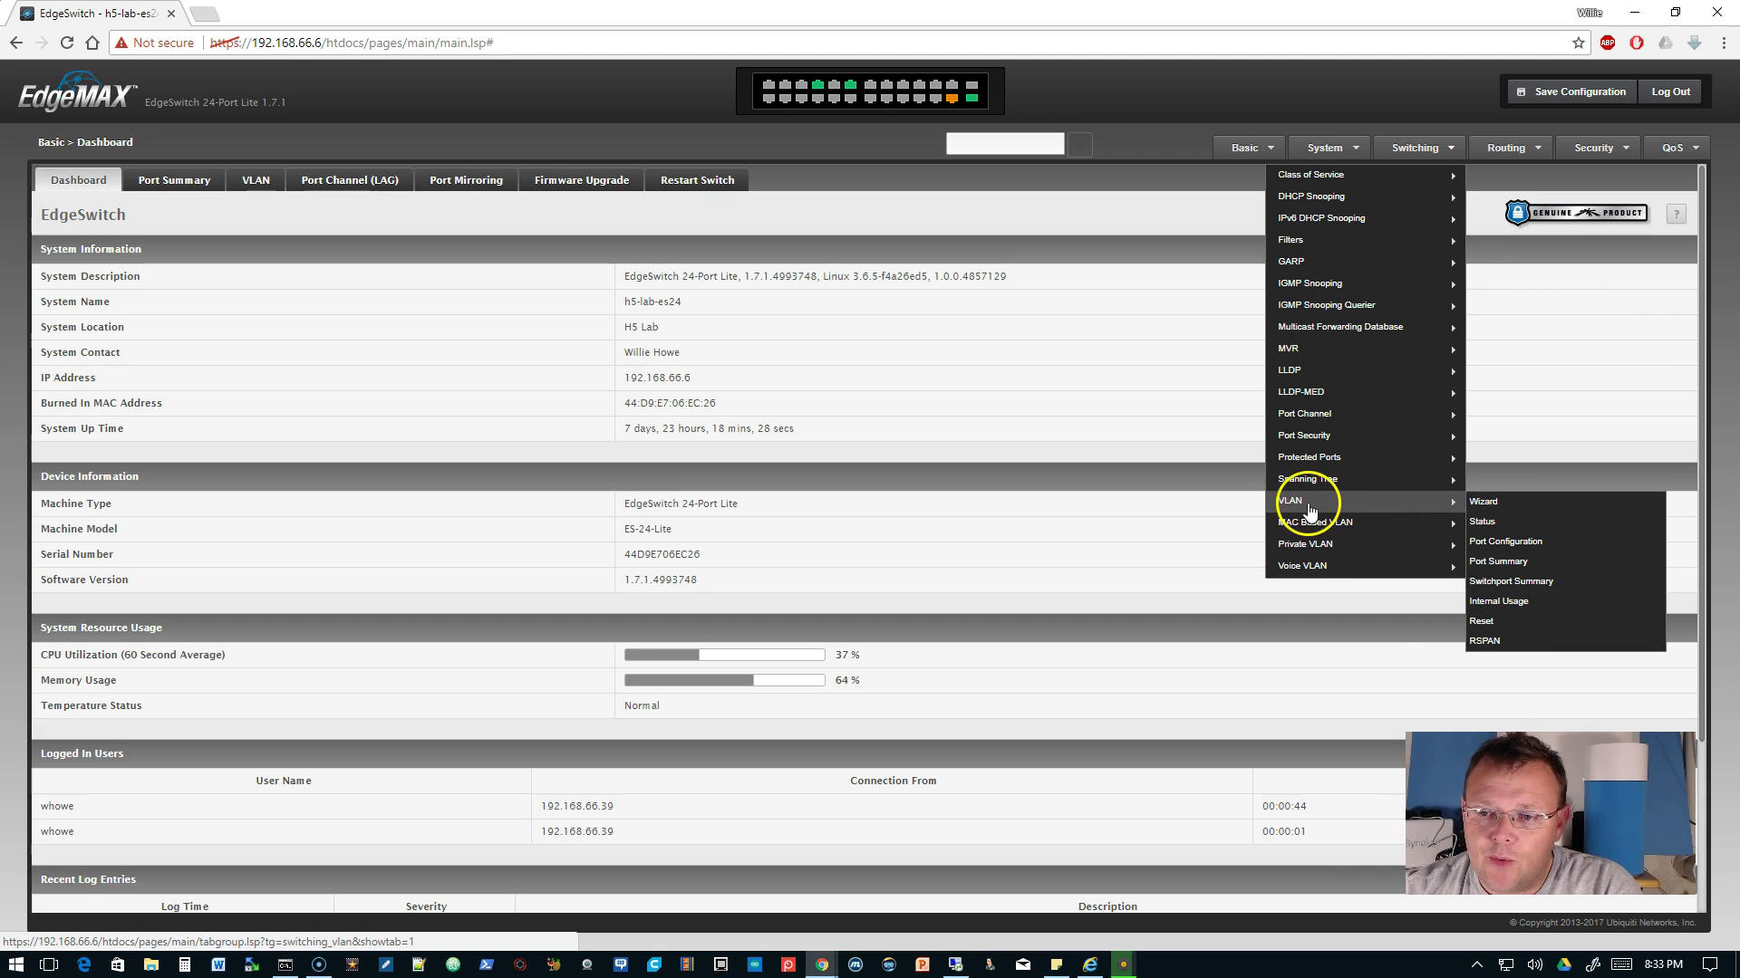
pyautogui.click(1295, 500)
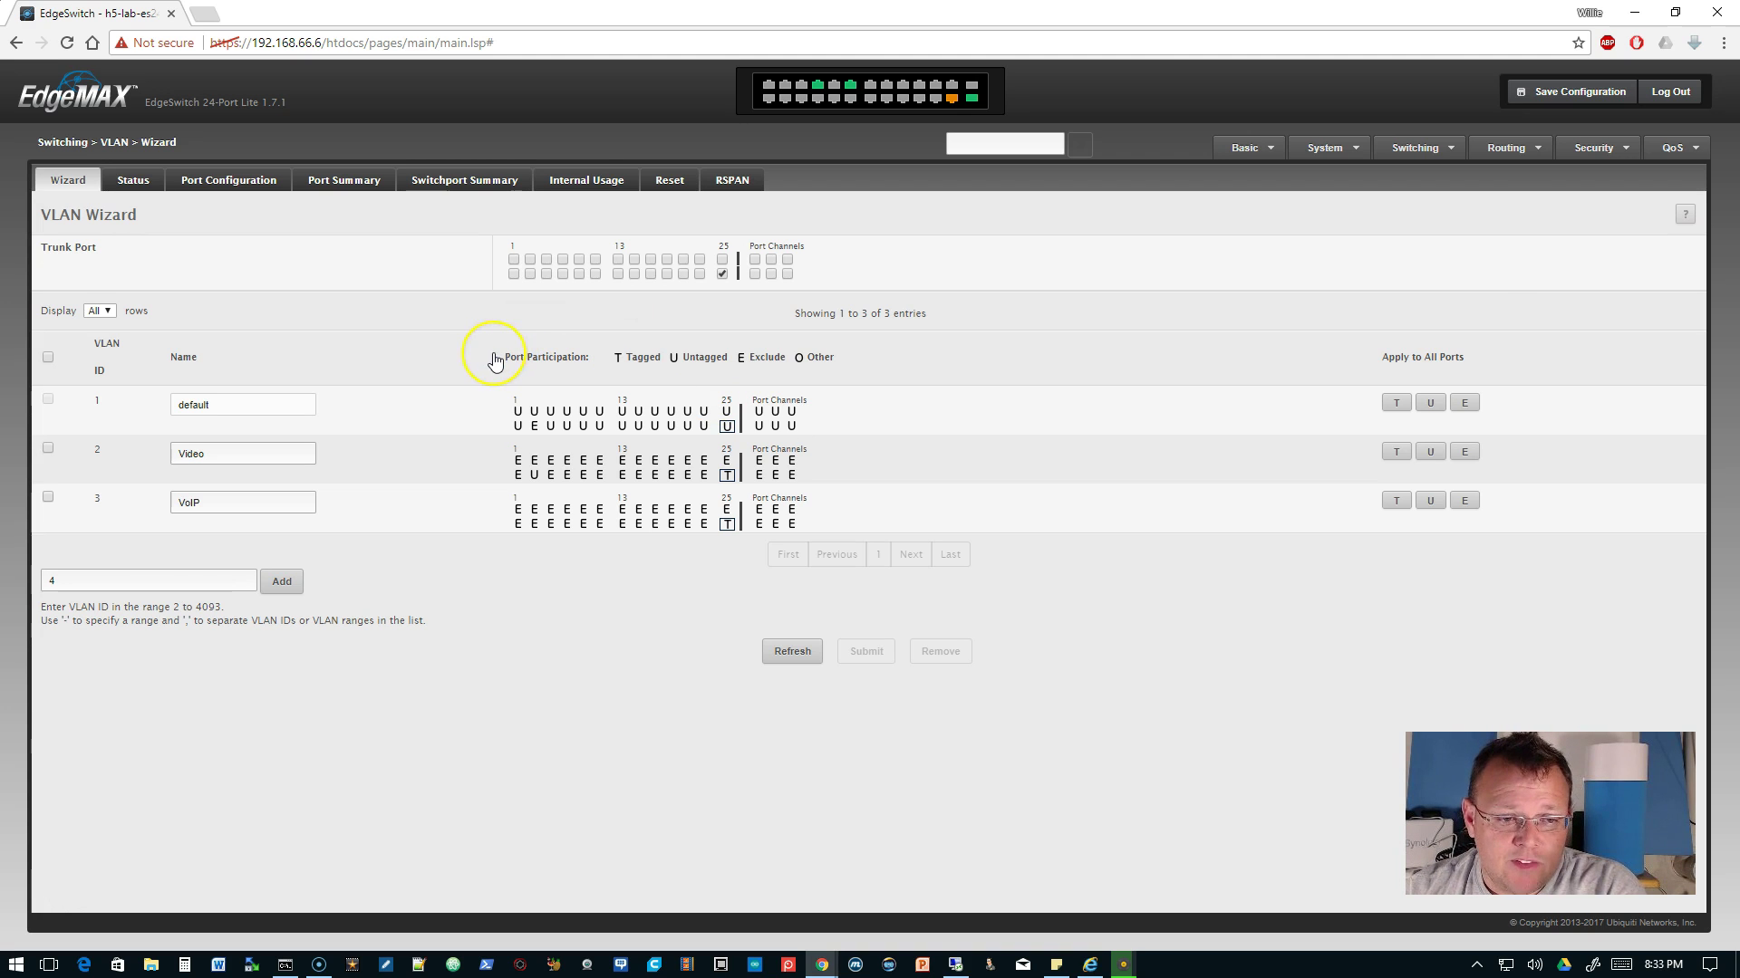
# Remove the Video (ID 2) and VoIP (ID 3) VLANs from the switch
pyautogui.click(48, 496)
pyautogui.click(48, 448)
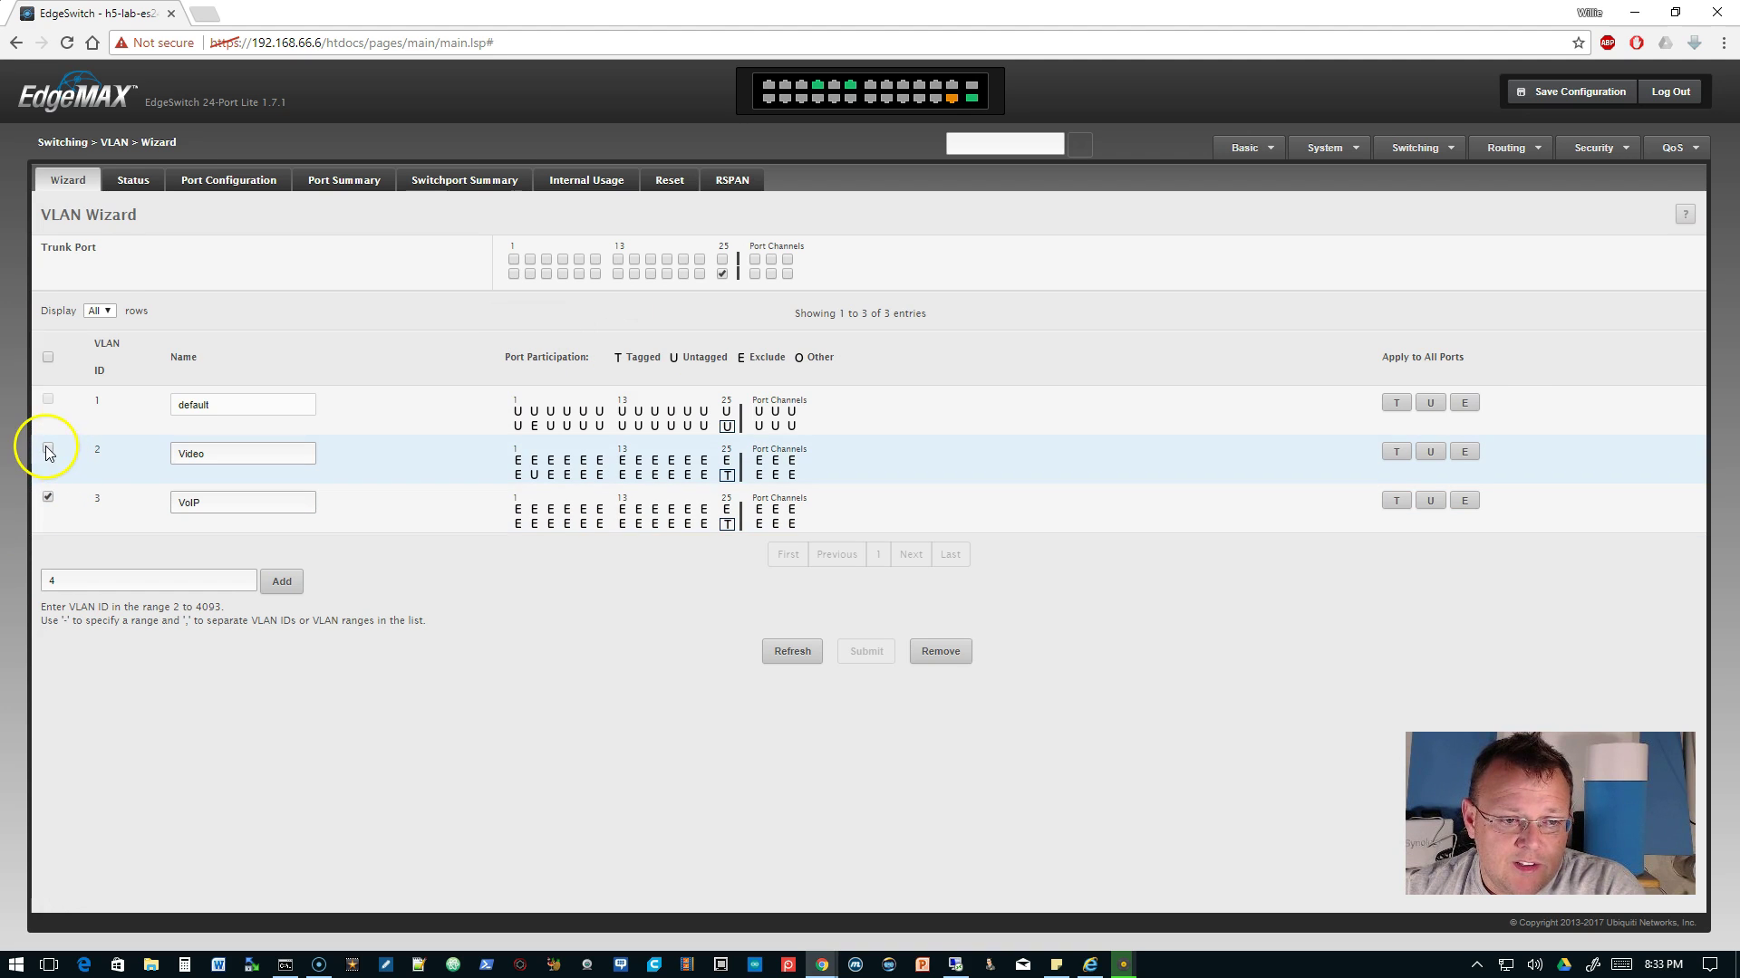
pyautogui.click(948, 654)
pyautogui.click(1013, 569)
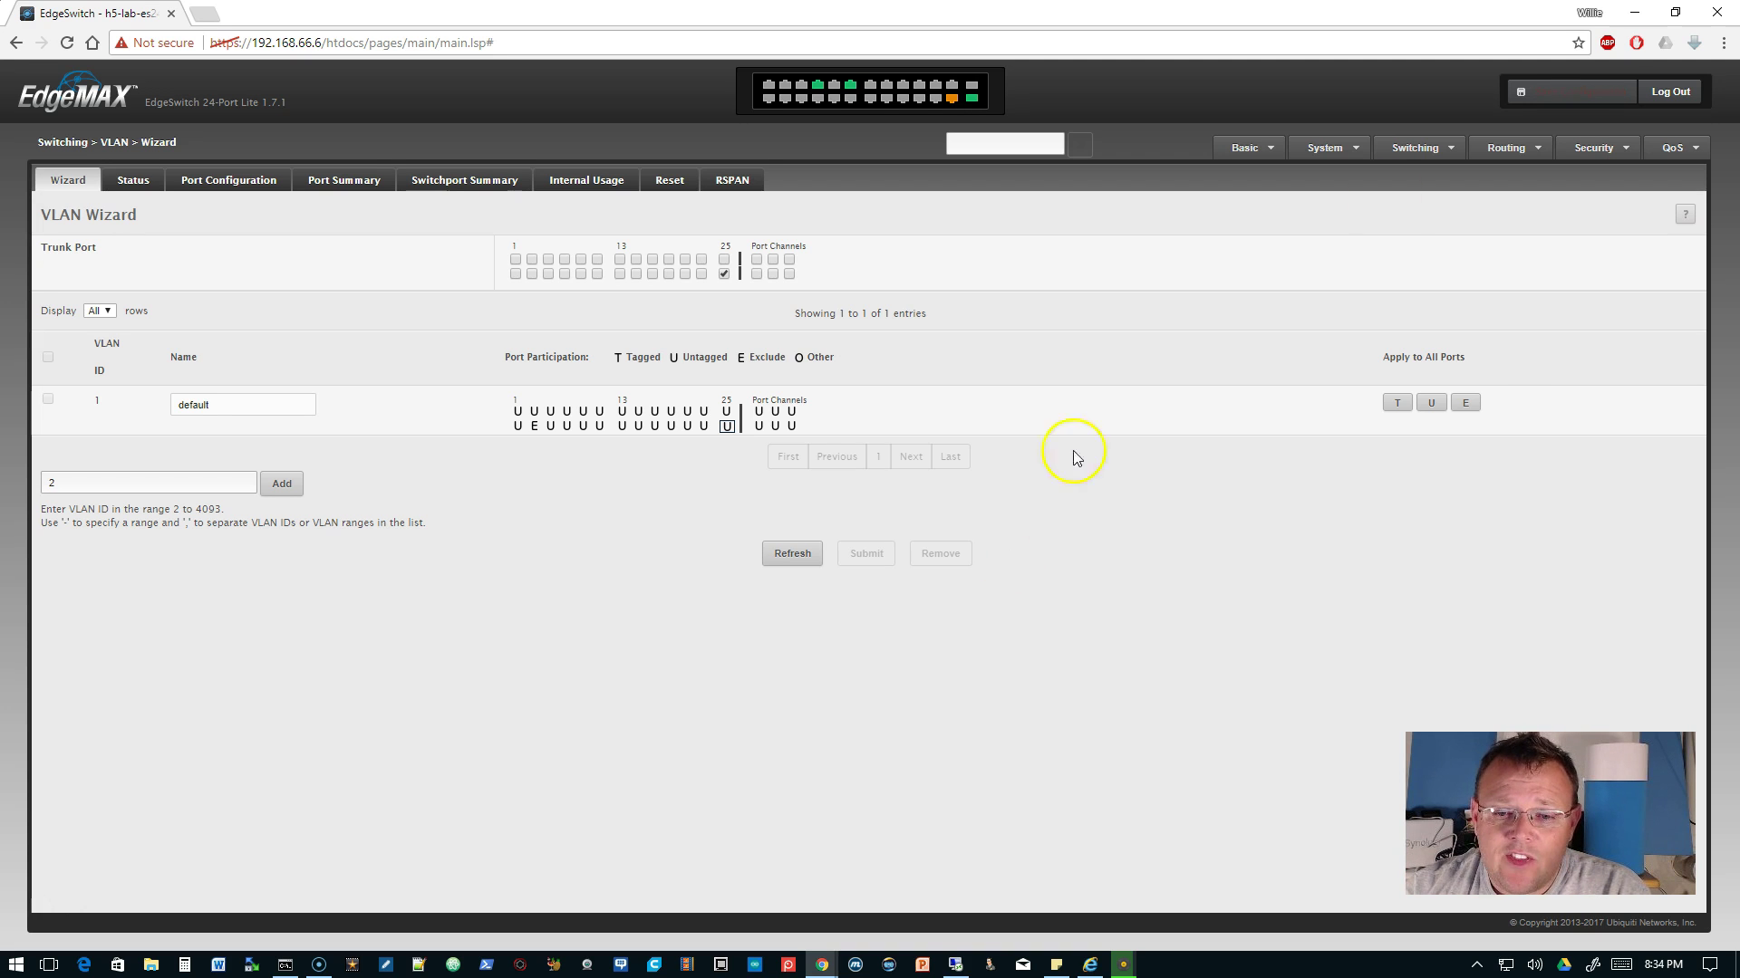
# Save the system configuration with the VLAN removals and close the acknowledgement
pyautogui.click(1572, 91)
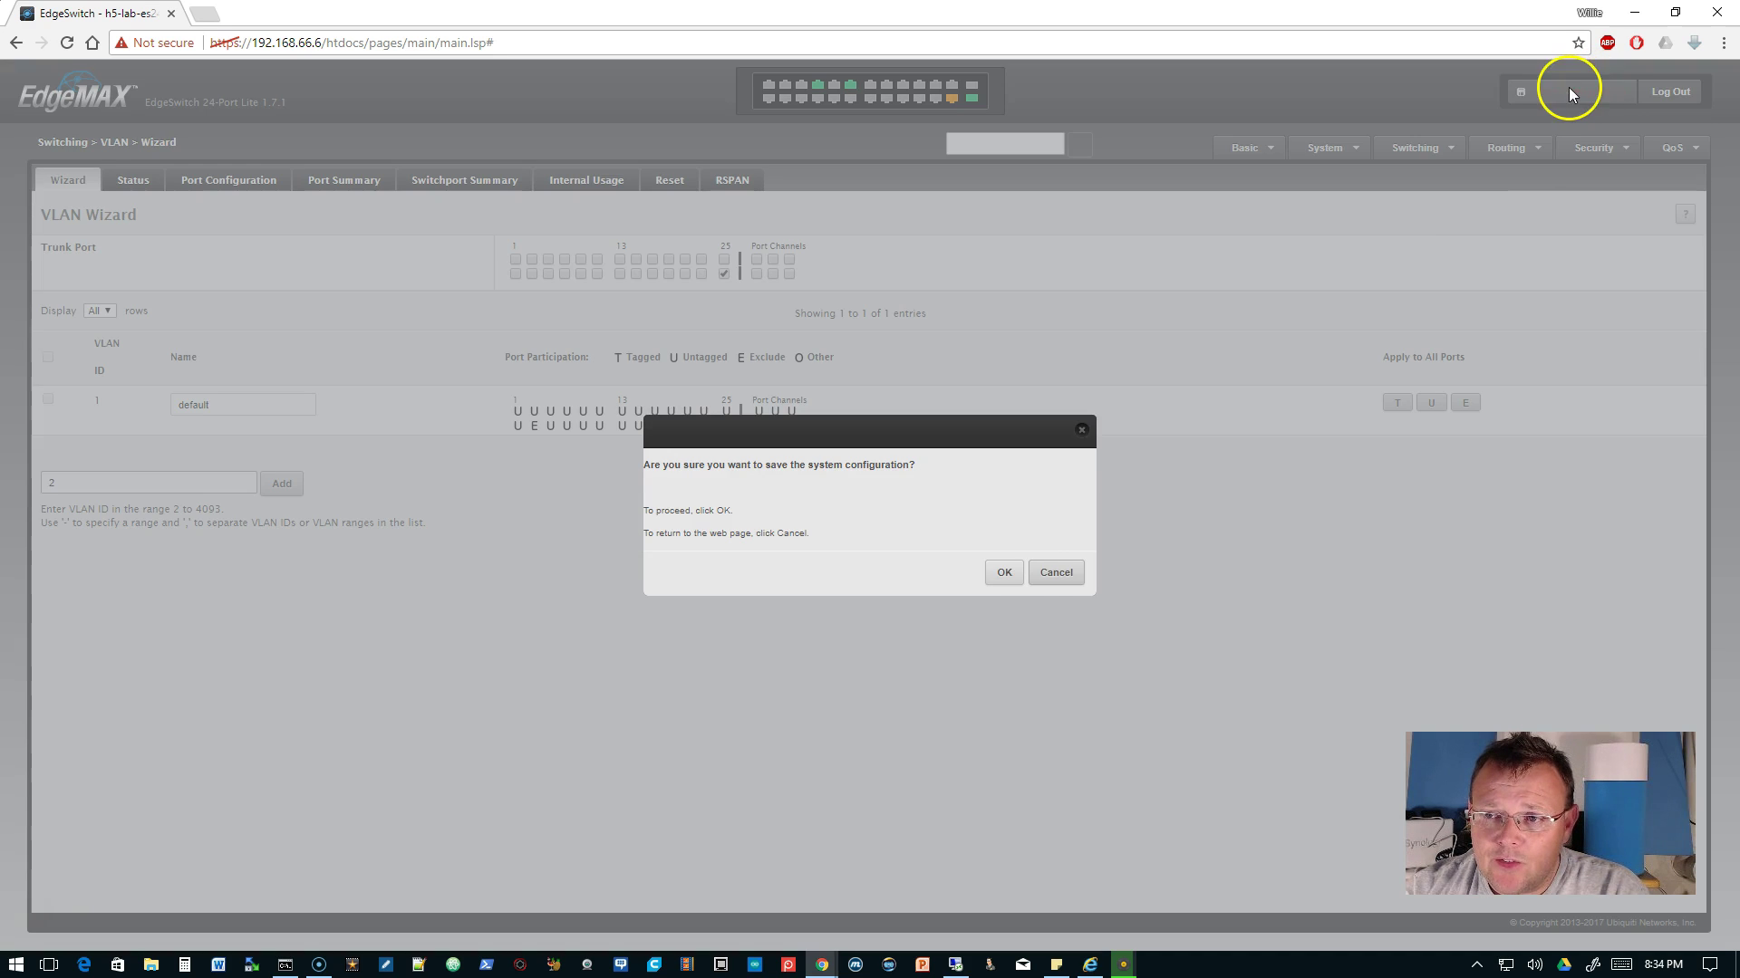
pyautogui.click(1005, 574)
pyautogui.click(1058, 574)
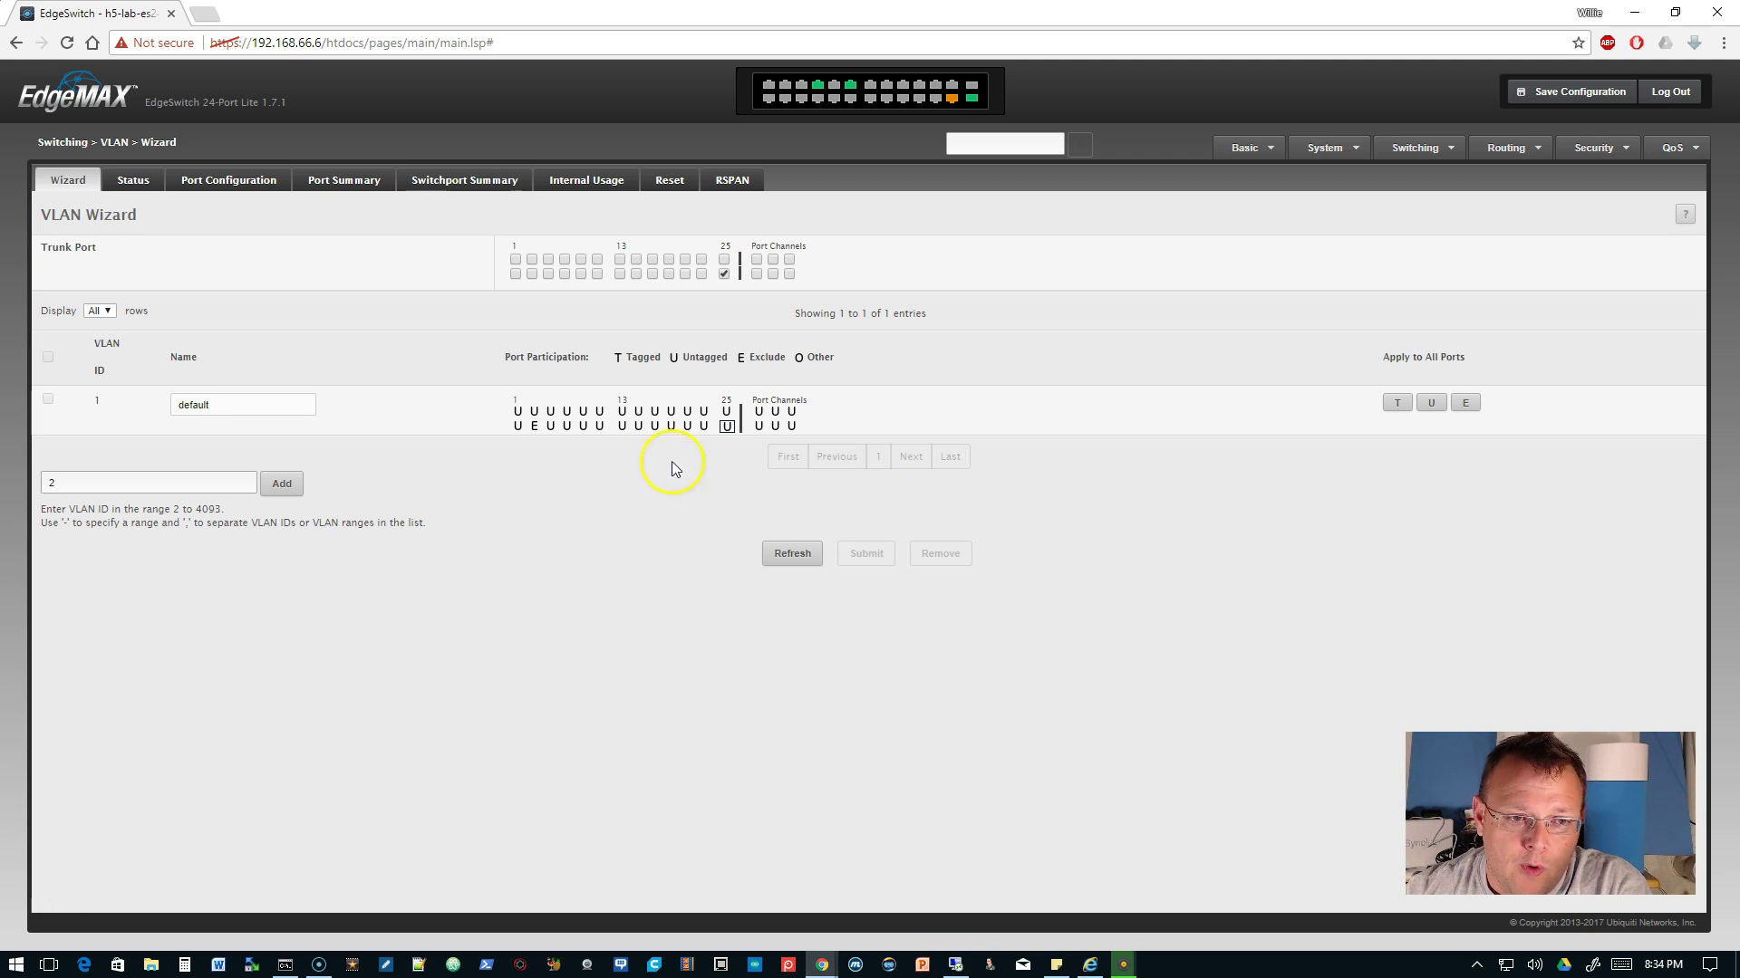
pyautogui.moveTo(291, 395); pyautogui.dragTo(193, 404)
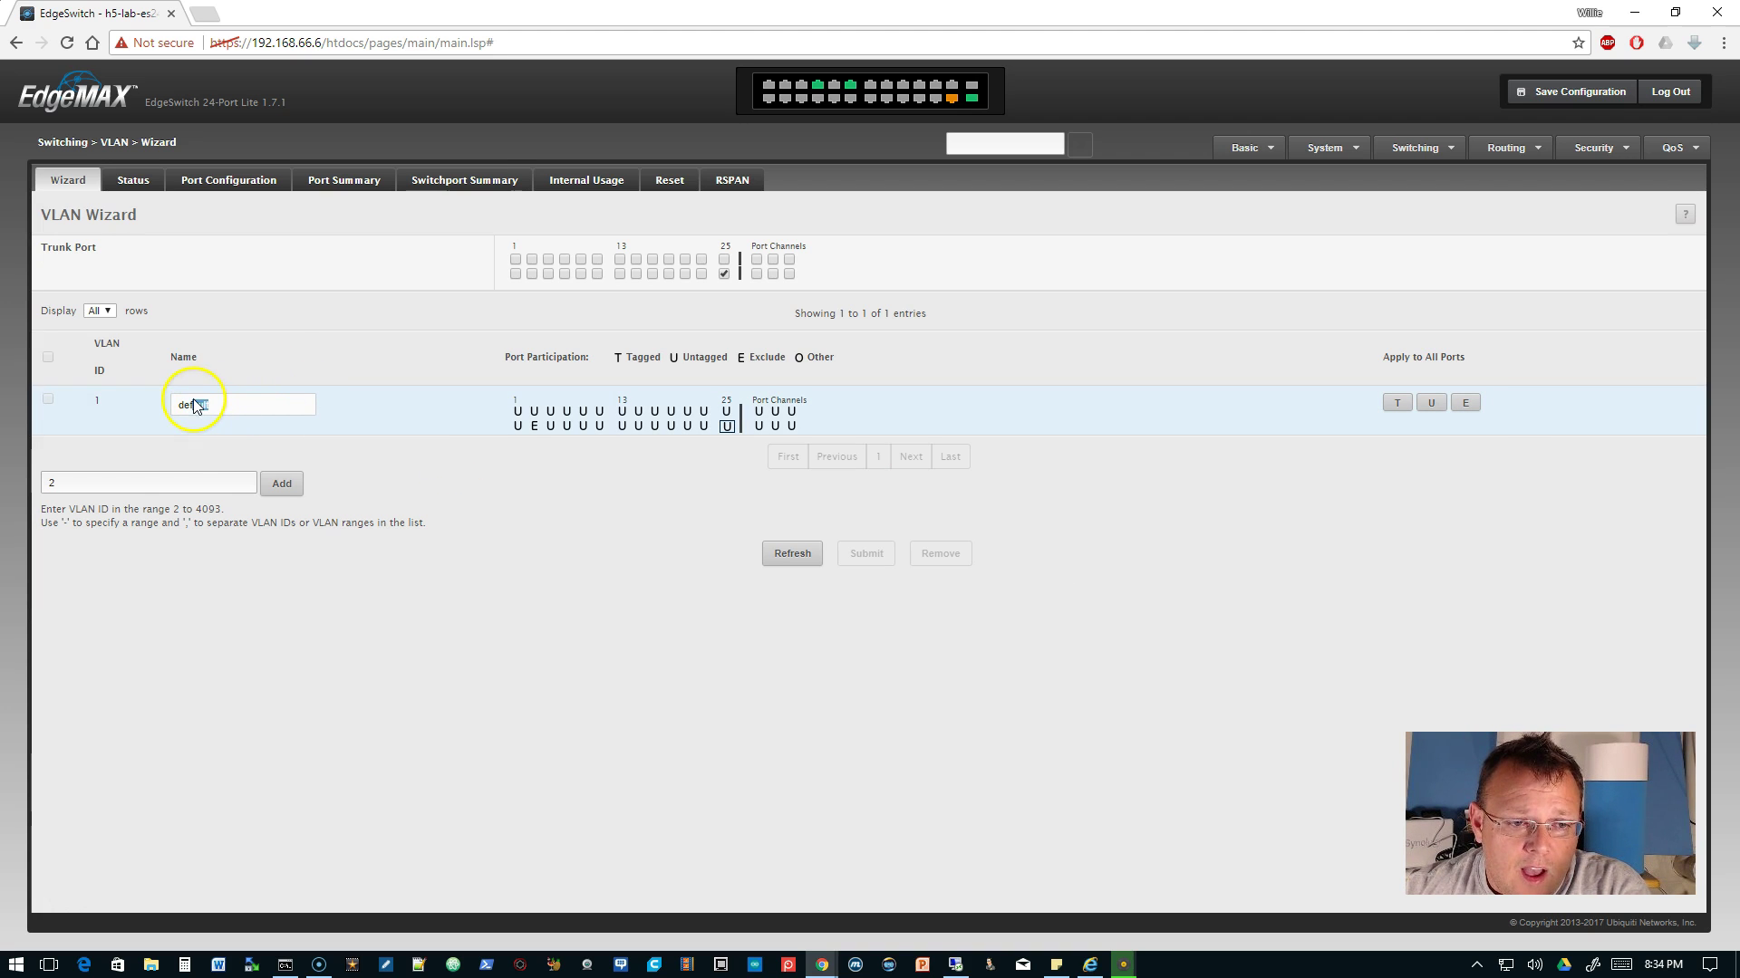
pyautogui.click(222, 407)
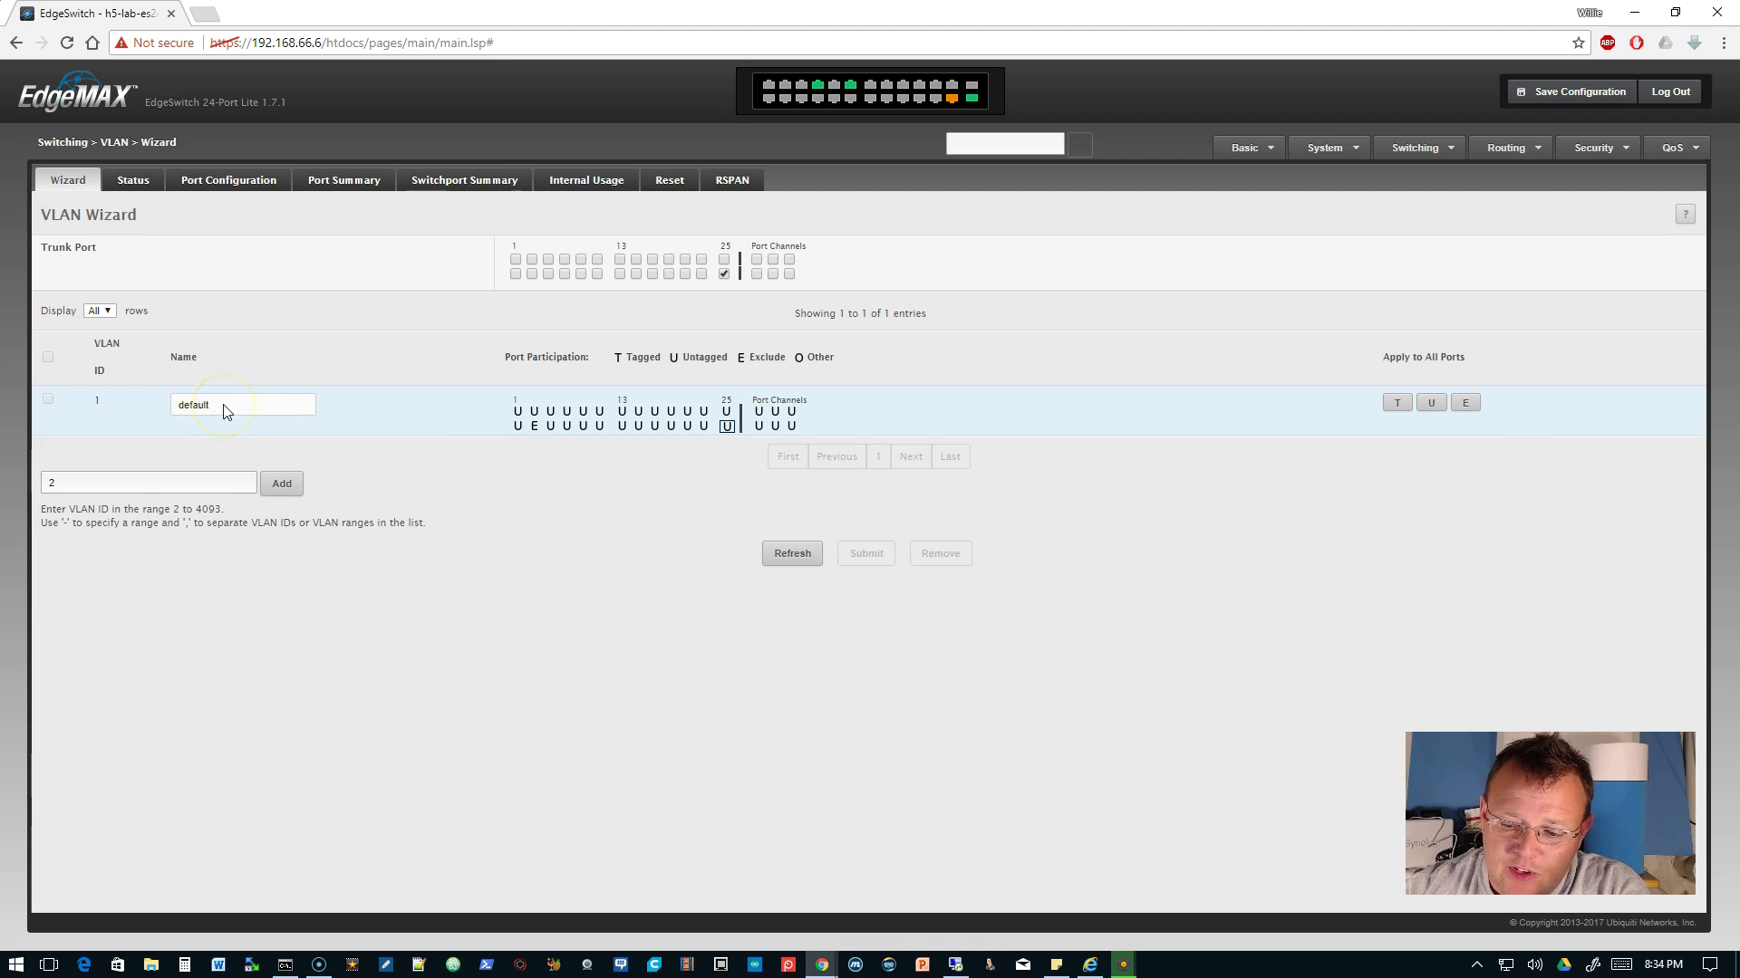
pyautogui.doubleClick(220, 406)
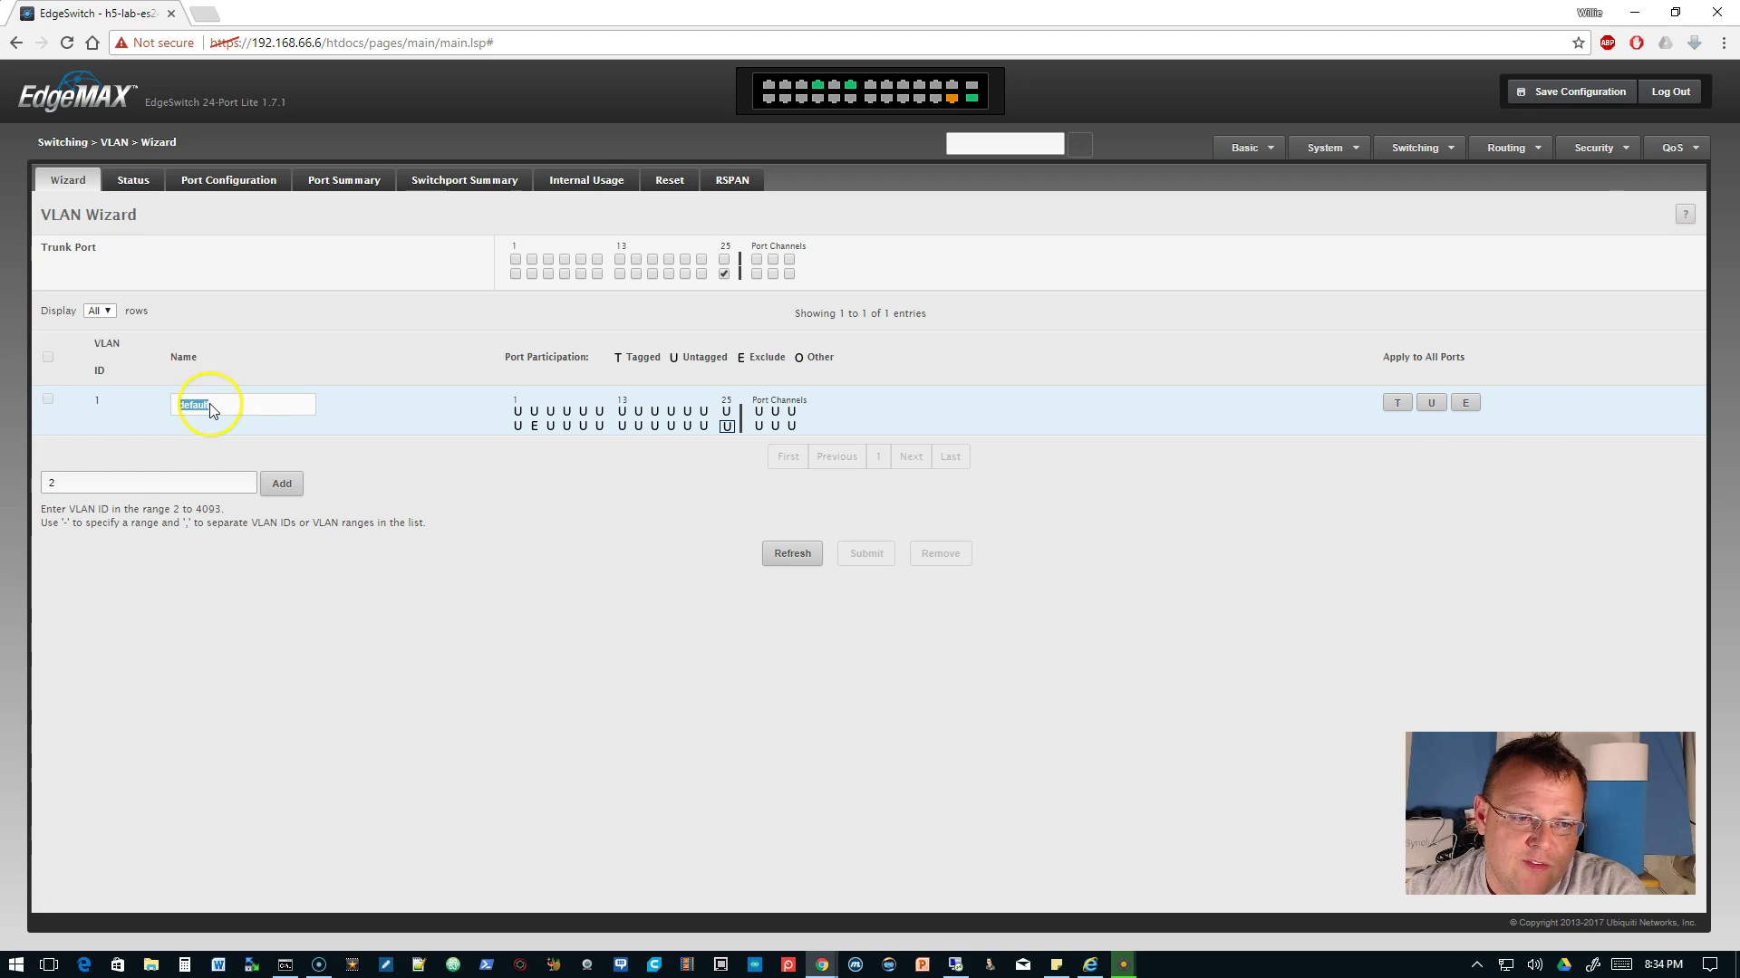
pyautogui.click(212, 408)
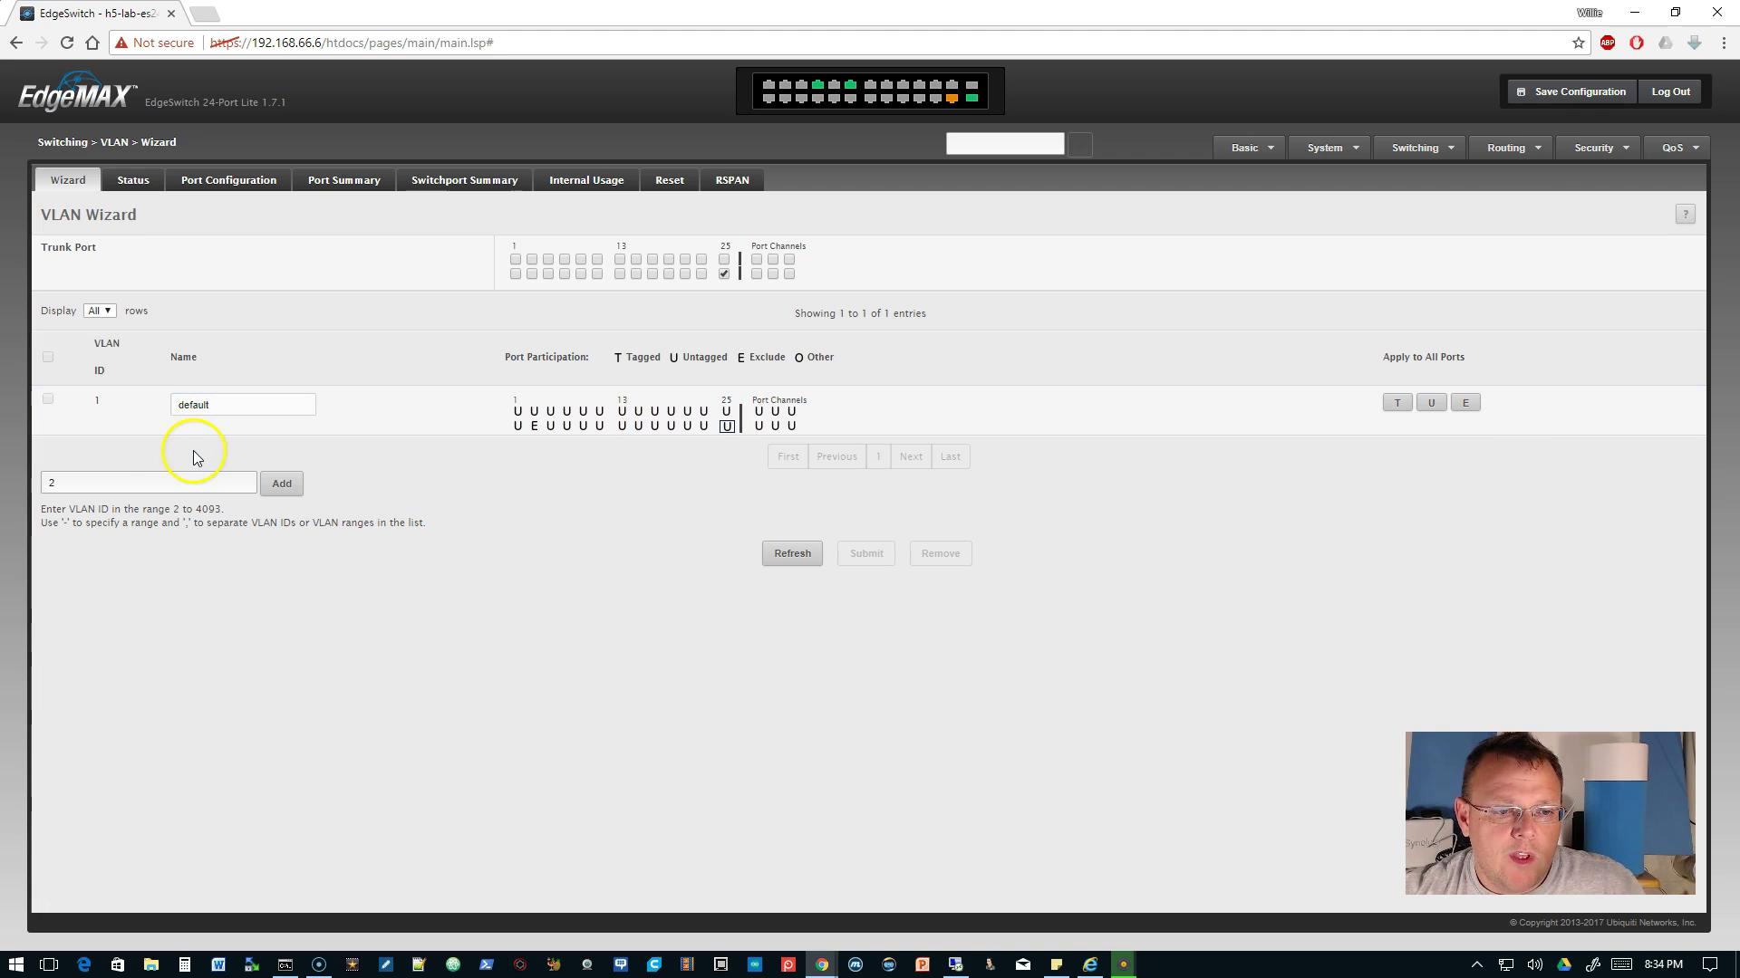
pyautogui.doubleClick(154, 482)
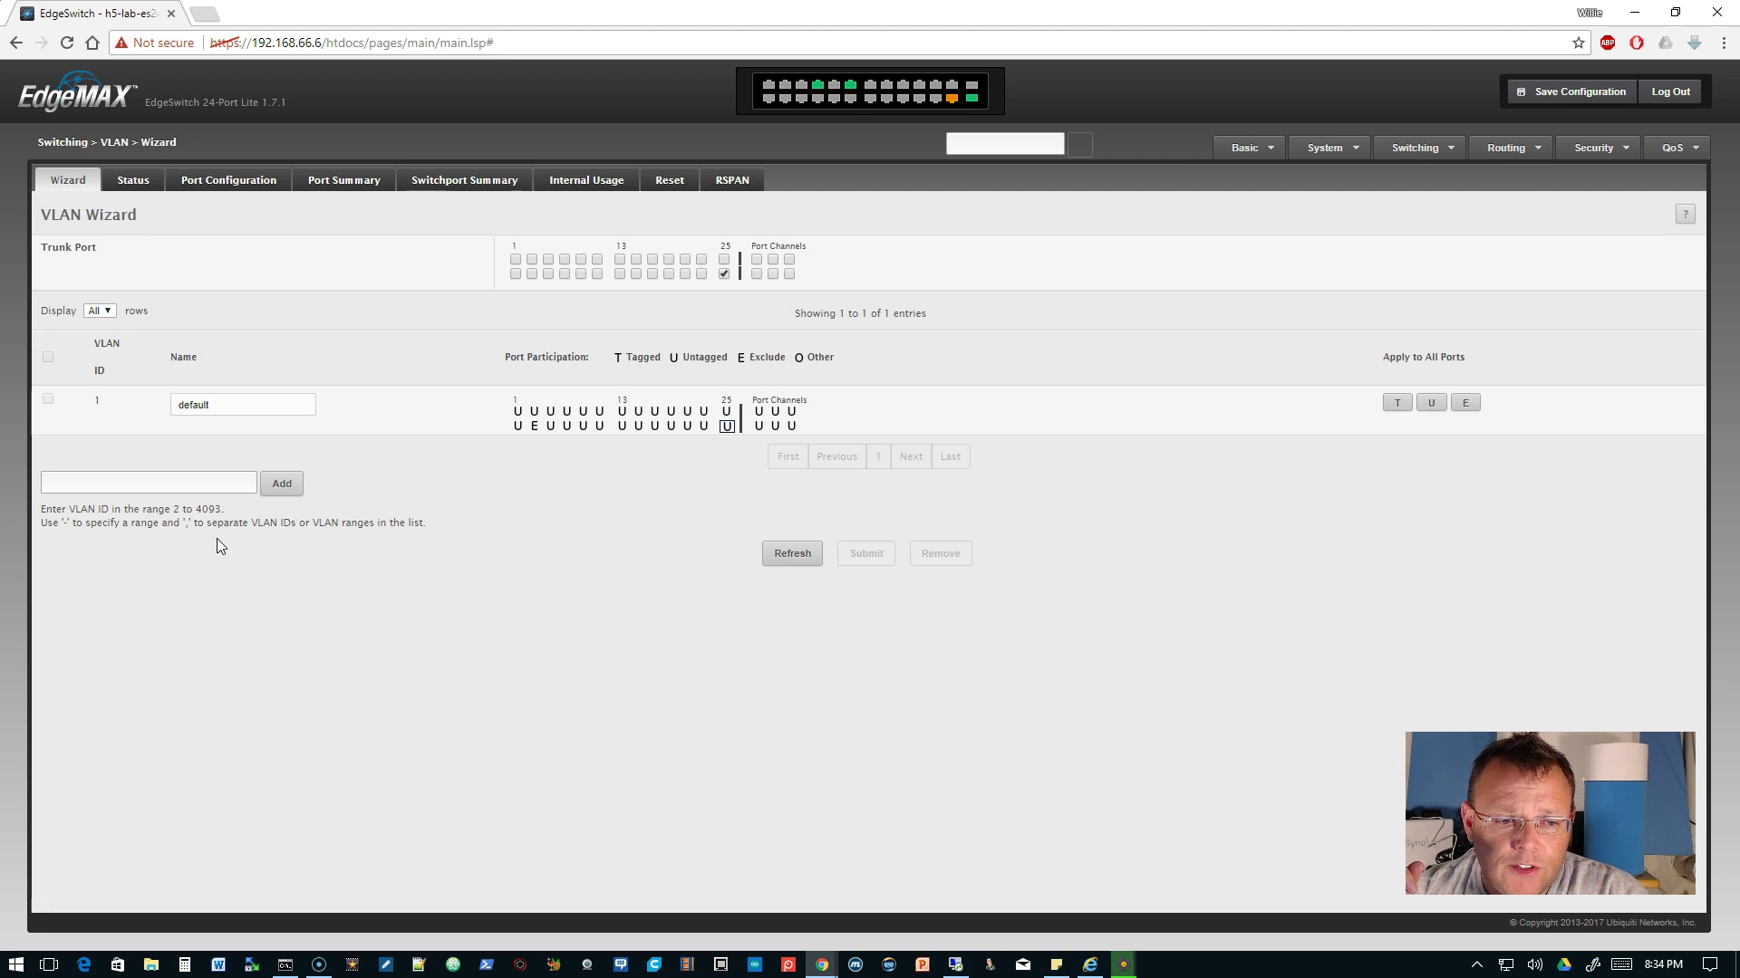
pyautogui.click(163, 485)
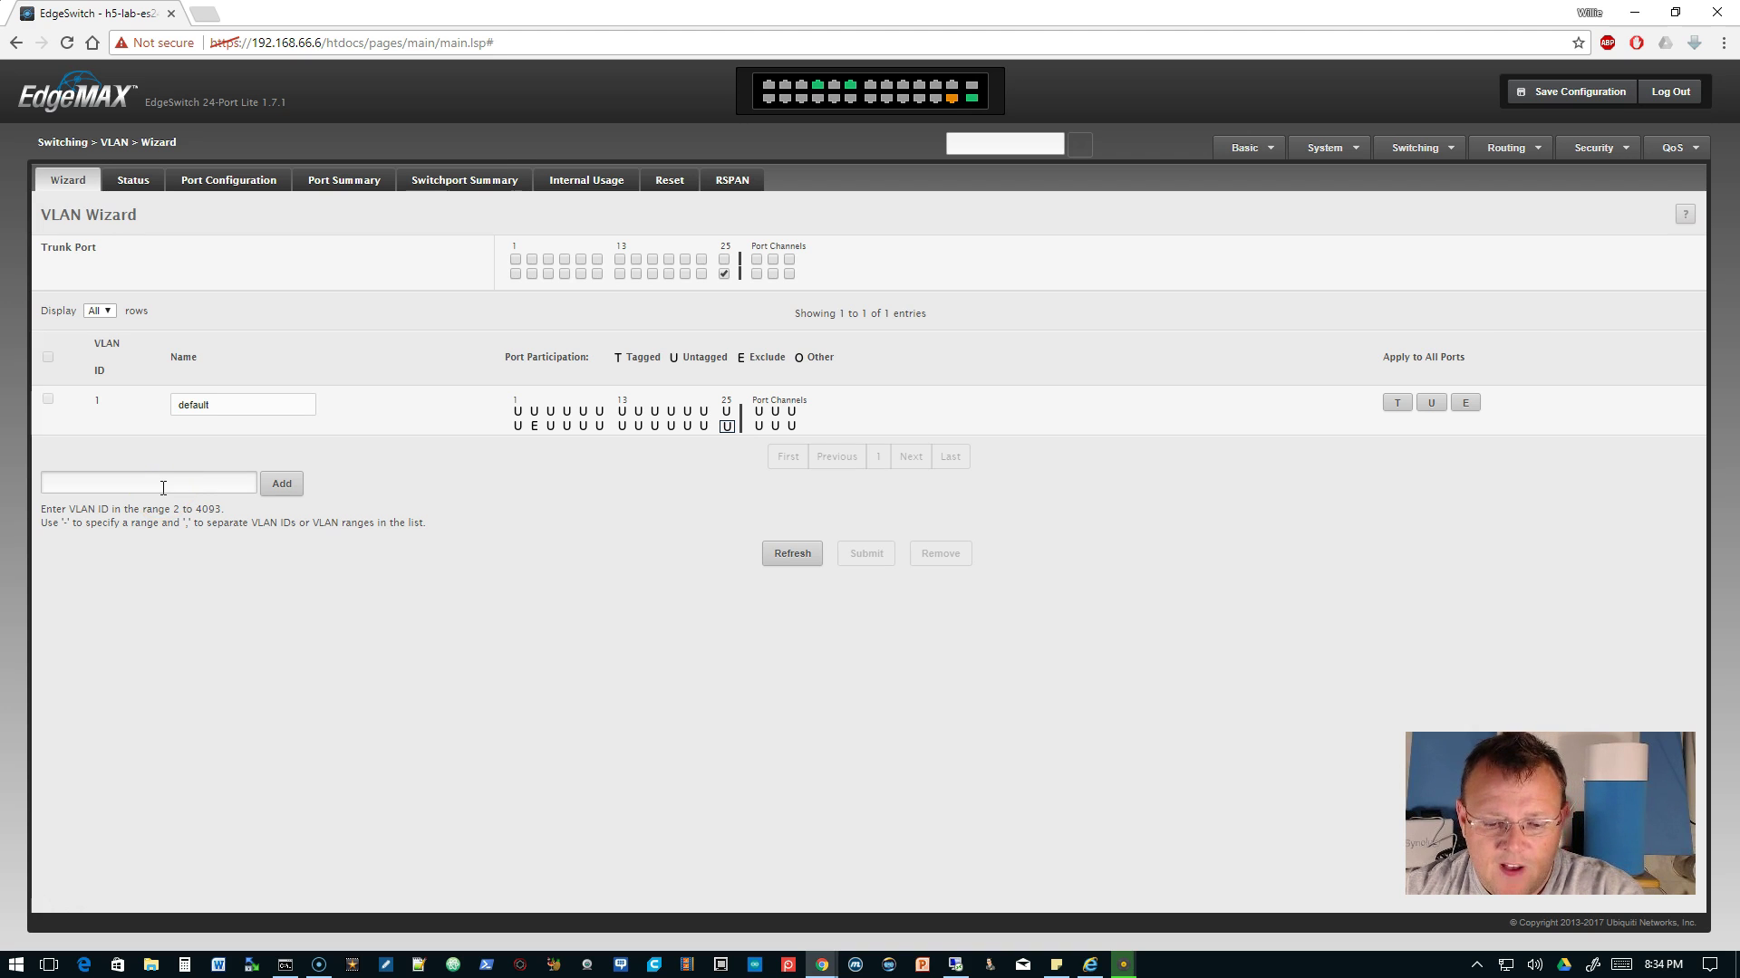
pyautogui.click(163, 485)
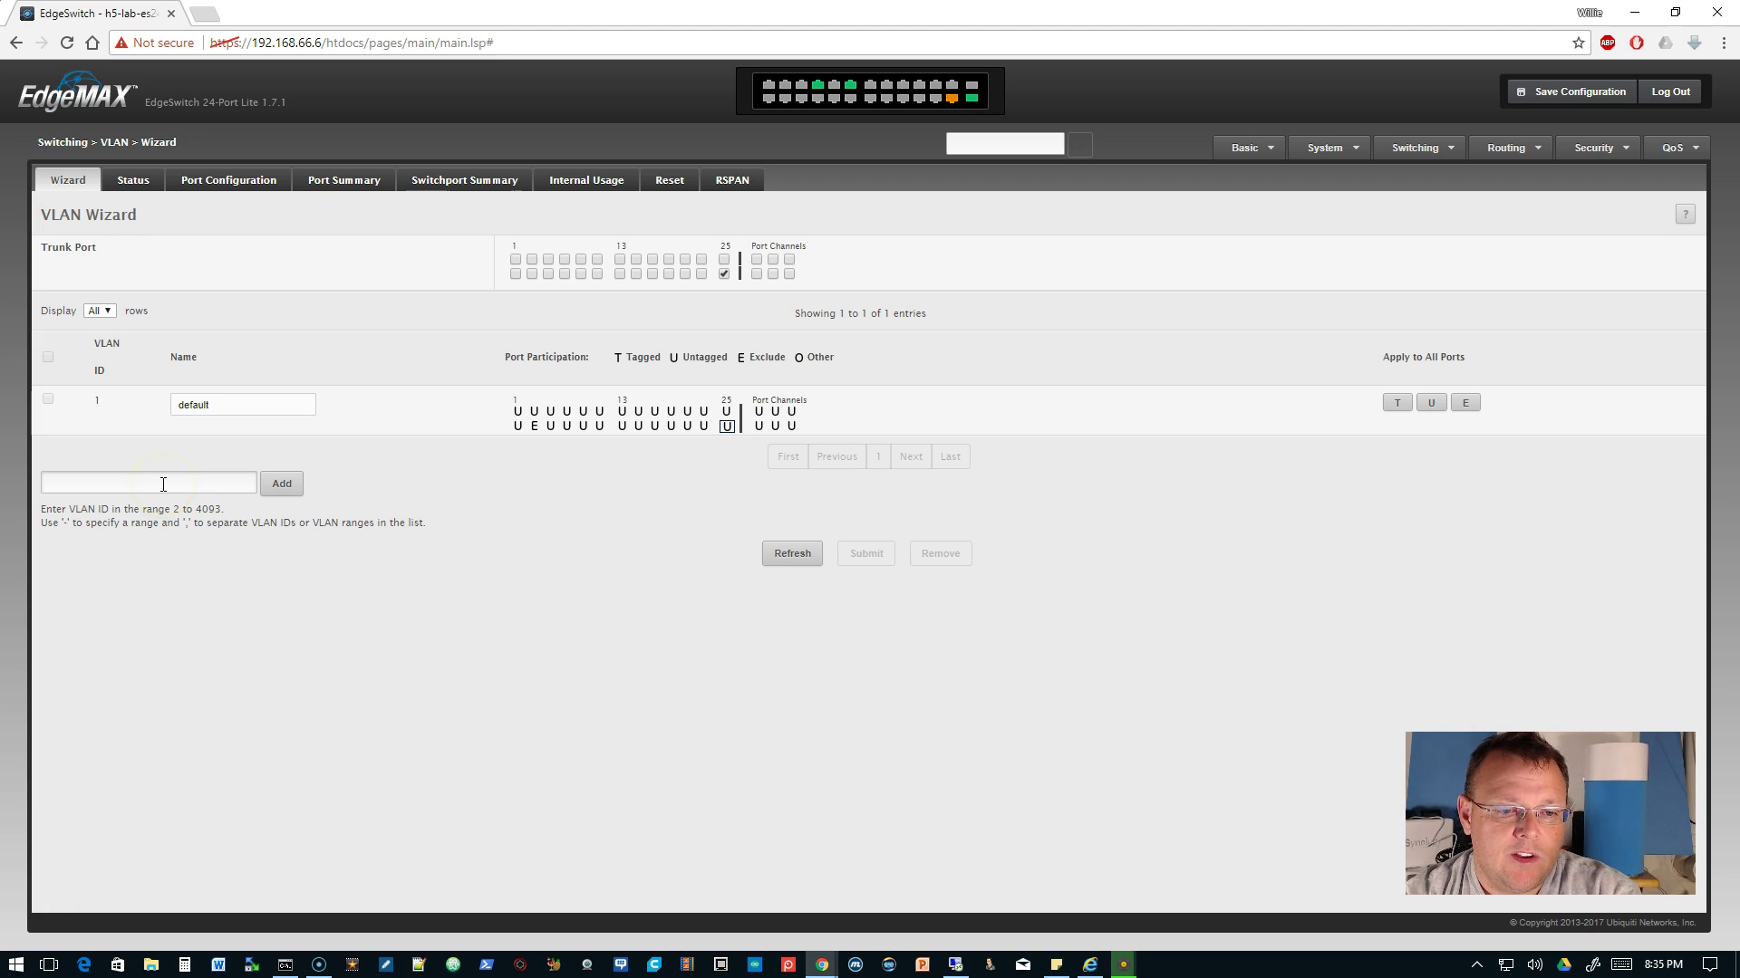
pyautogui.press('BackSpace')
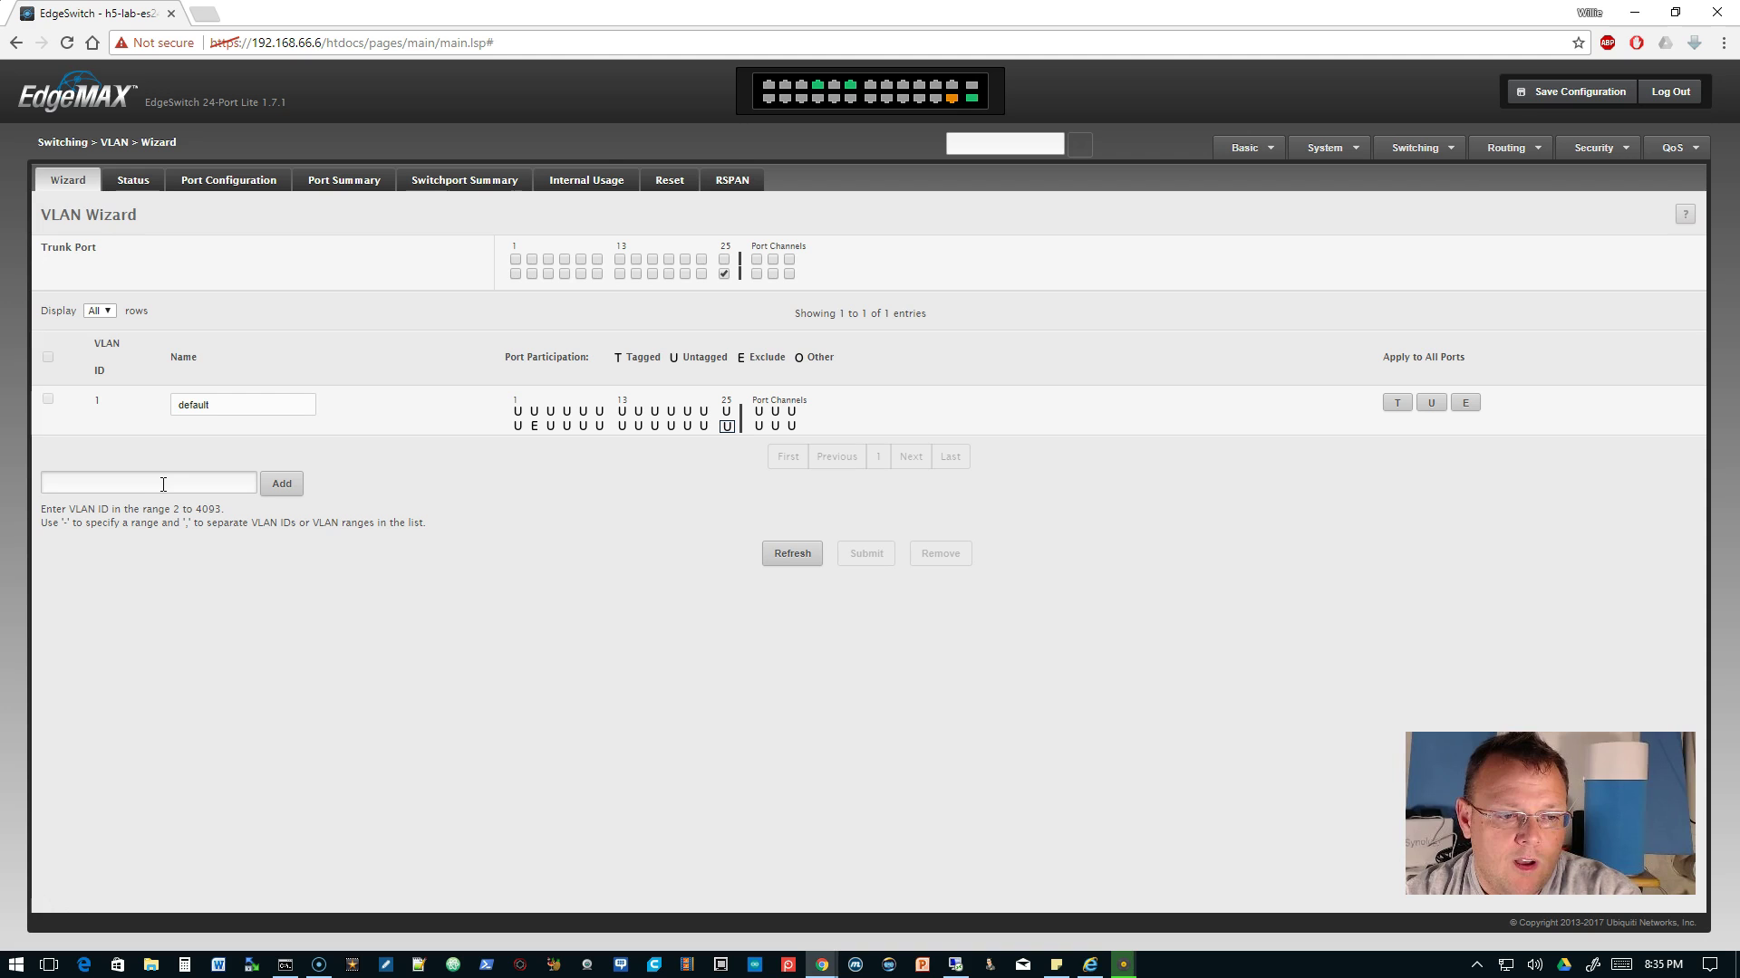
pyautogui.write('2')
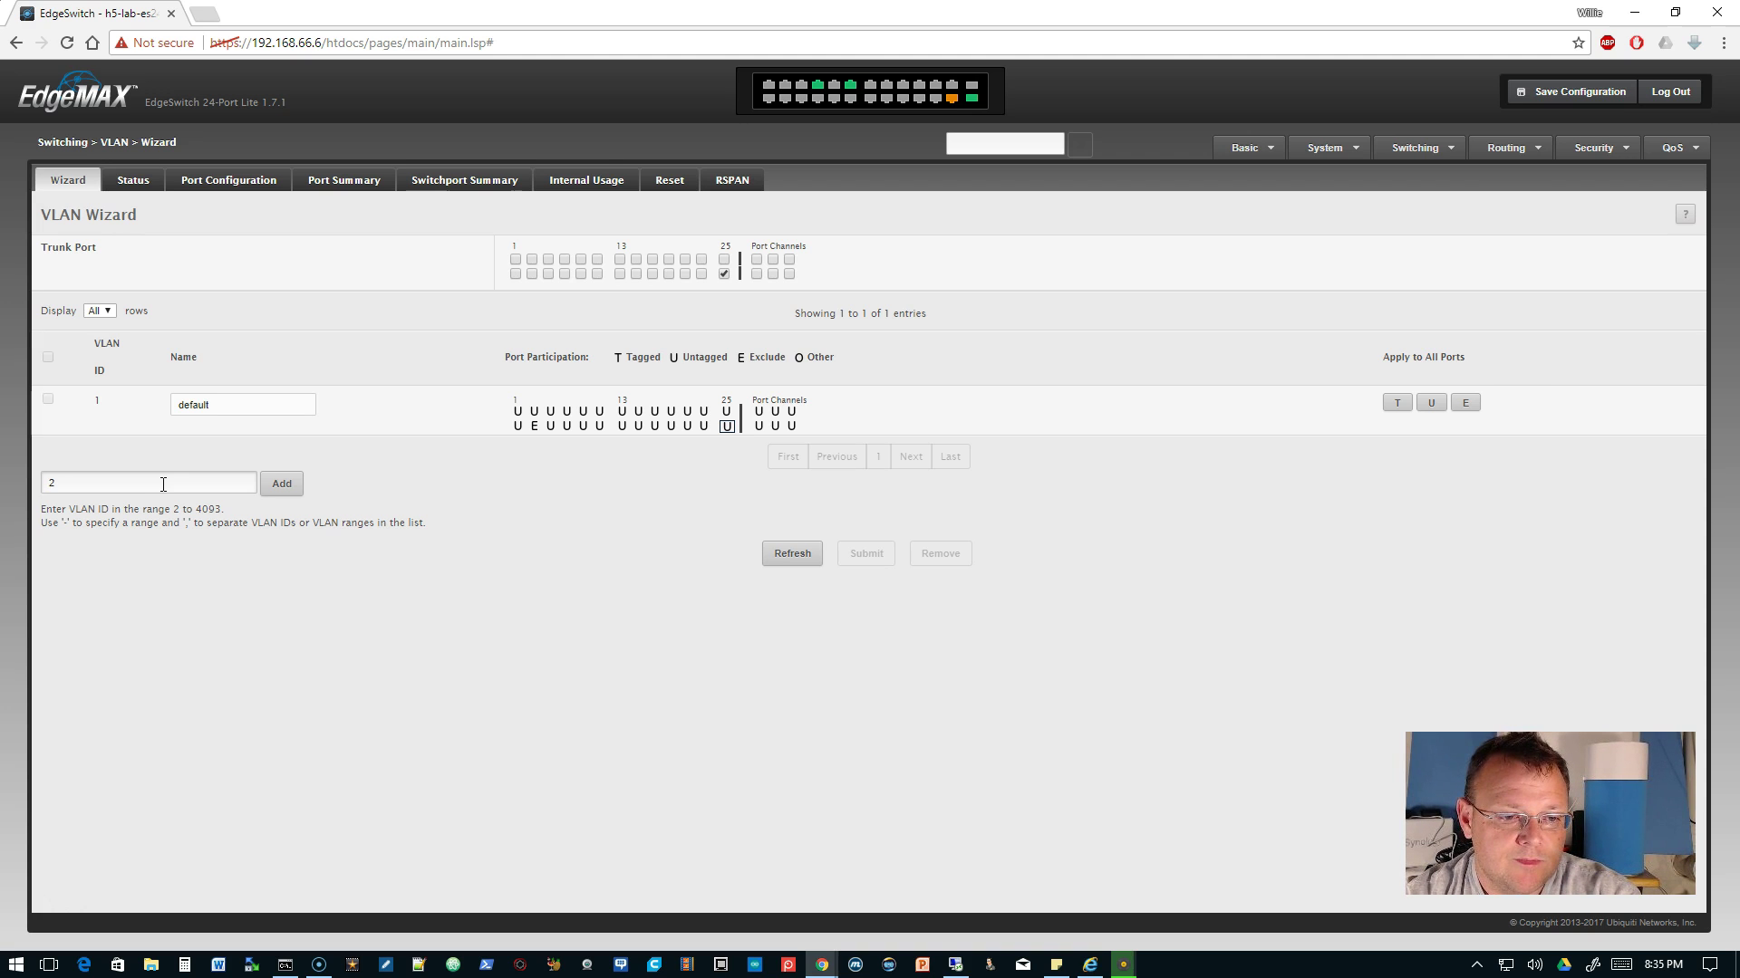
pyautogui.write('-5,3,')
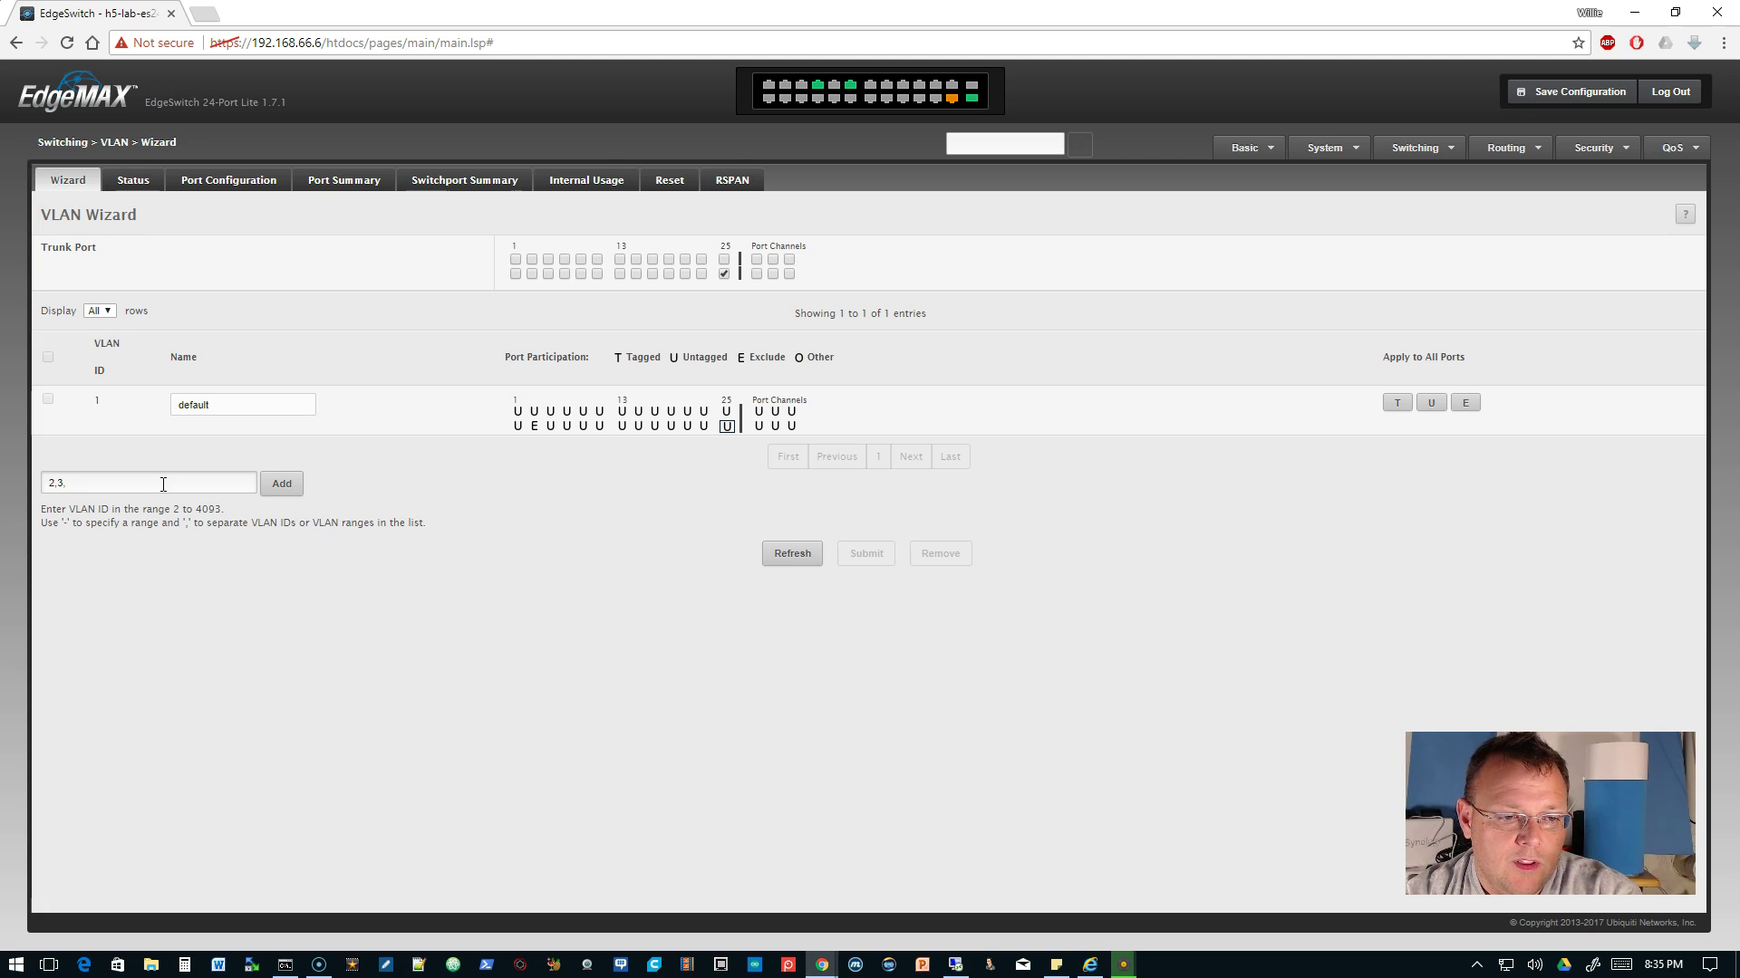
pyautogui.write('4,')
pyautogui.press('BackSpace')
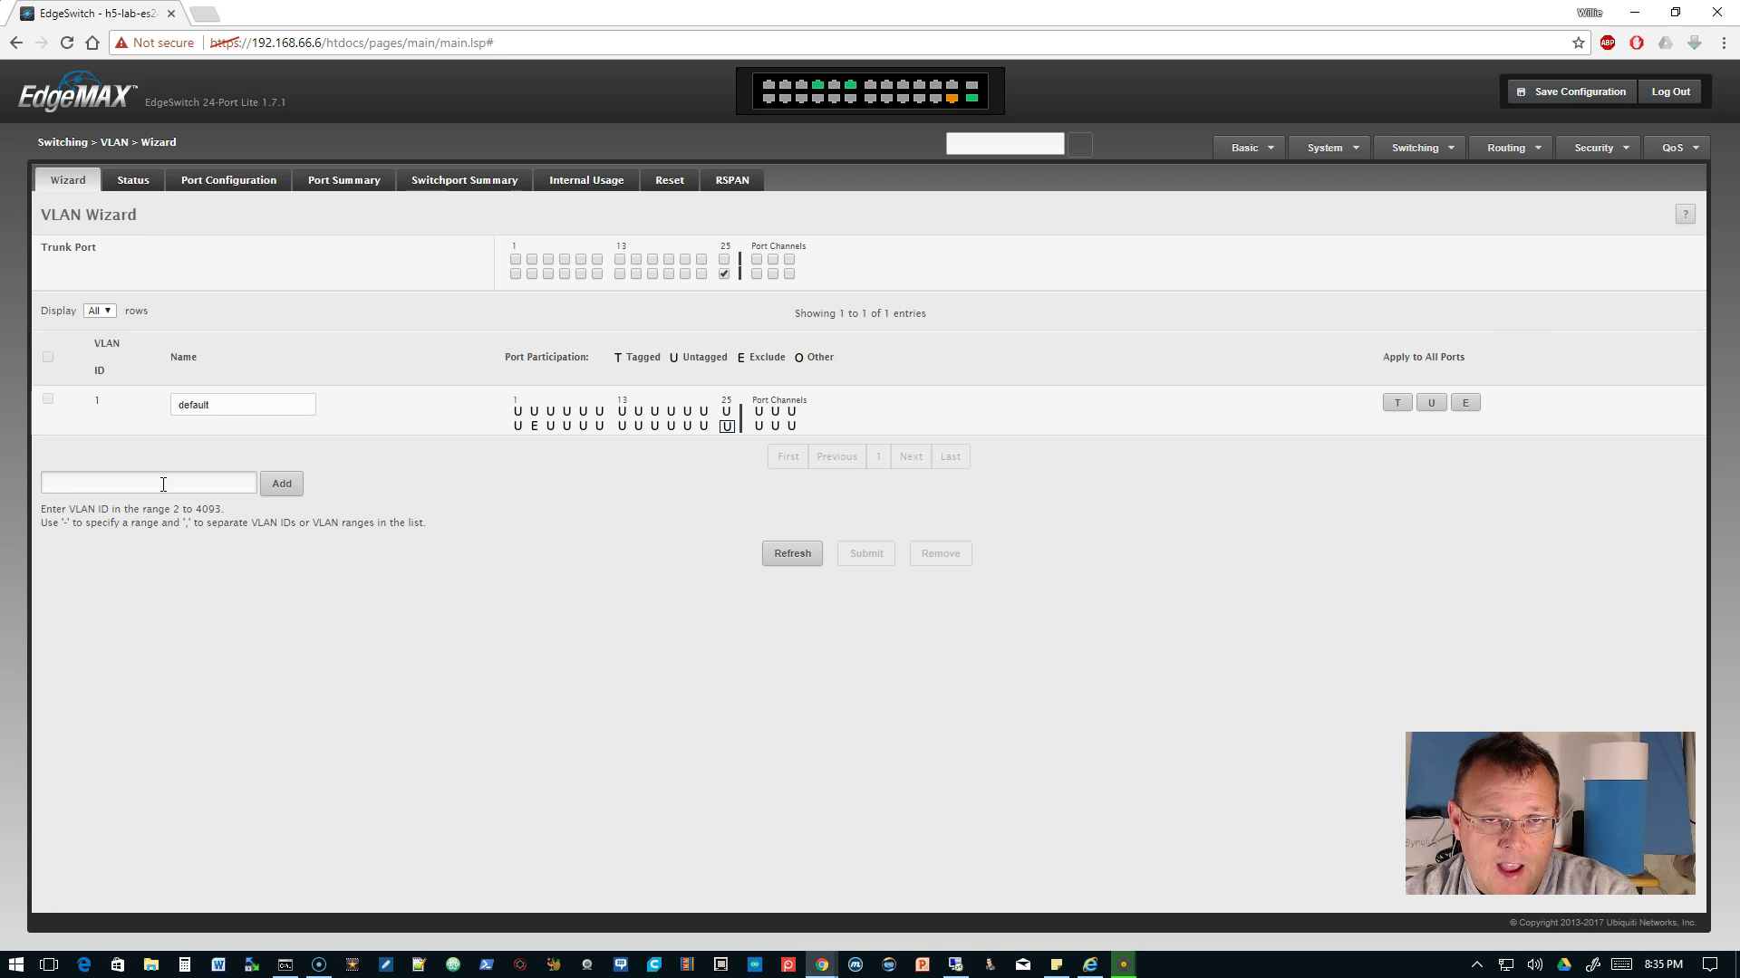
# Add VLANs to the switch using the ID ranges 2-5,6-10
pyautogui.write('2-')
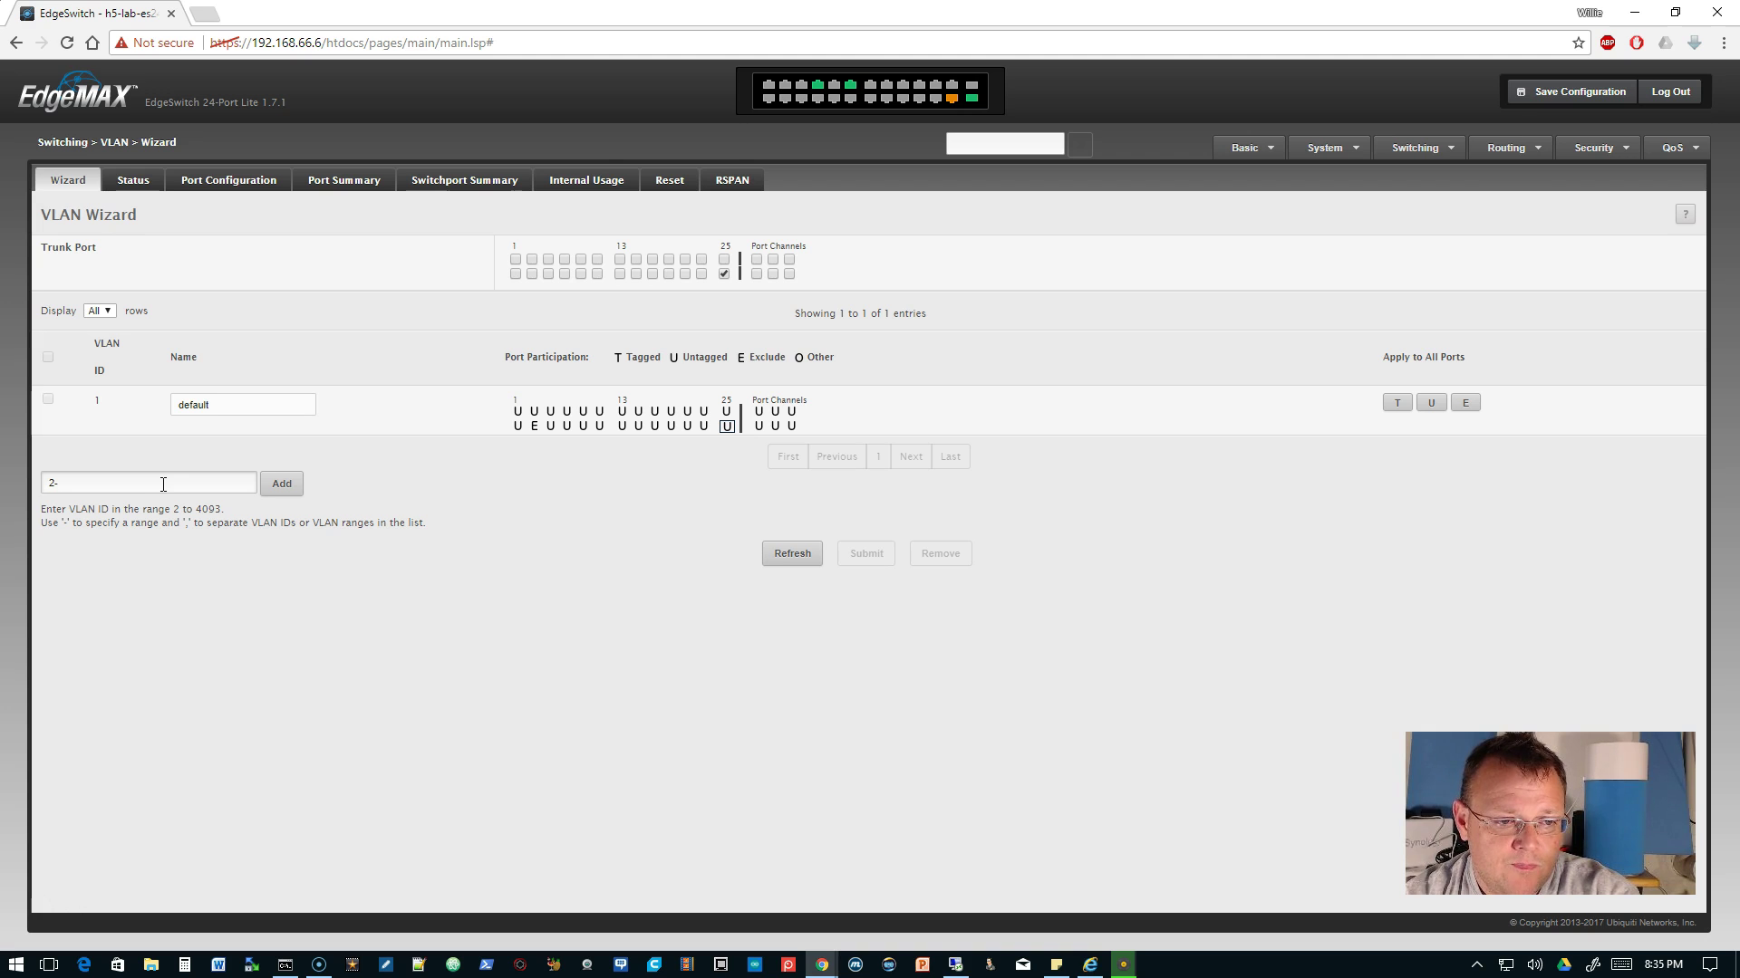
pyautogui.write('5,6-10')
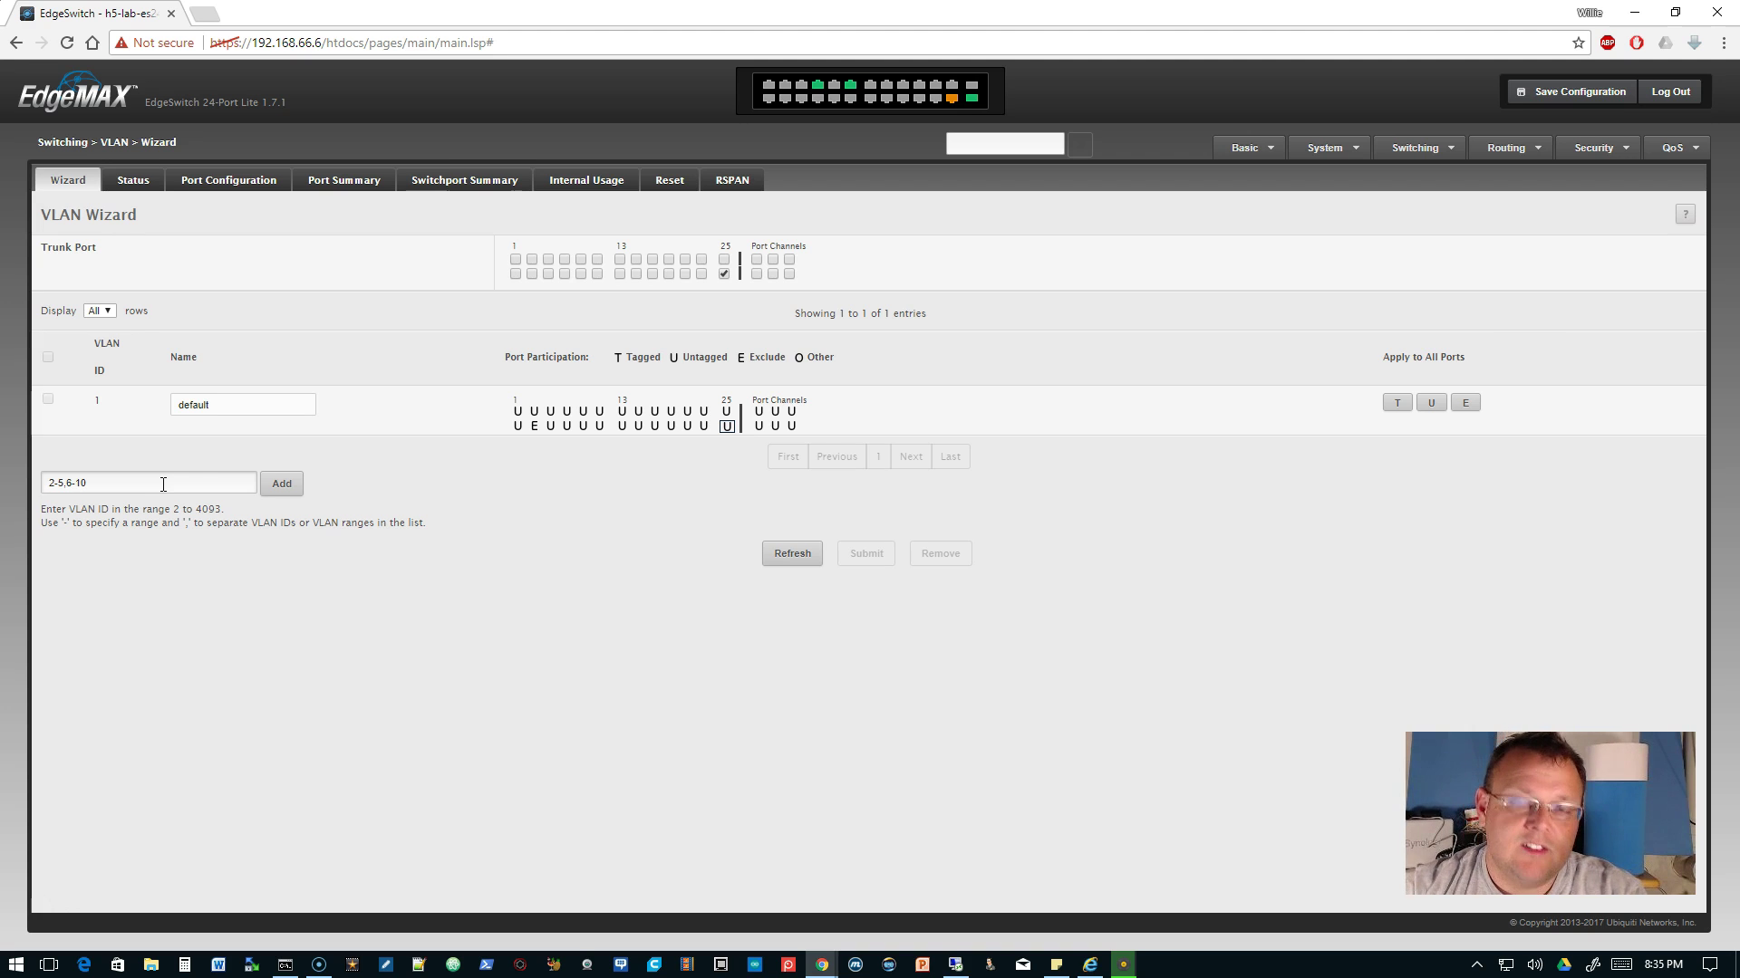
pyautogui.click(281, 483)
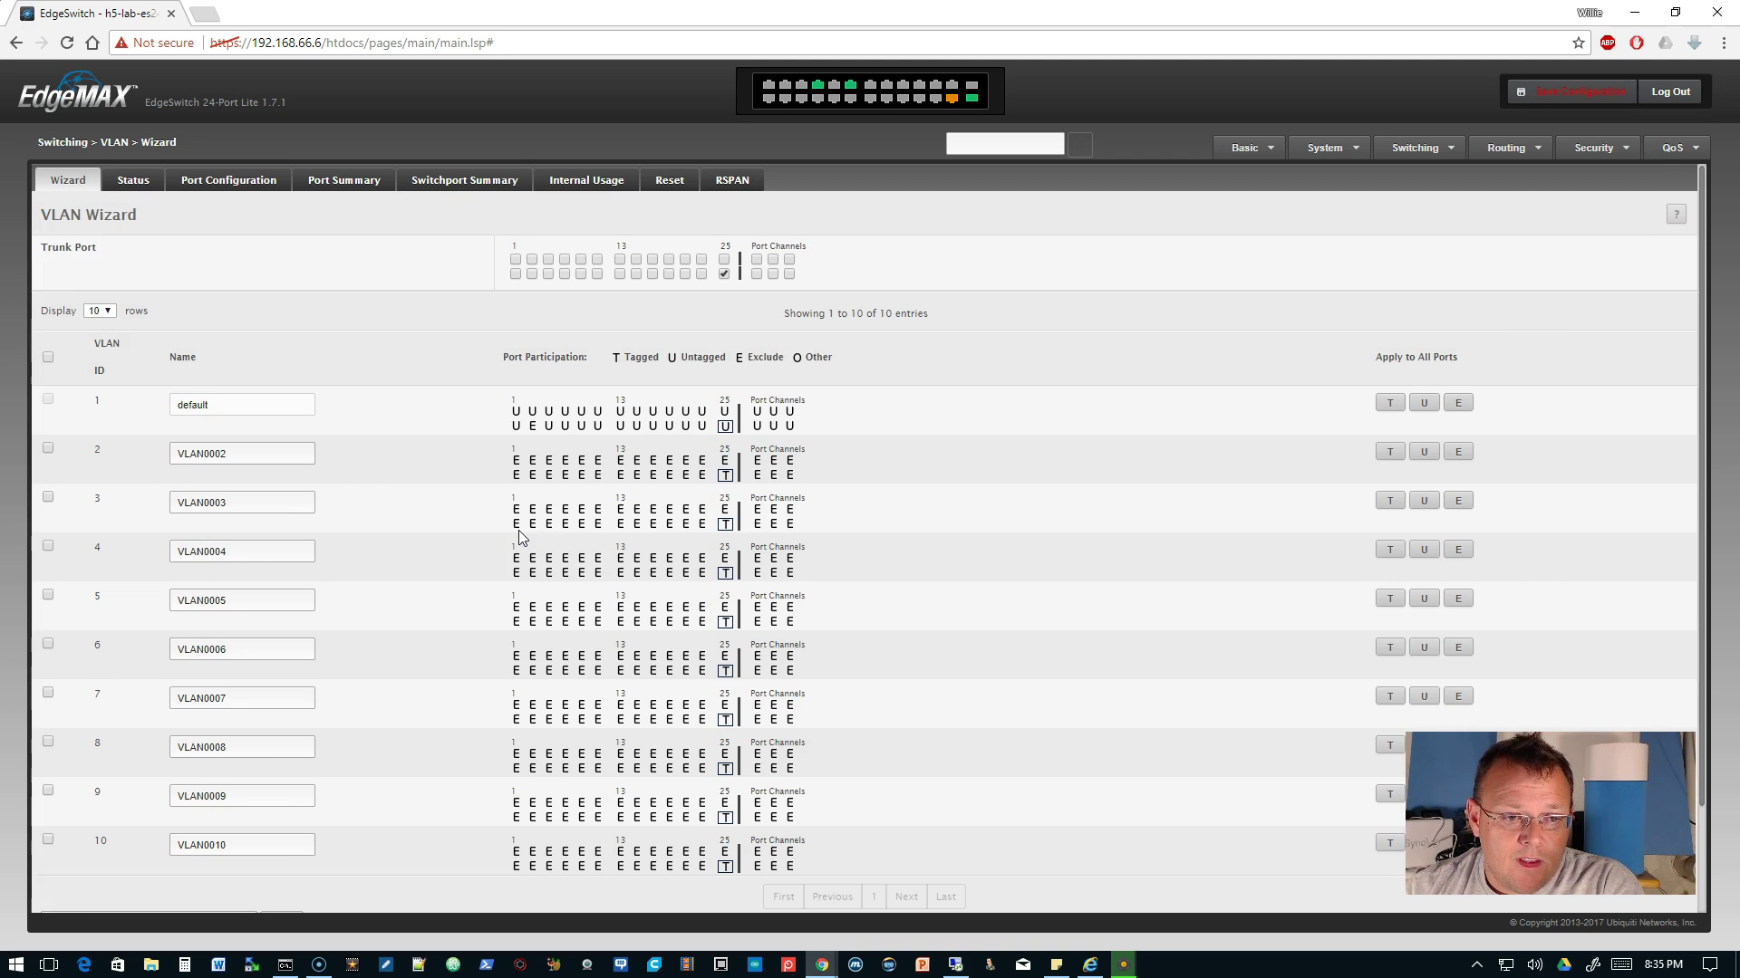
# Add further VLANs with the IDs 11,12,13,18-21 to the switch
pyautogui.scroll(-3, 377, 493)
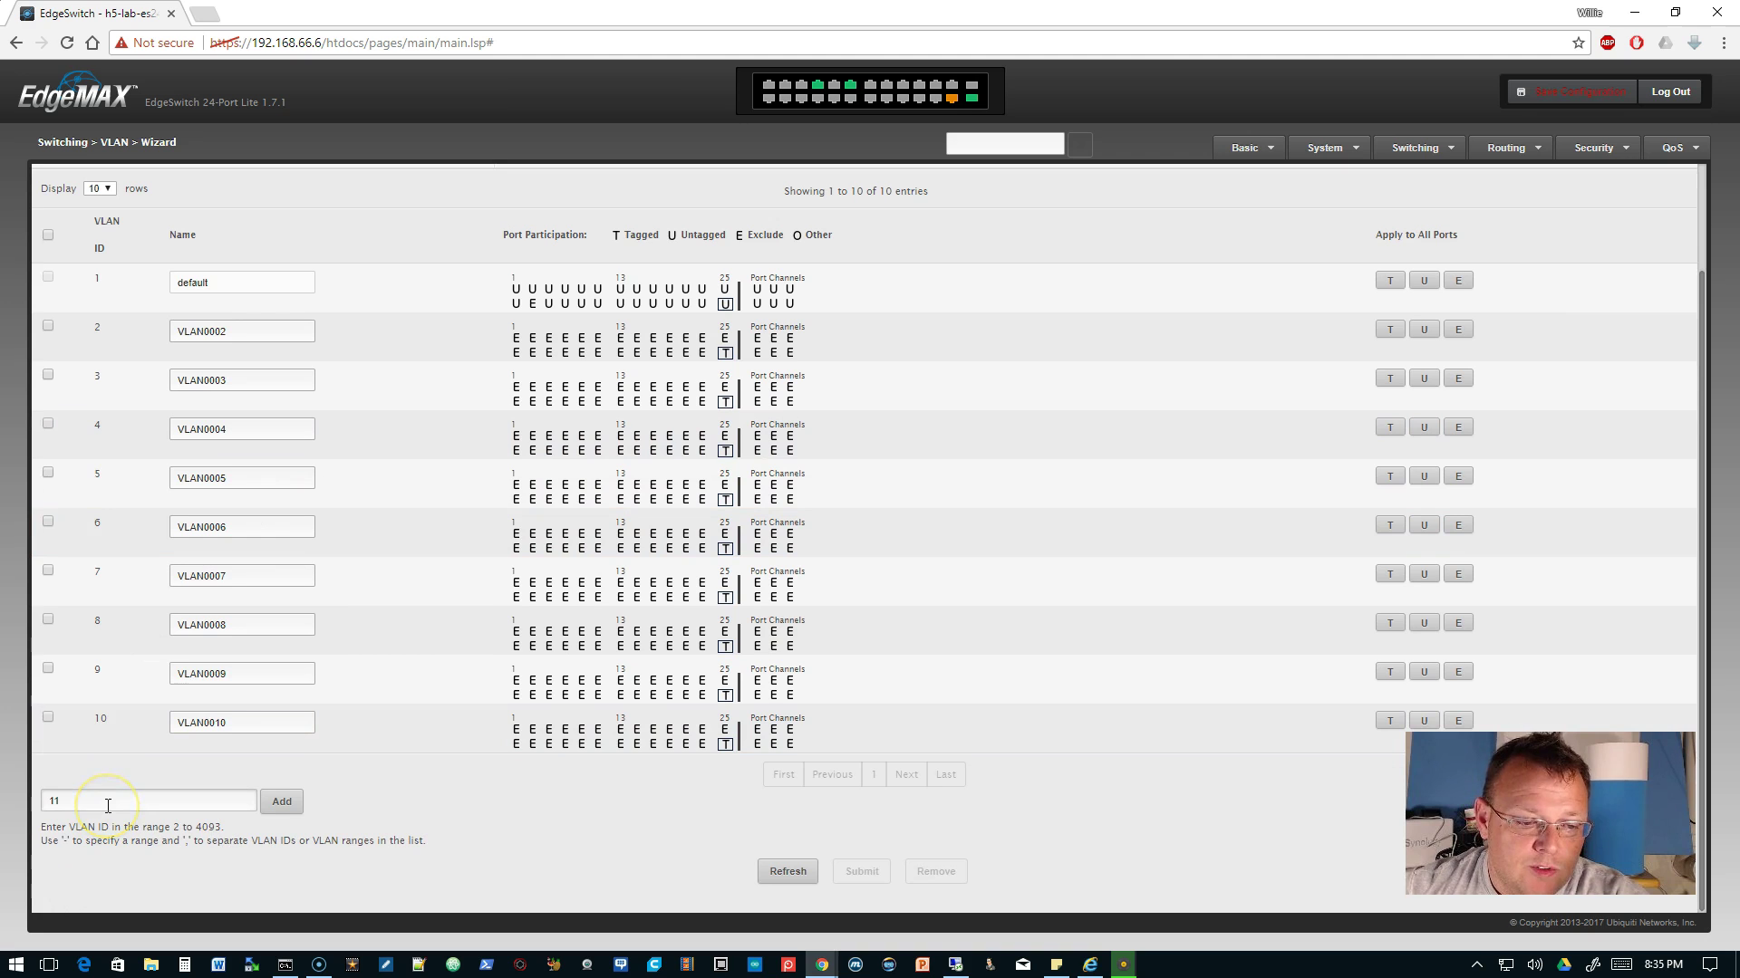
pyautogui.click(109, 803)
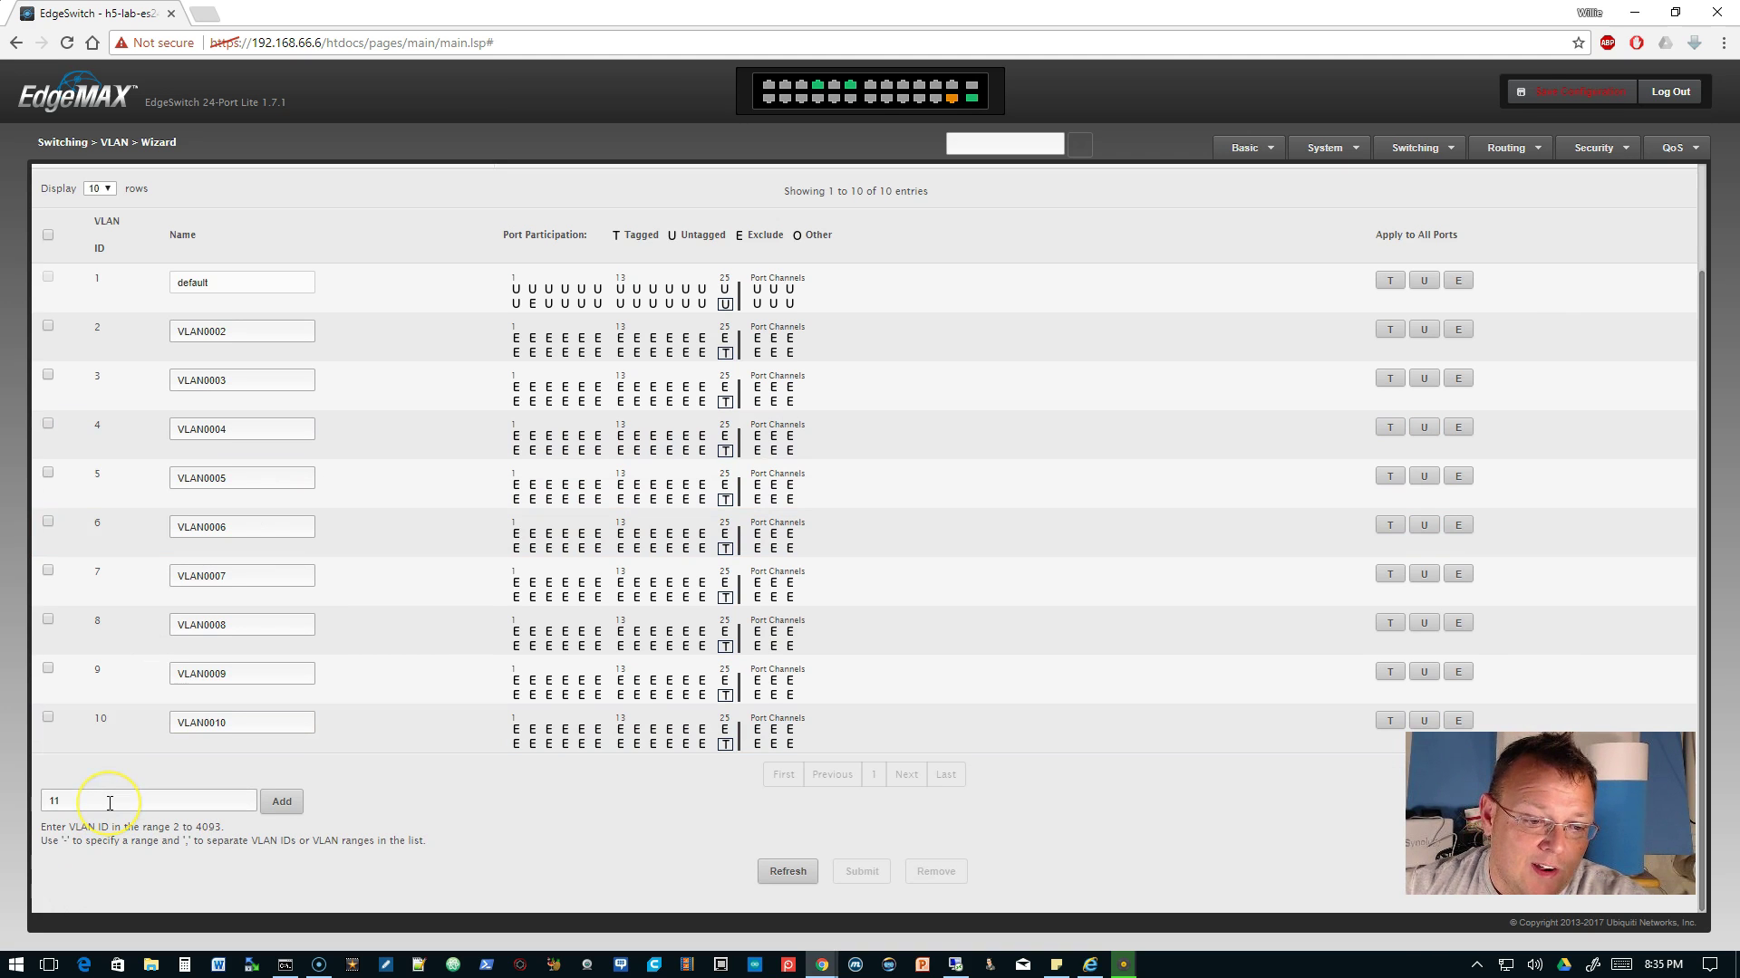
pyautogui.write(',12,13,18-21')
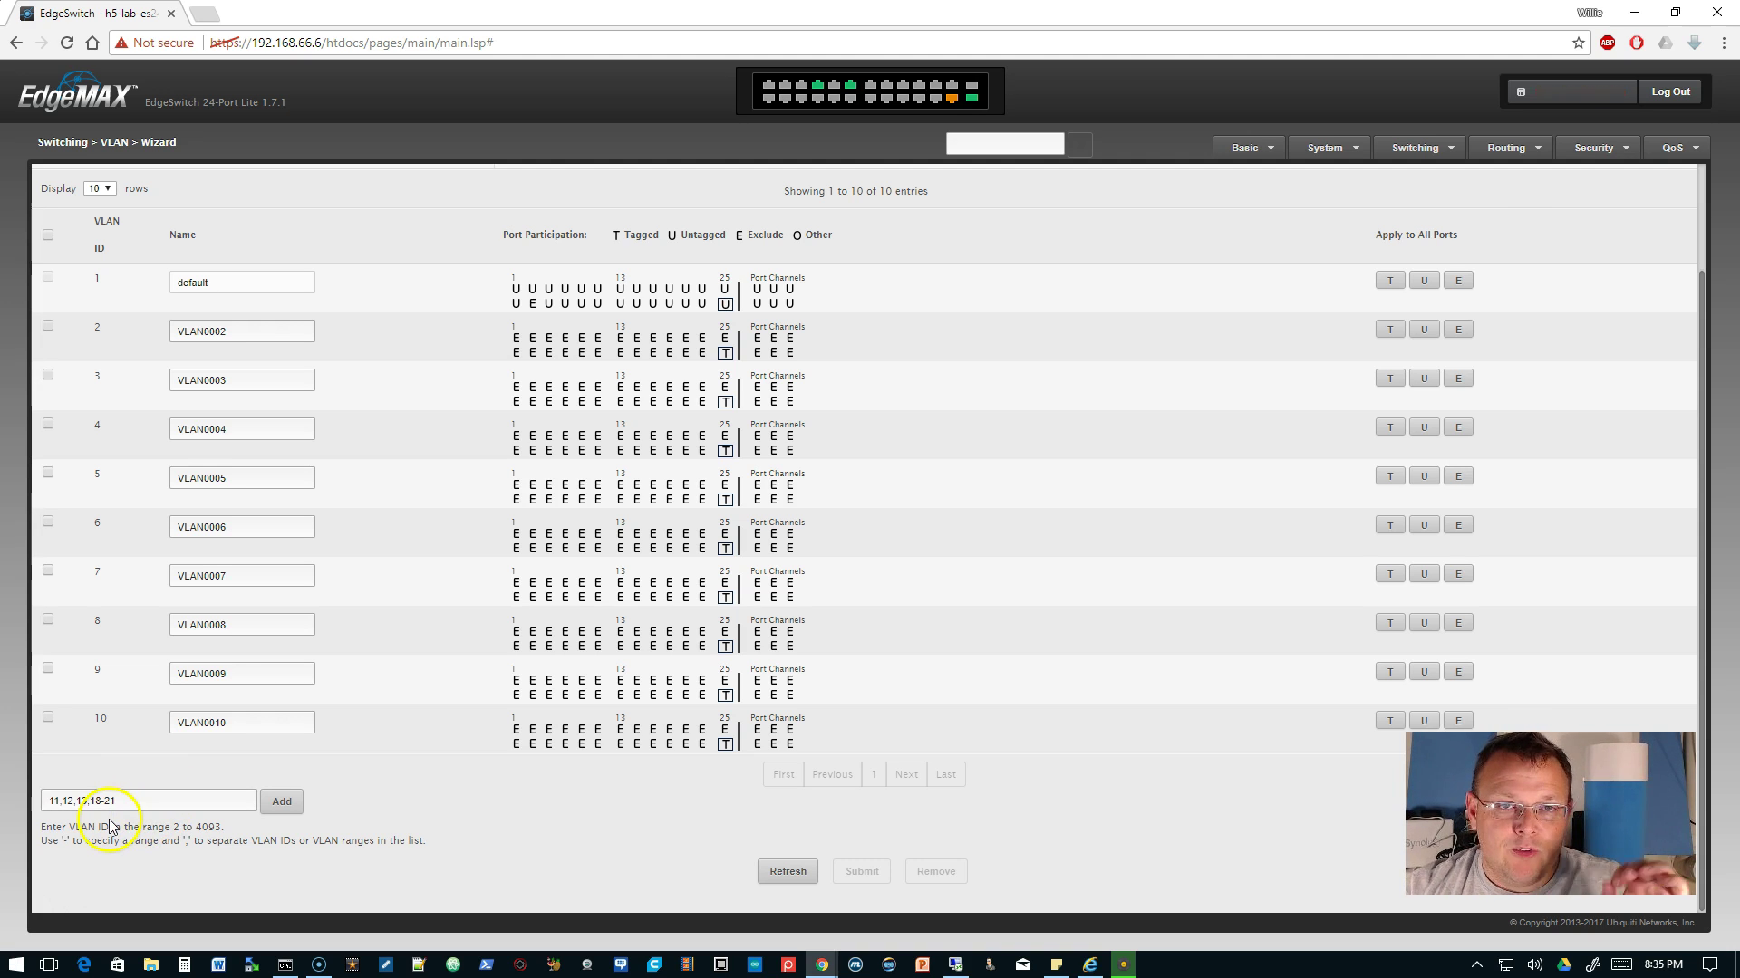
pyautogui.click(286, 811)
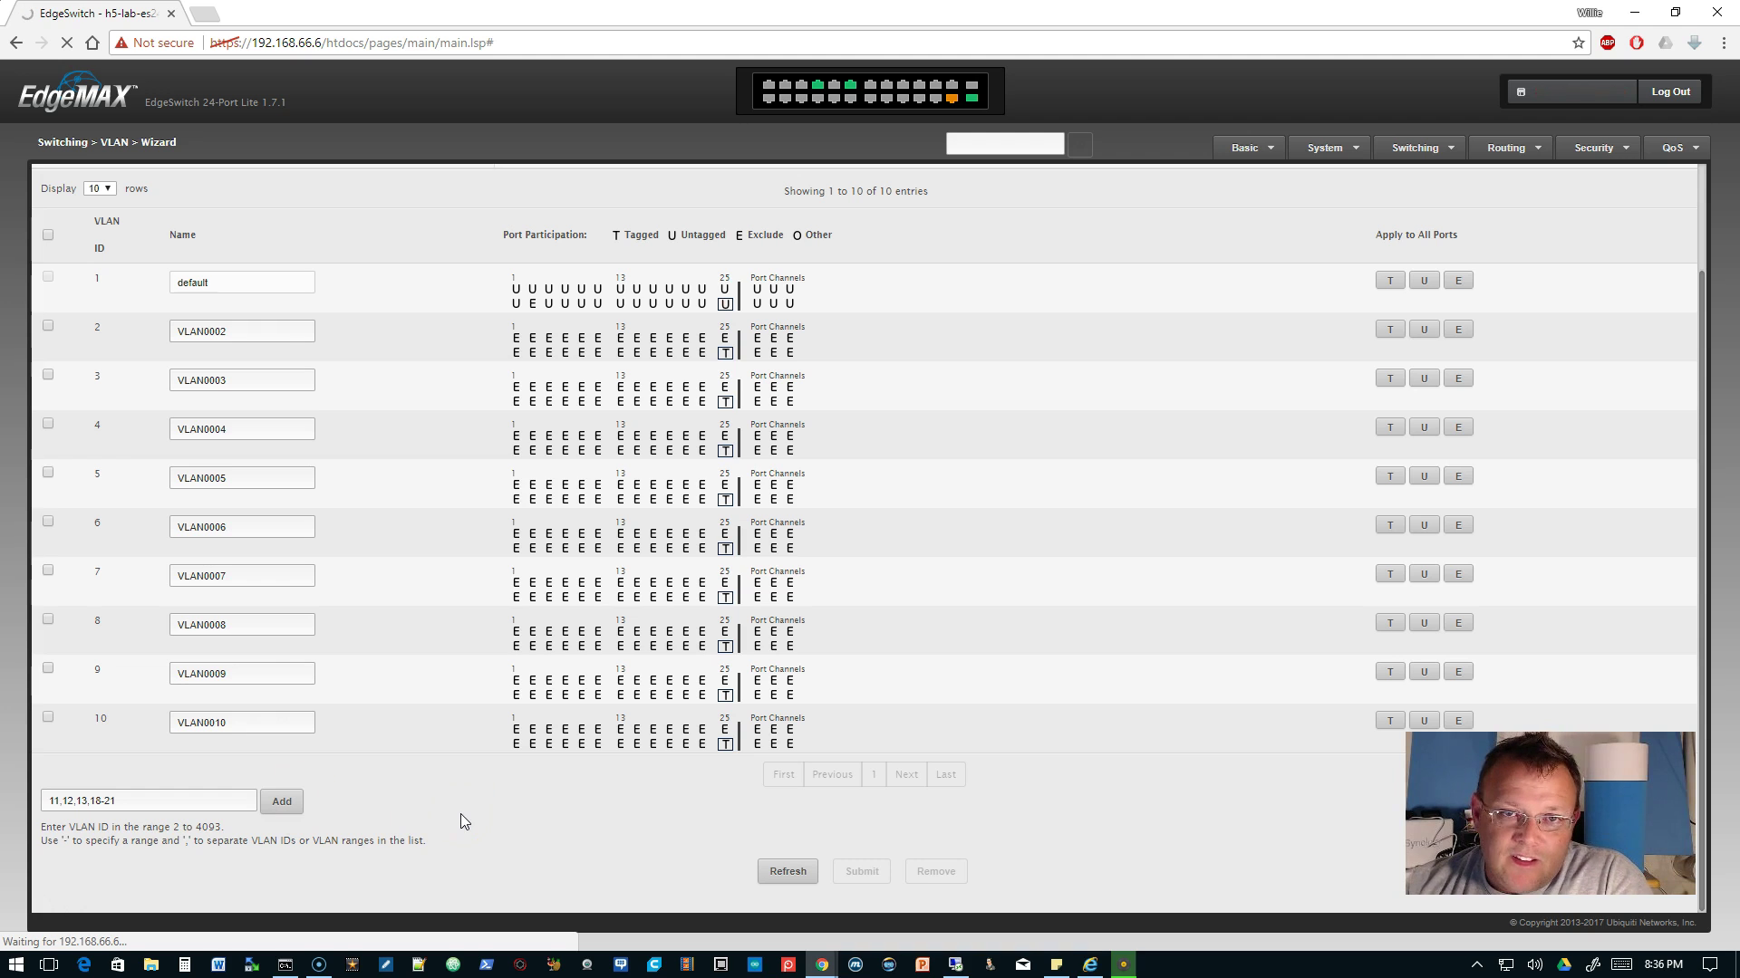
pyautogui.click(151, 875)
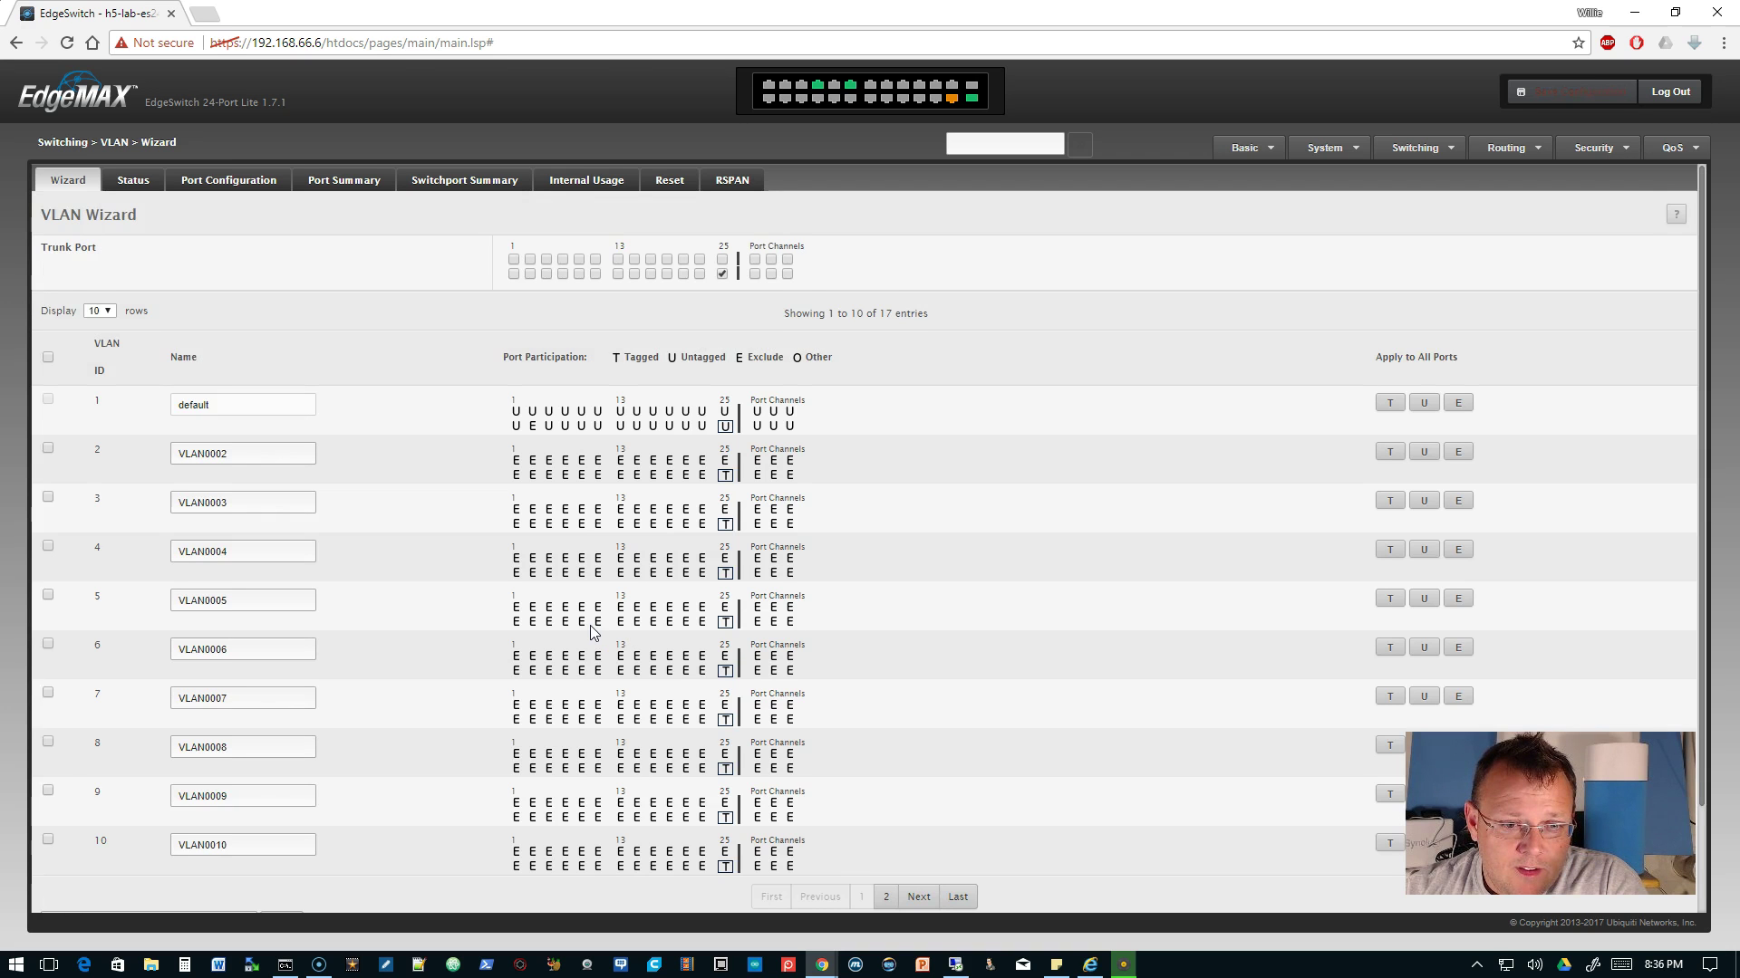
# Show all rows of the VLAN list and look through the VLANs on the switch
pyautogui.scroll(-2, 590, 625)
pyautogui.scroll(2, 447, 613)
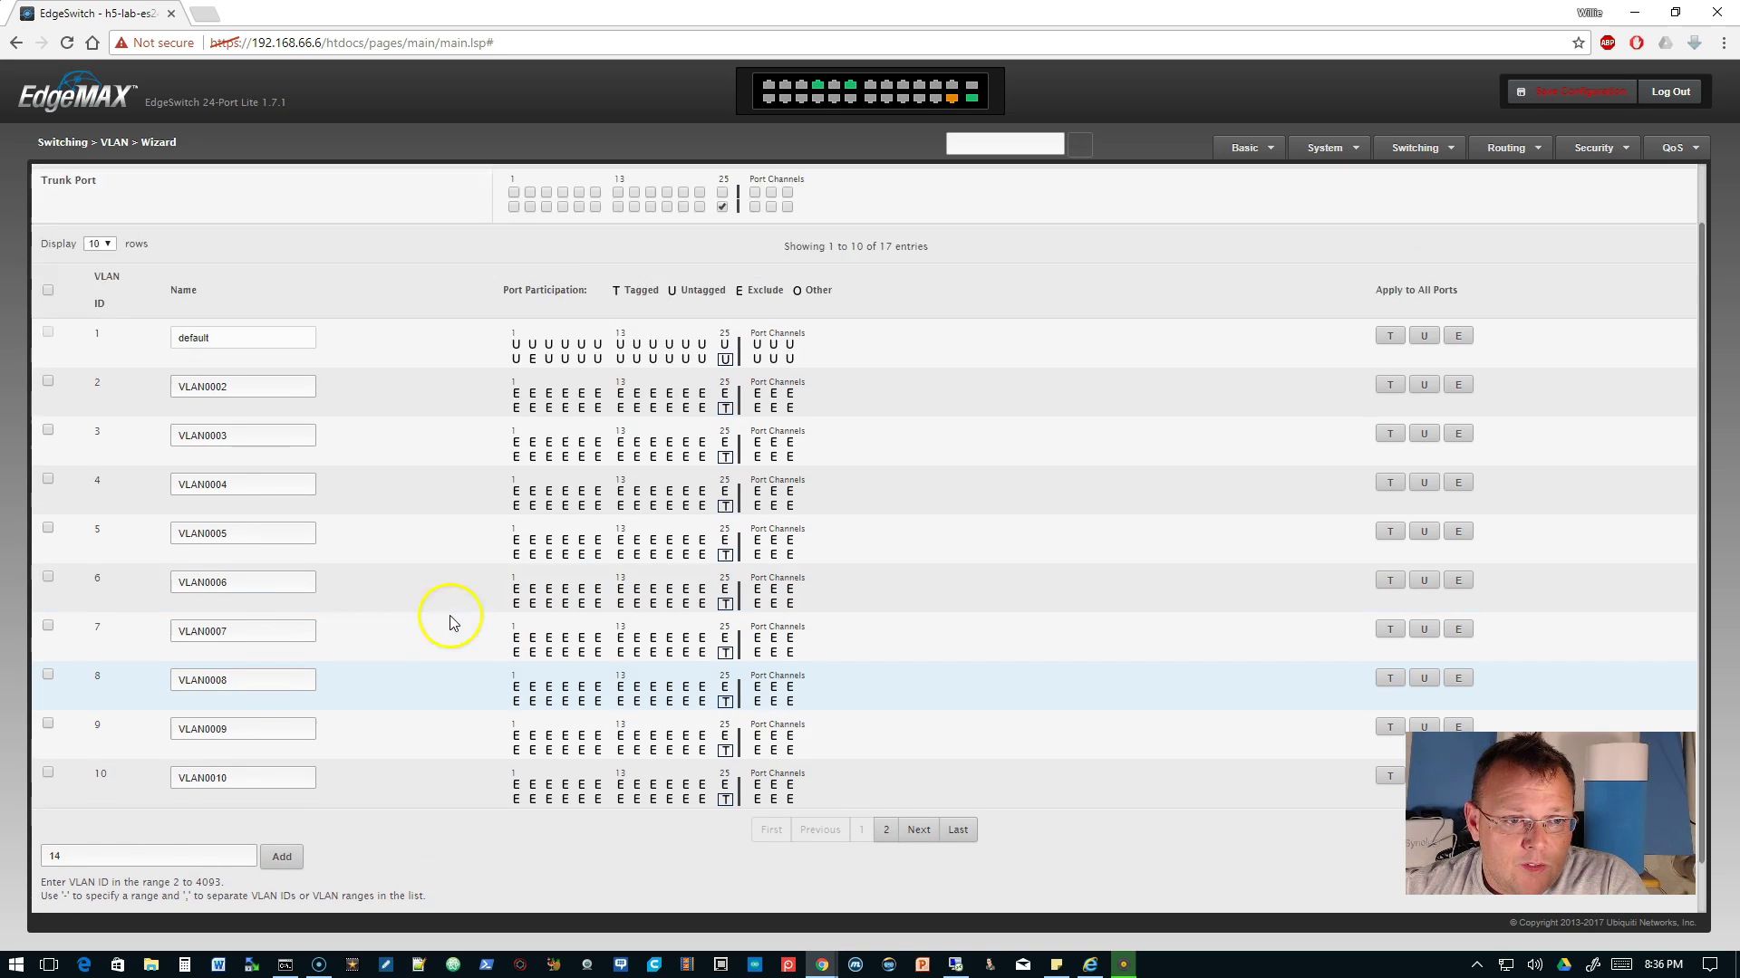
pyautogui.click(101, 312)
pyautogui.click(98, 362)
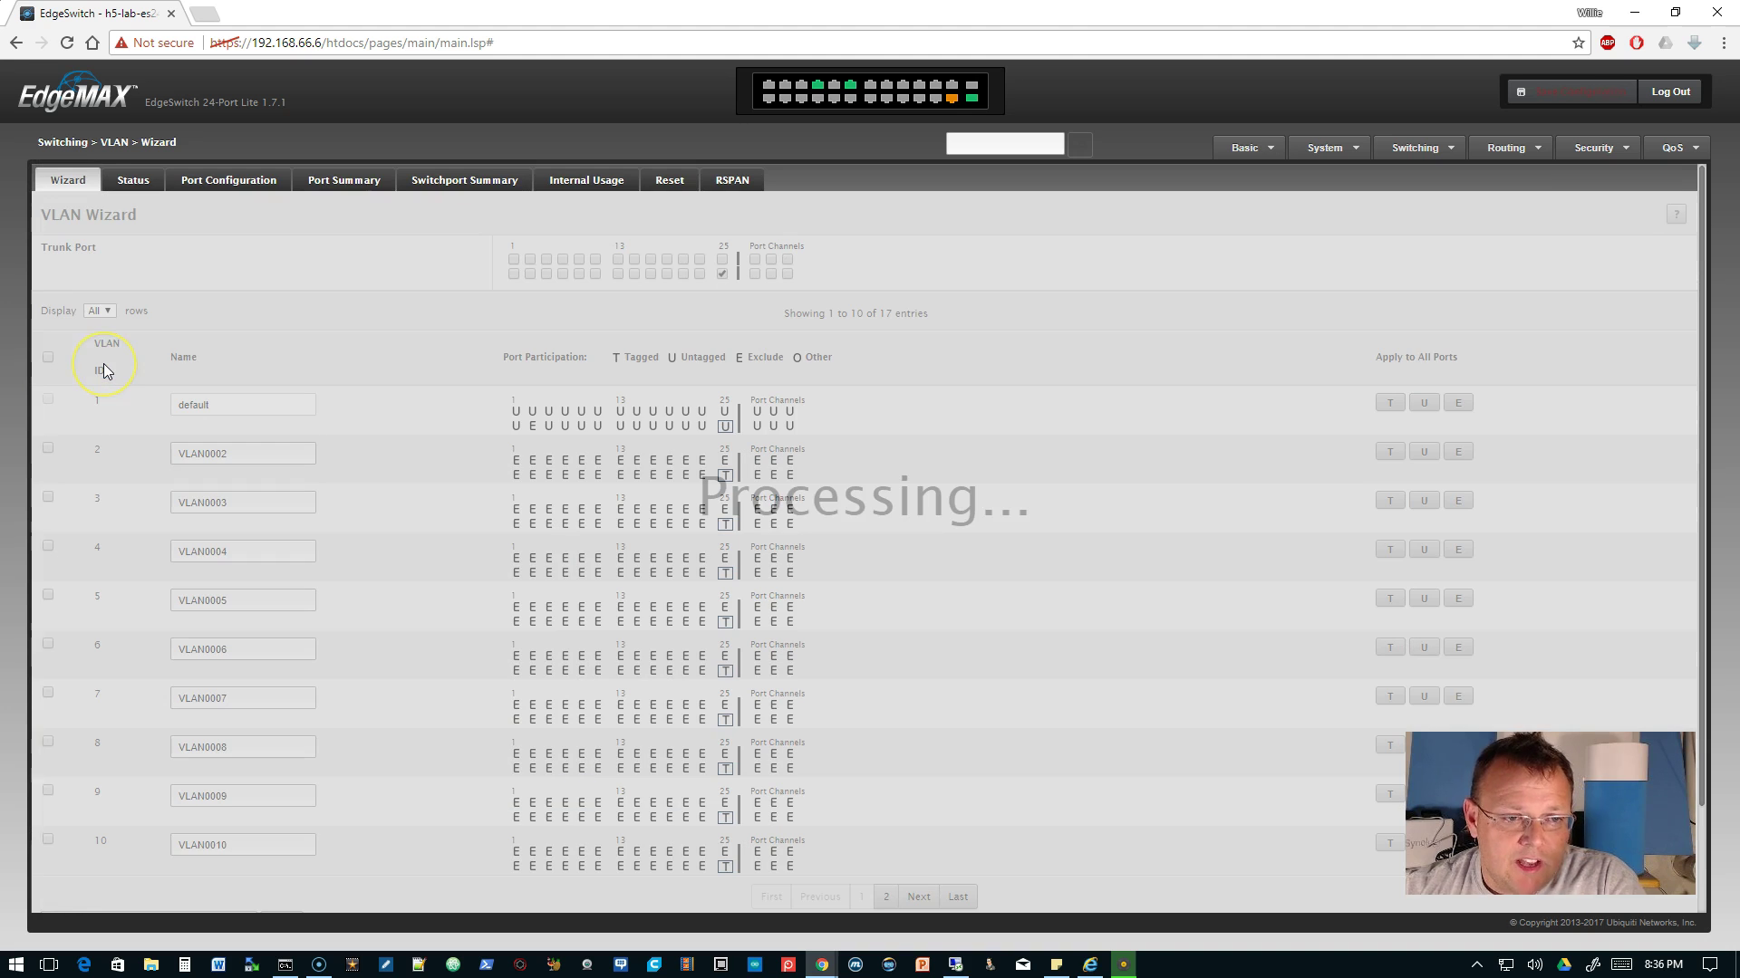
pyautogui.click(307, 355)
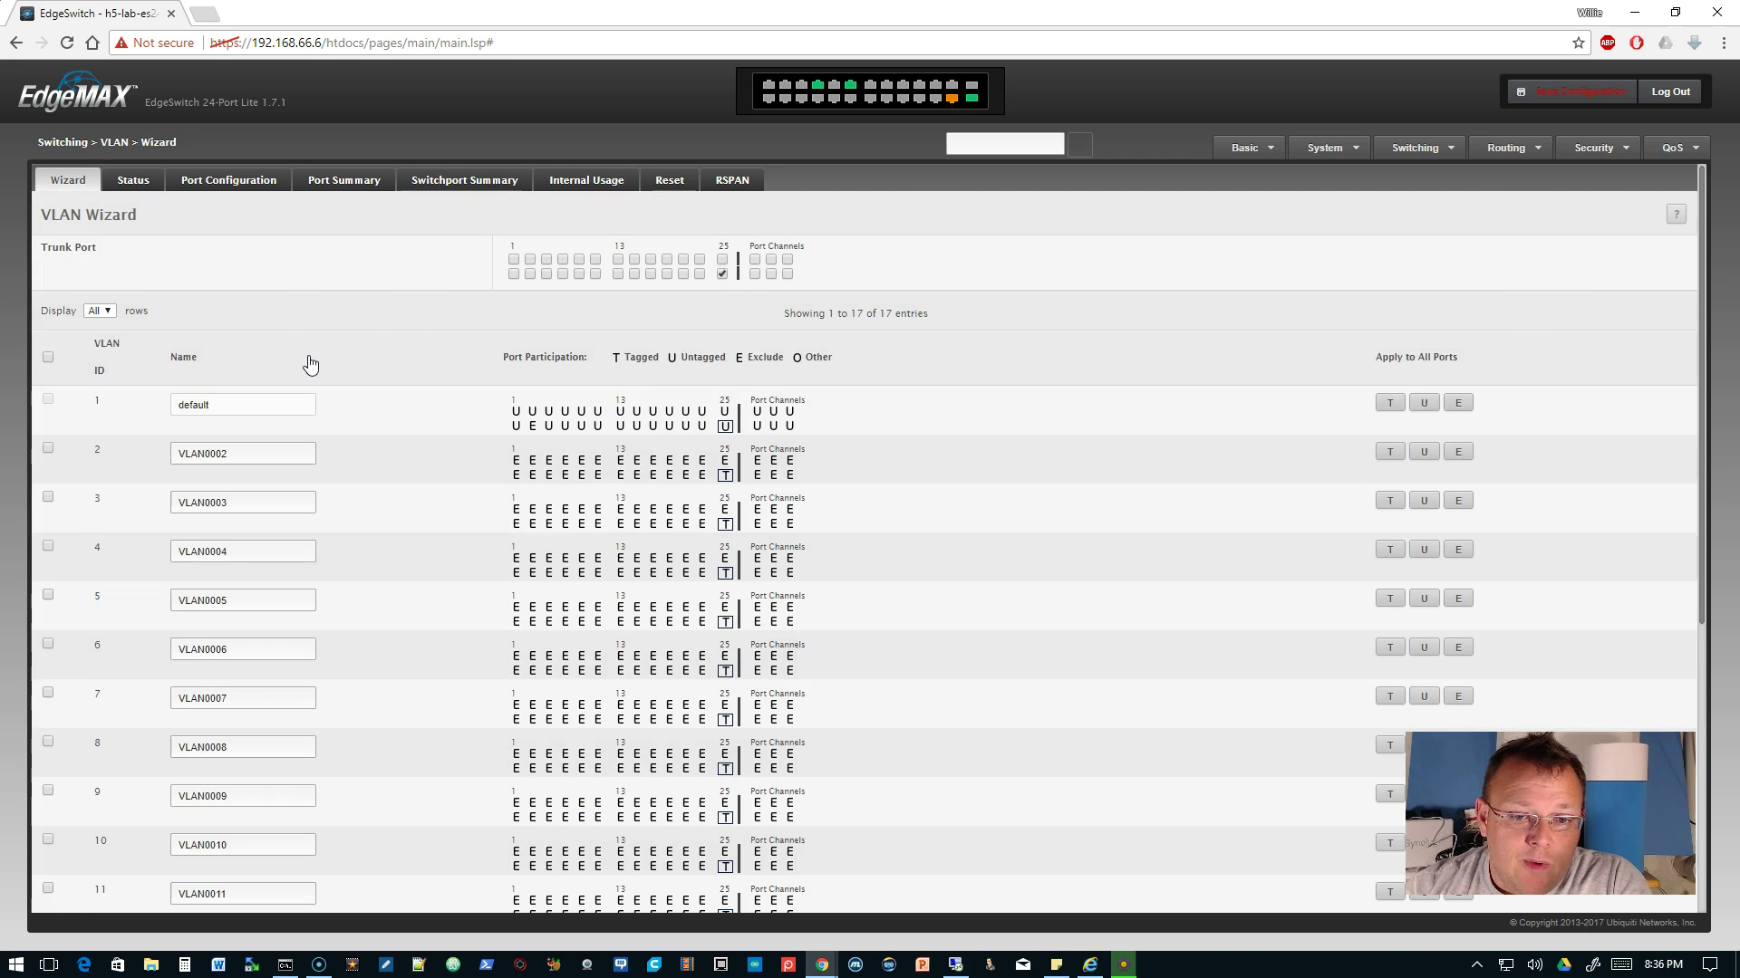
pyautogui.scroll(-5, 610, 405)
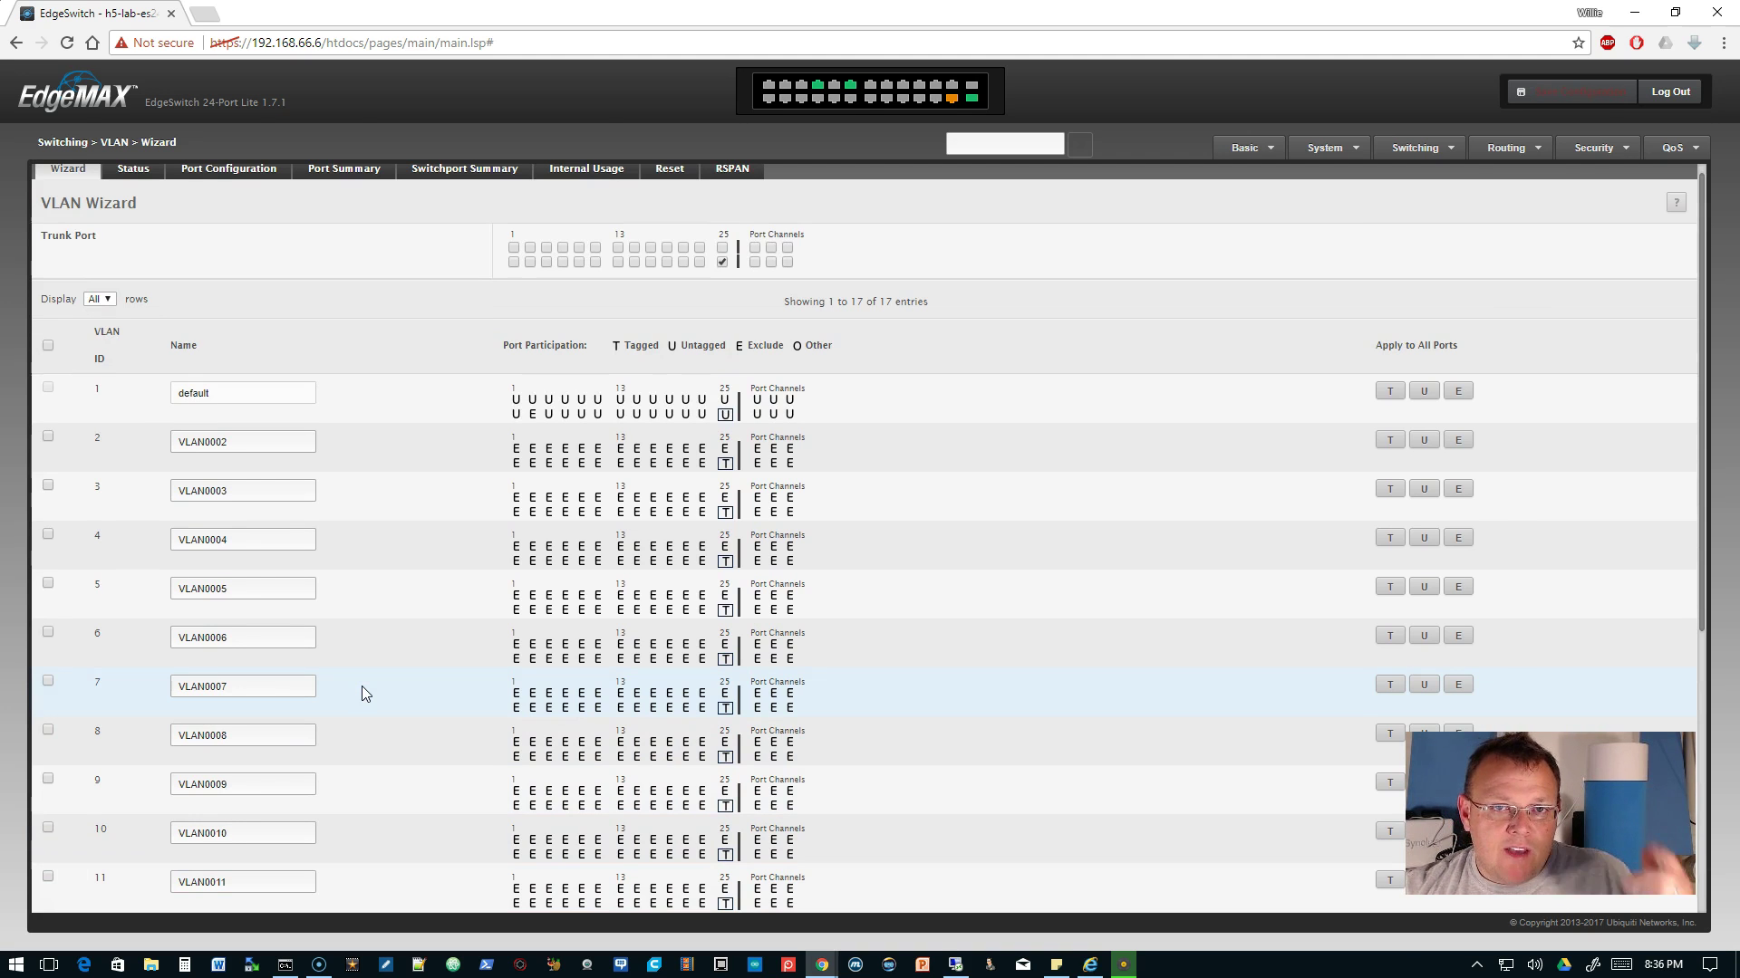
# Remove VLANs 4 to 13 and 18 to 21 from the switch, keeping VLANs 2 and 3
pyautogui.click(48, 345)
pyautogui.click(48, 437)
pyautogui.click(49, 490)
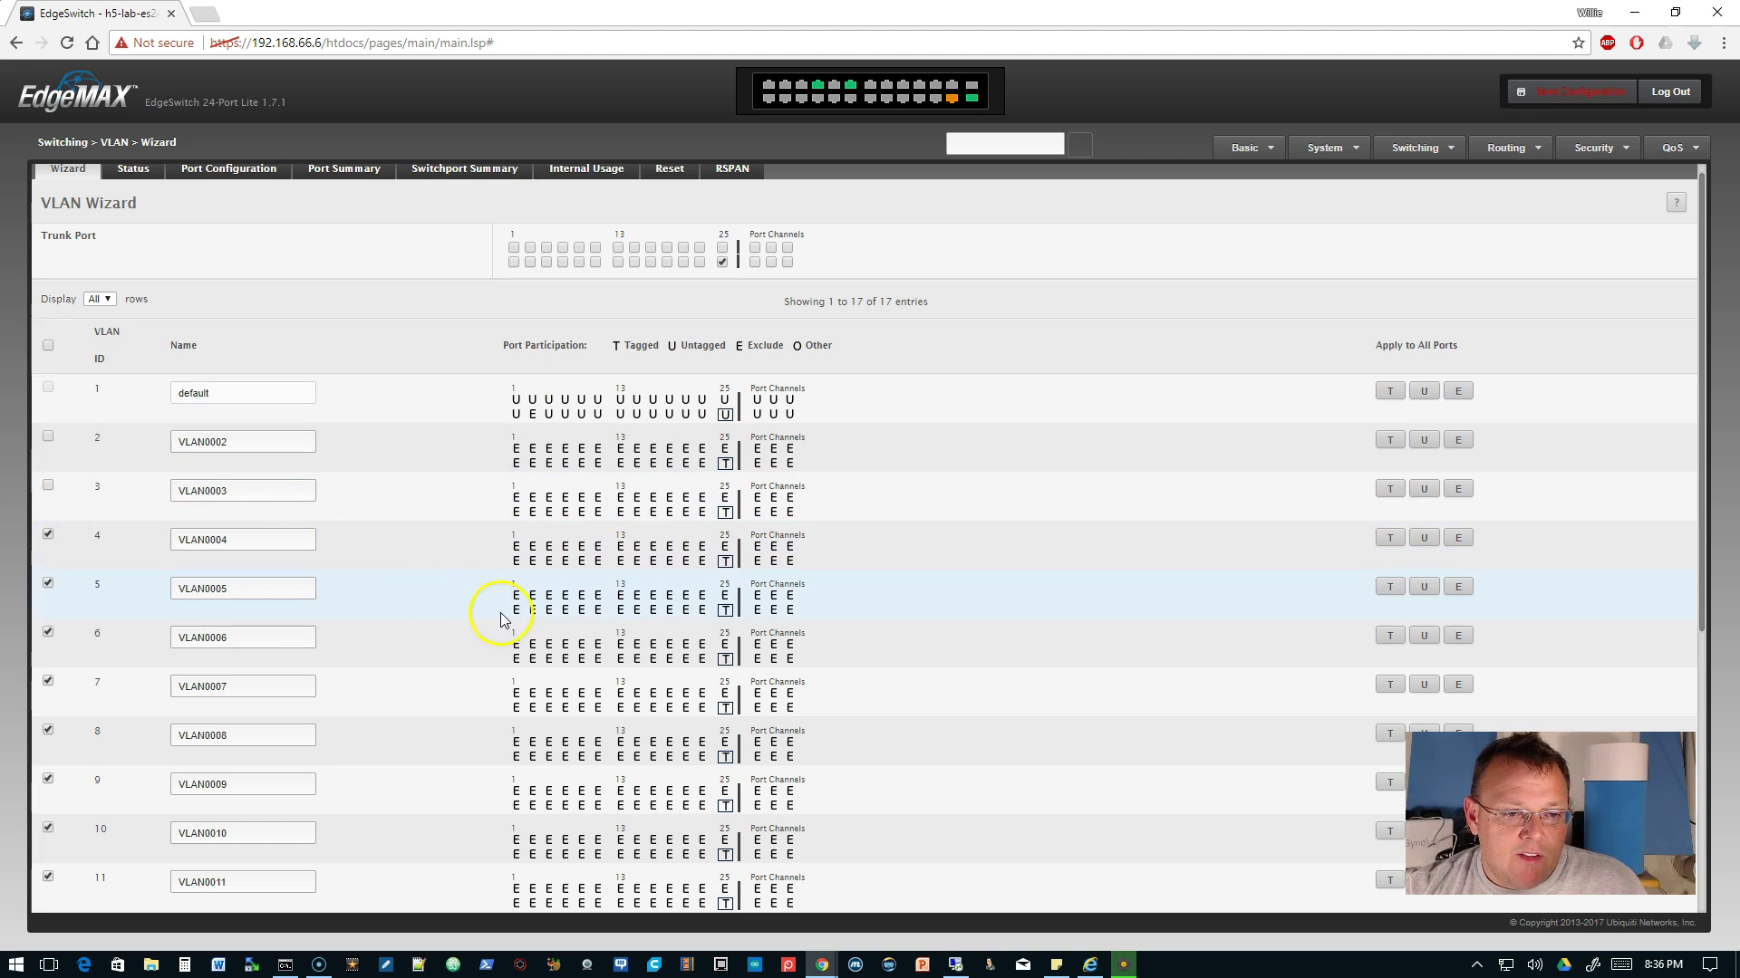
pyautogui.scroll(-3, 501, 628)
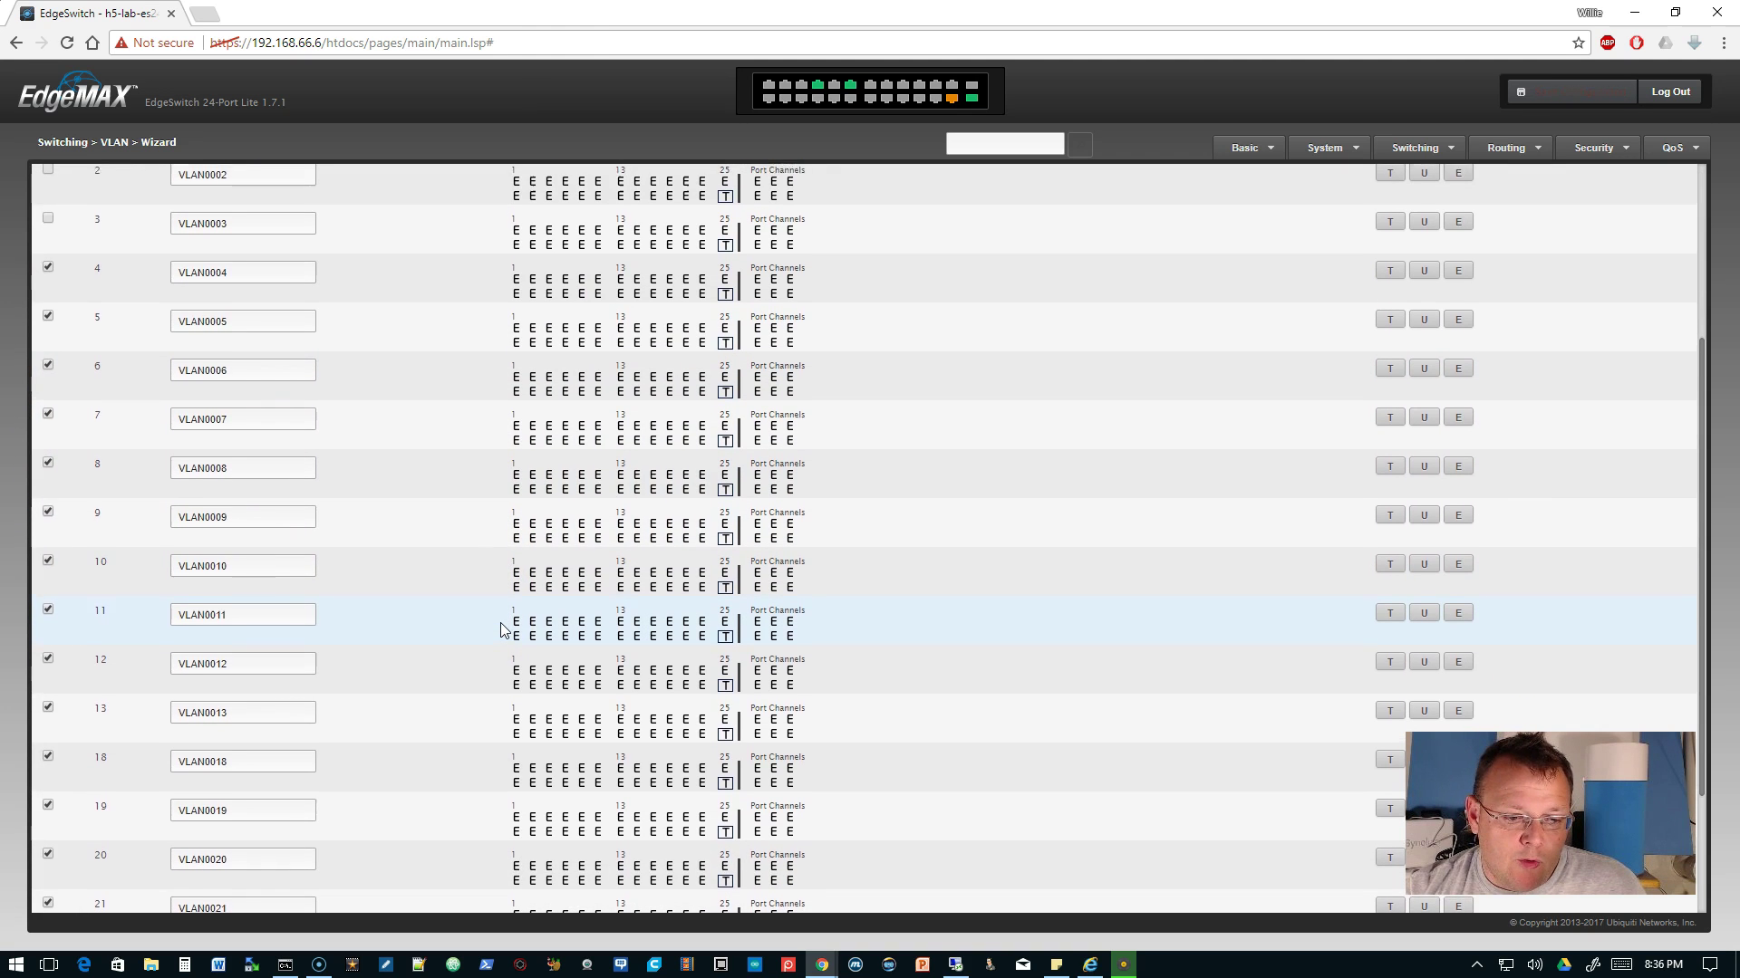
pyautogui.scroll(-1, 489, 639)
pyautogui.scroll(-1, 476, 672)
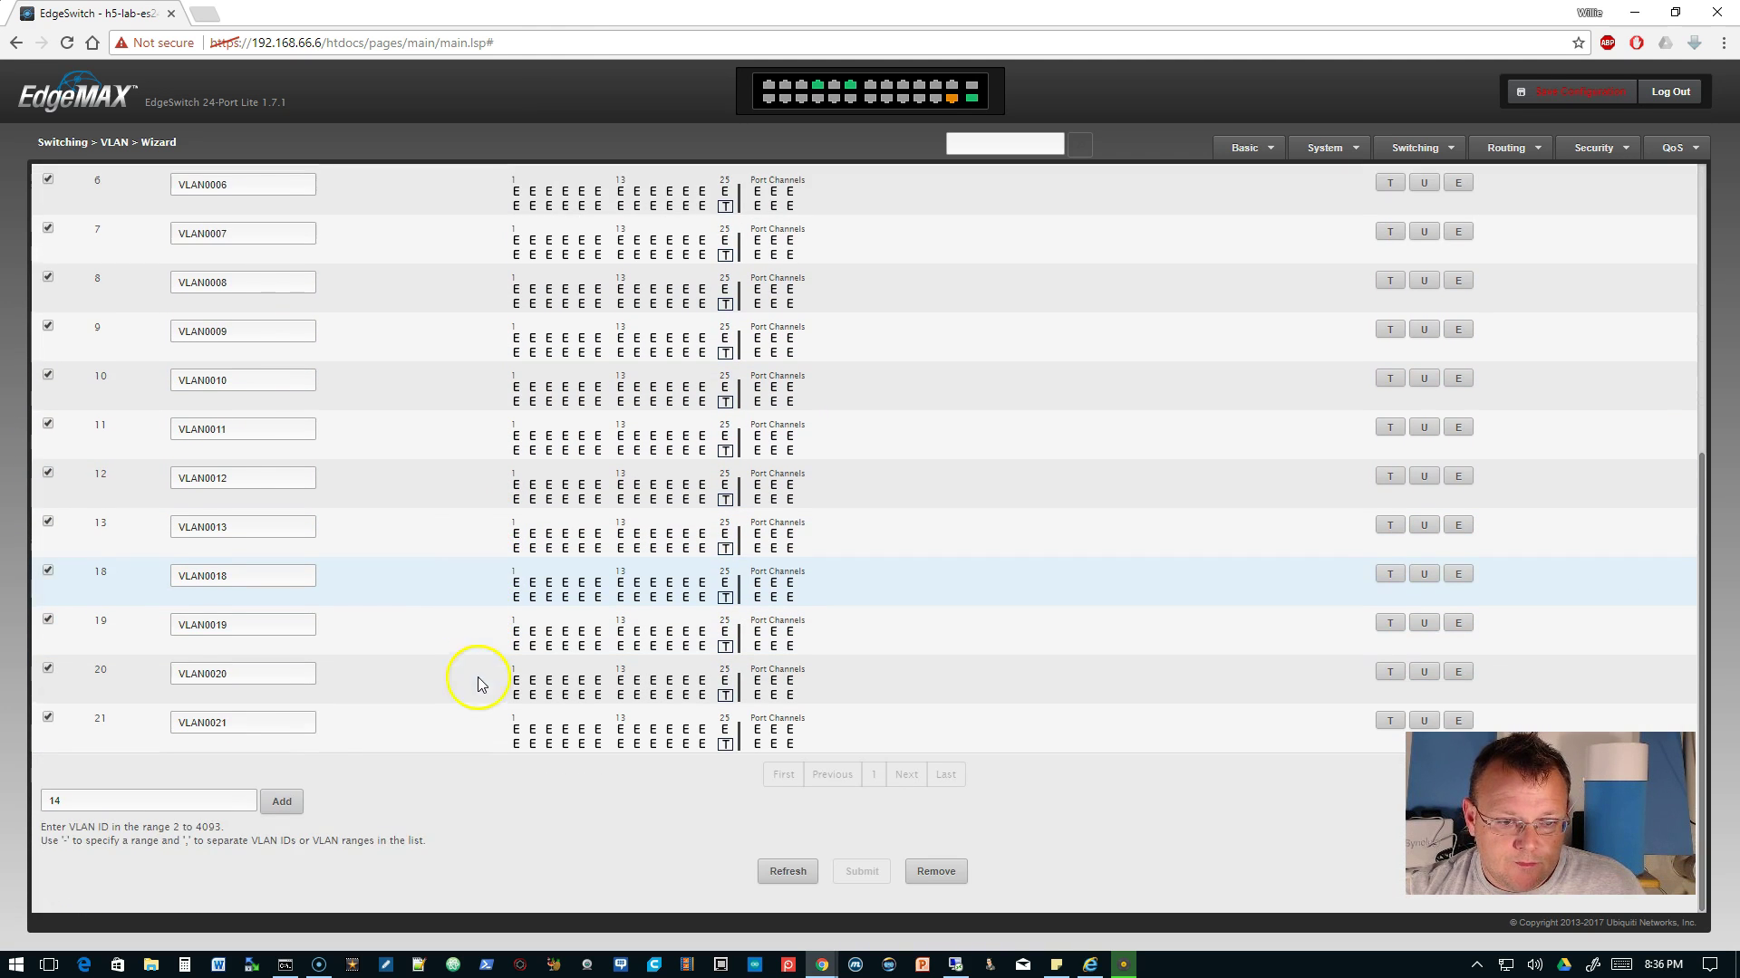
pyautogui.click(959, 875)
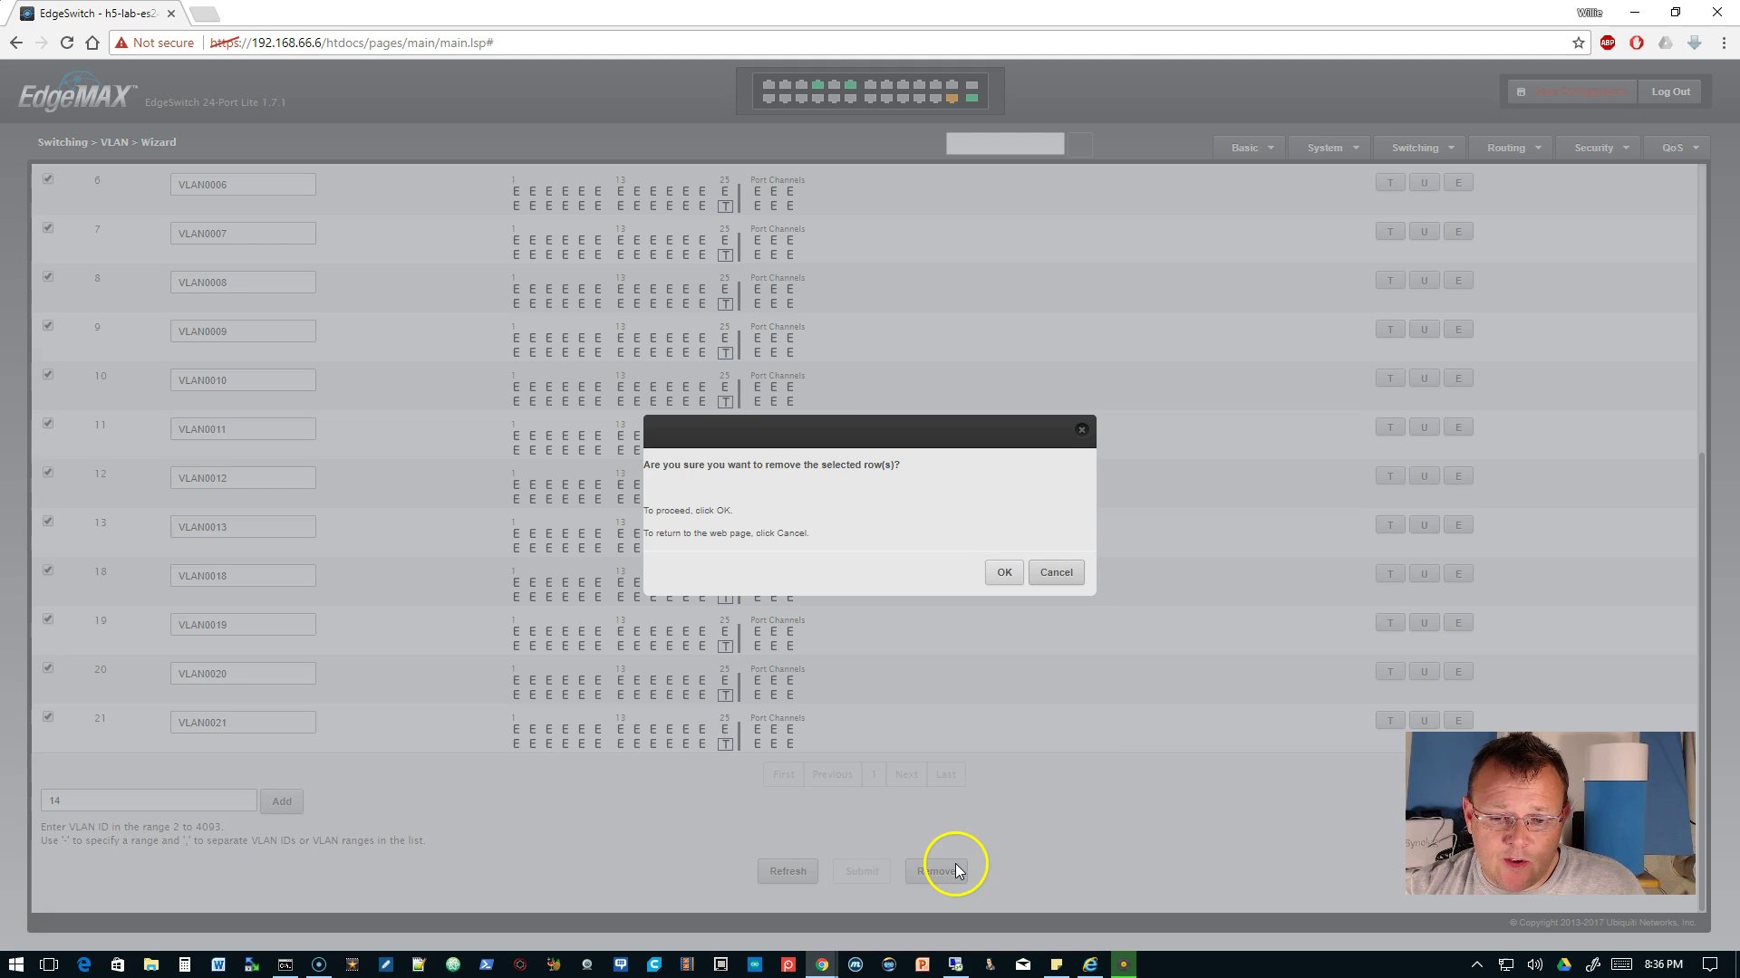
pyautogui.click(1000, 573)
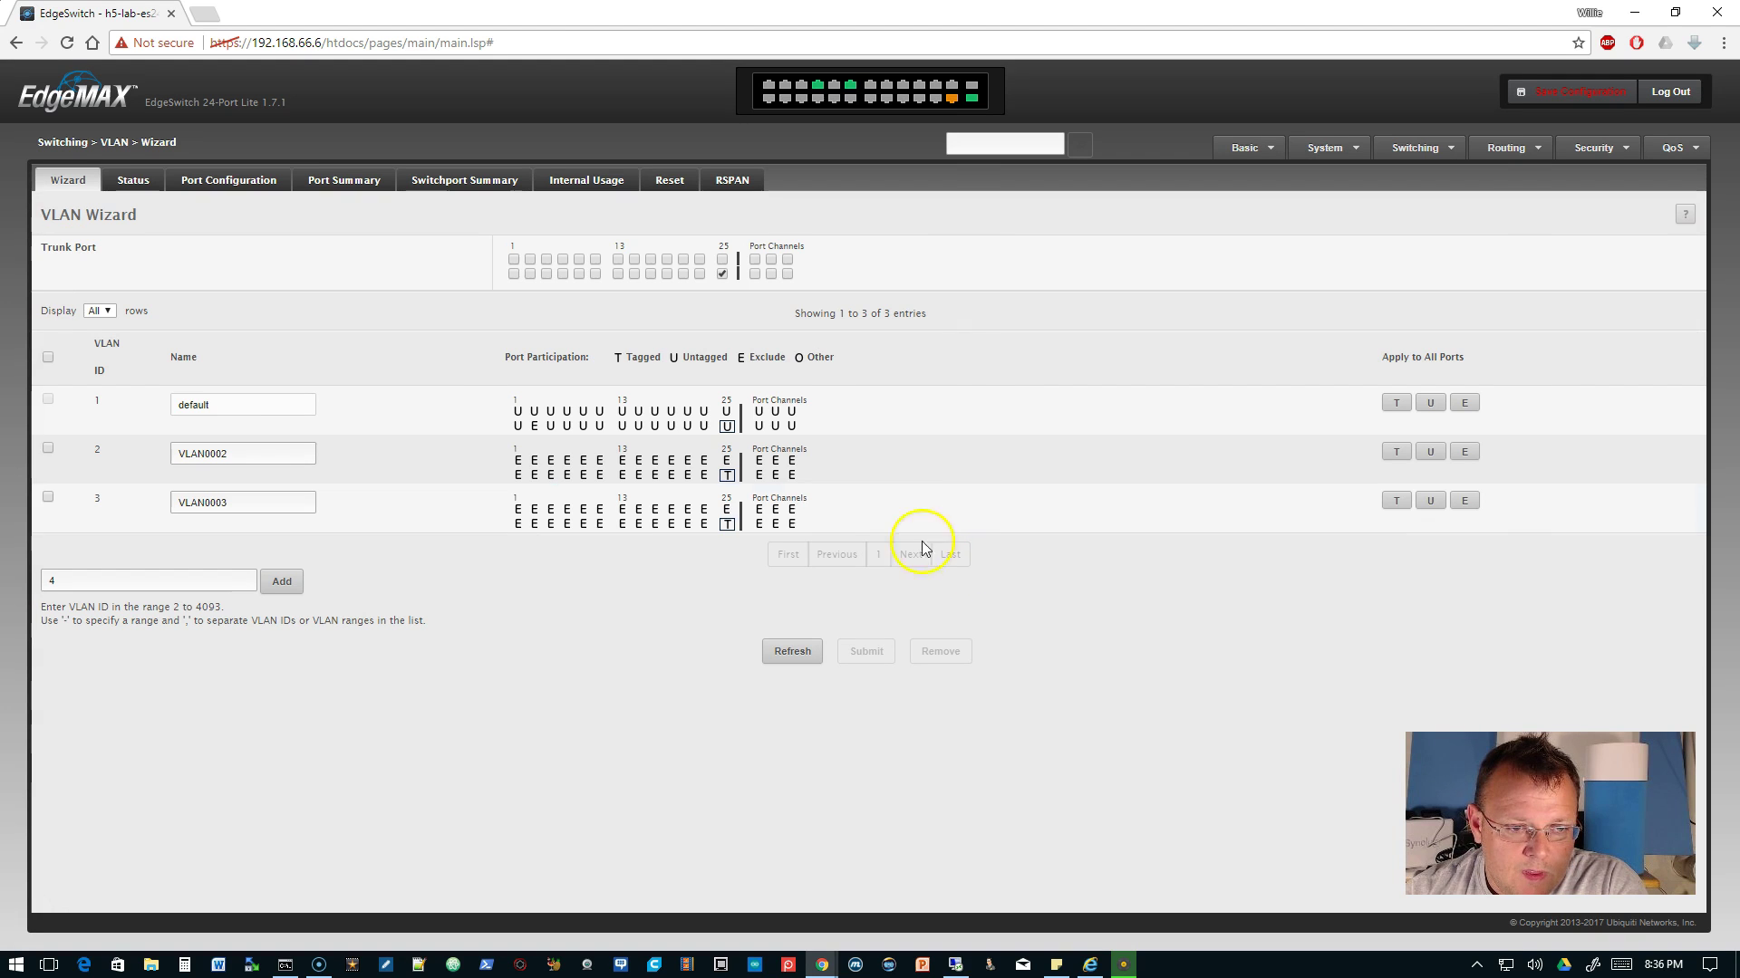
# Name VLAN 2 Voice and VLAN 3 Video, and submit the changes
pyautogui.doubleClick(269, 456)
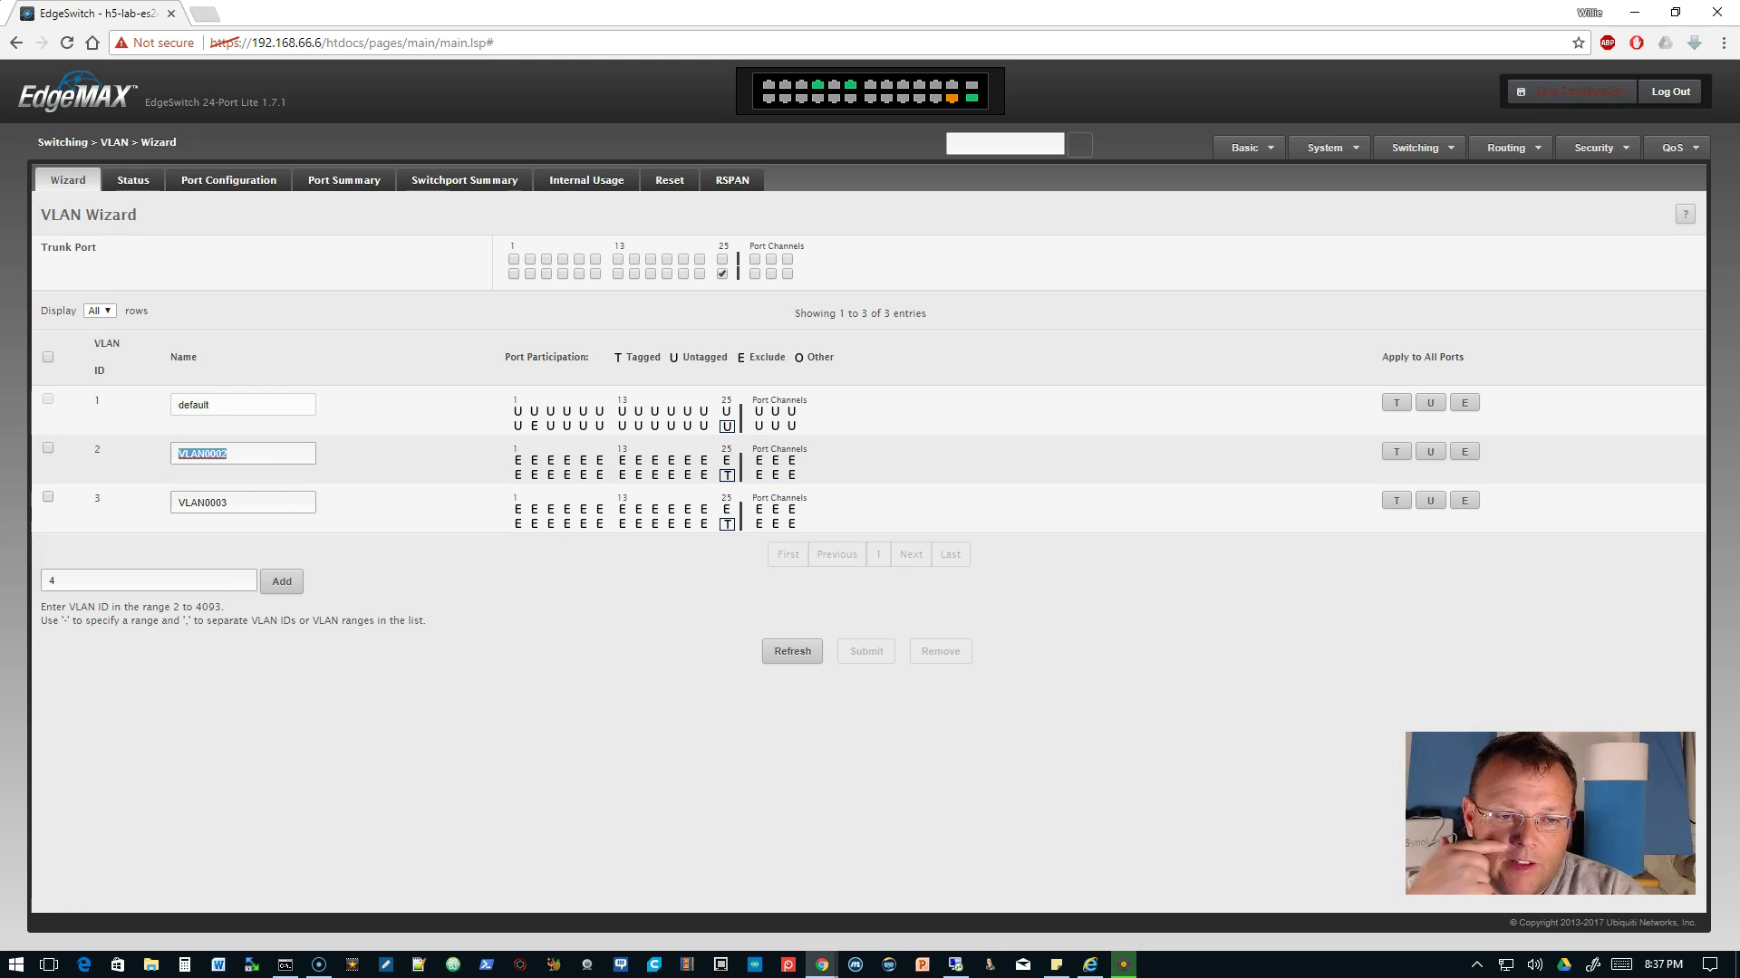
pyautogui.write('V')
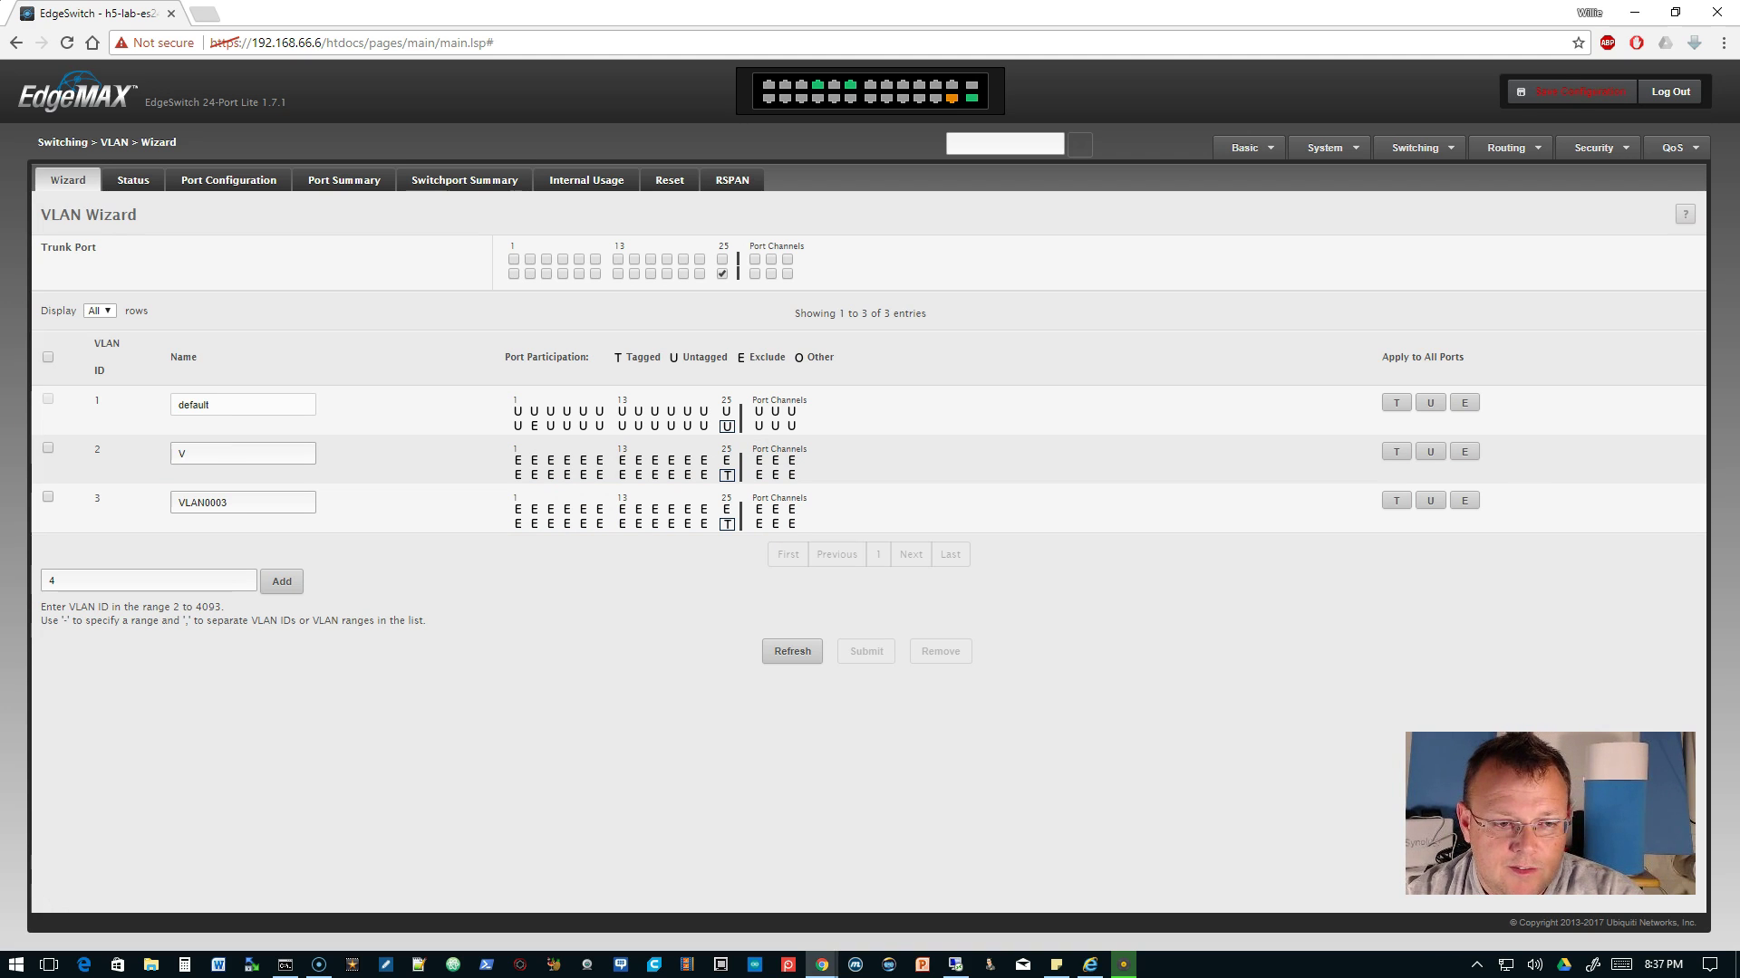
pyautogui.write('oice')
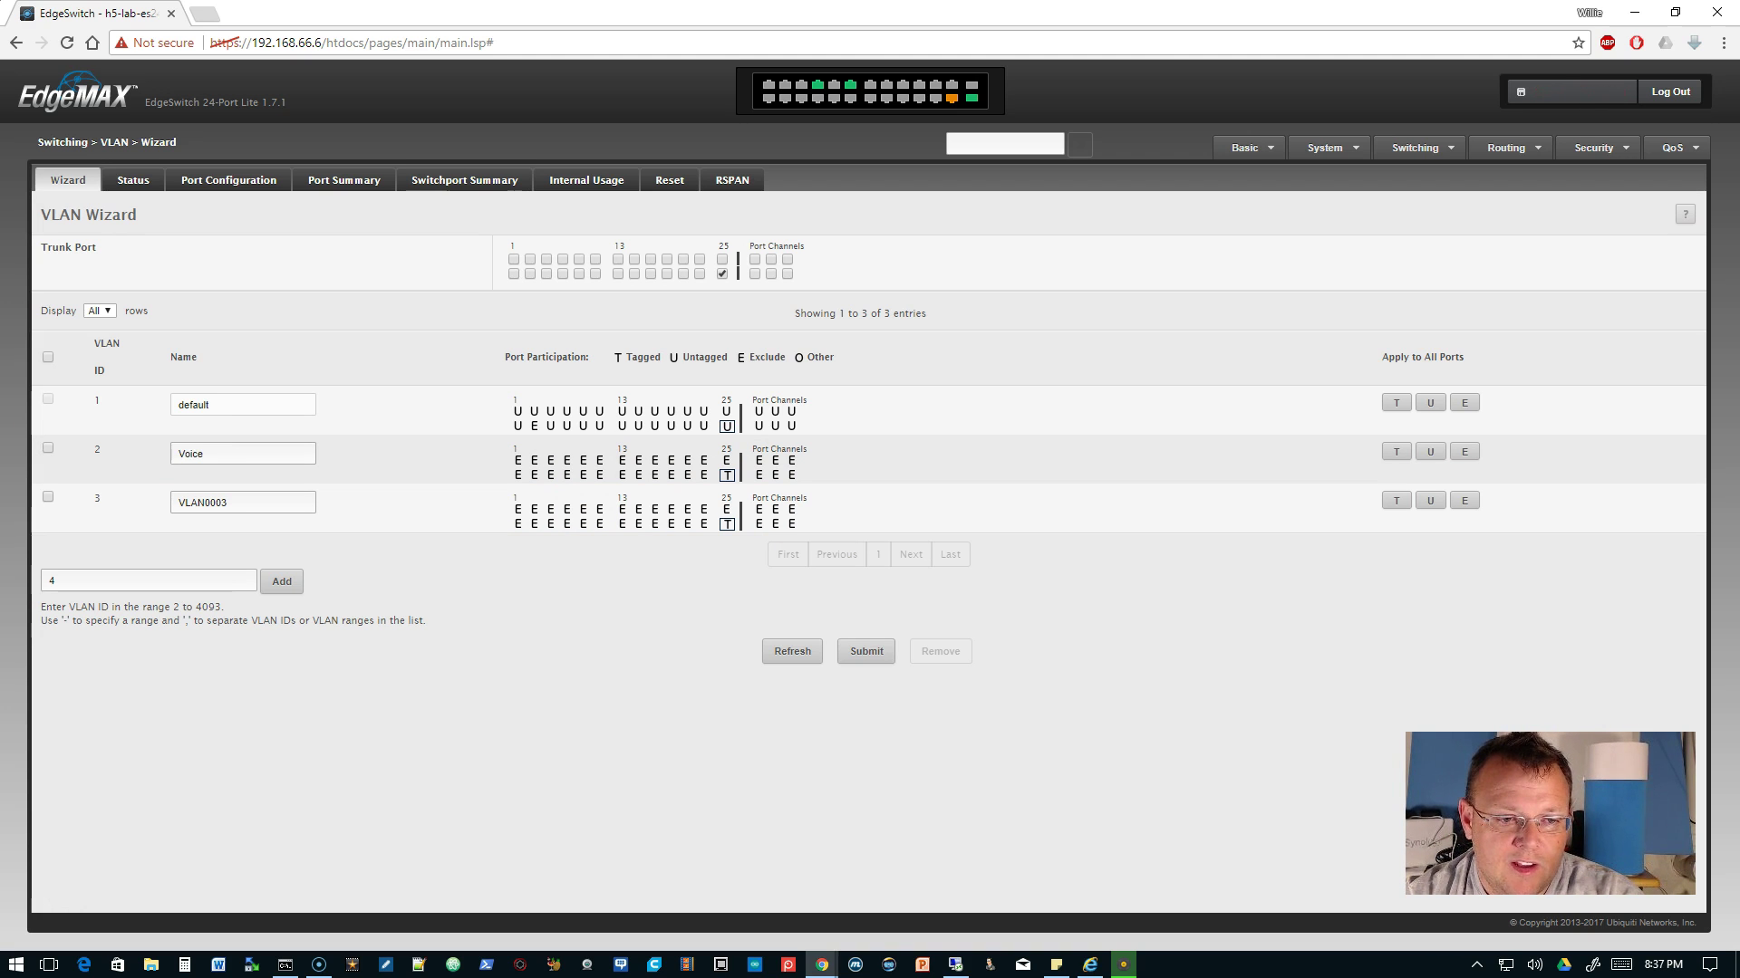
pyautogui.doubleClick(239, 502)
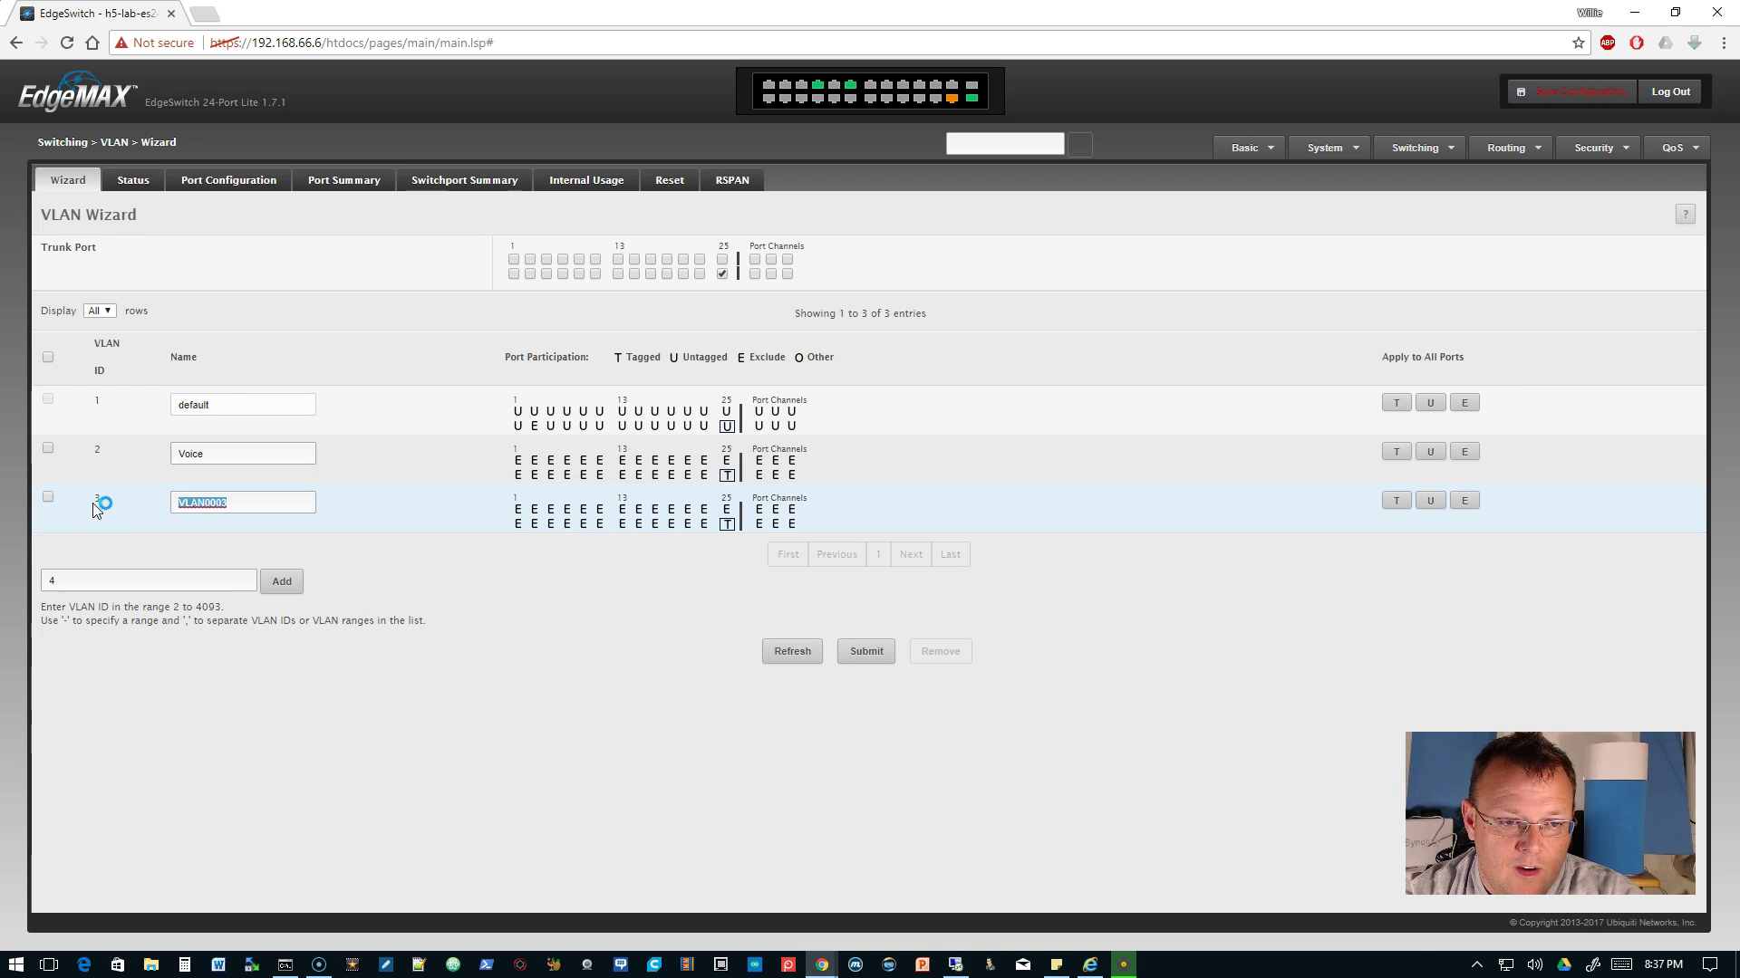
pyautogui.write('Video')
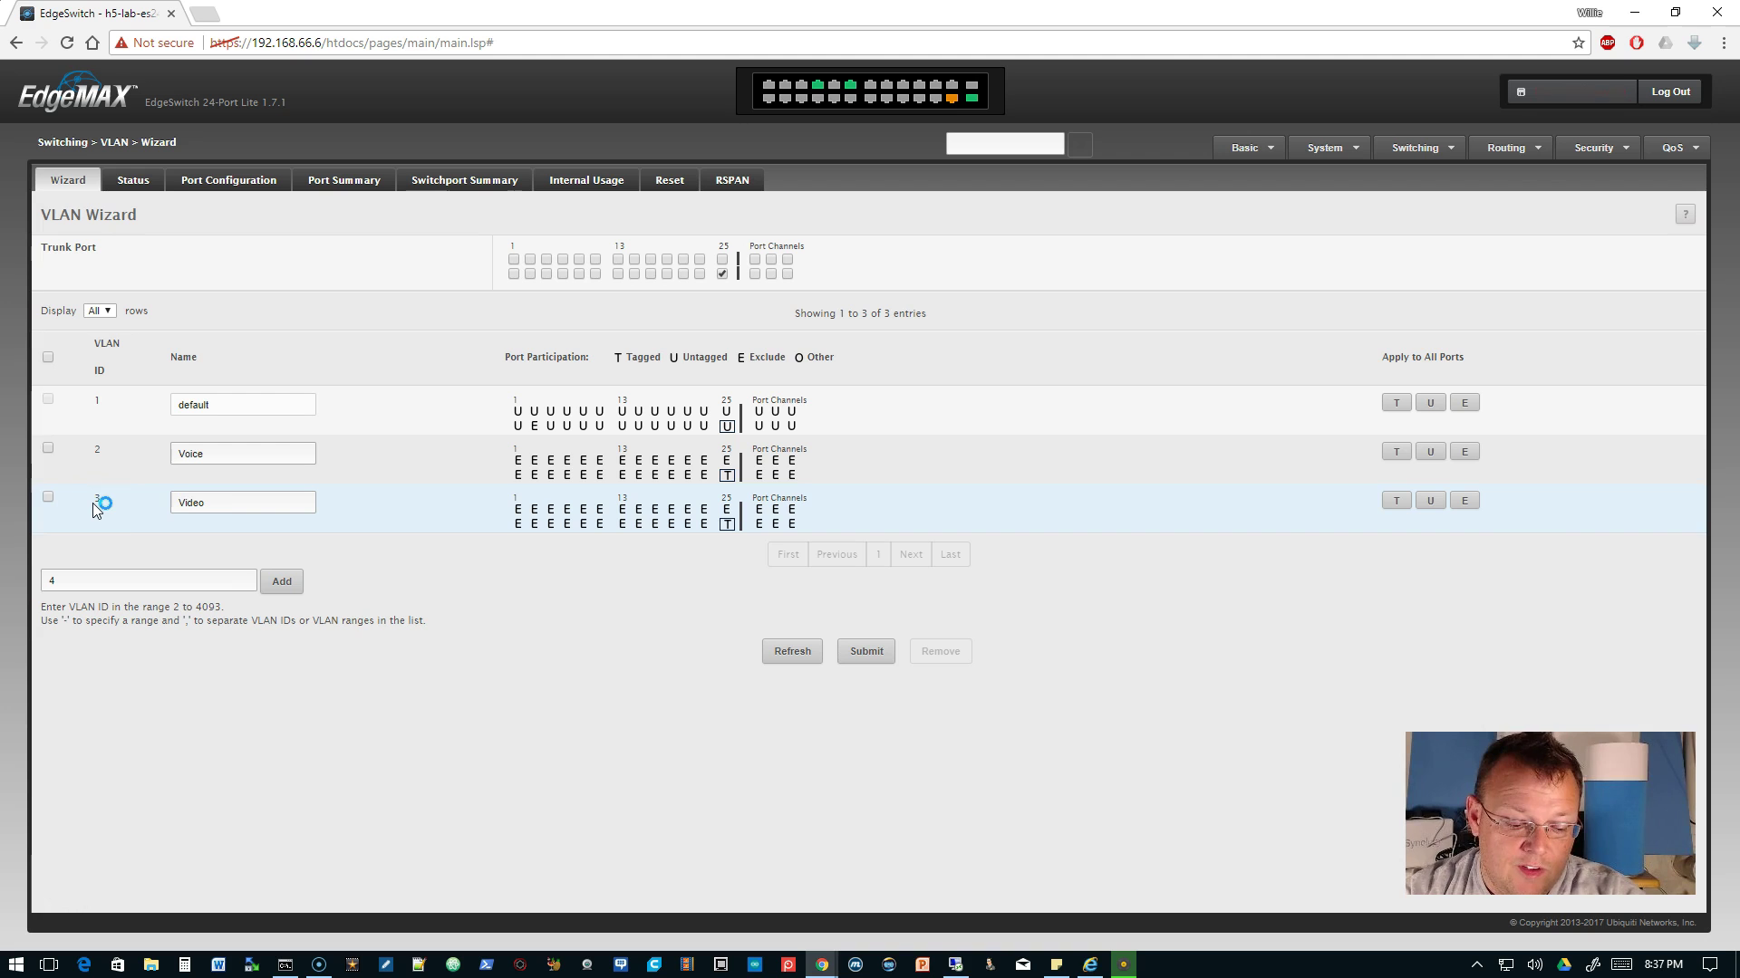
pyautogui.click(867, 656)
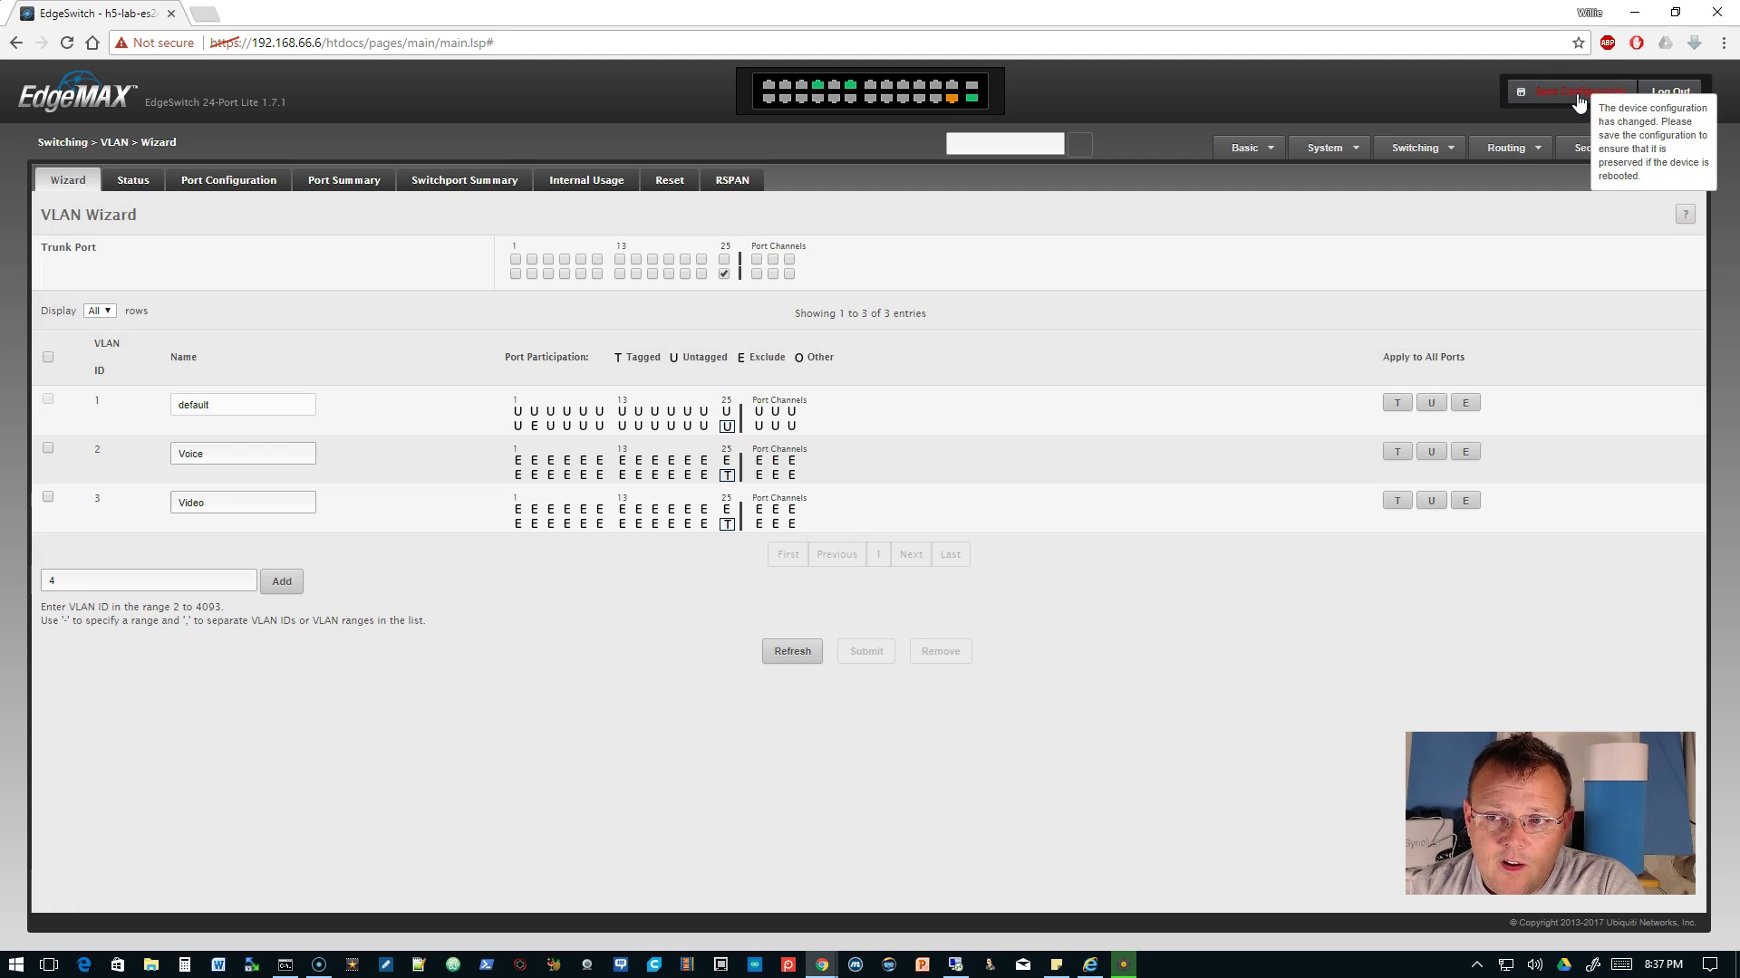
# Save the switch's system configuration and close the acknowledgement
pyautogui.click(1576, 96)
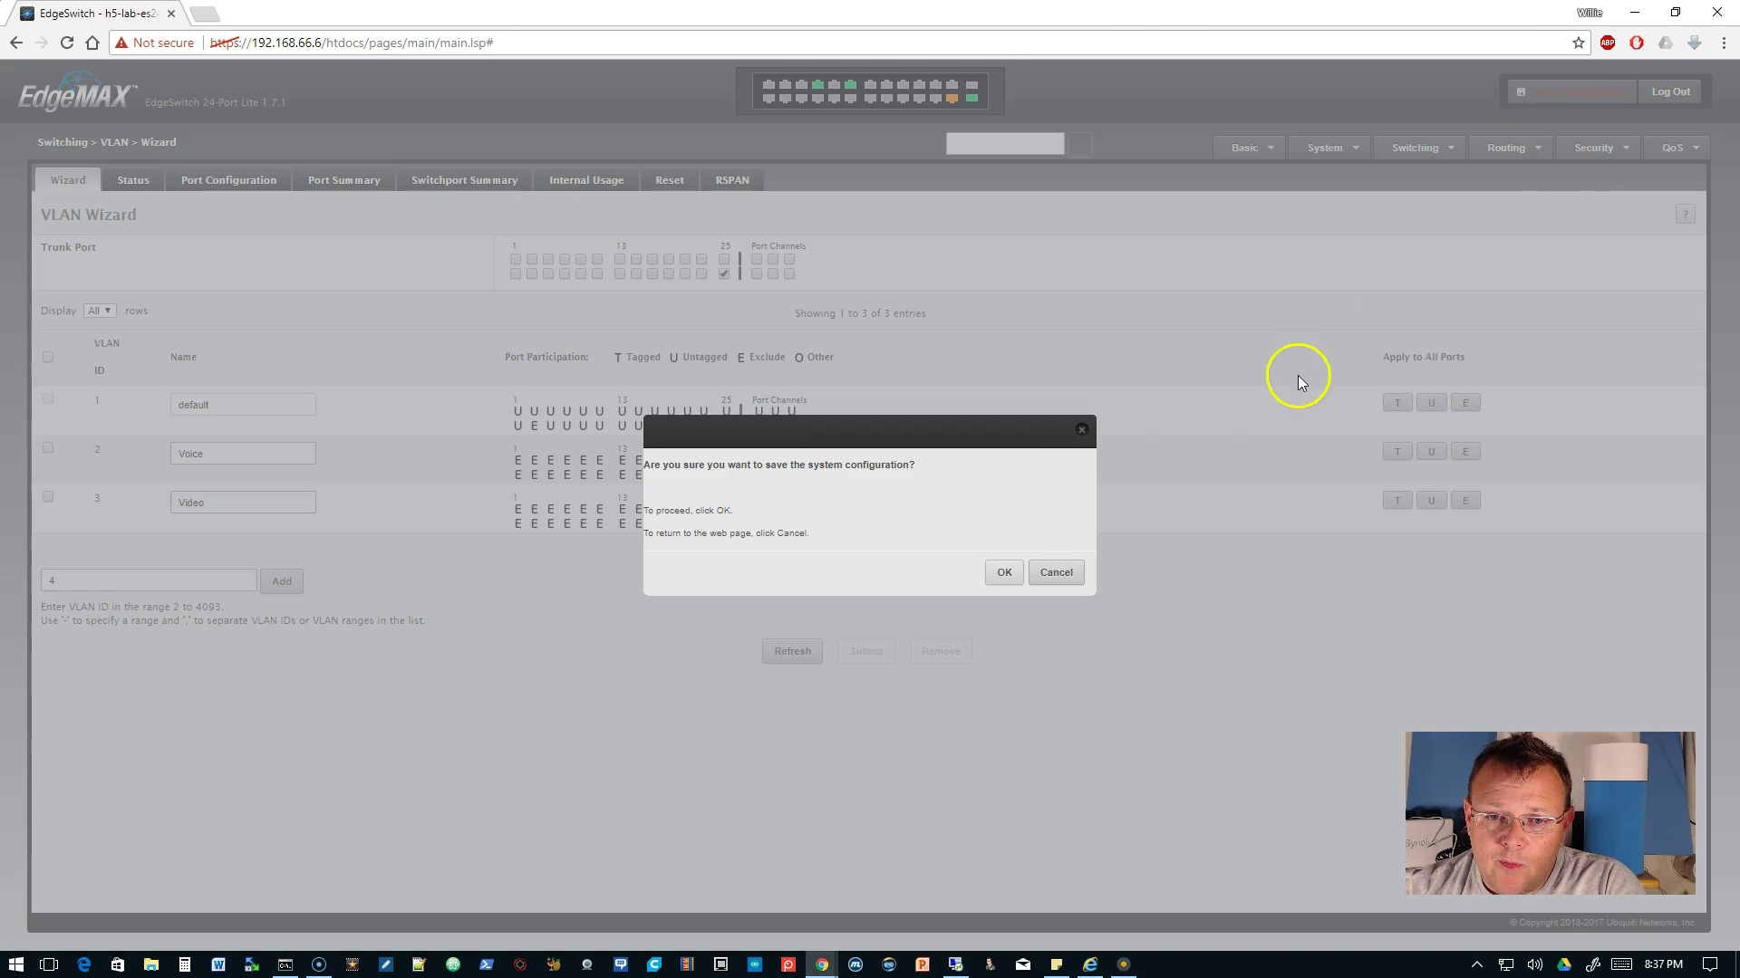
pyautogui.click(1002, 574)
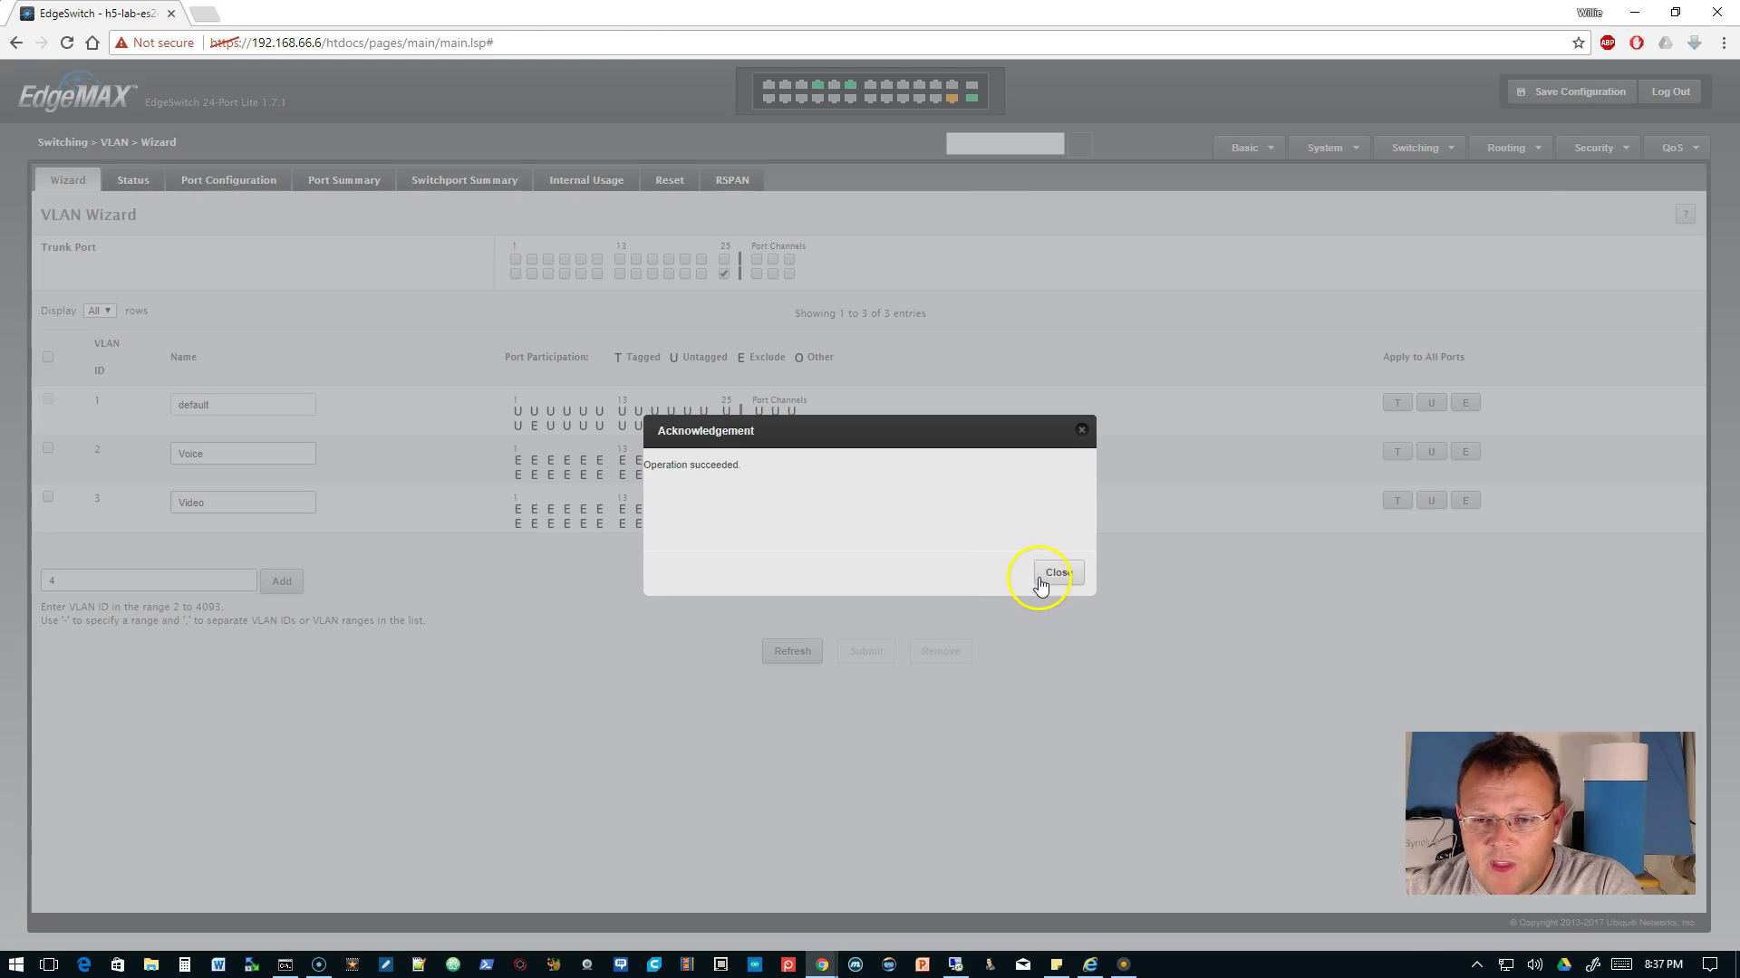
pyautogui.click(1054, 573)
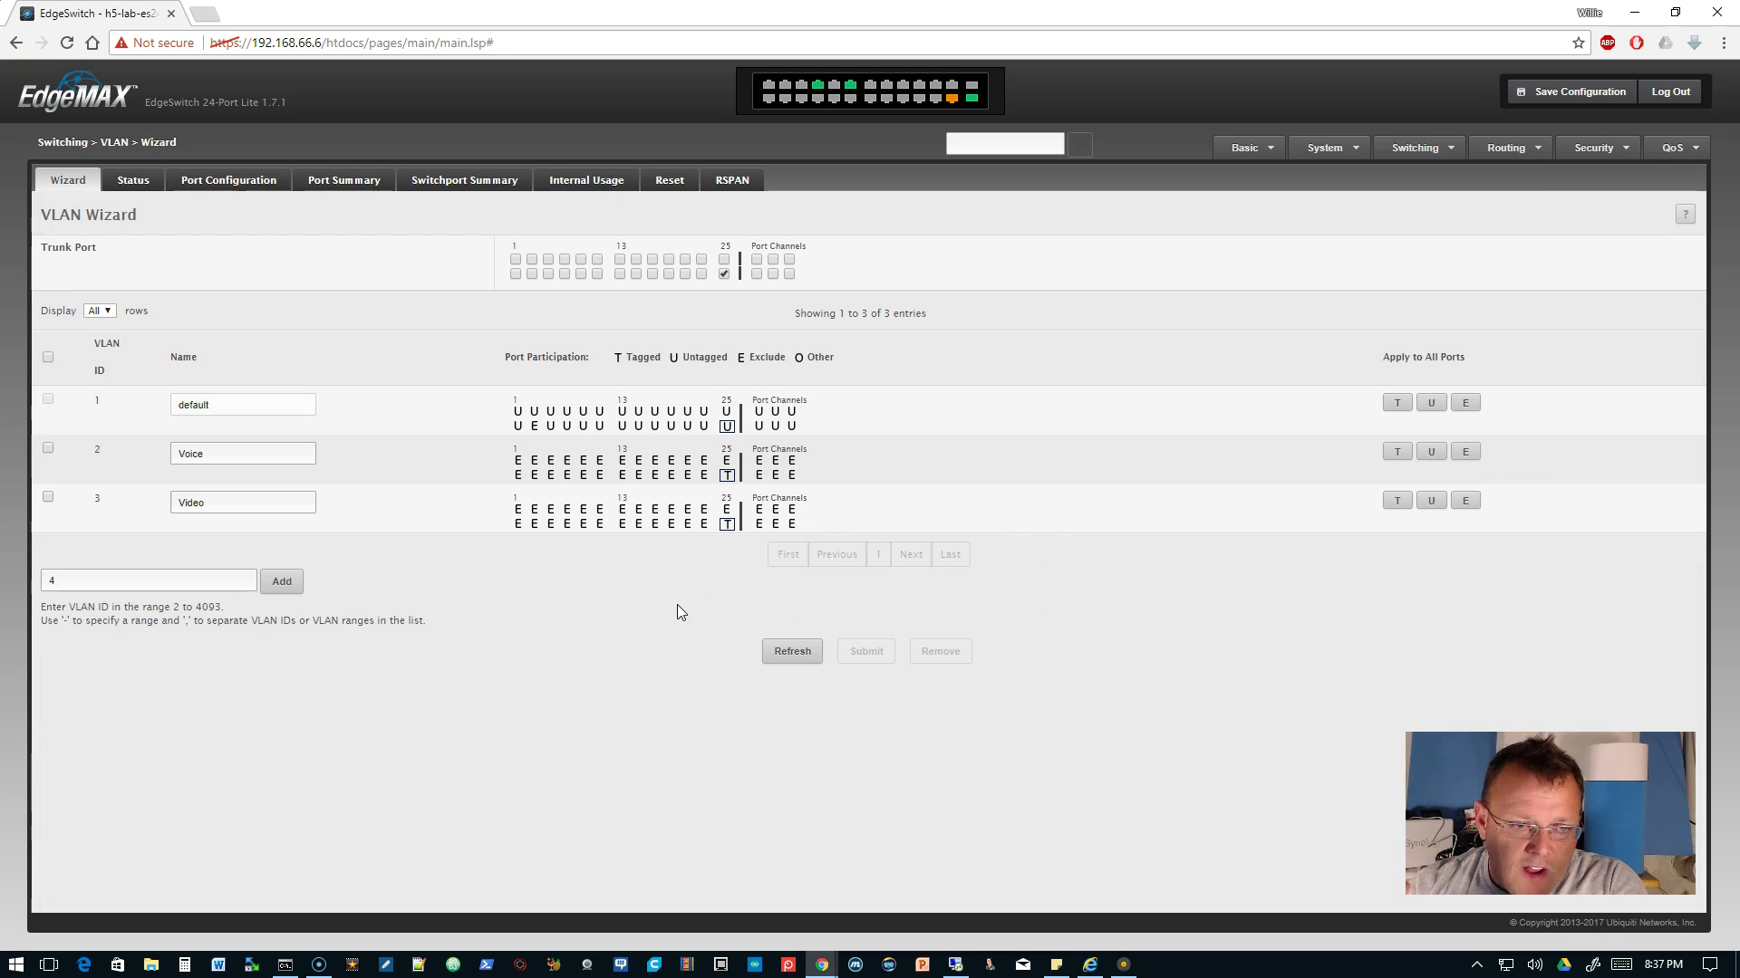
# Set port 0/4 to untagged in VLAN 1, clear port 0/26 as trunk port while keeping it tagged in VLAN 2, and submit
pyautogui.click(535, 427)
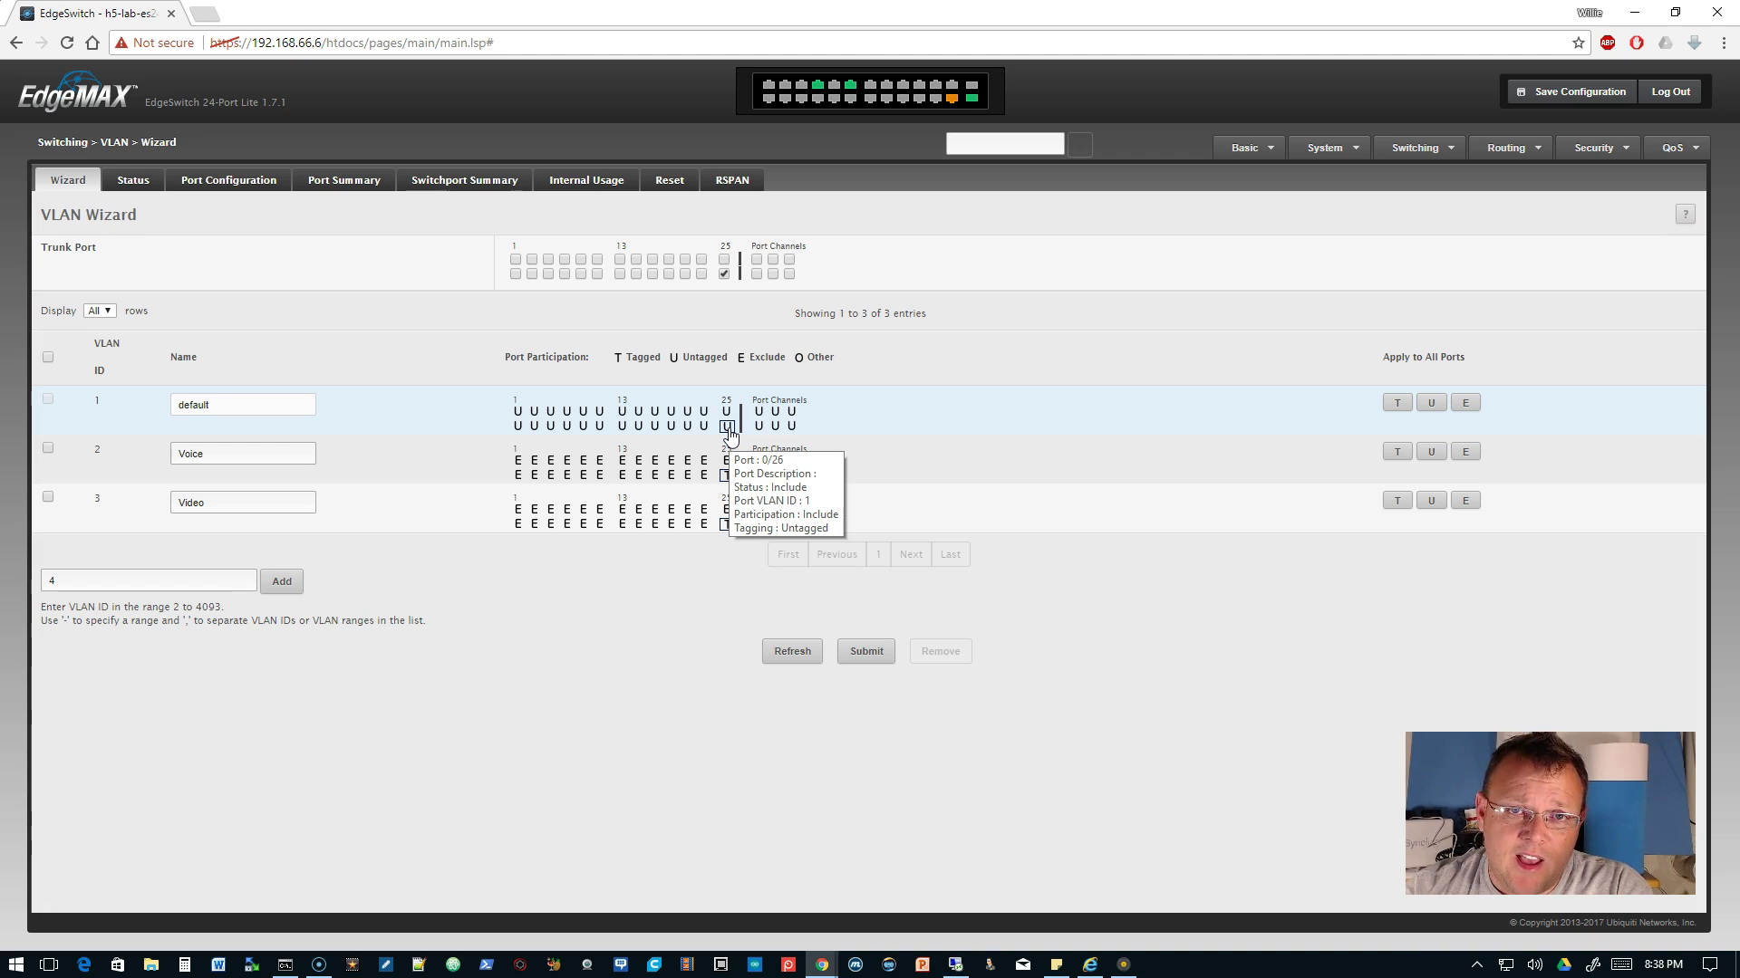
pyautogui.click(724, 274)
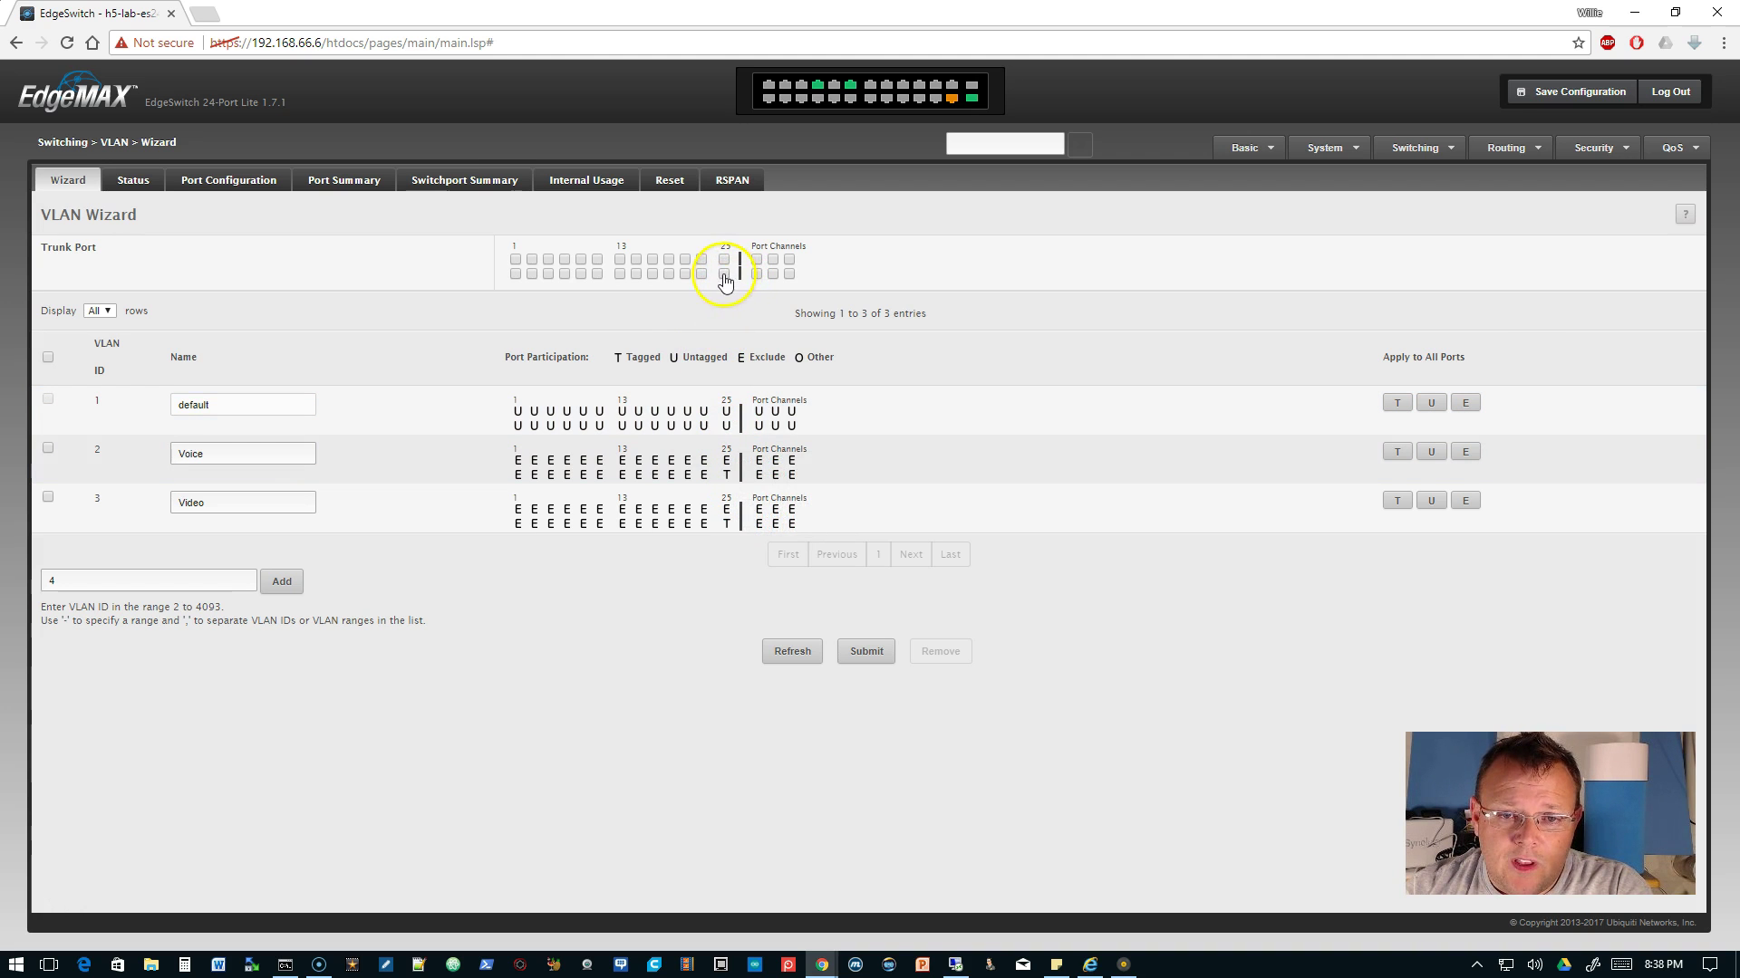
pyautogui.click(727, 475)
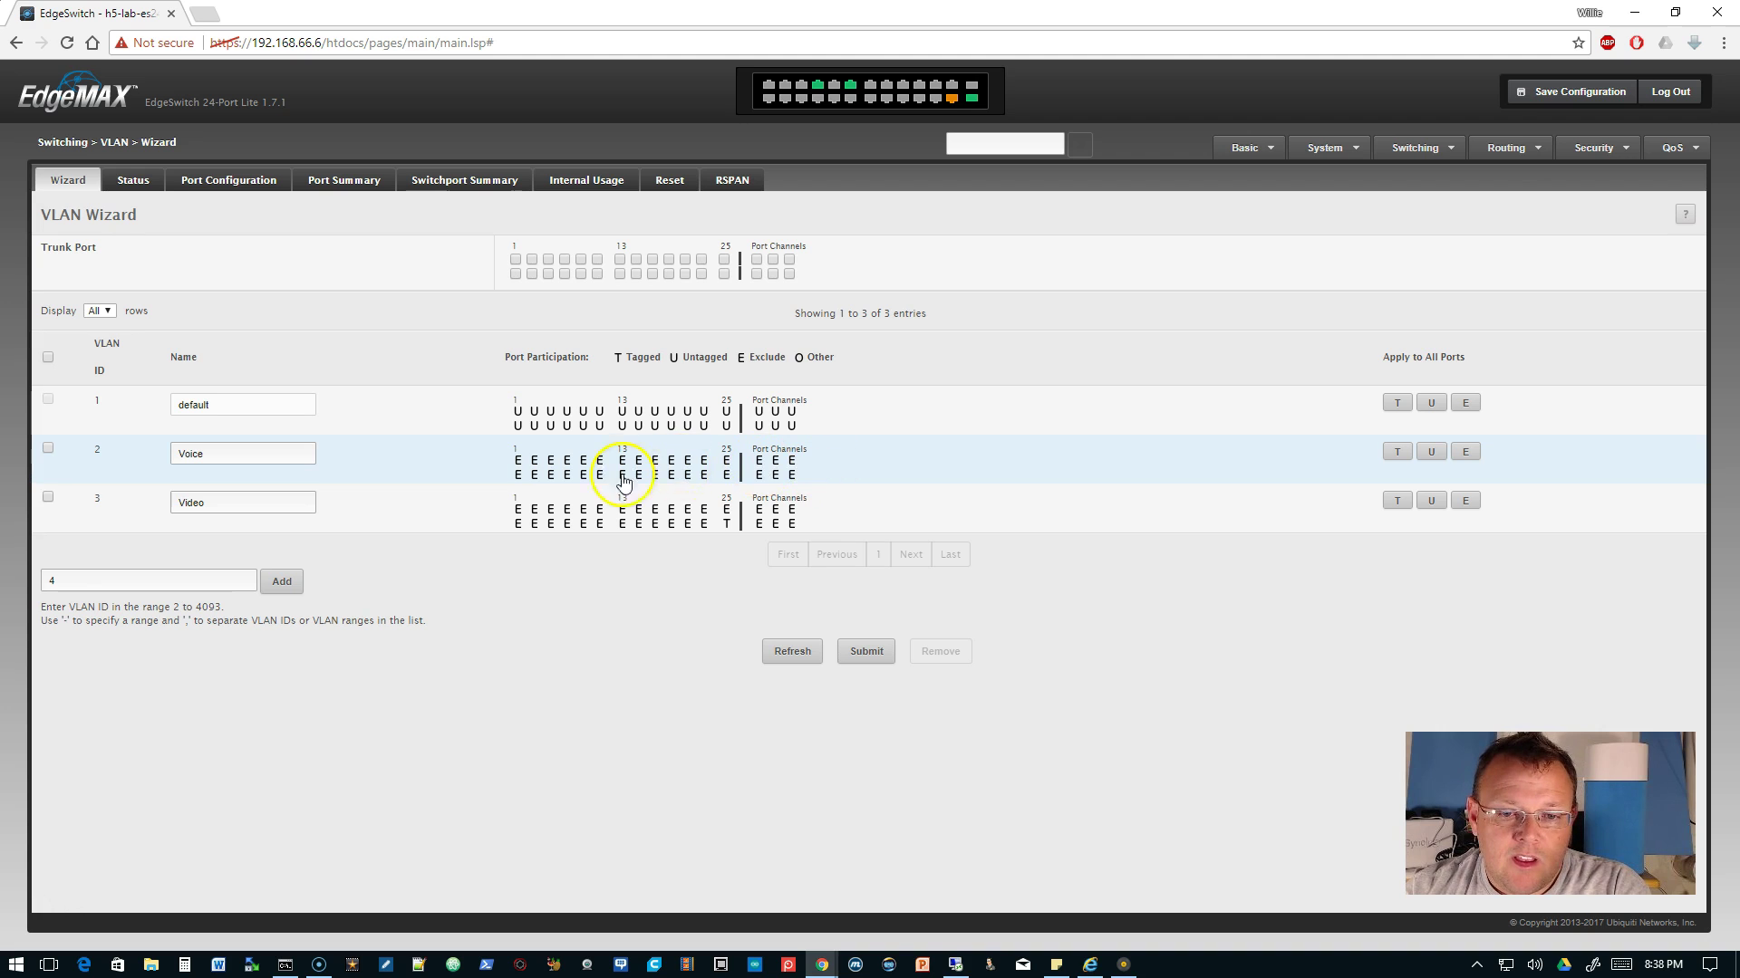
pyautogui.moveTo(703, 520)
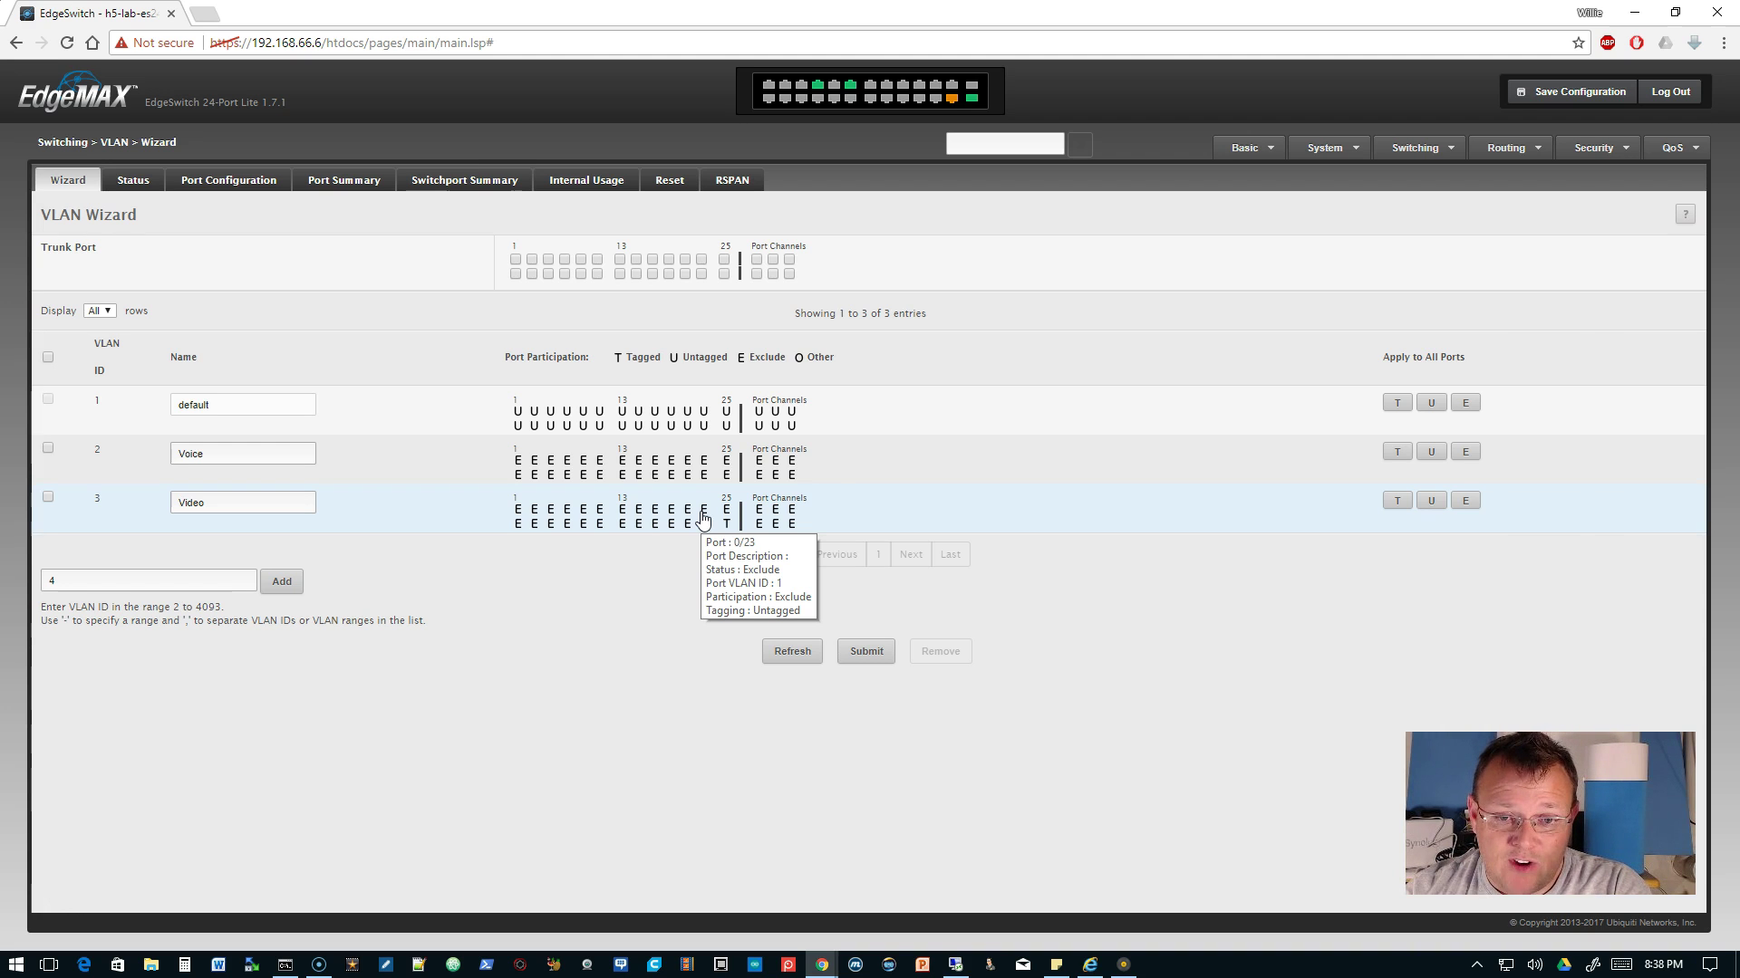
pyautogui.click(727, 477)
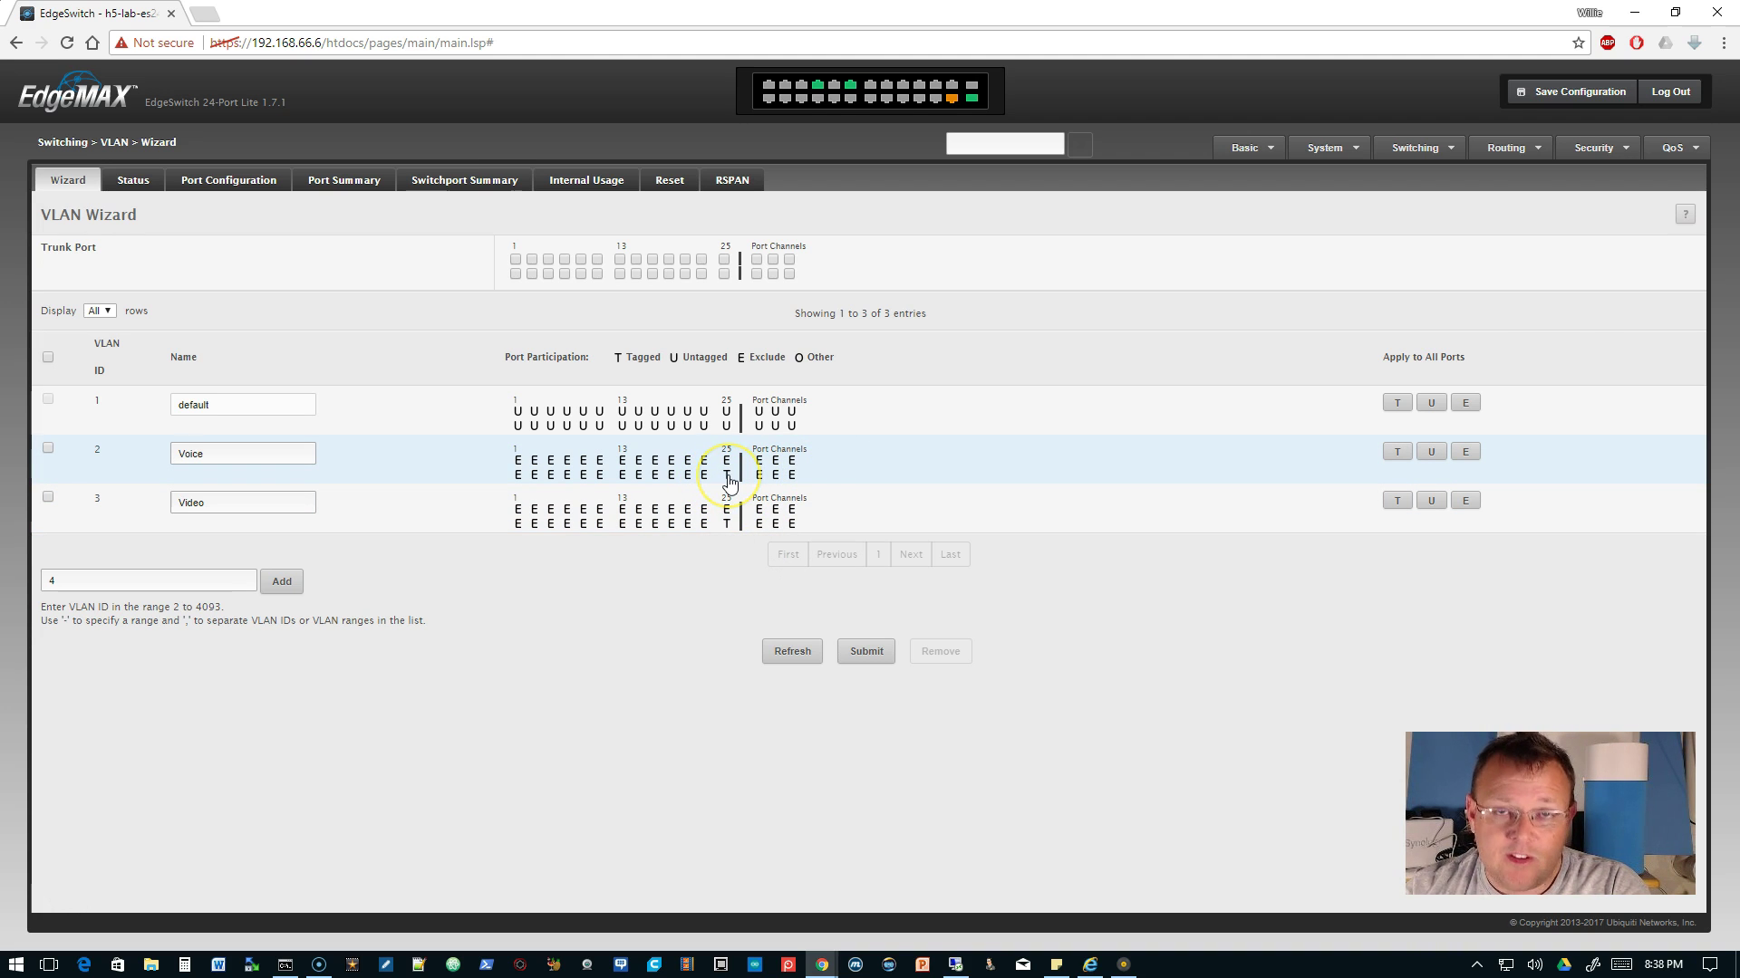
pyautogui.click(869, 653)
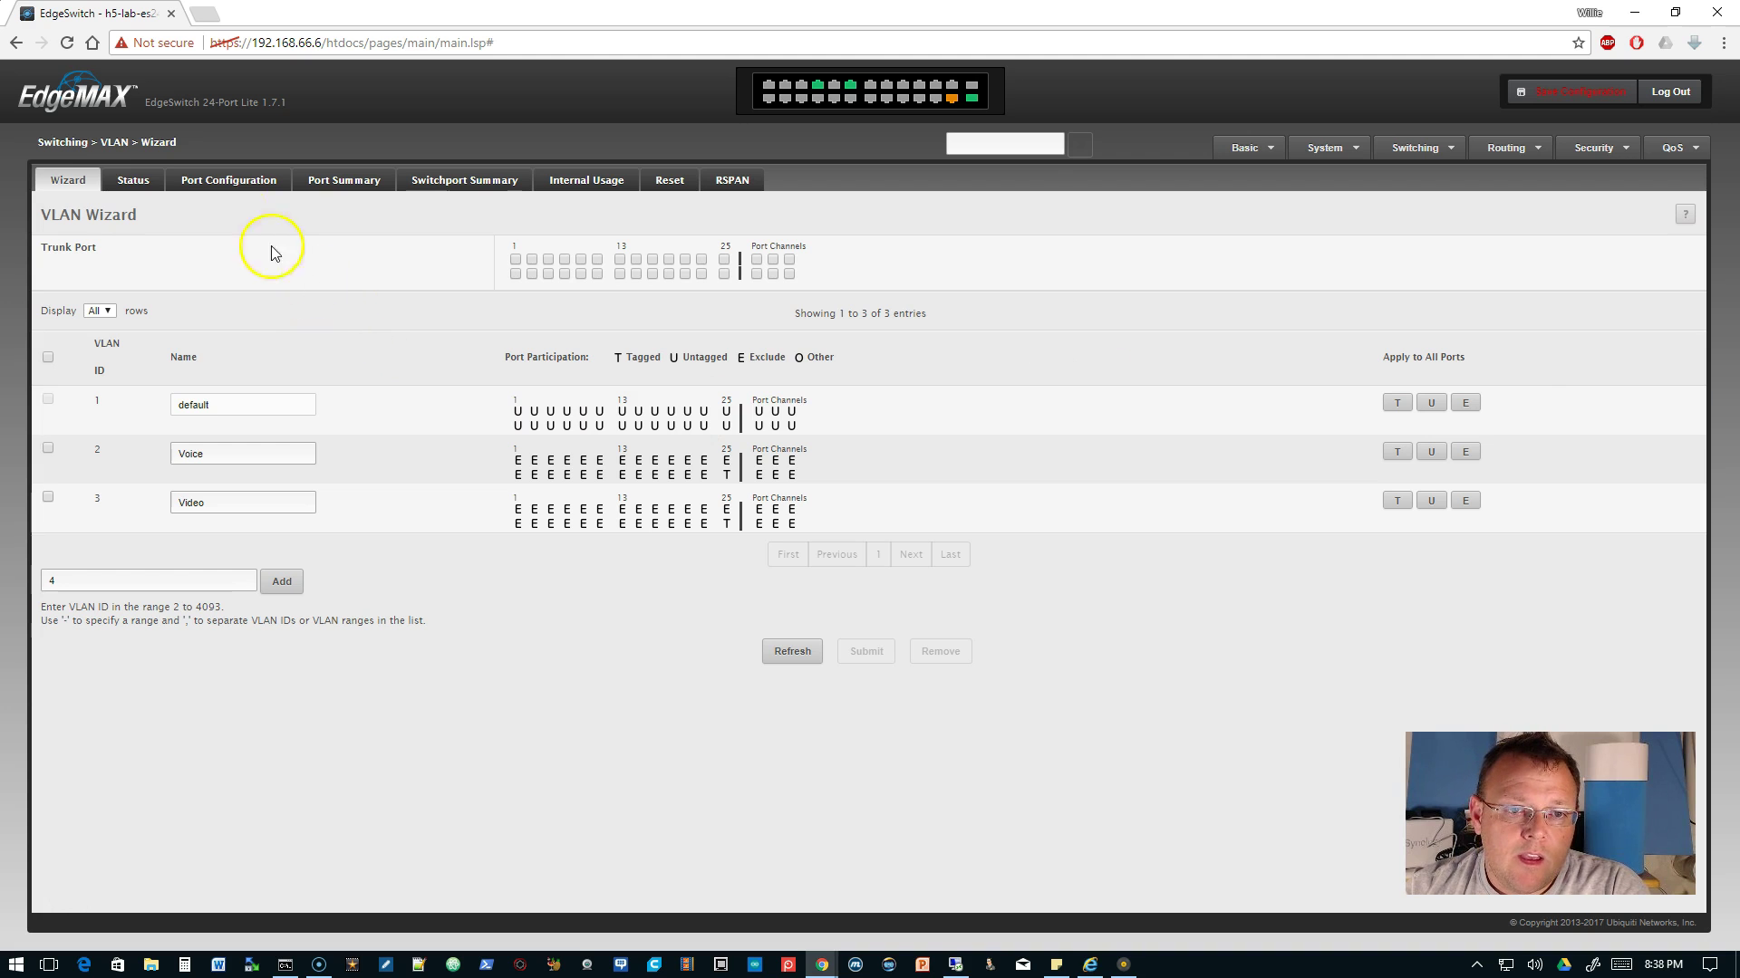
# Review the editable settings of VLAN 2 without changing them, and look at the VLAN port configuration
pyautogui.click(129, 180)
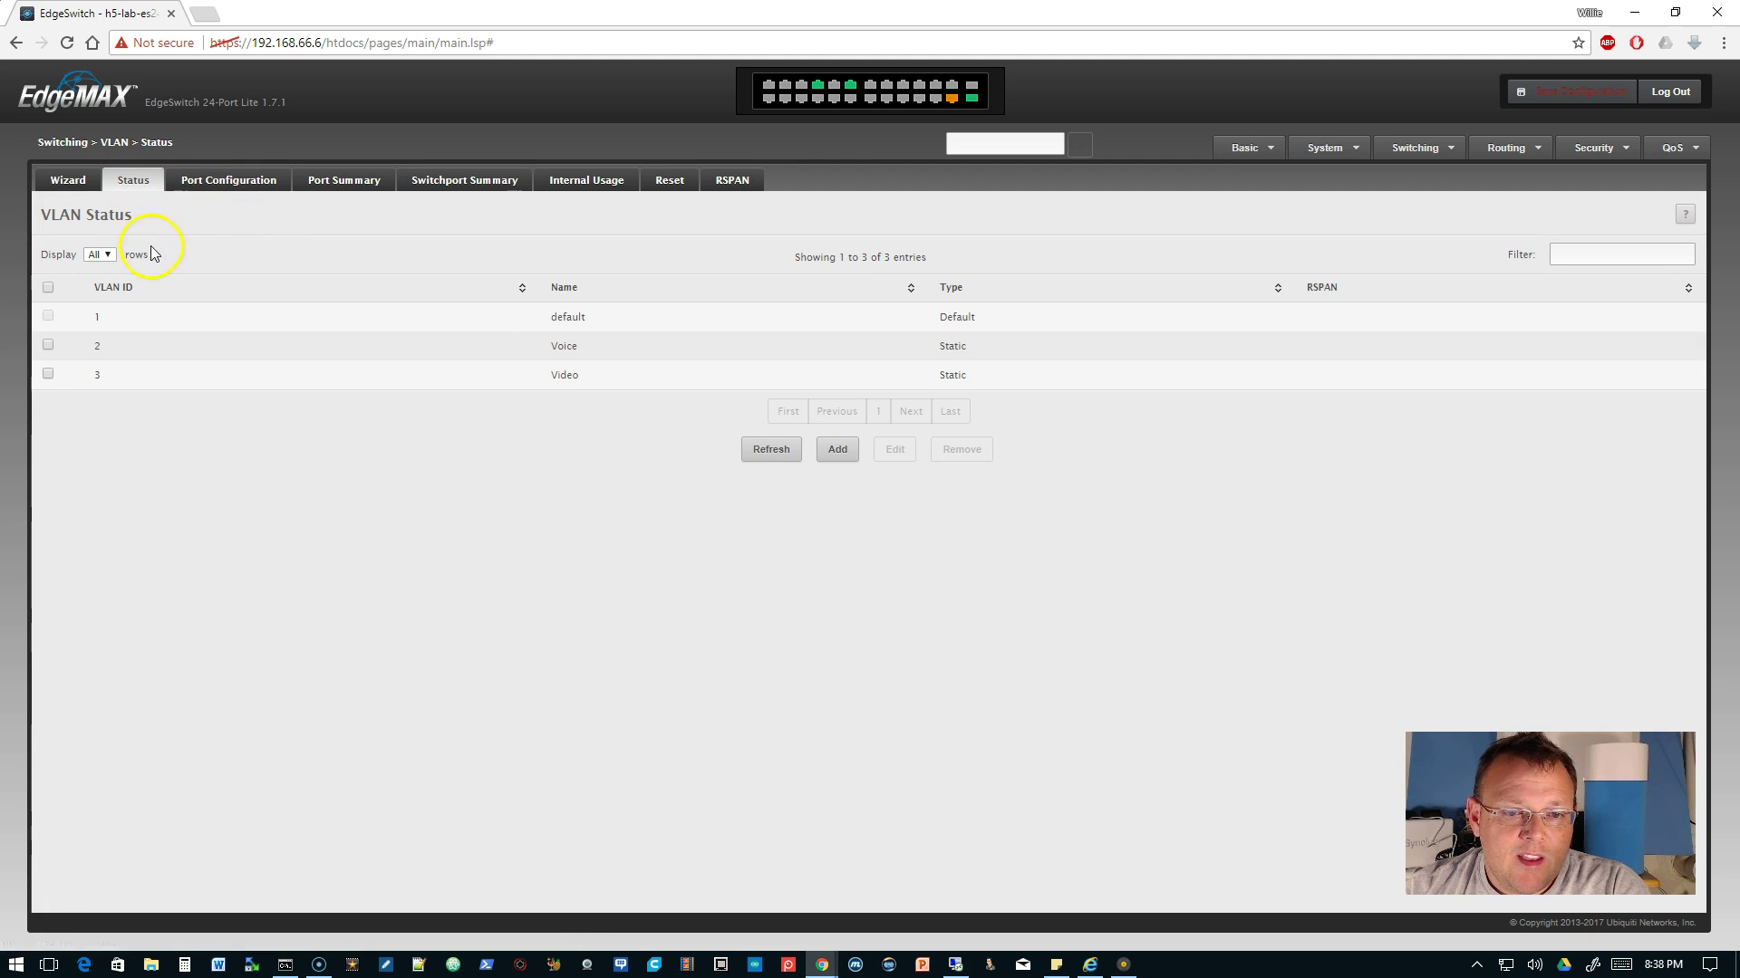
pyautogui.click(48, 345)
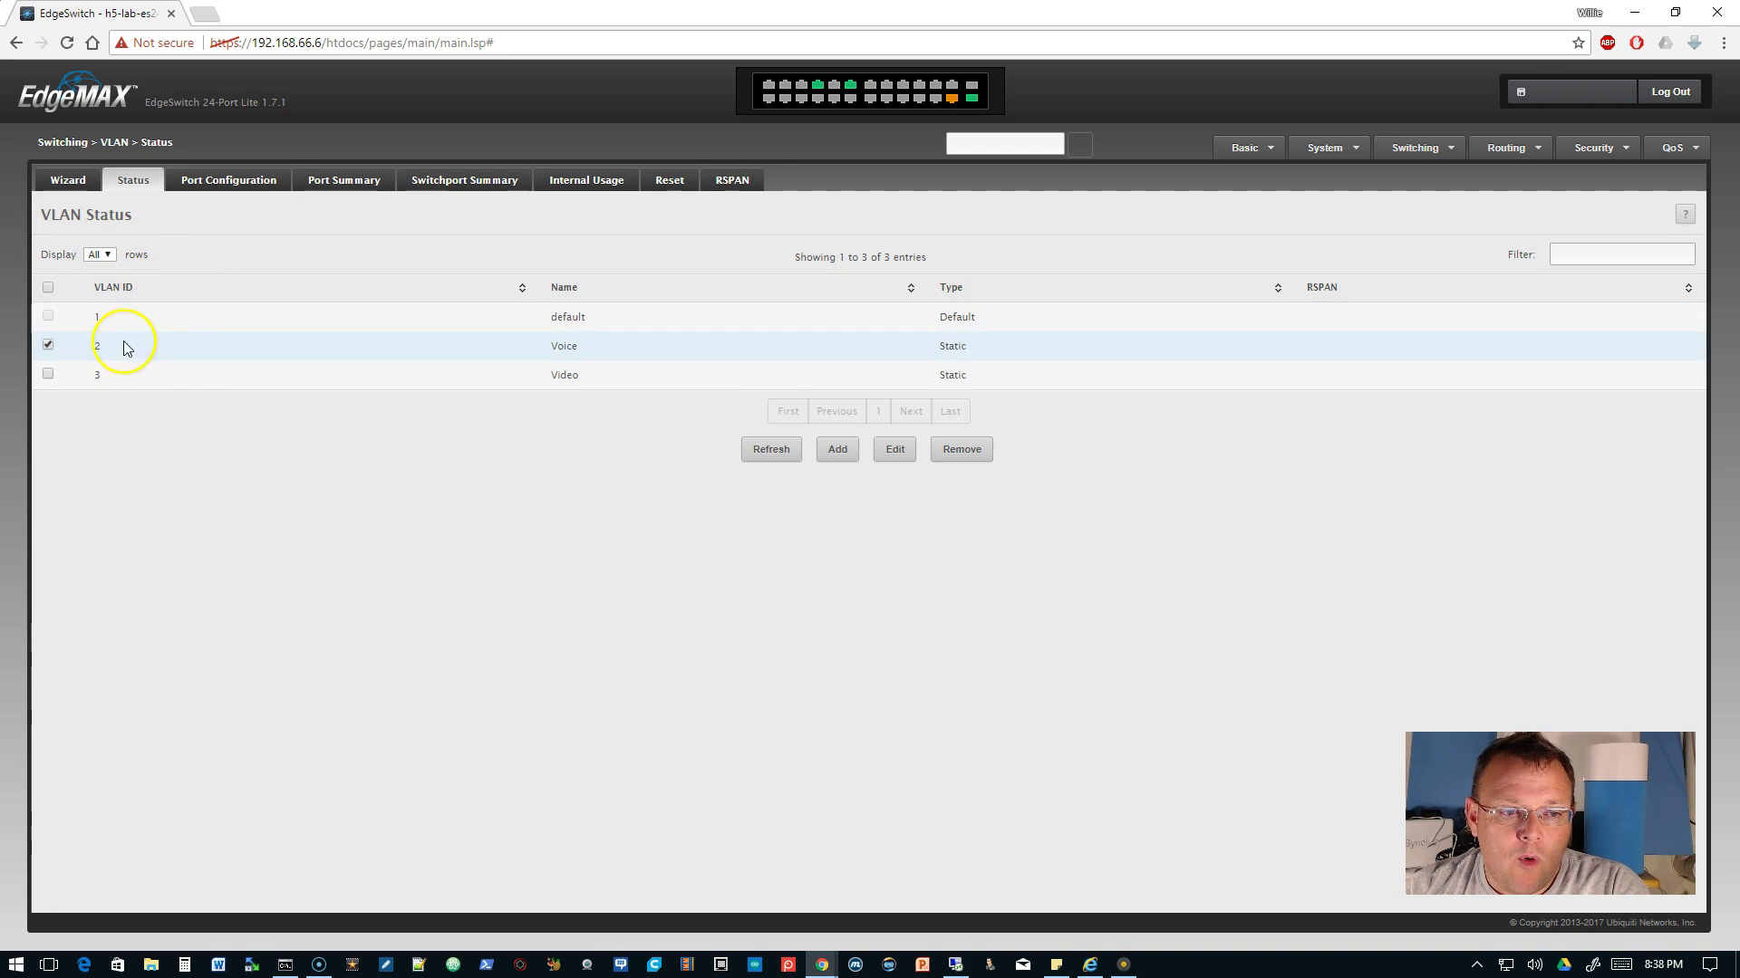
pyautogui.click(890, 450)
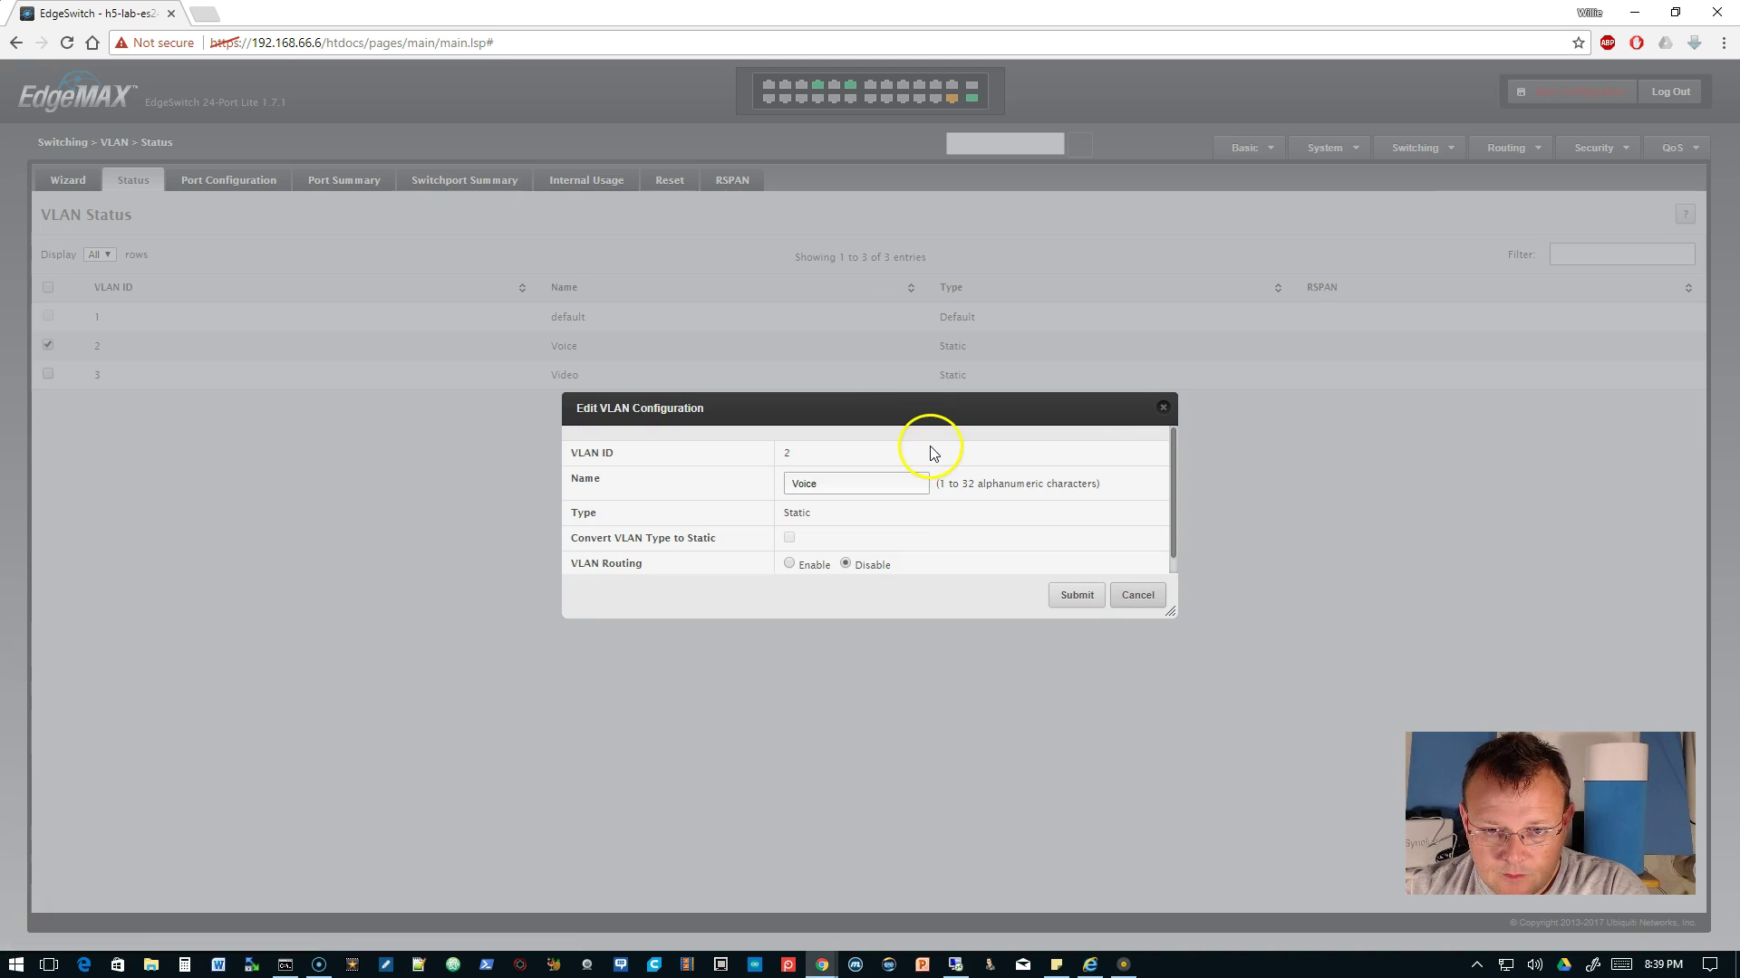
pyautogui.scroll(-1, 940, 528)
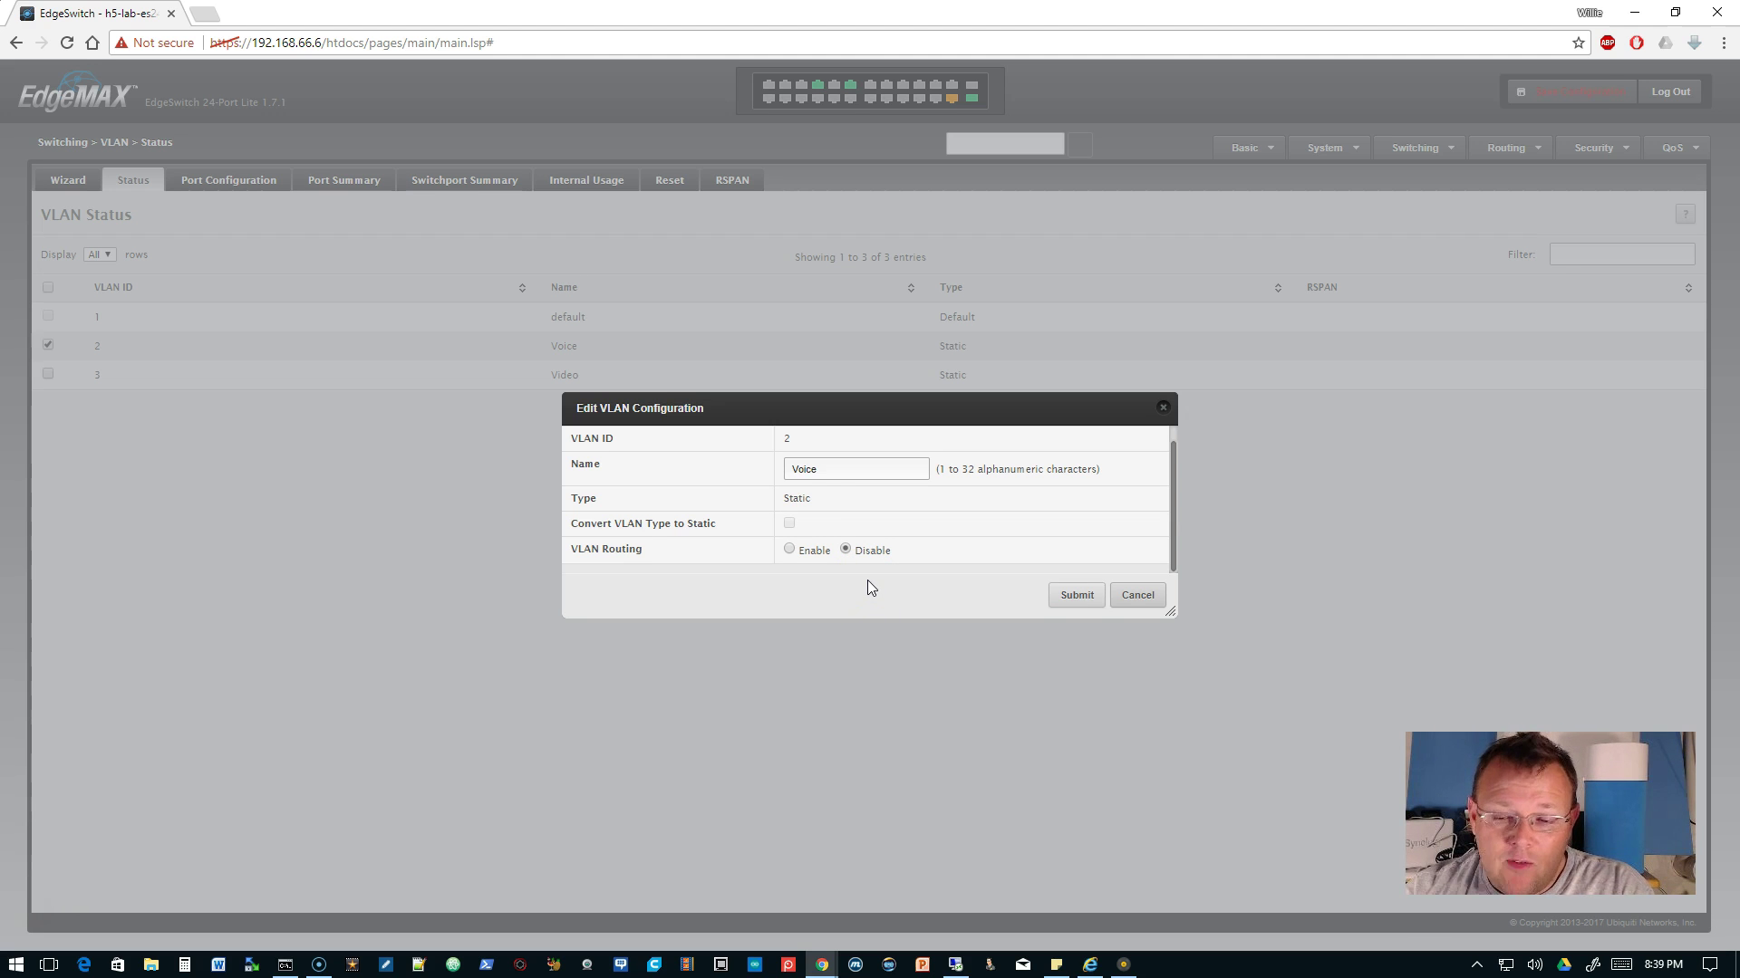
pyautogui.click(1140, 595)
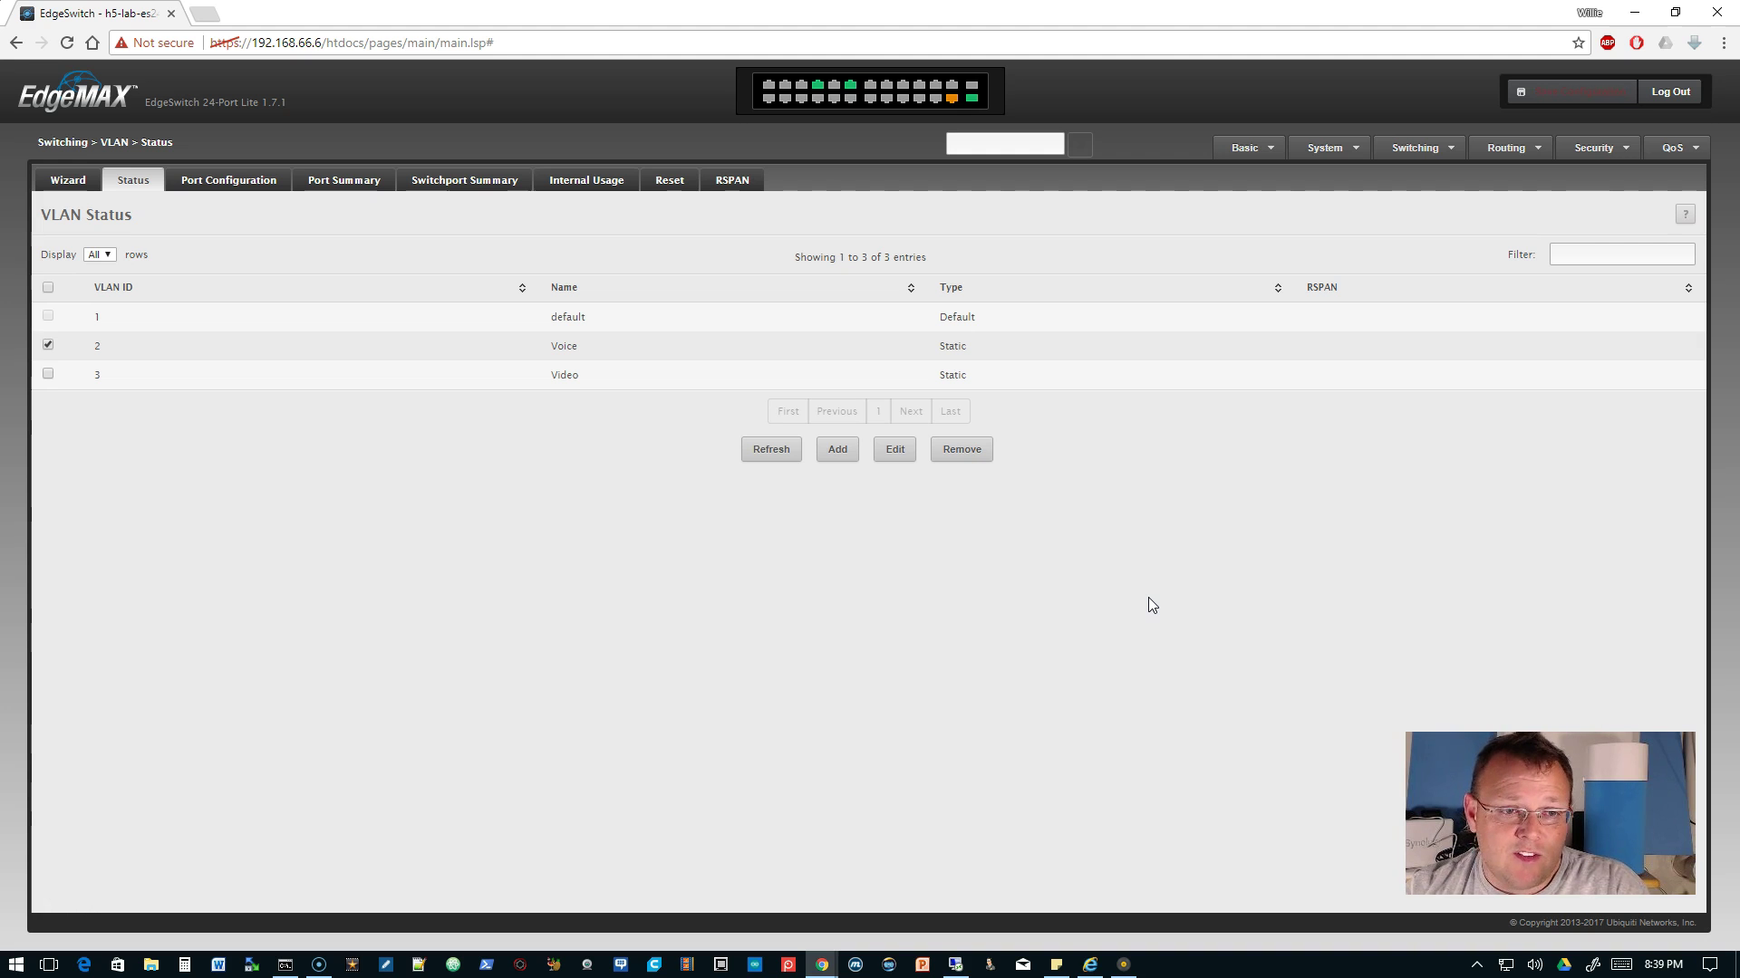
pyautogui.click(48, 345)
pyautogui.click(211, 187)
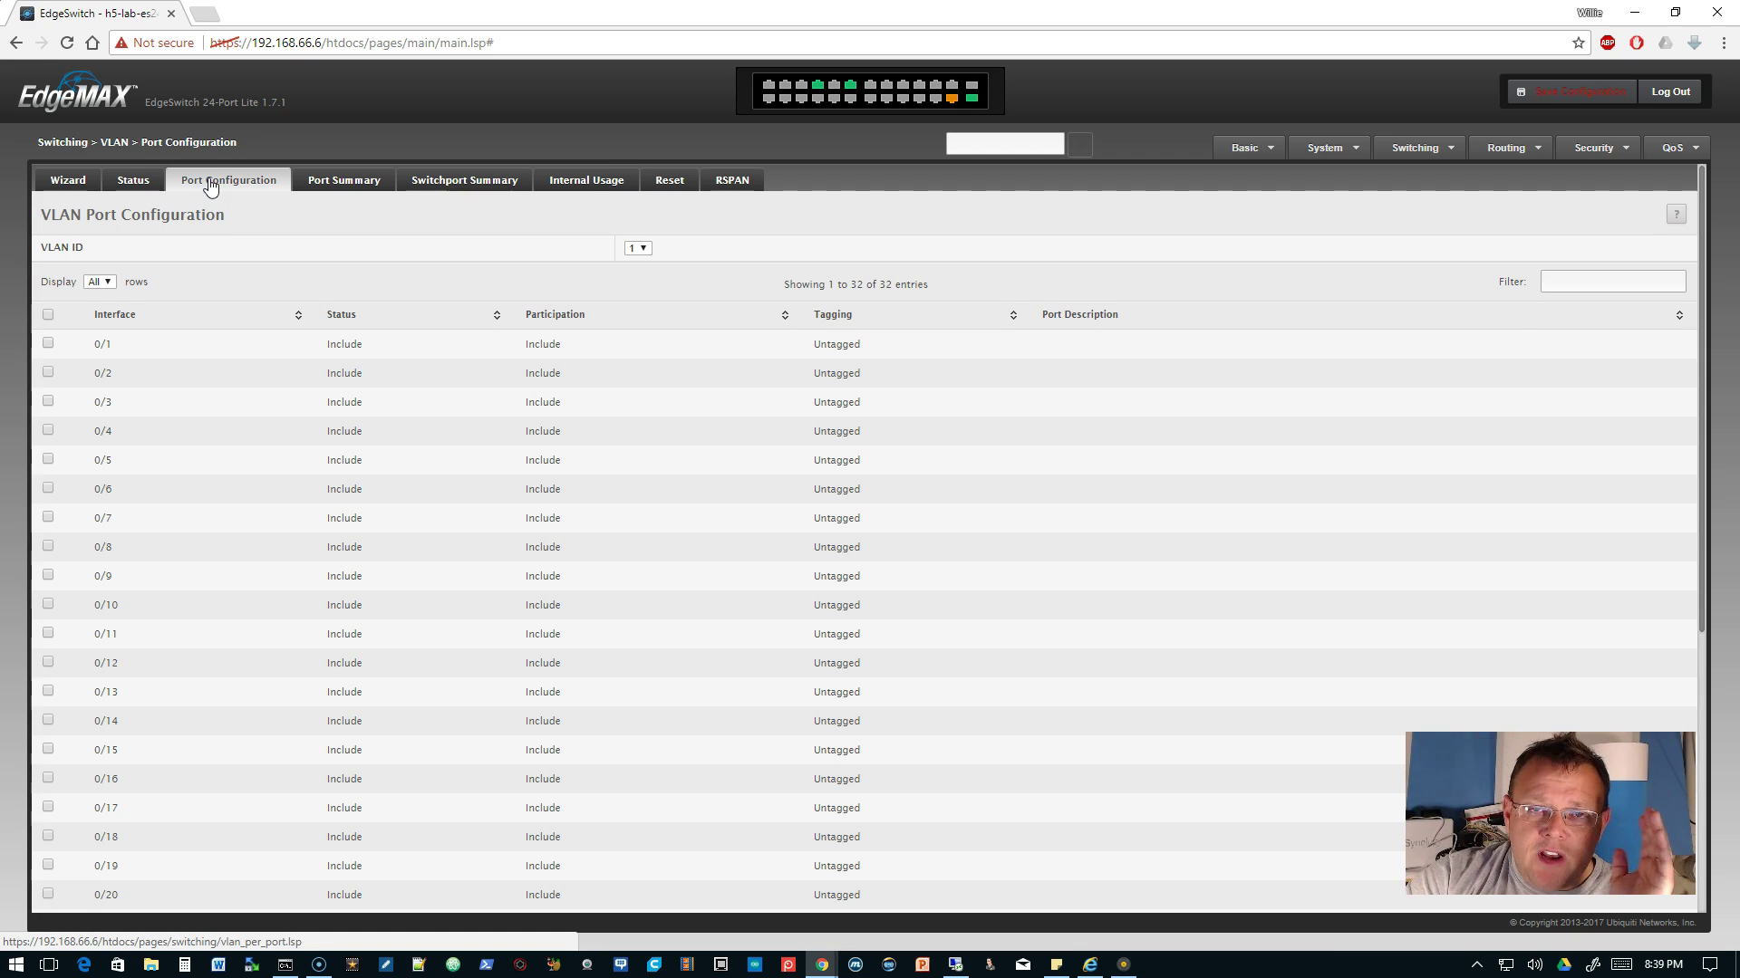
# In the VLAN Wizard, exclude port 0/6 from VLAN 1, make it untagged in Voice VLAN 2, and submit the changes
pyautogui.click(57, 179)
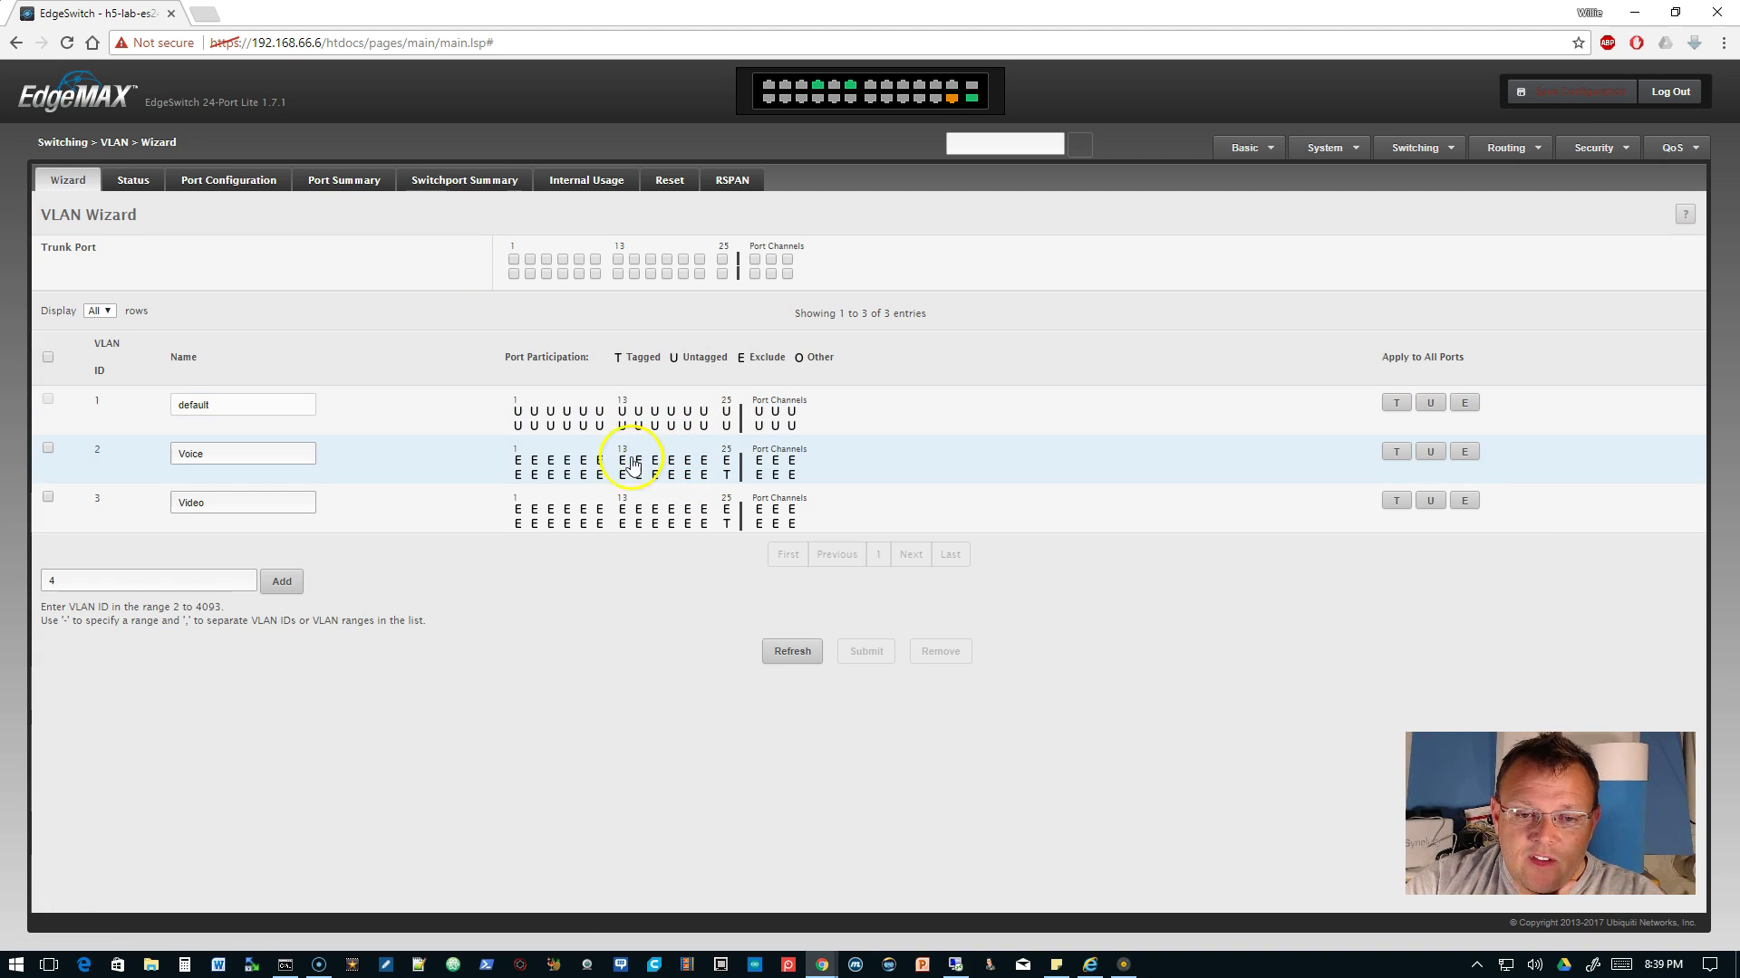
pyautogui.moveTo(605, 471)
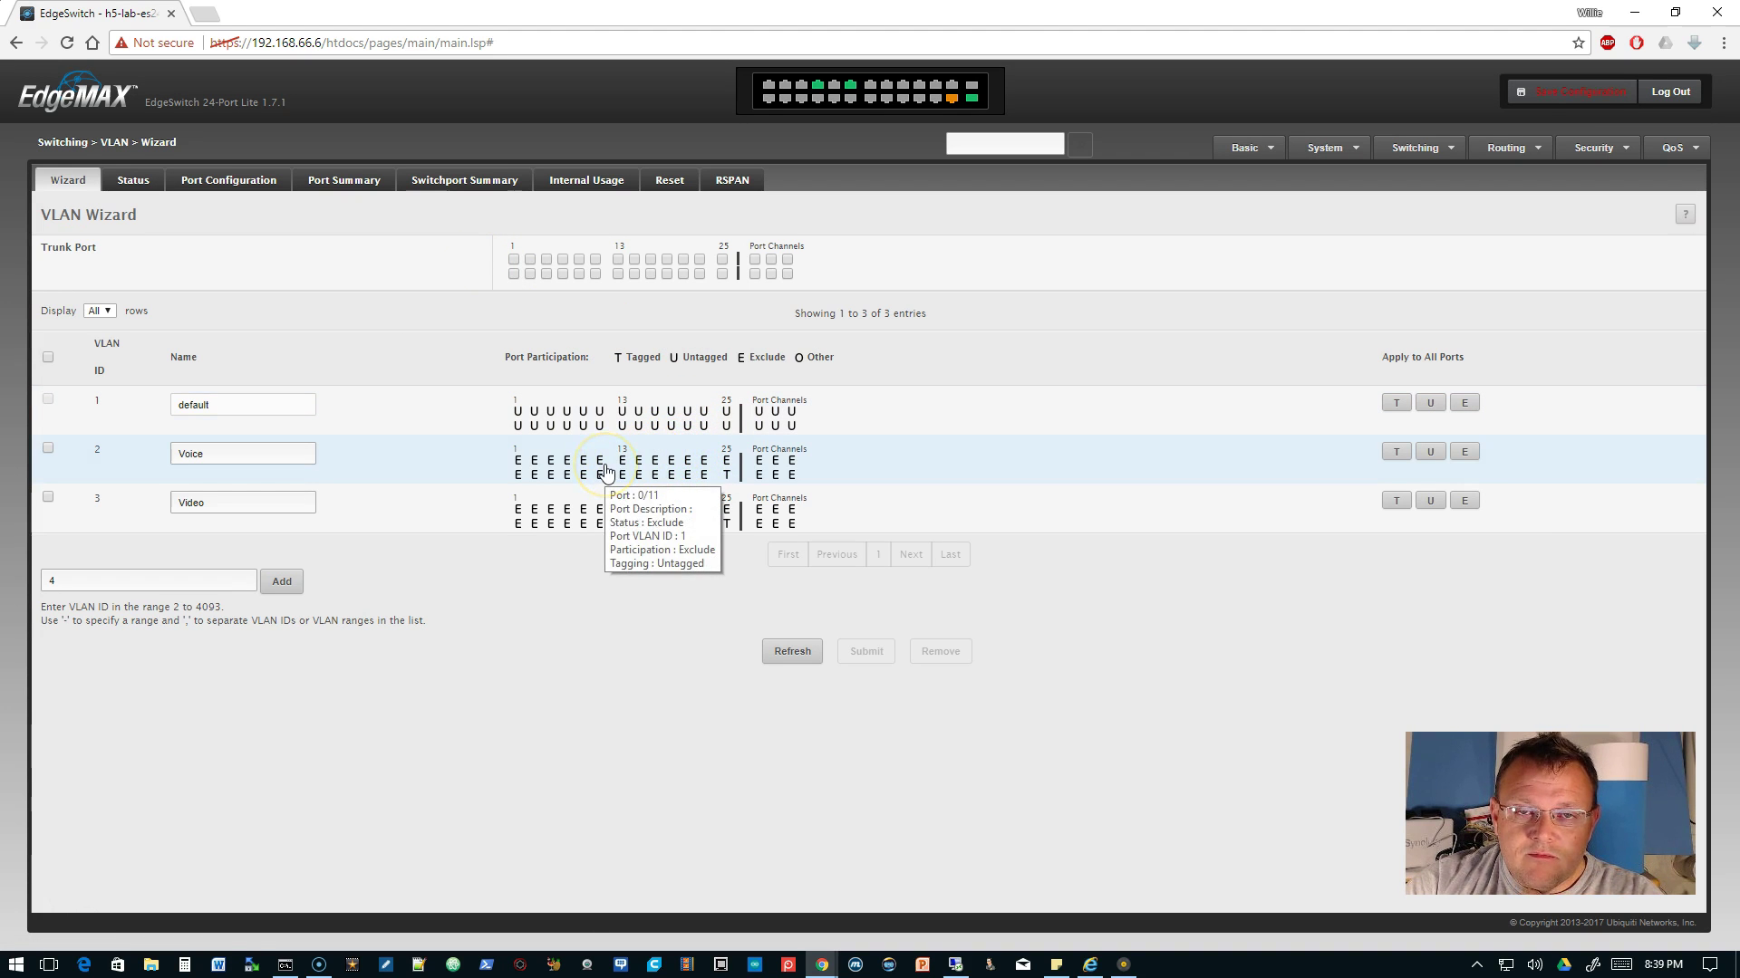
pyautogui.click(550, 426)
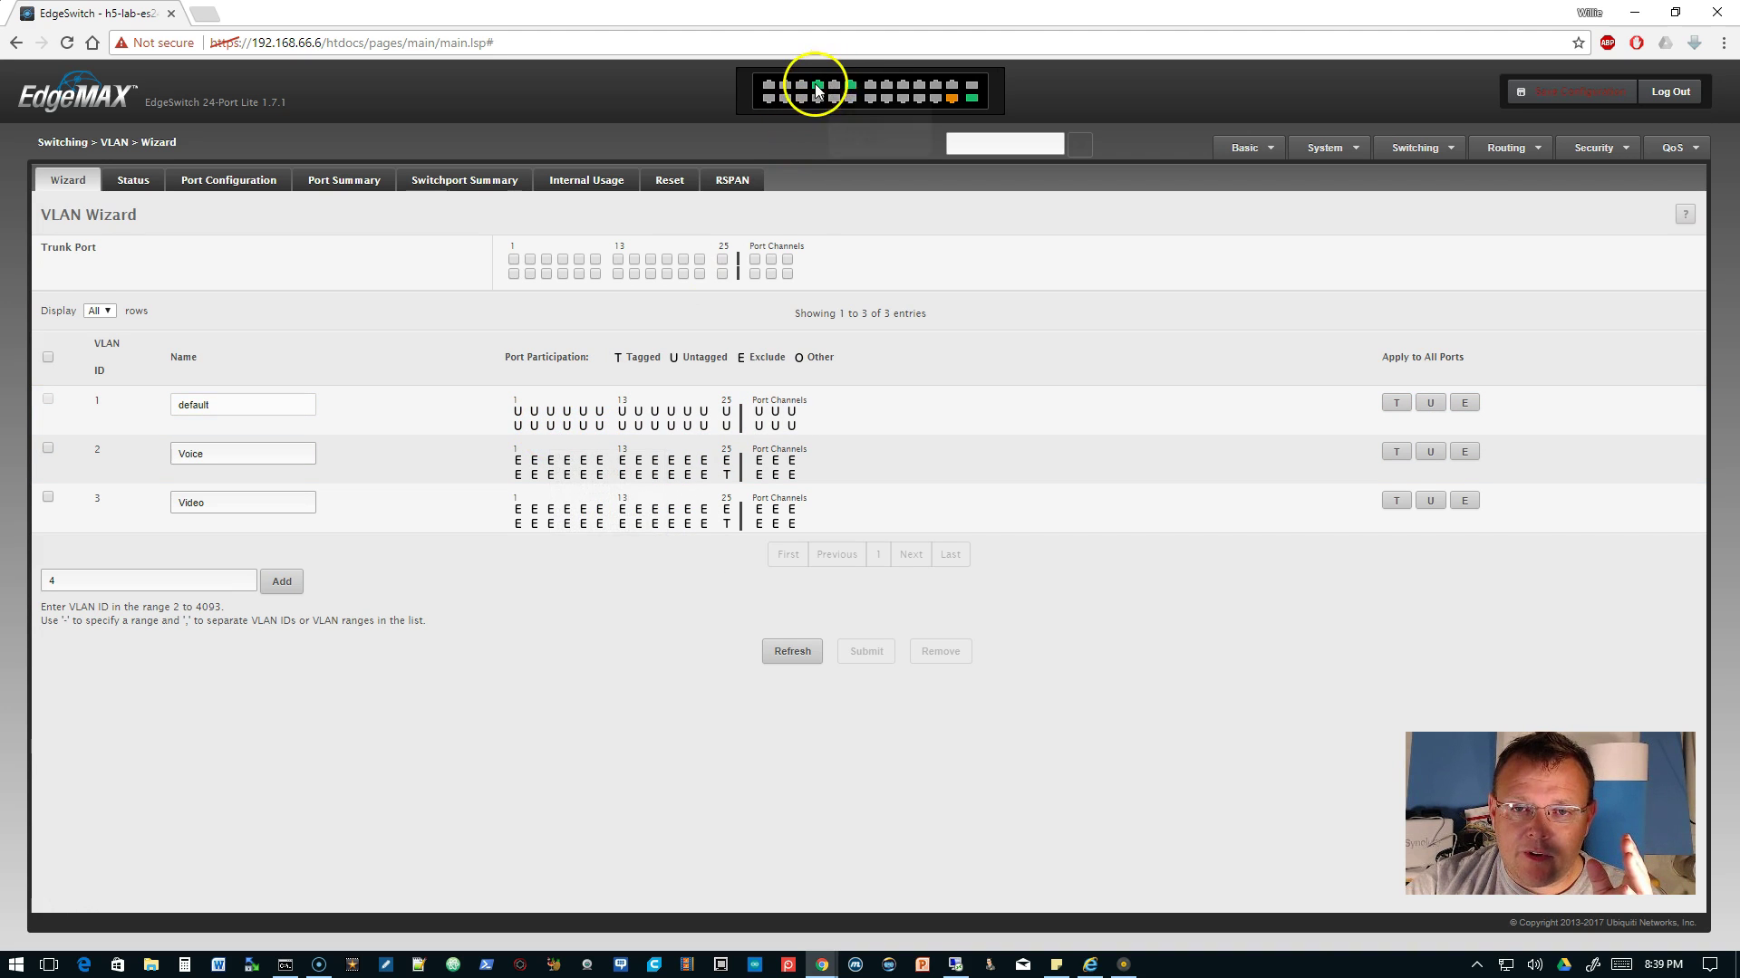
pyautogui.click(550, 427)
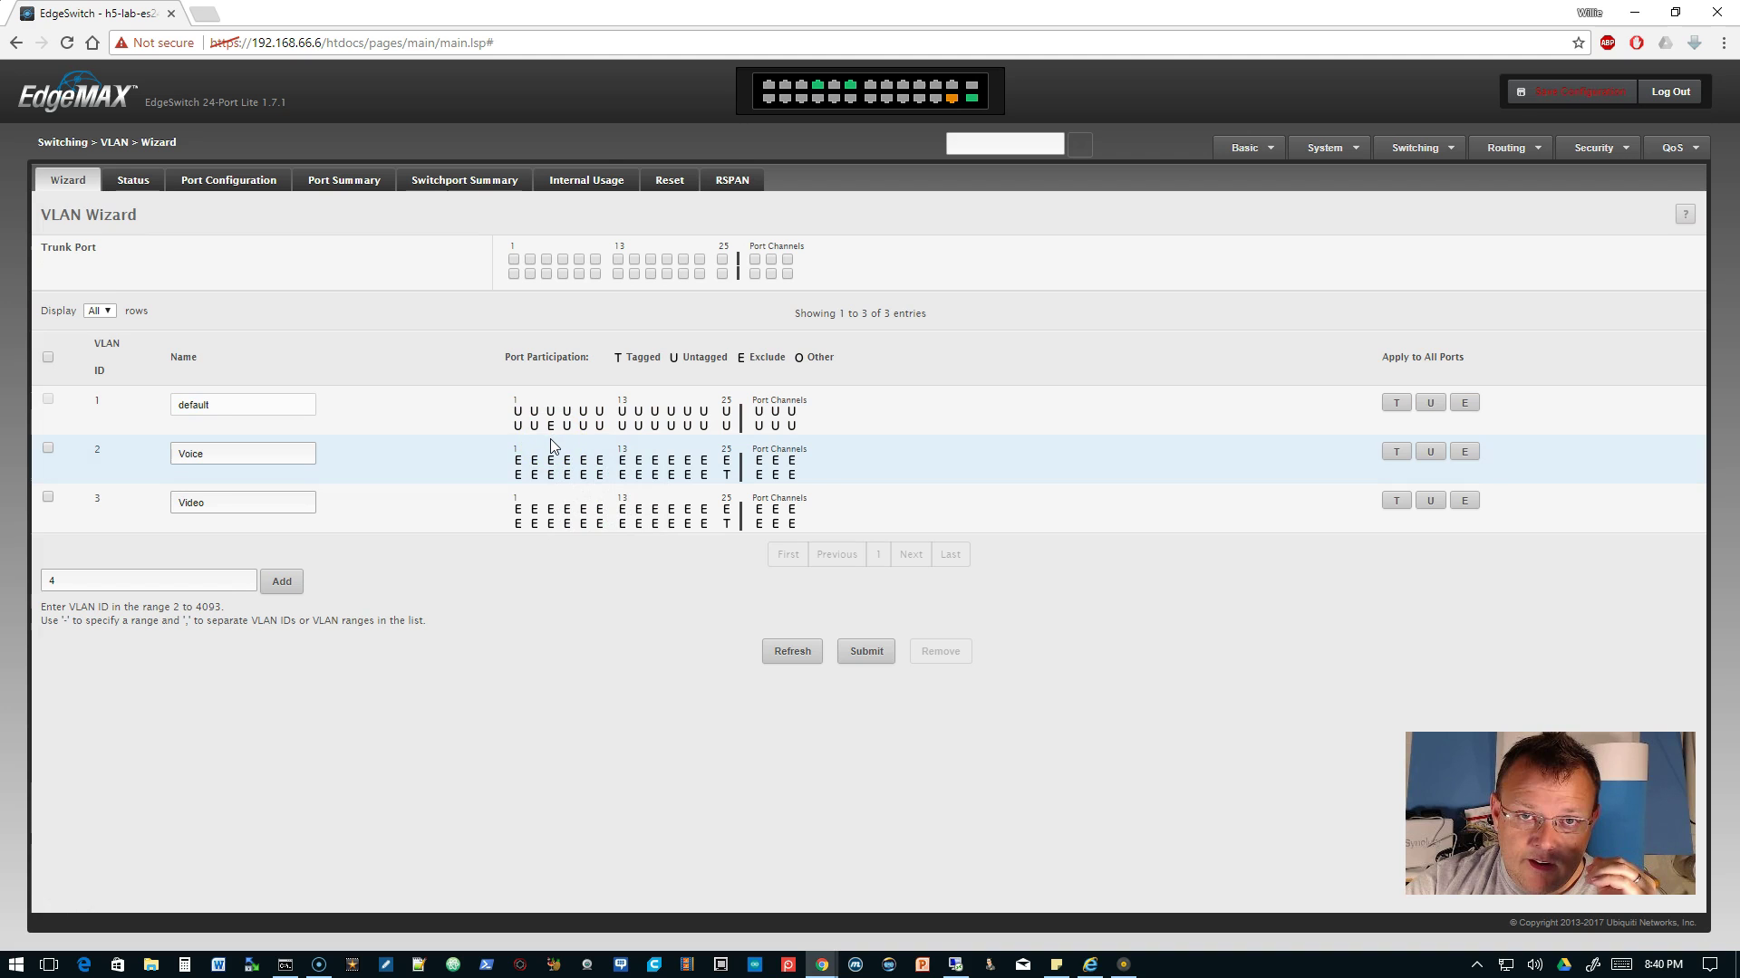
pyautogui.click(541, 481)
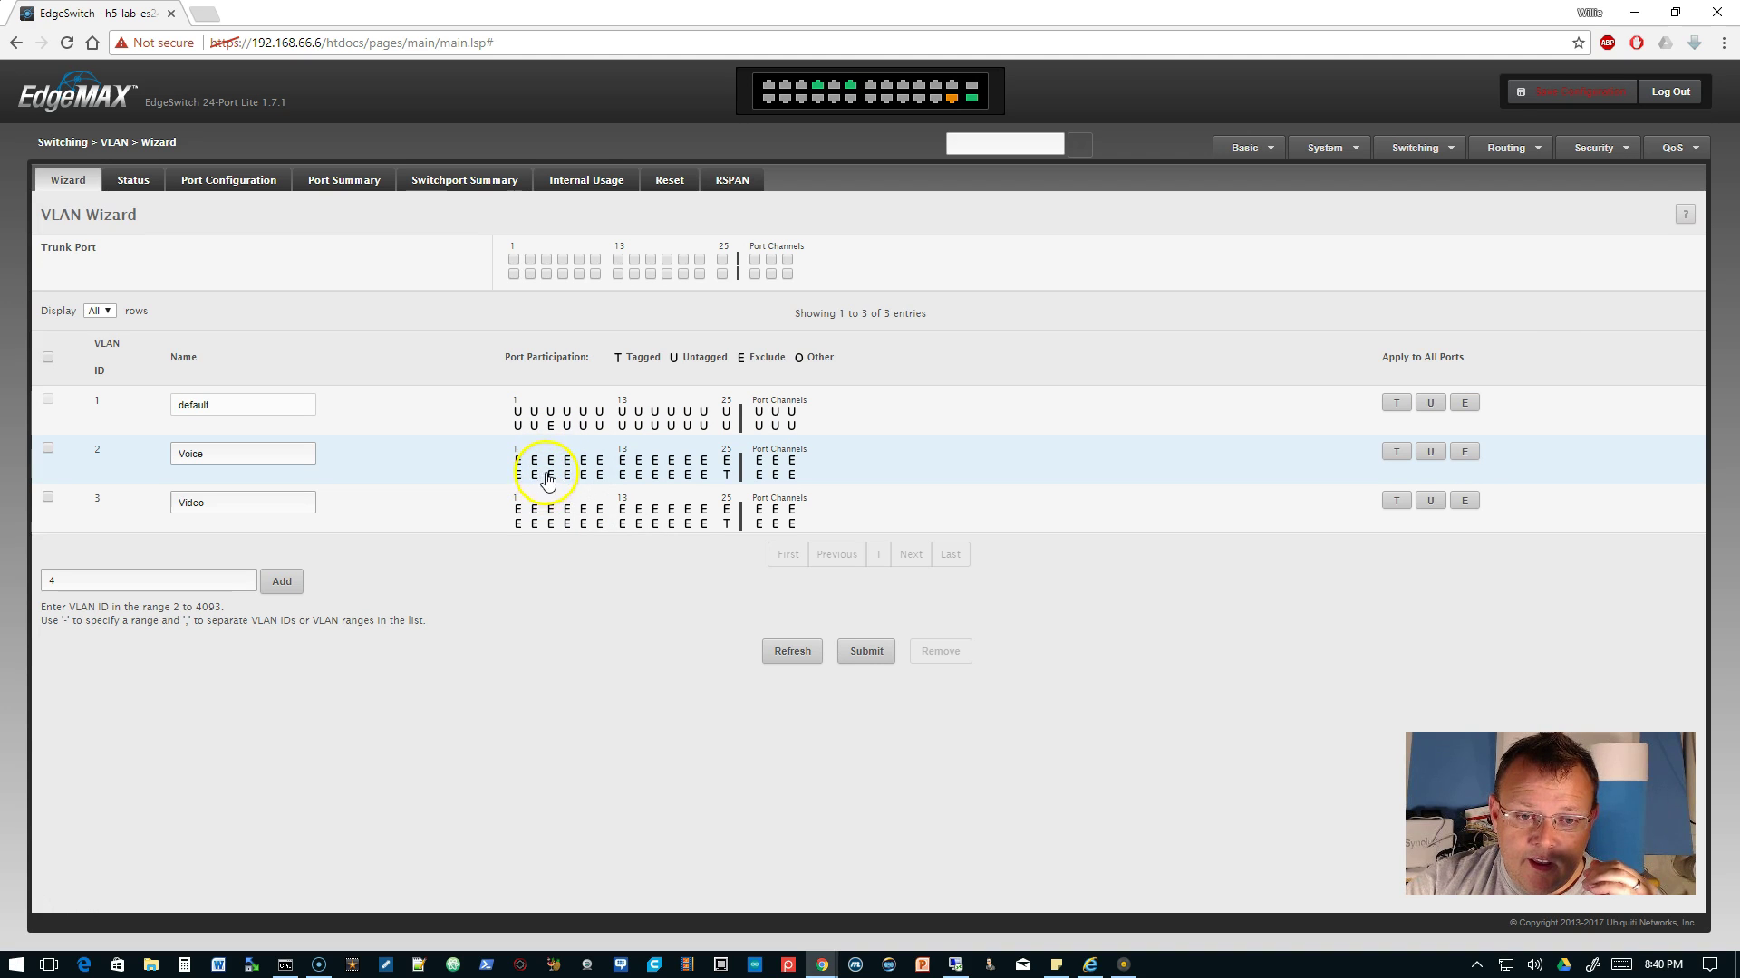
pyautogui.click(551, 479)
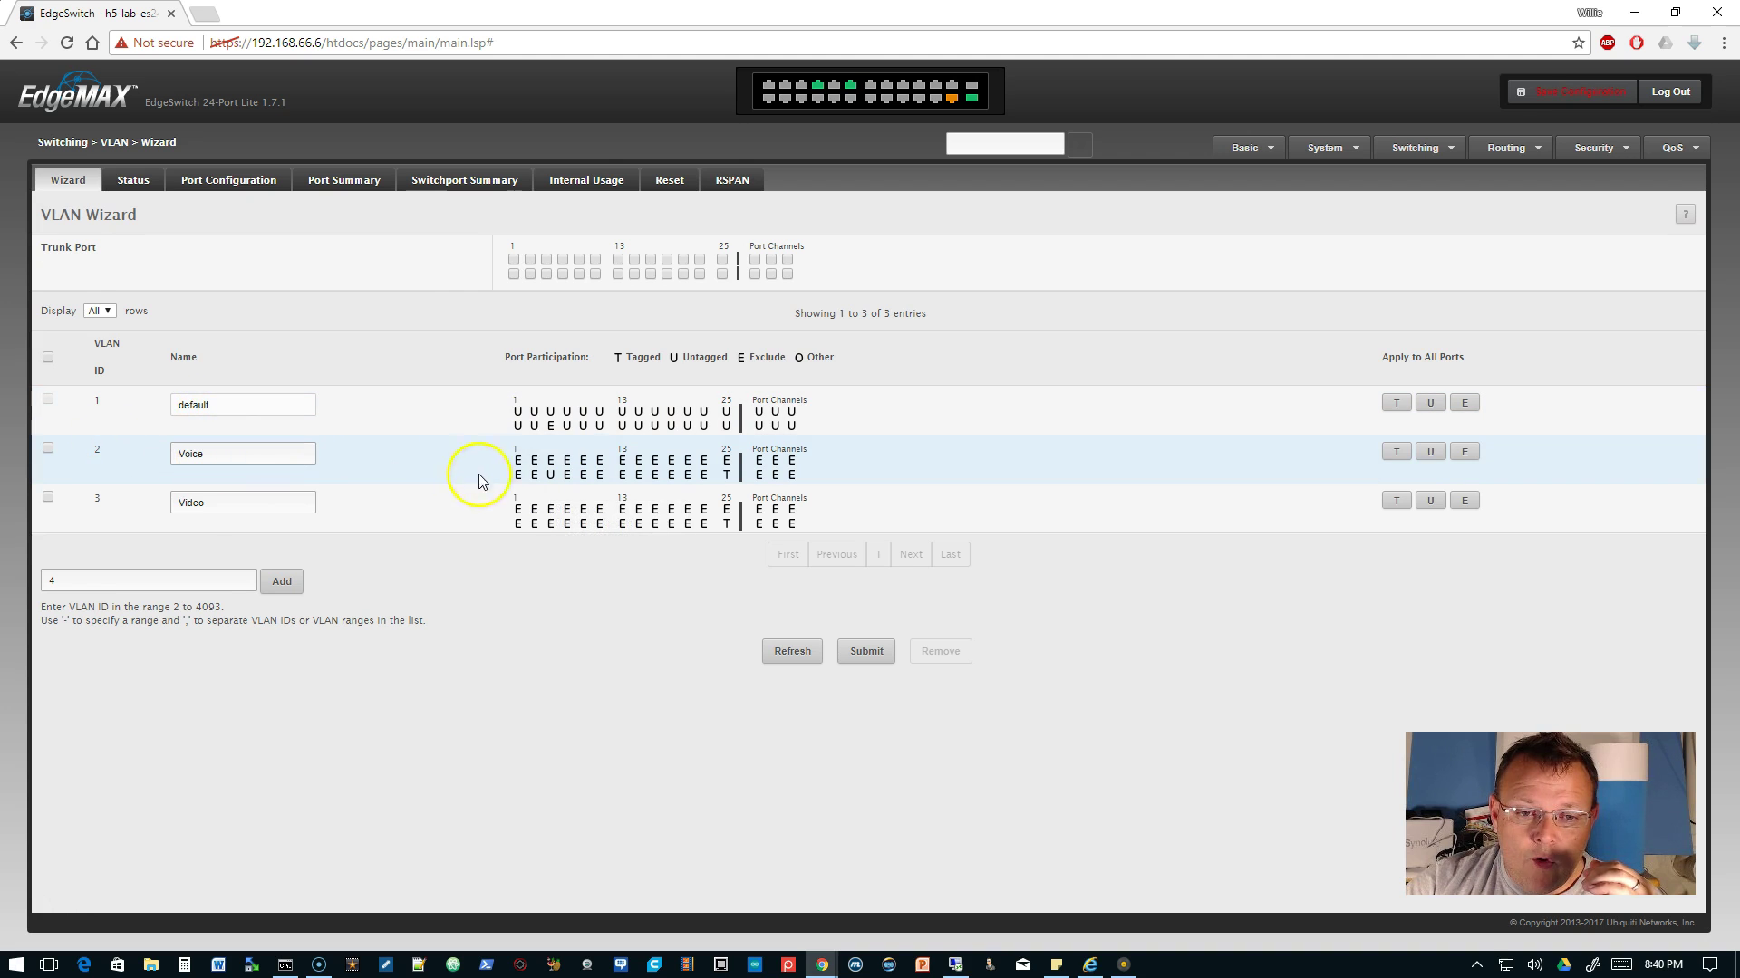
pyautogui.click(554, 482)
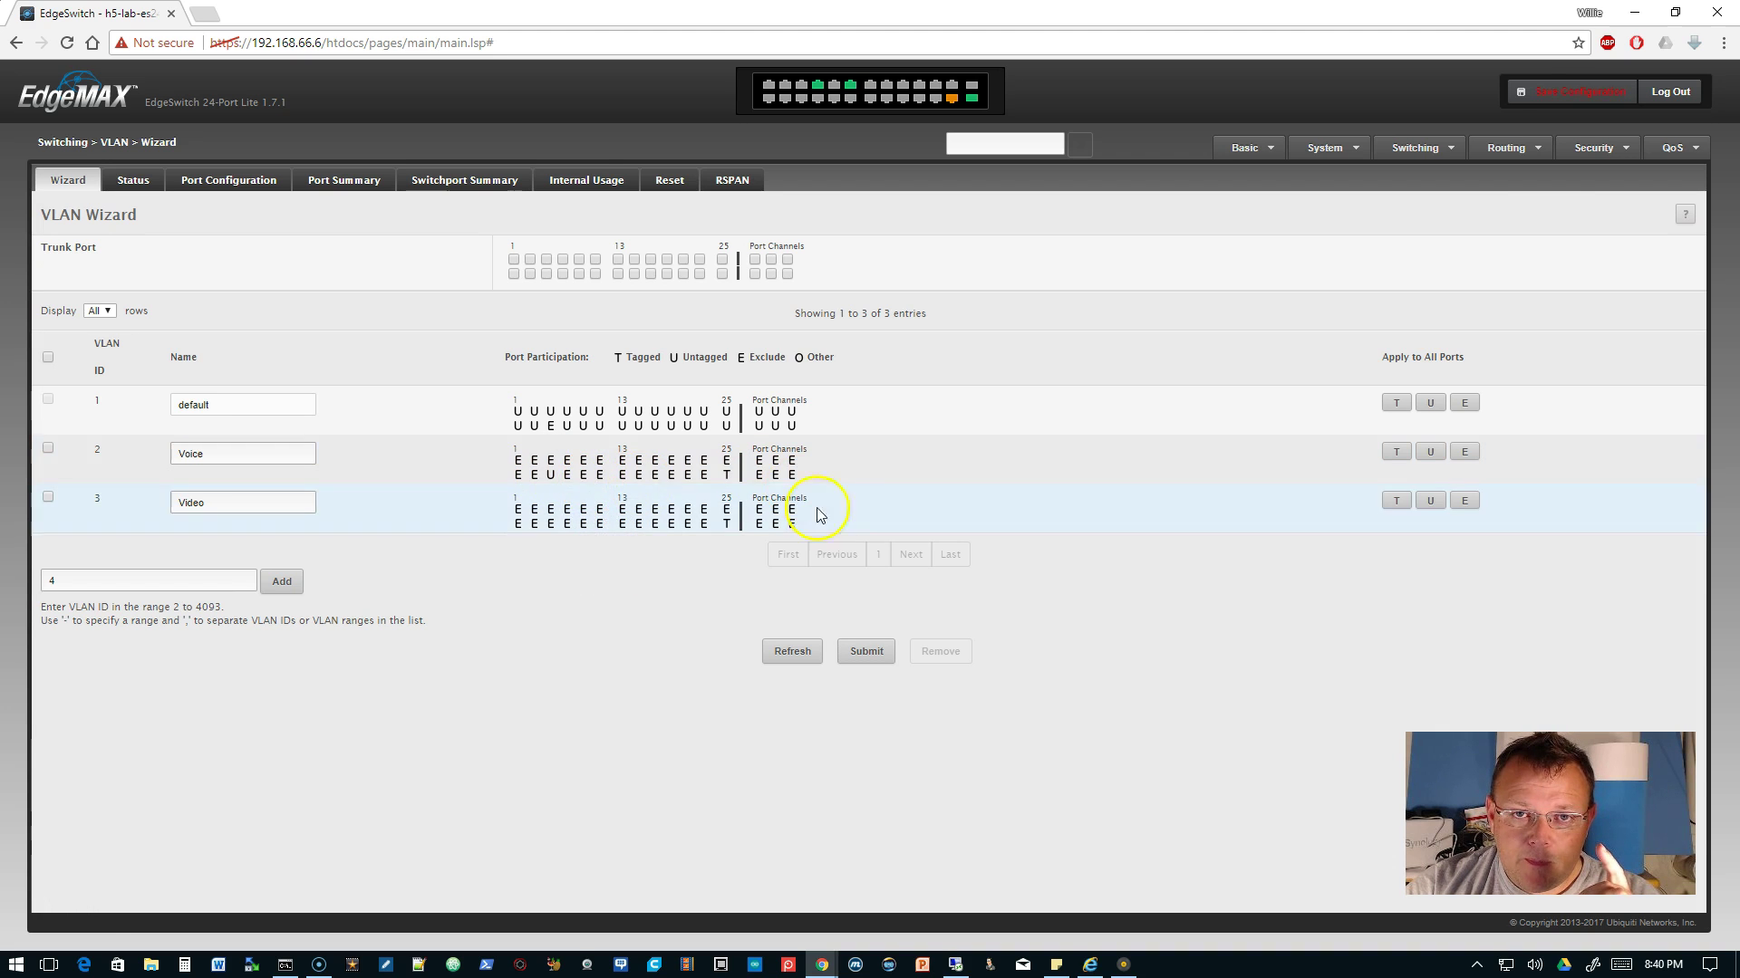
pyautogui.click(864, 653)
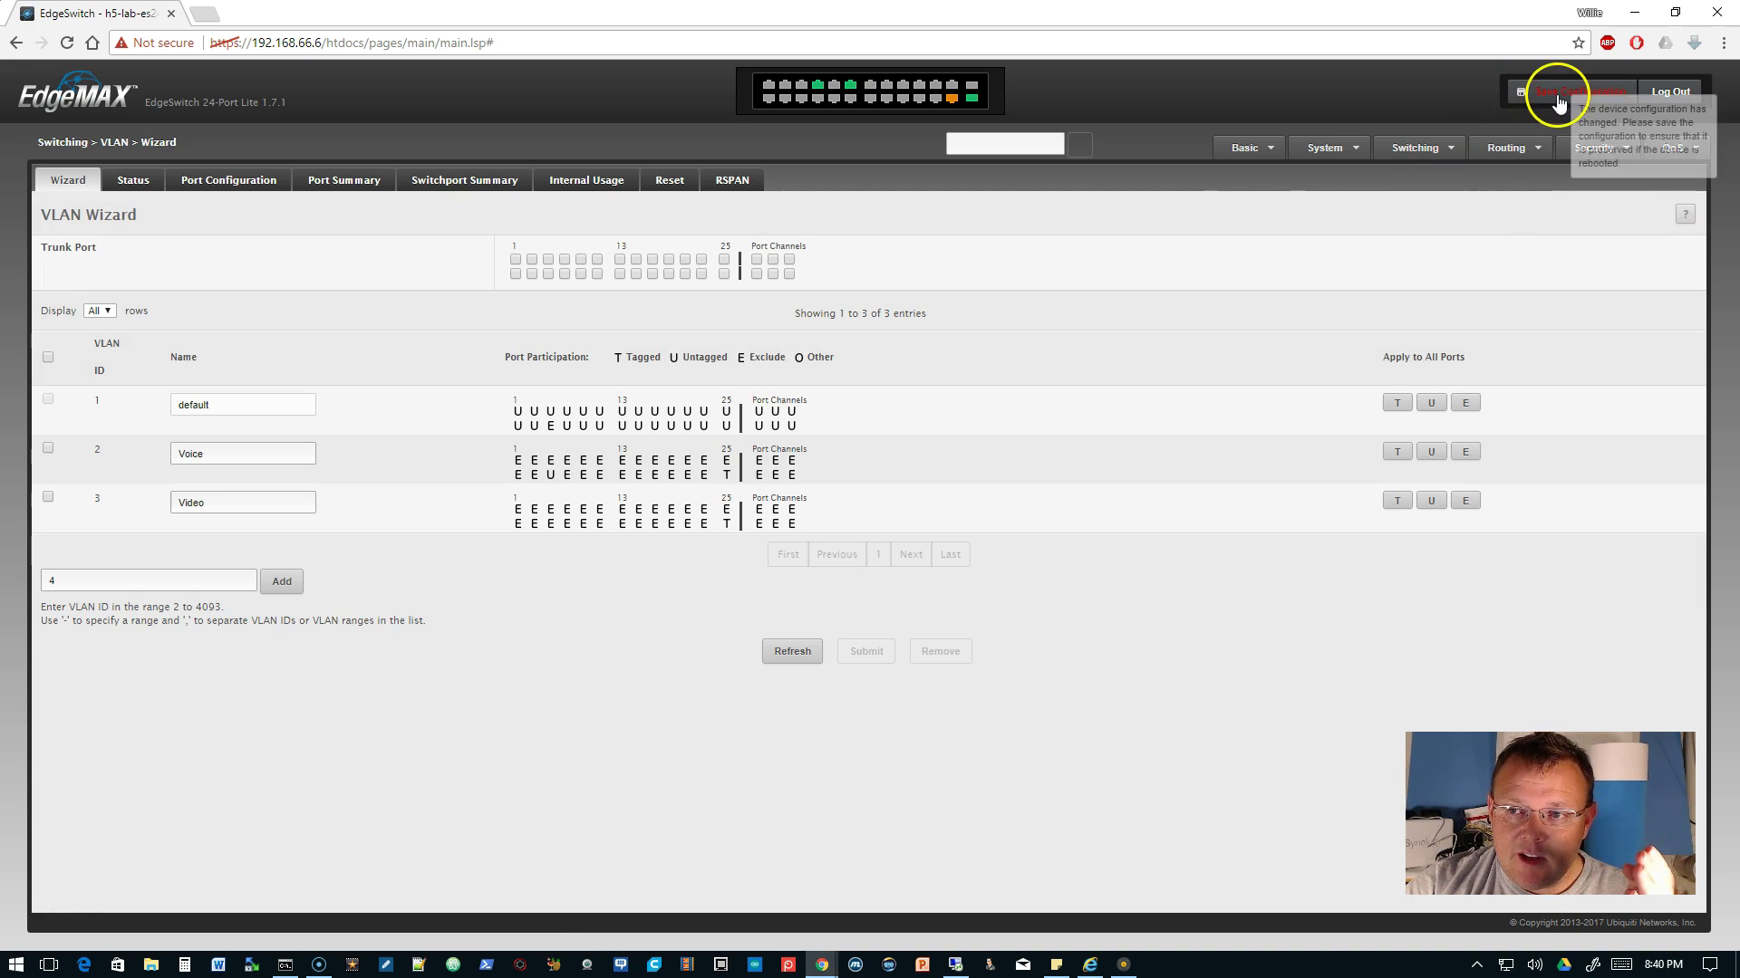
# Save the system configuration again with port 0/6's new VLAN assignment
pyautogui.click(1553, 102)
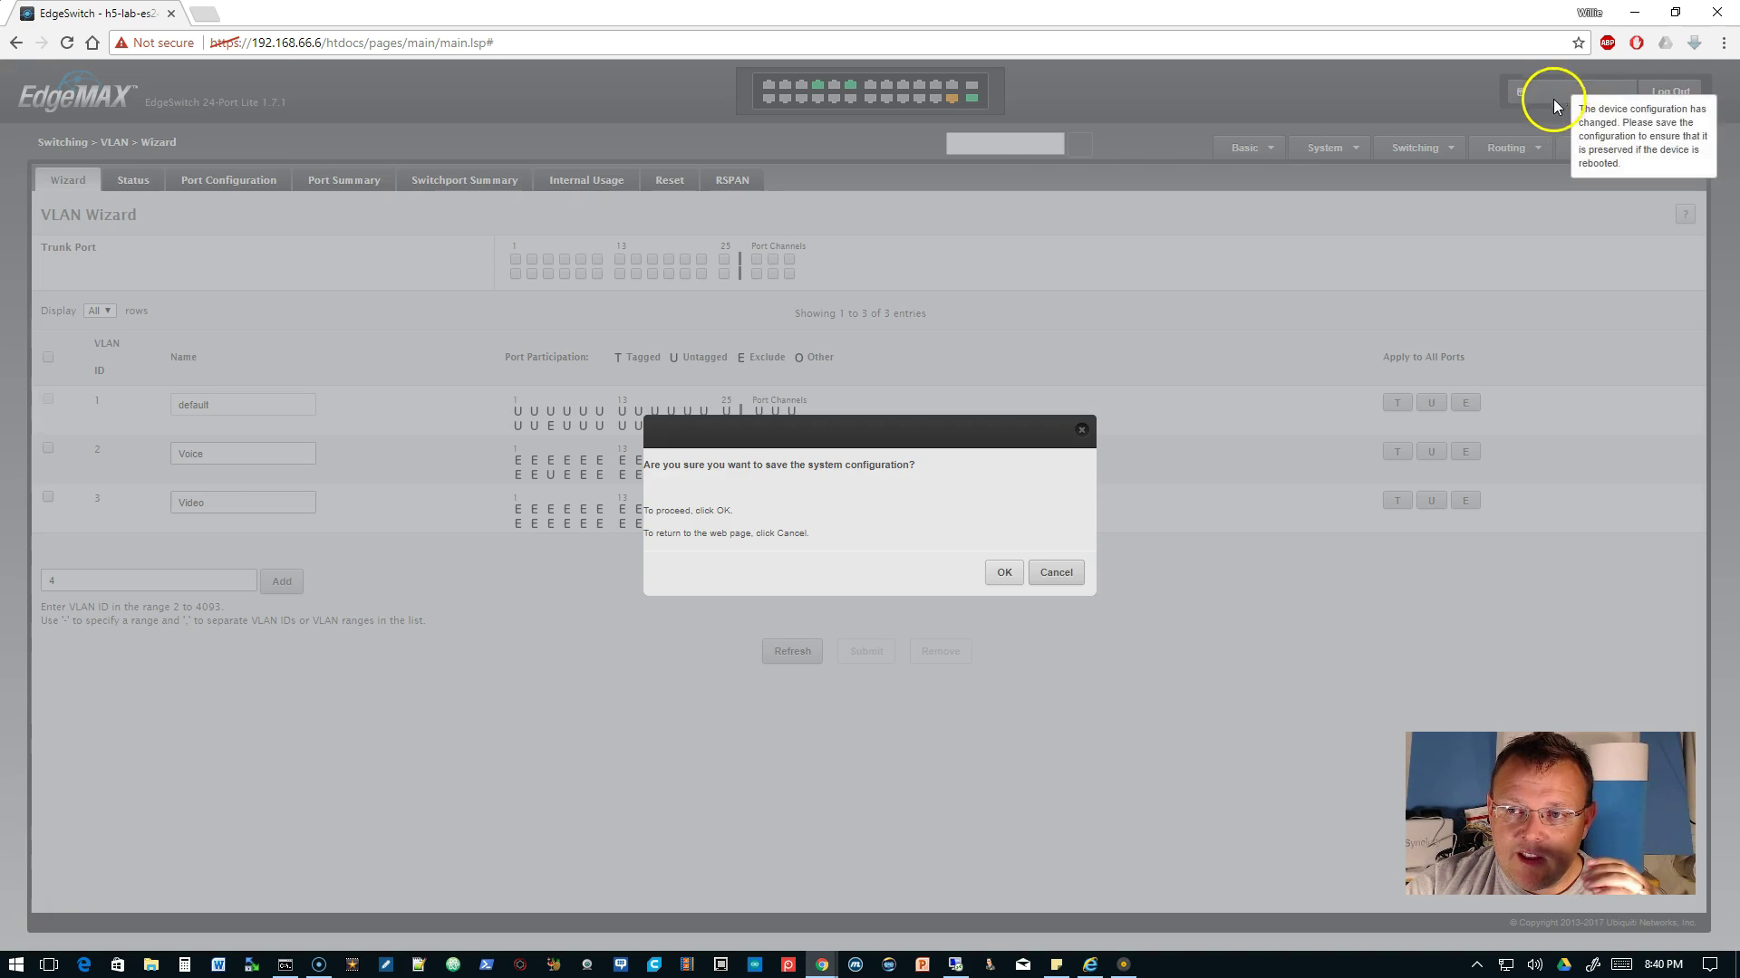
pyautogui.click(1003, 574)
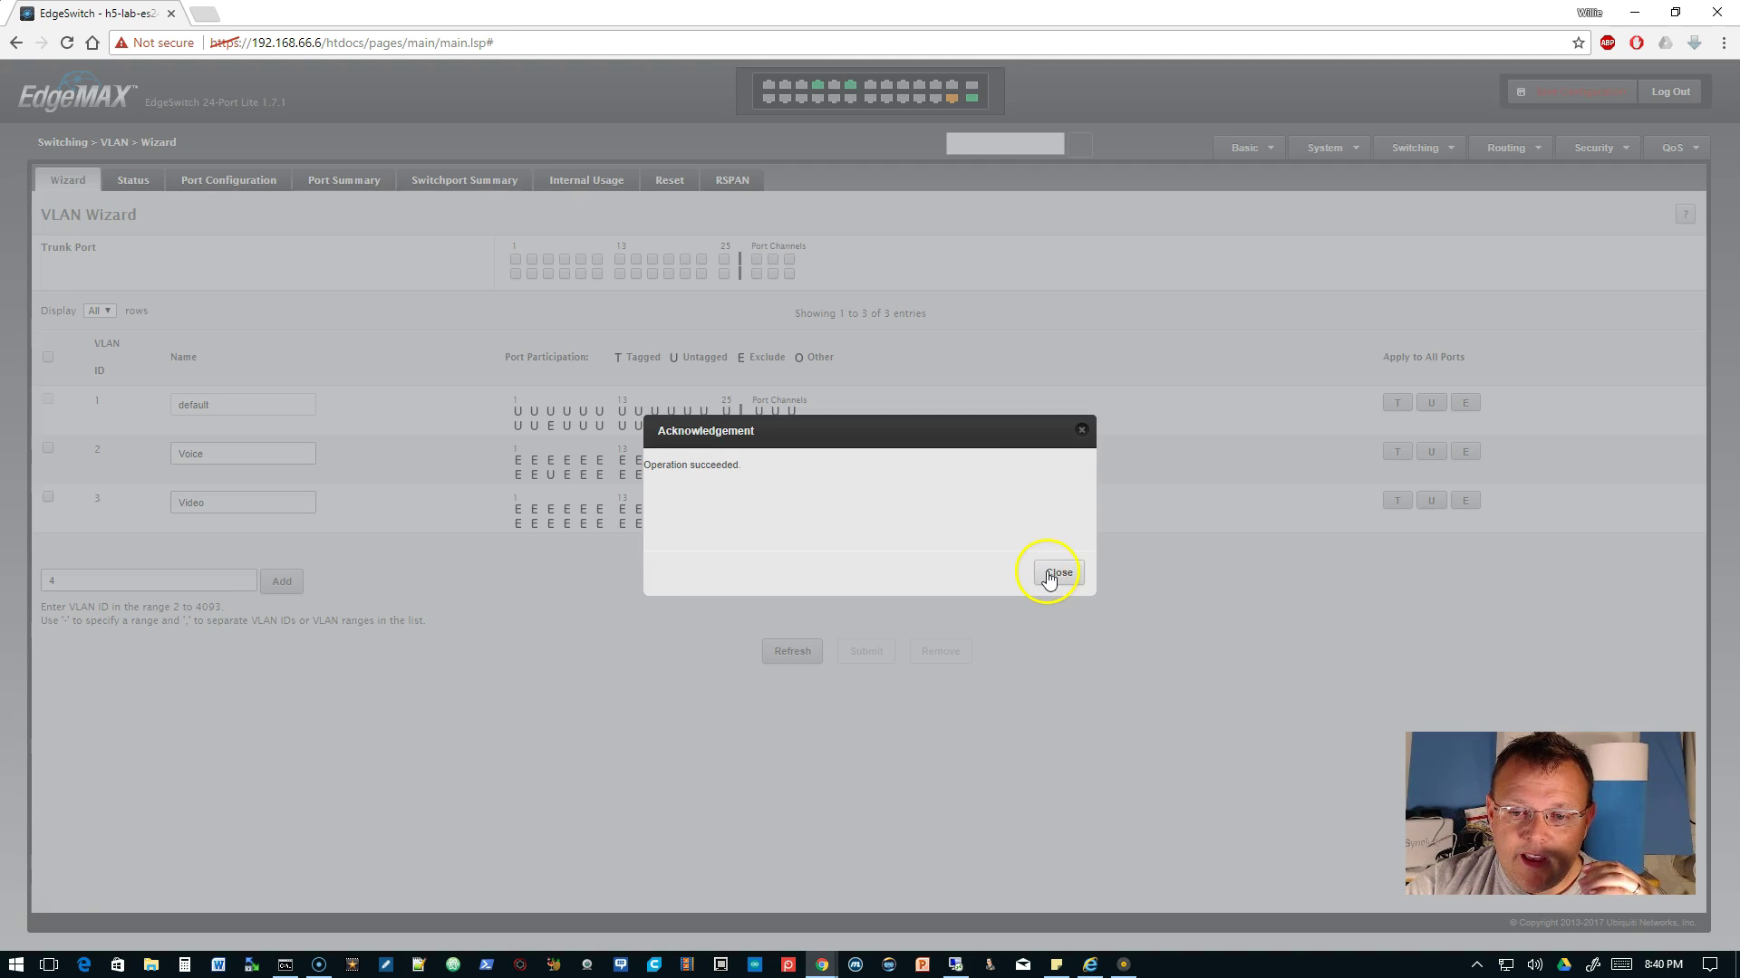
pyautogui.click(1048, 577)
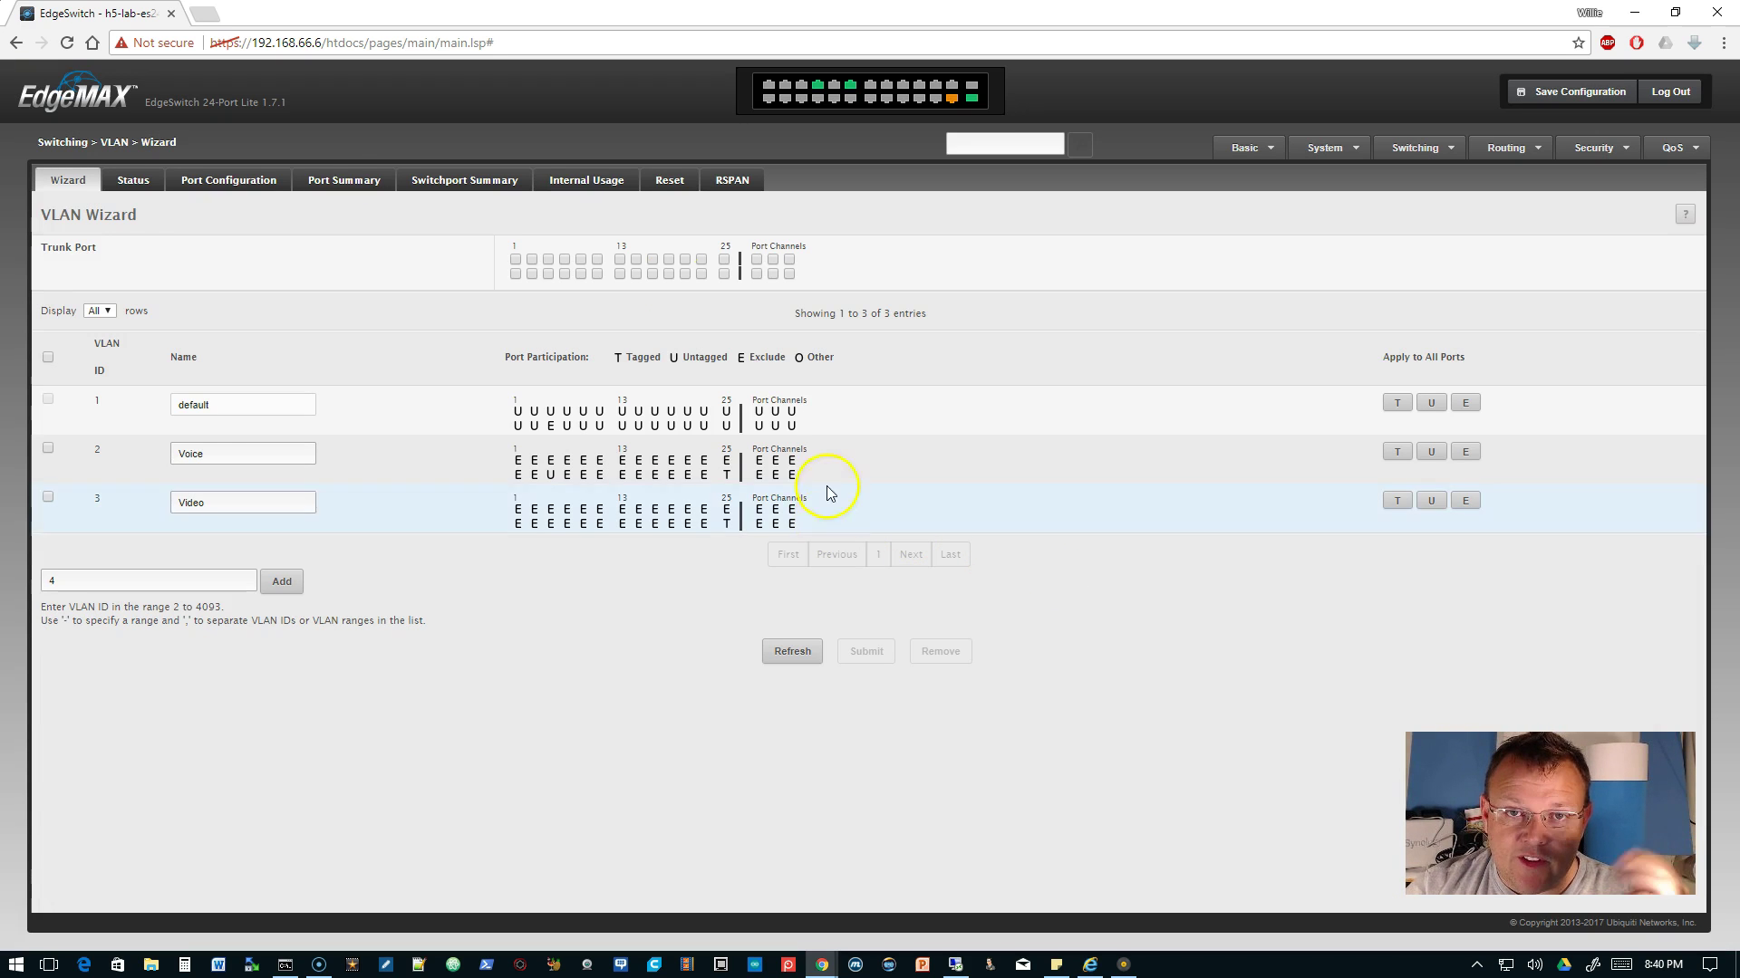
# Check the status and participation of interface 0/6 in the port configuration of VLAN 1
pyautogui.click(138, 184)
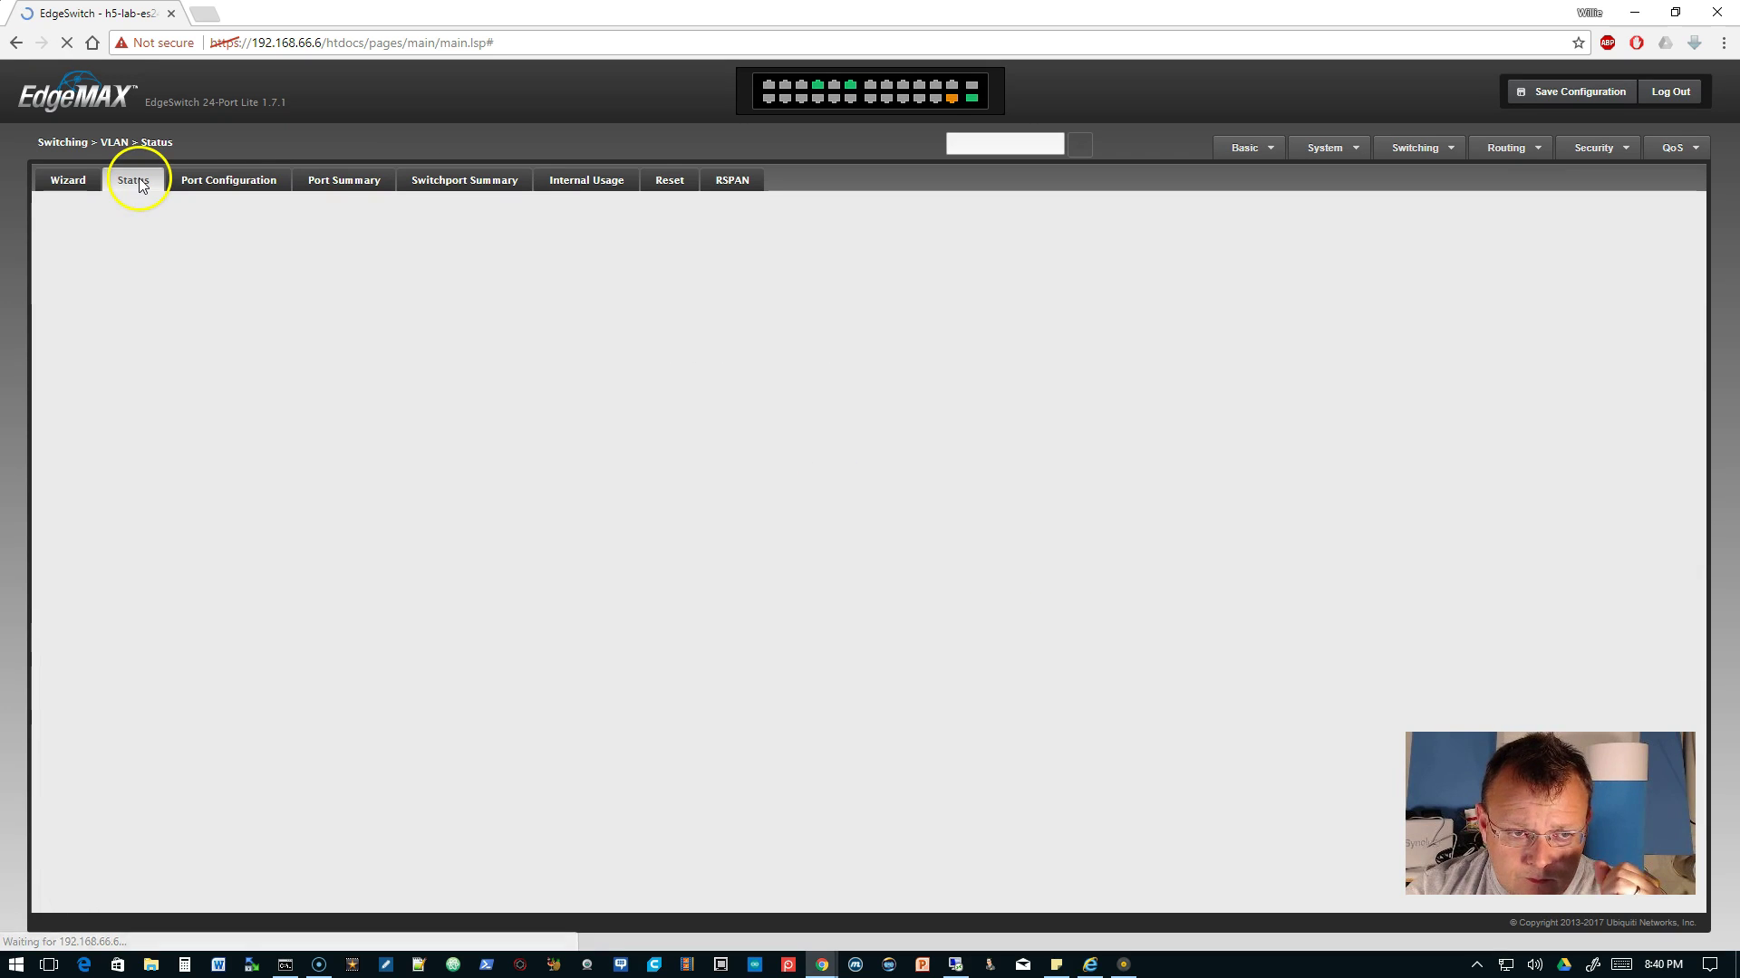
pyautogui.click(247, 182)
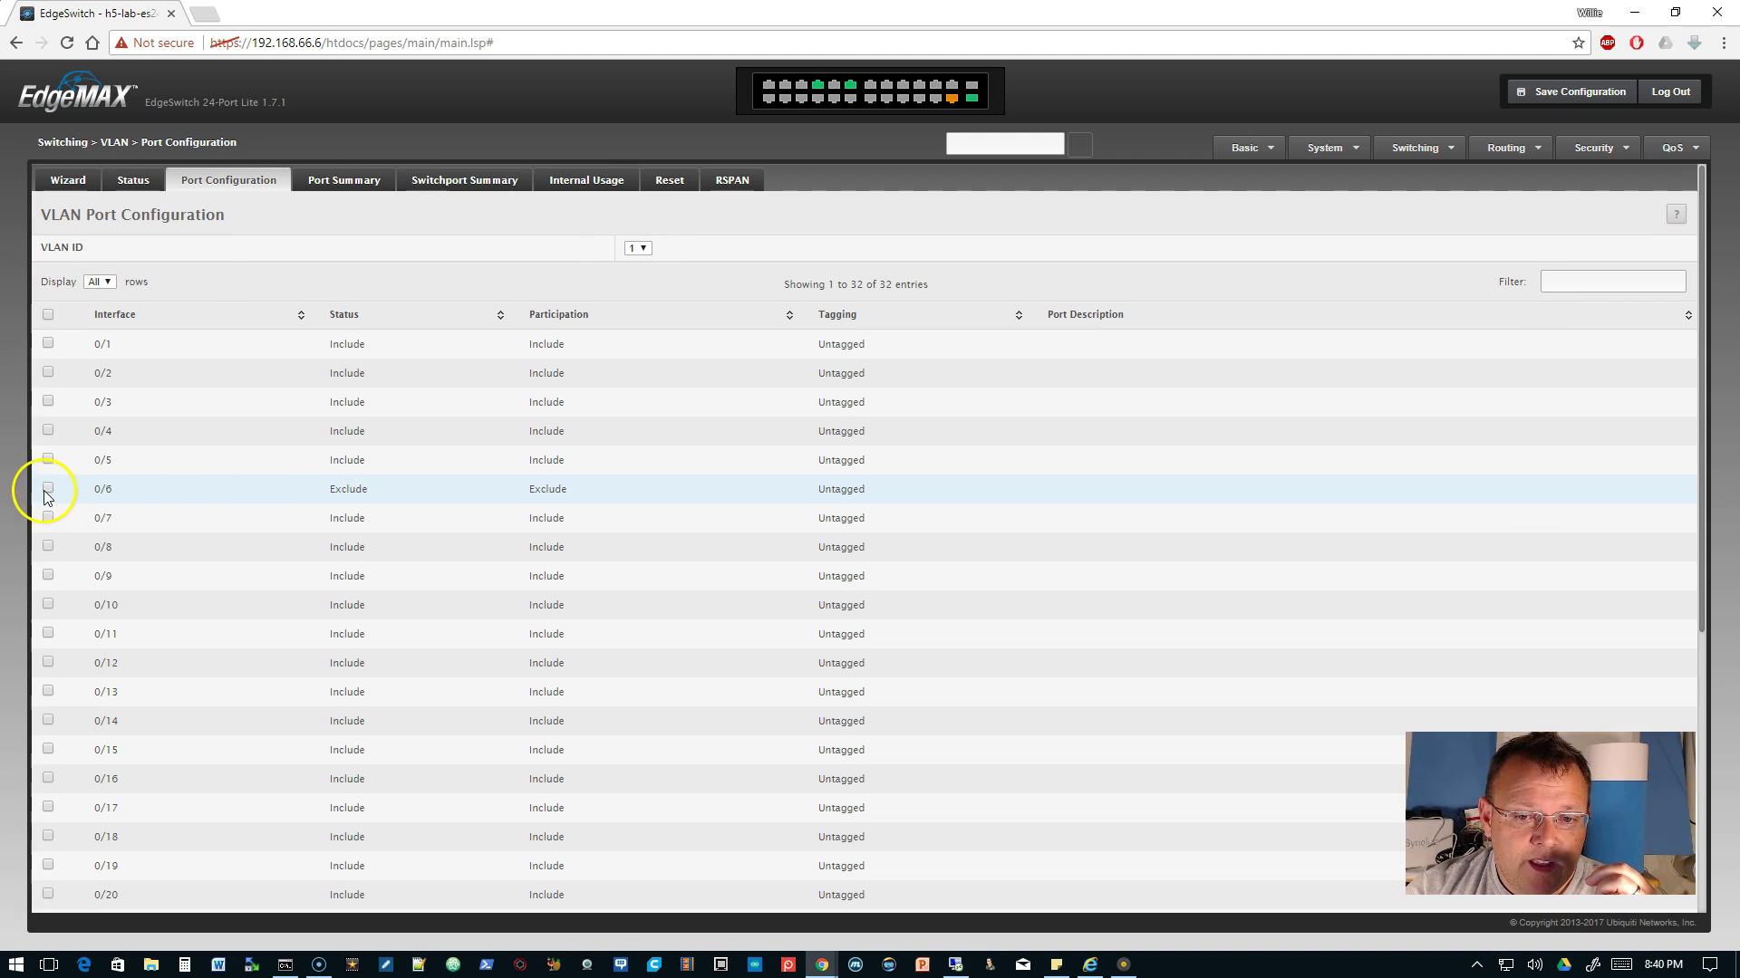
pyautogui.click(638, 248)
pyautogui.click(638, 248)
pyautogui.click(638, 248)
pyautogui.click(638, 248)
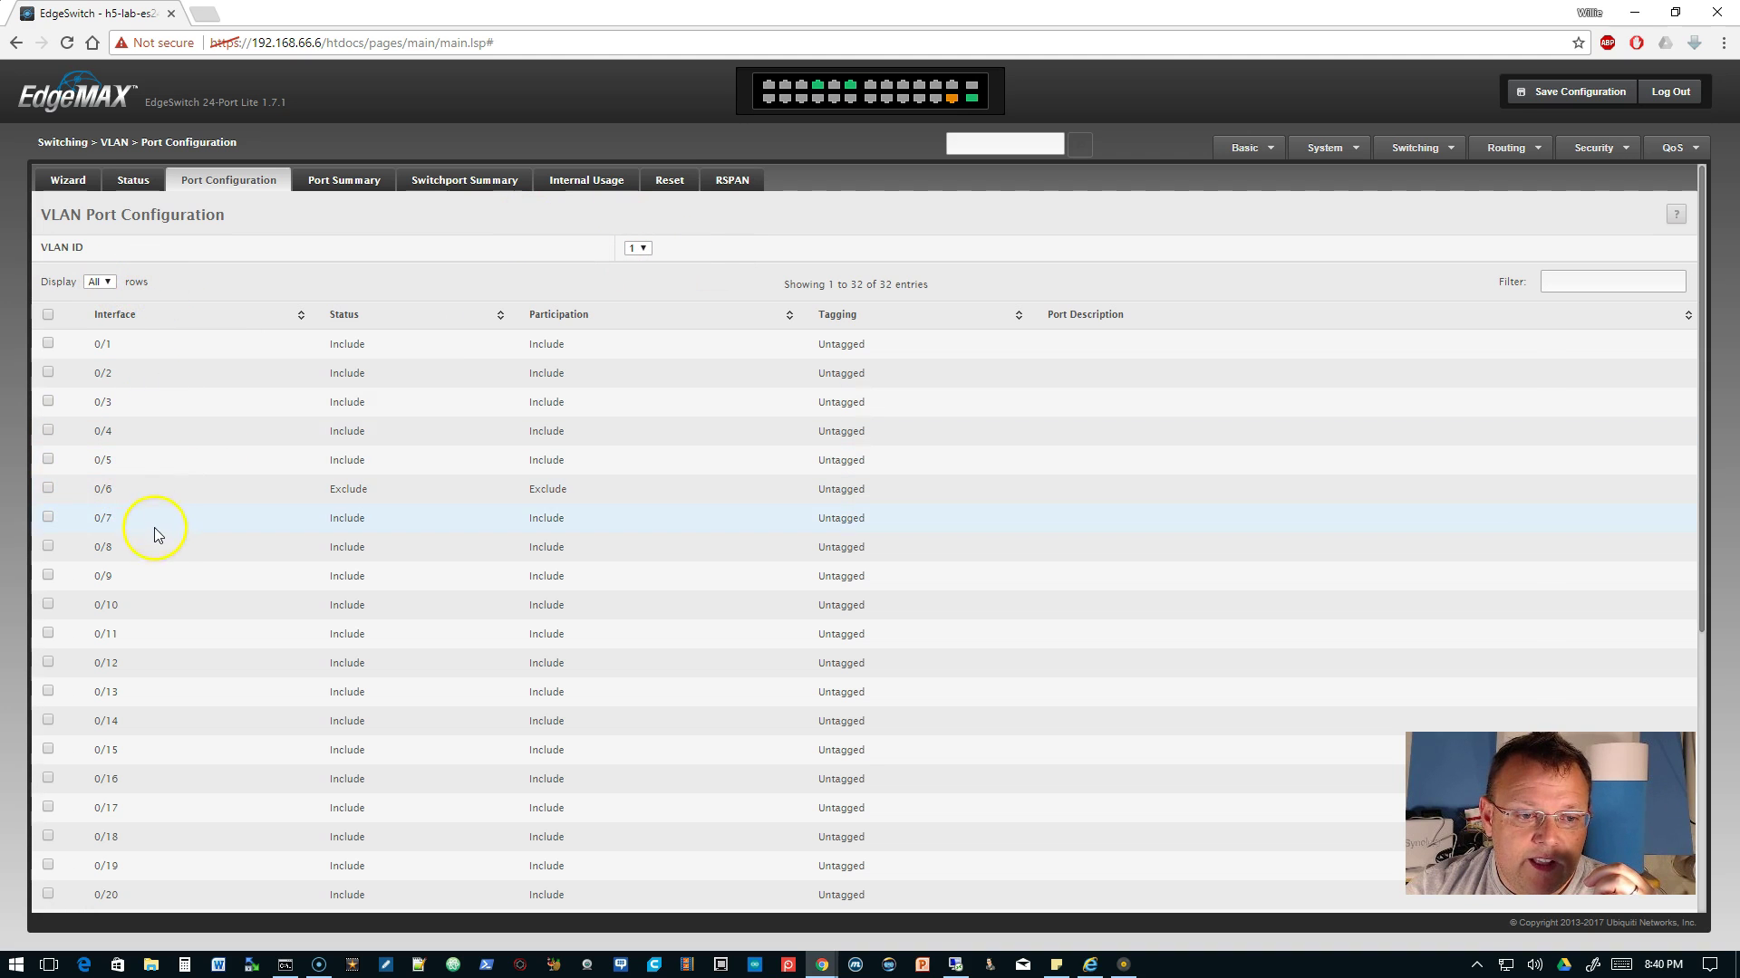
pyautogui.moveTo(334, 490); pyautogui.dragTo(514, 494)
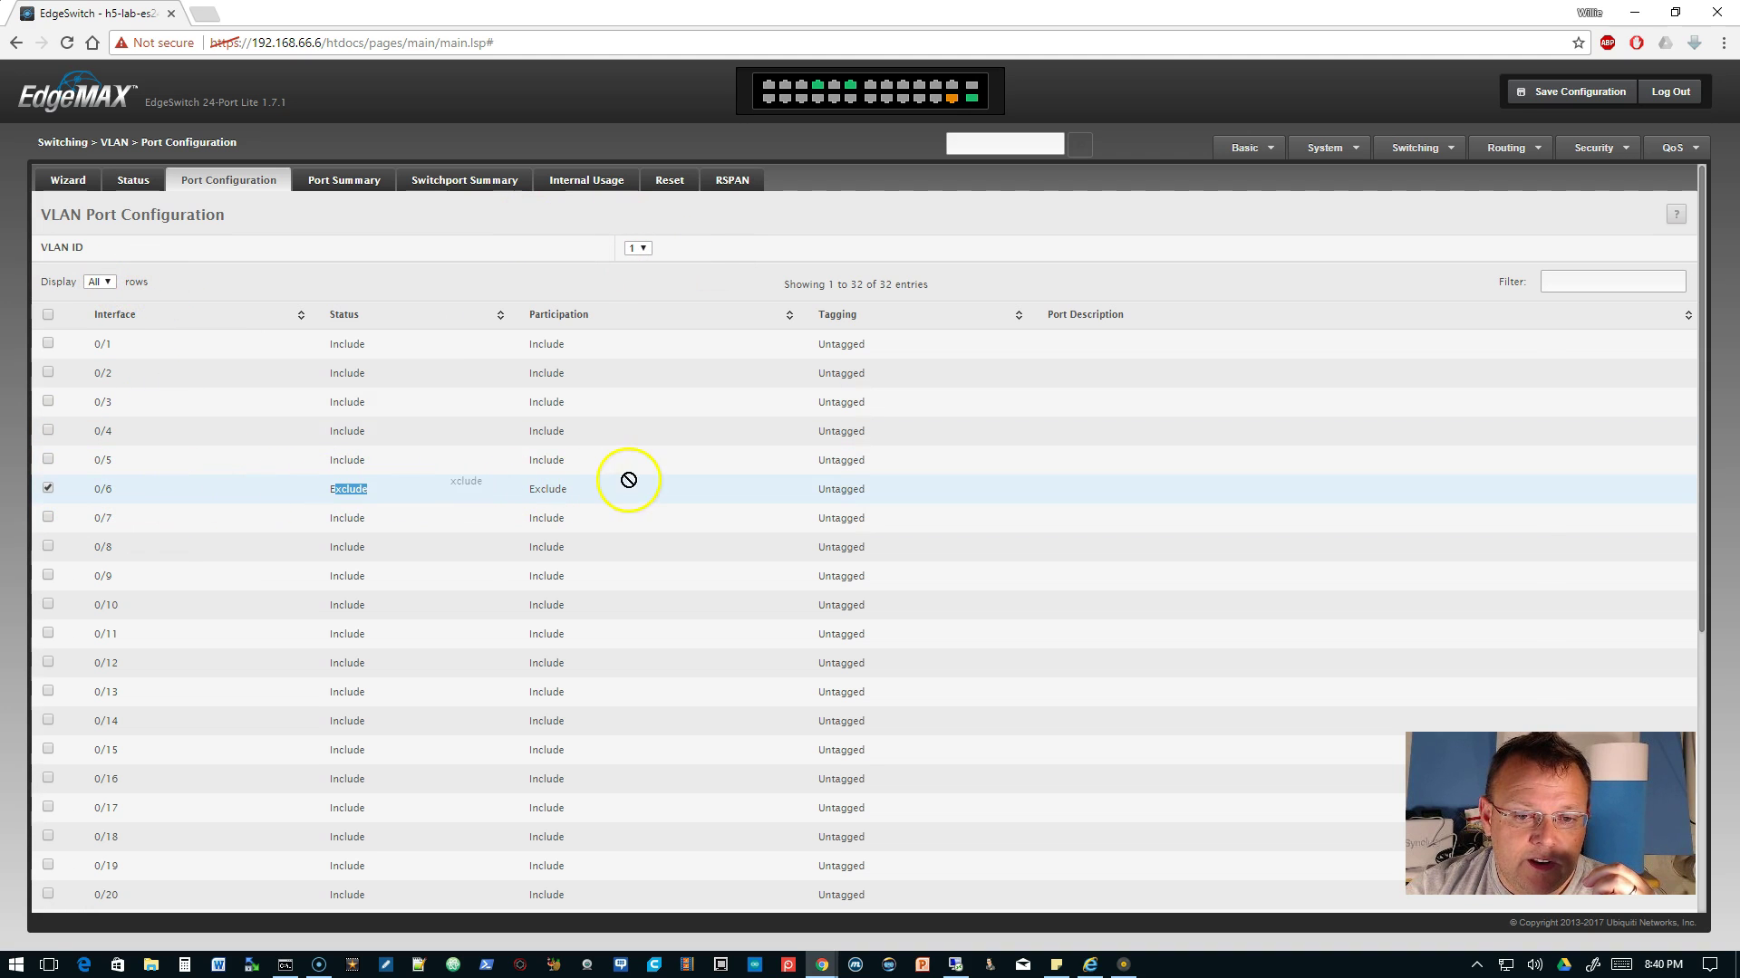
pyautogui.click(584, 499)
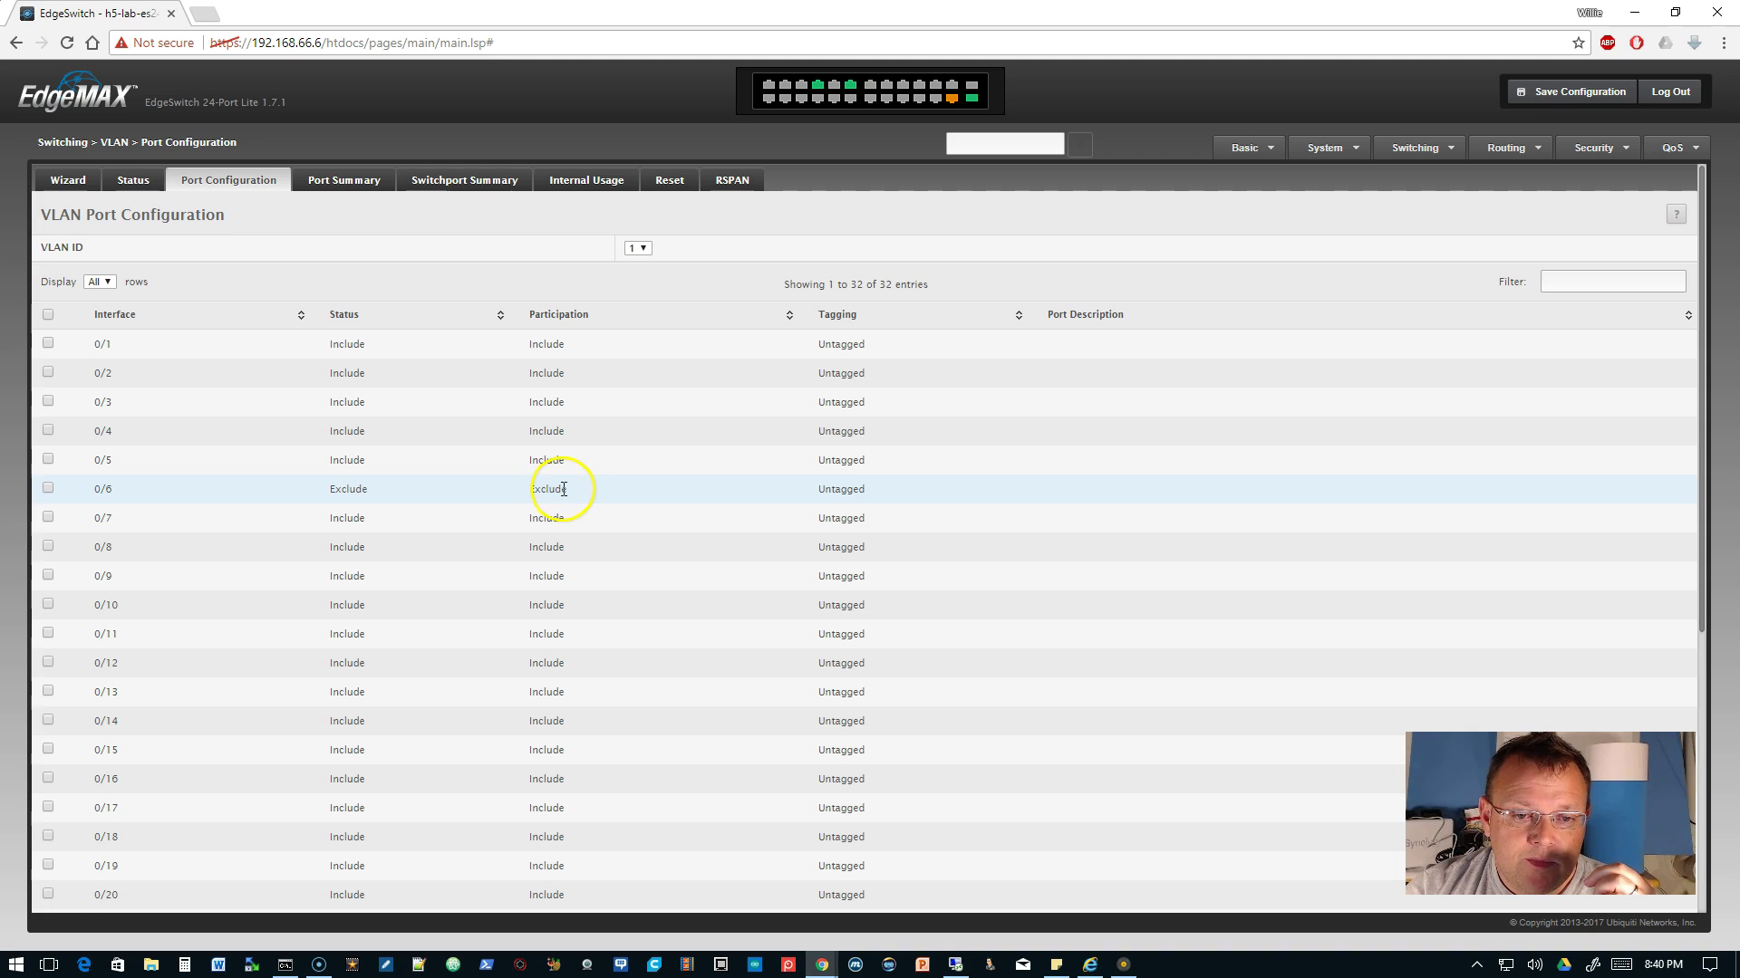
# Check interface 0/6 in the port configuration of VLAN 2 and in the VLAN port summary, and return to the port configuration
pyautogui.click(638, 249)
pyautogui.click(638, 274)
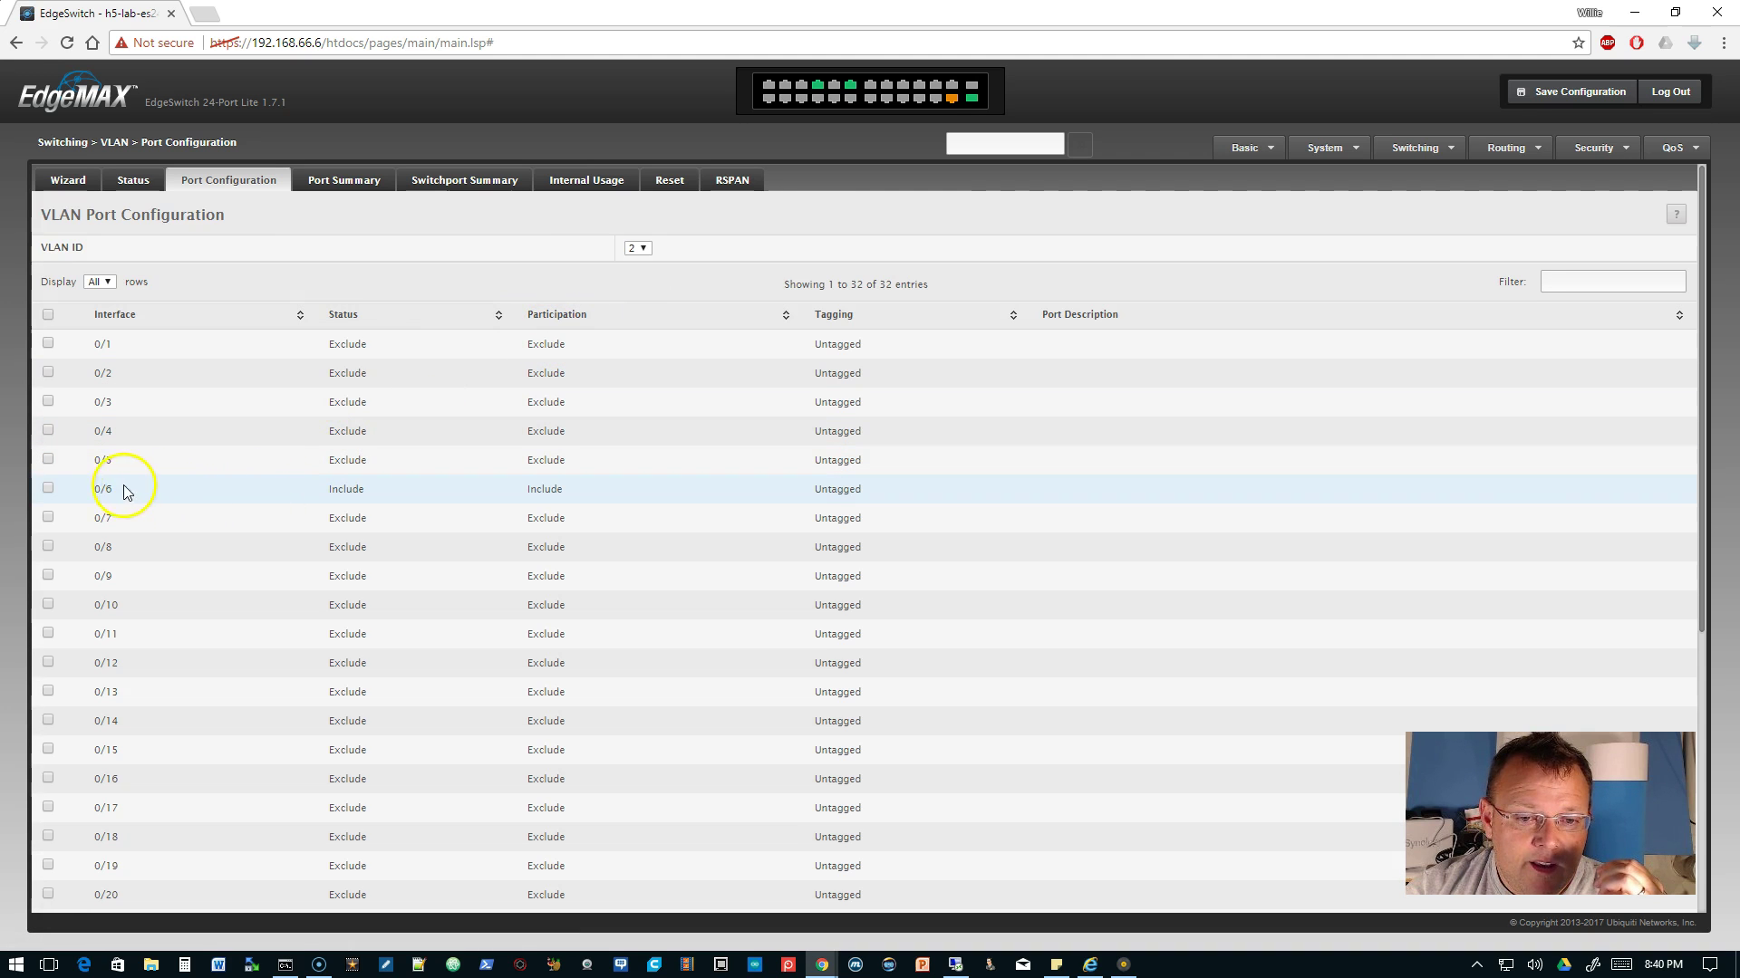
pyautogui.moveTo(91, 489); pyautogui.dragTo(233, 493)
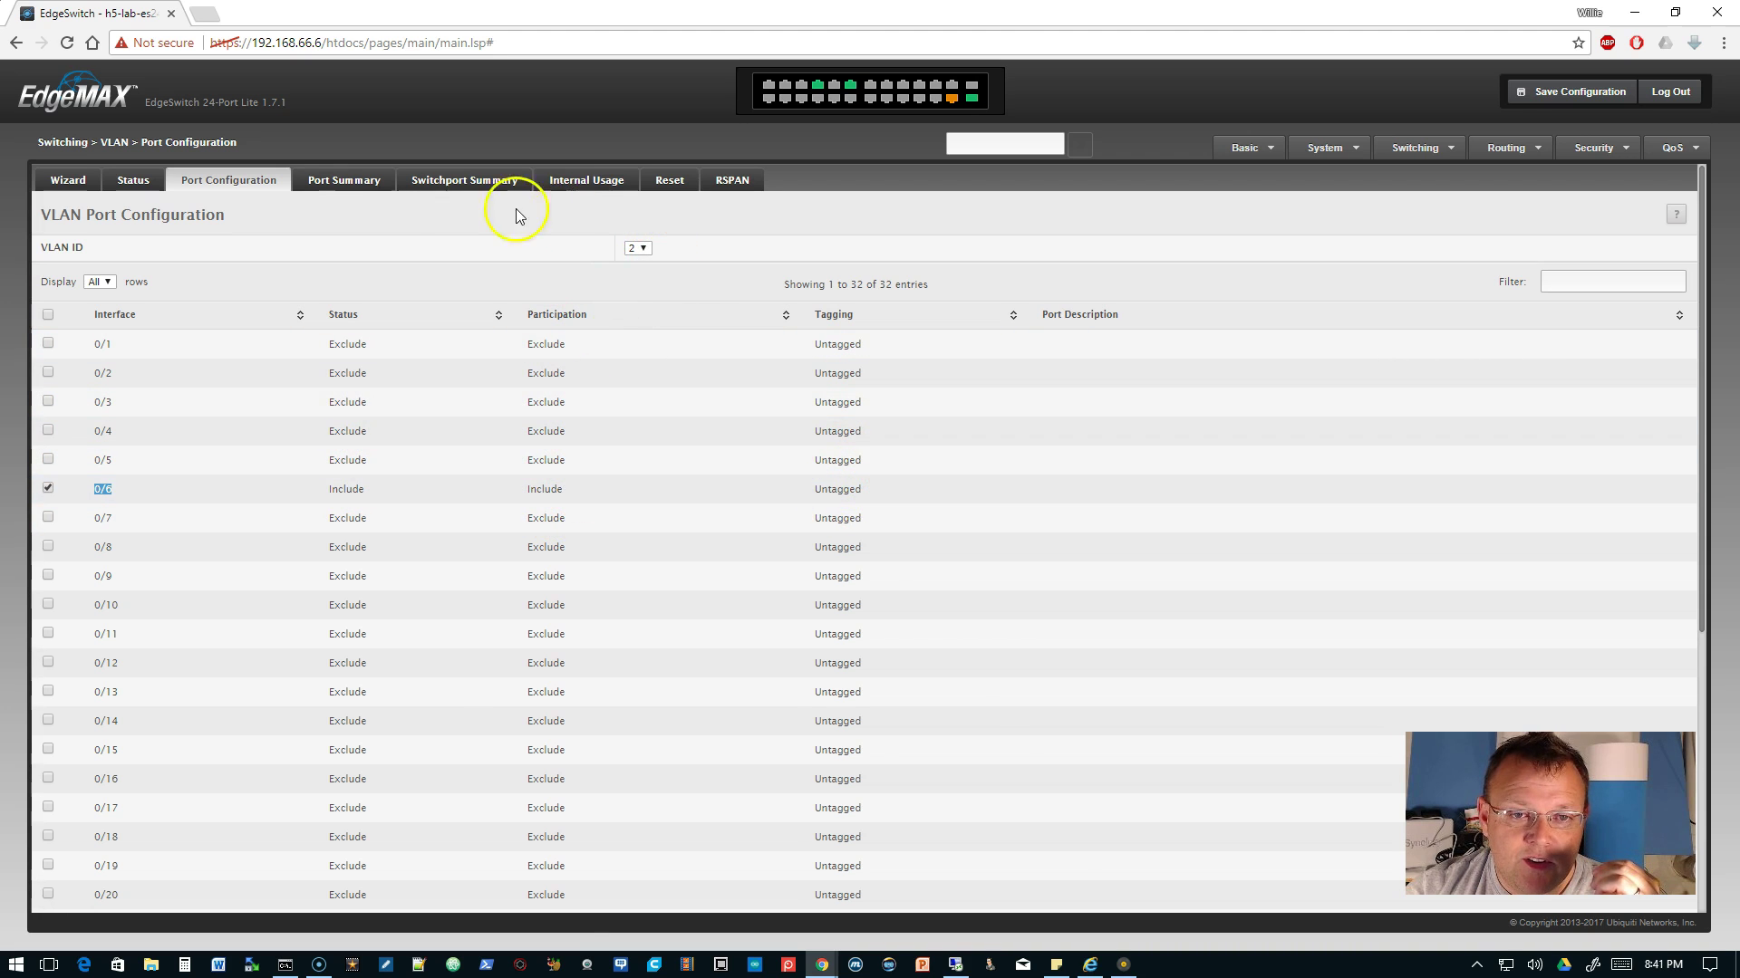
pyautogui.click(324, 181)
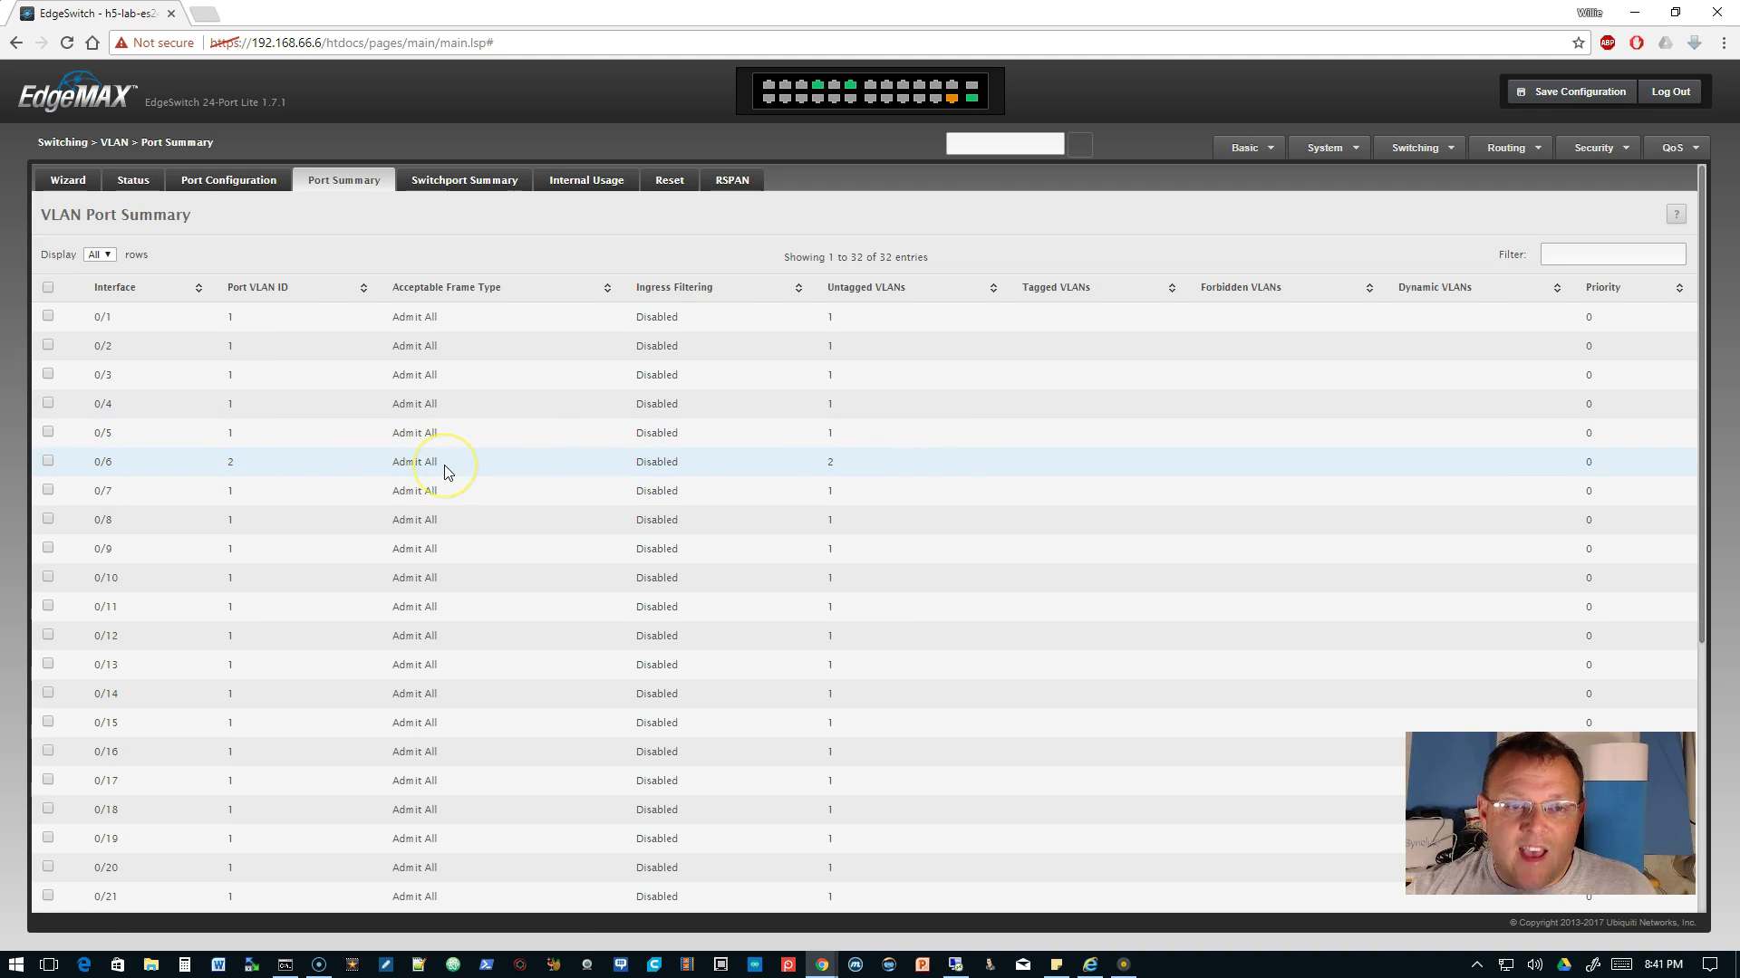
pyautogui.click(194, 178)
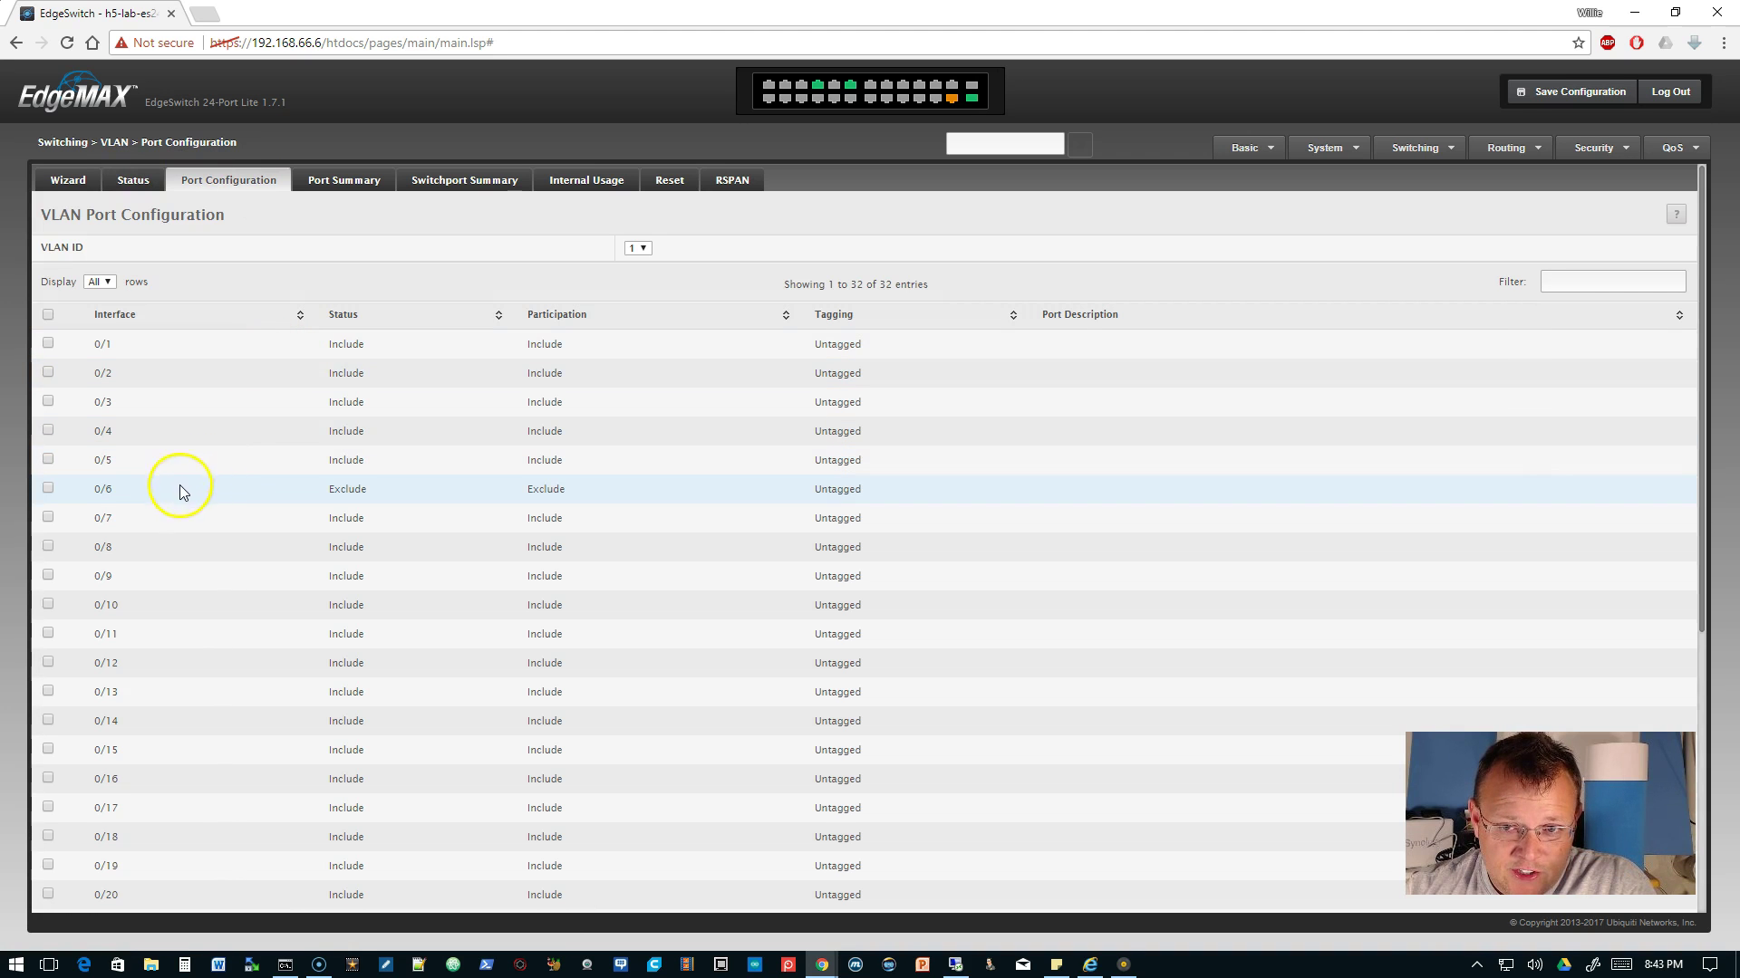
# Review interface 0/6's participation and tagging settings for VLAN 1 without changing them, and view the VLAN status list
pyautogui.click(48, 490)
pyautogui.scroll(-5, 616, 679)
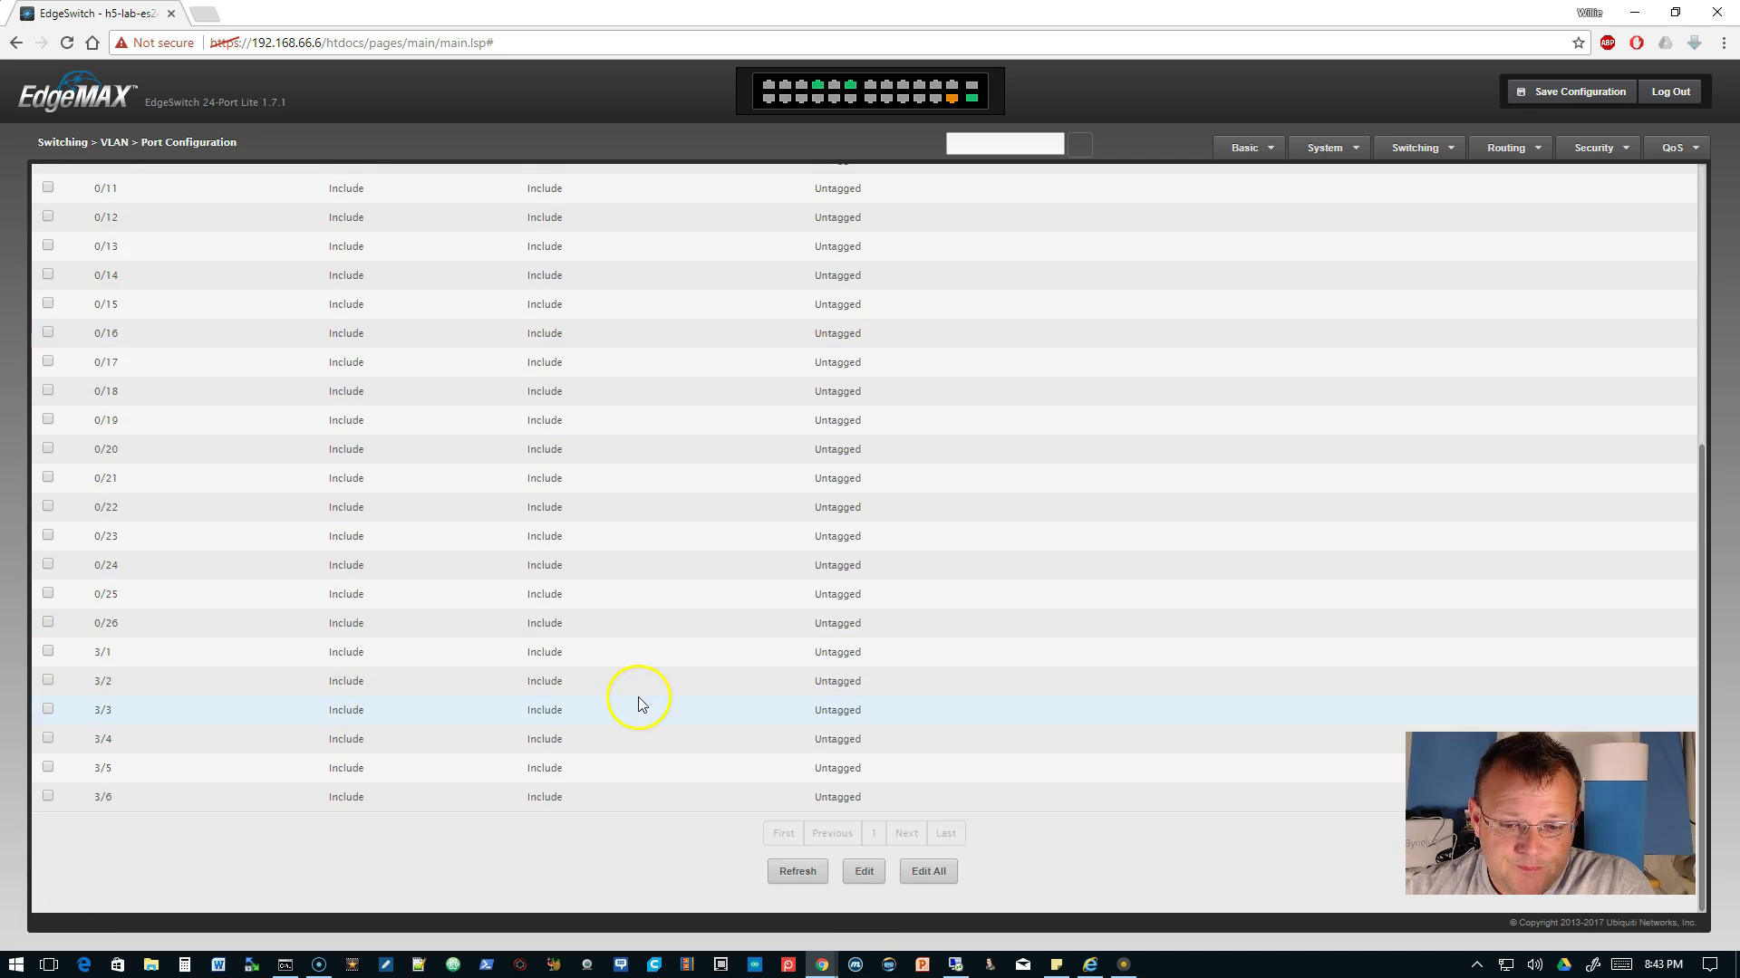
pyautogui.scroll(1, 752, 816)
pyautogui.scroll(-1, 834, 804)
pyautogui.click(863, 872)
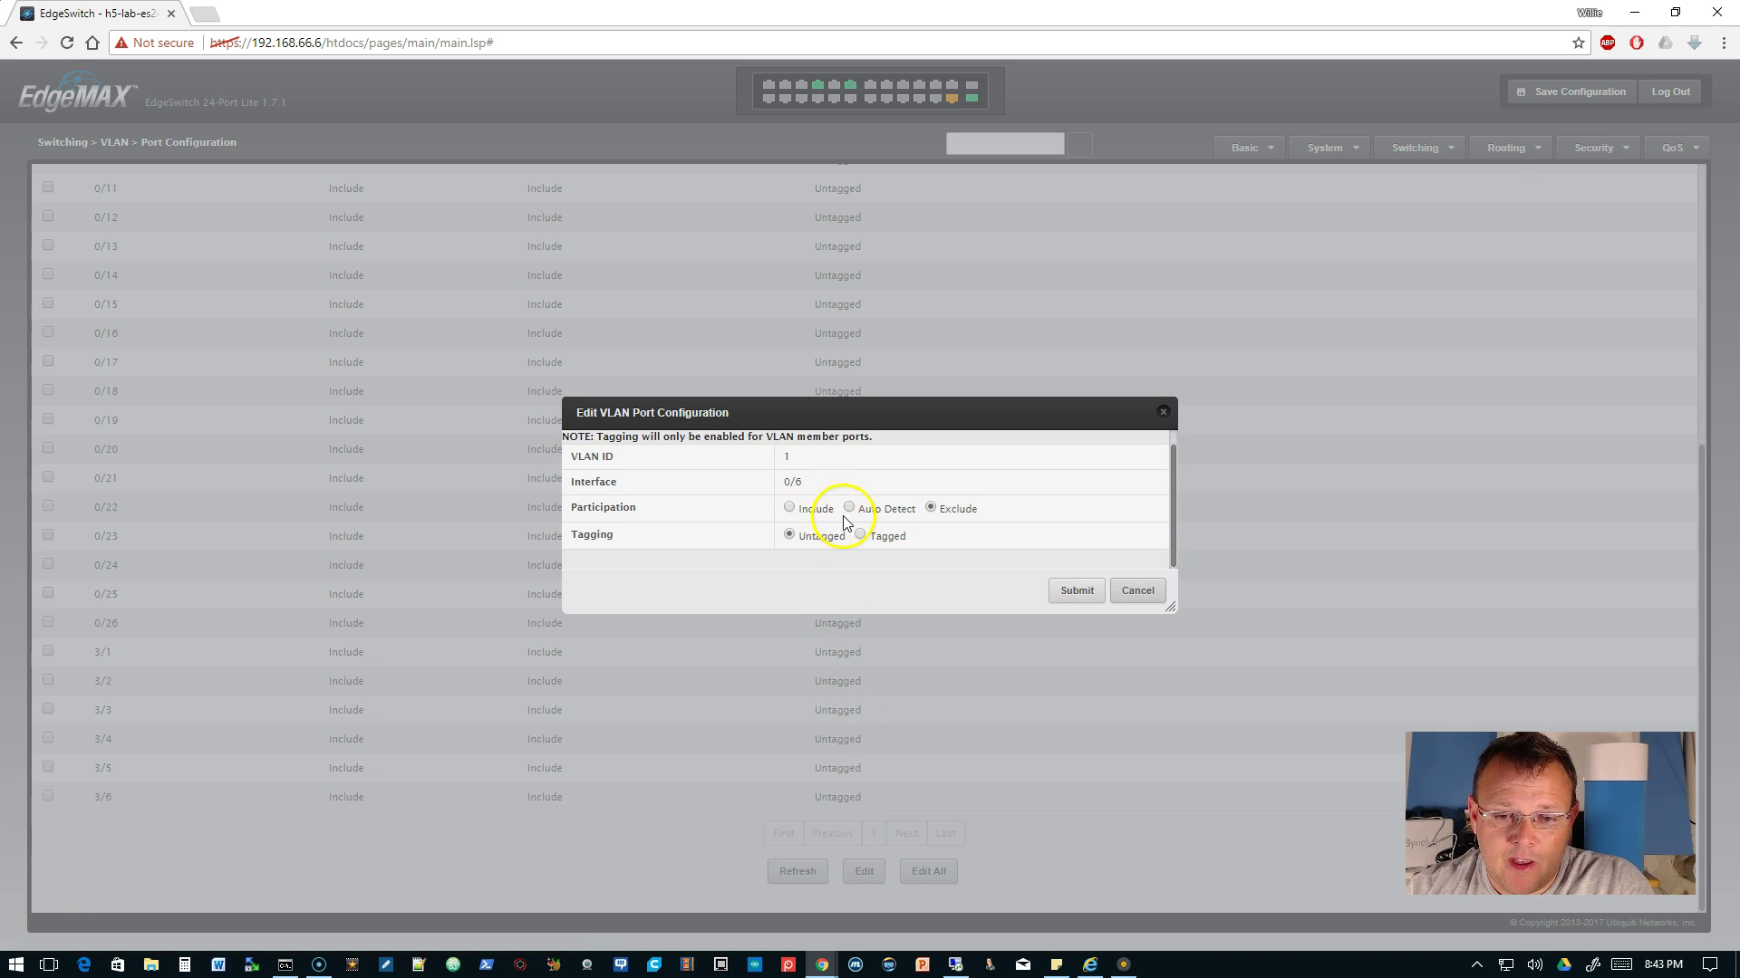
pyautogui.click(1122, 596)
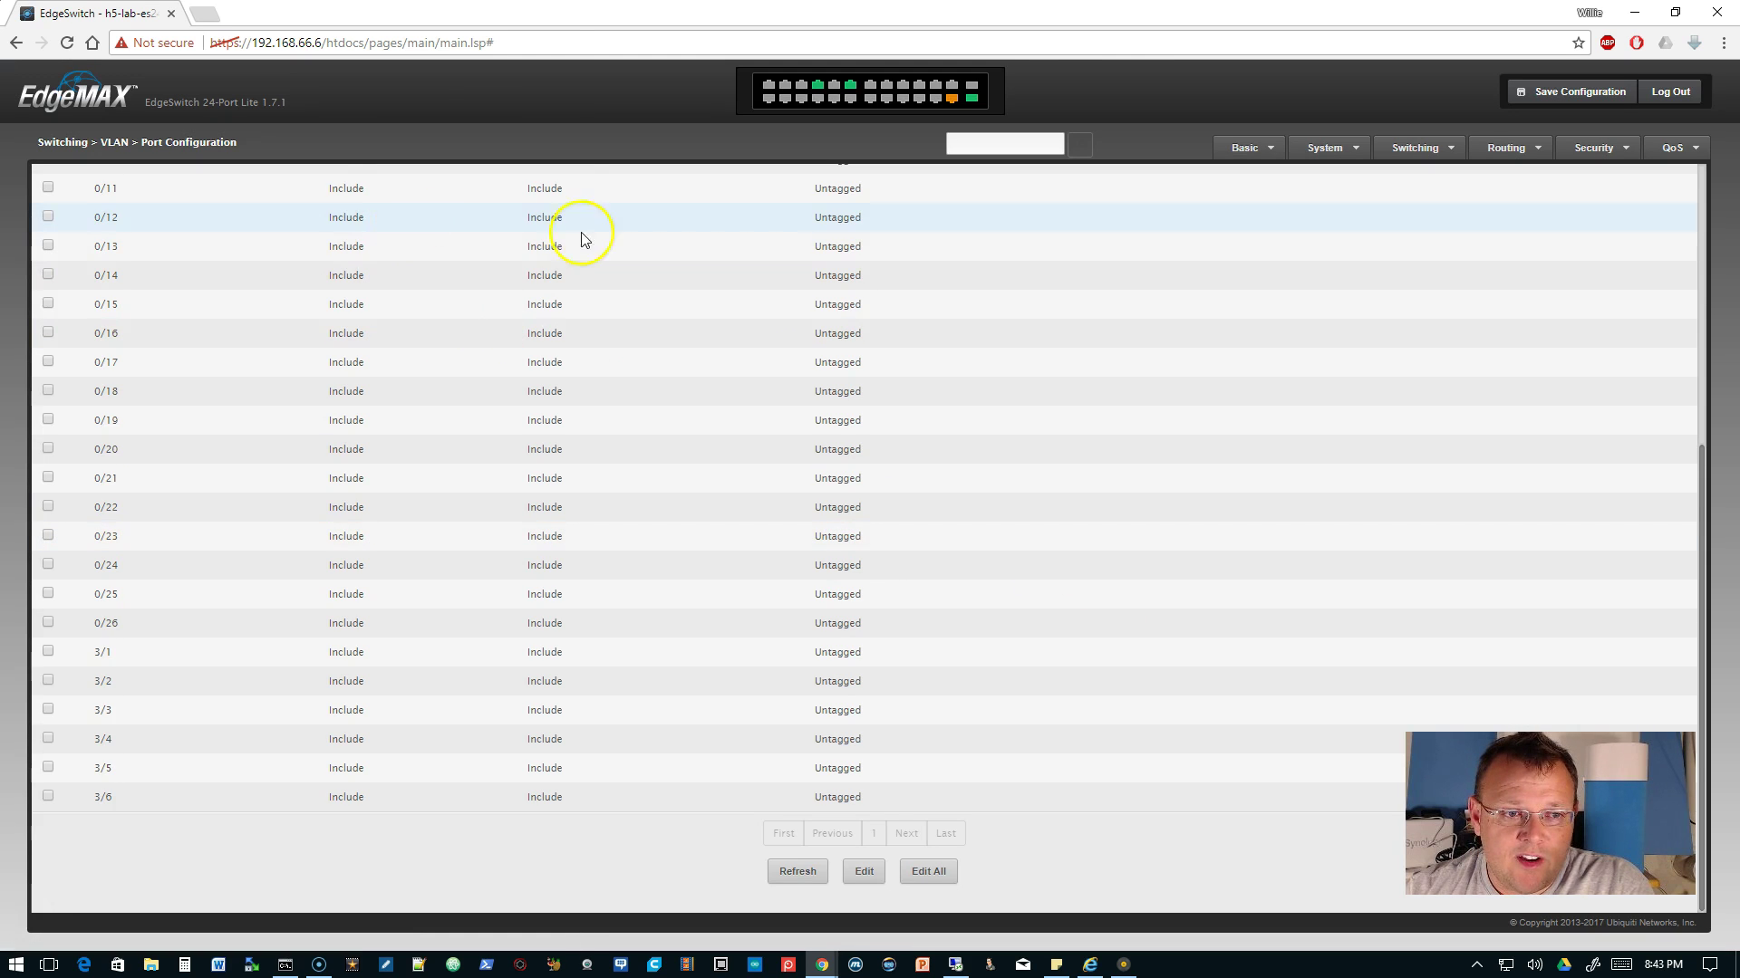
pyautogui.scroll(5, 803, 517)
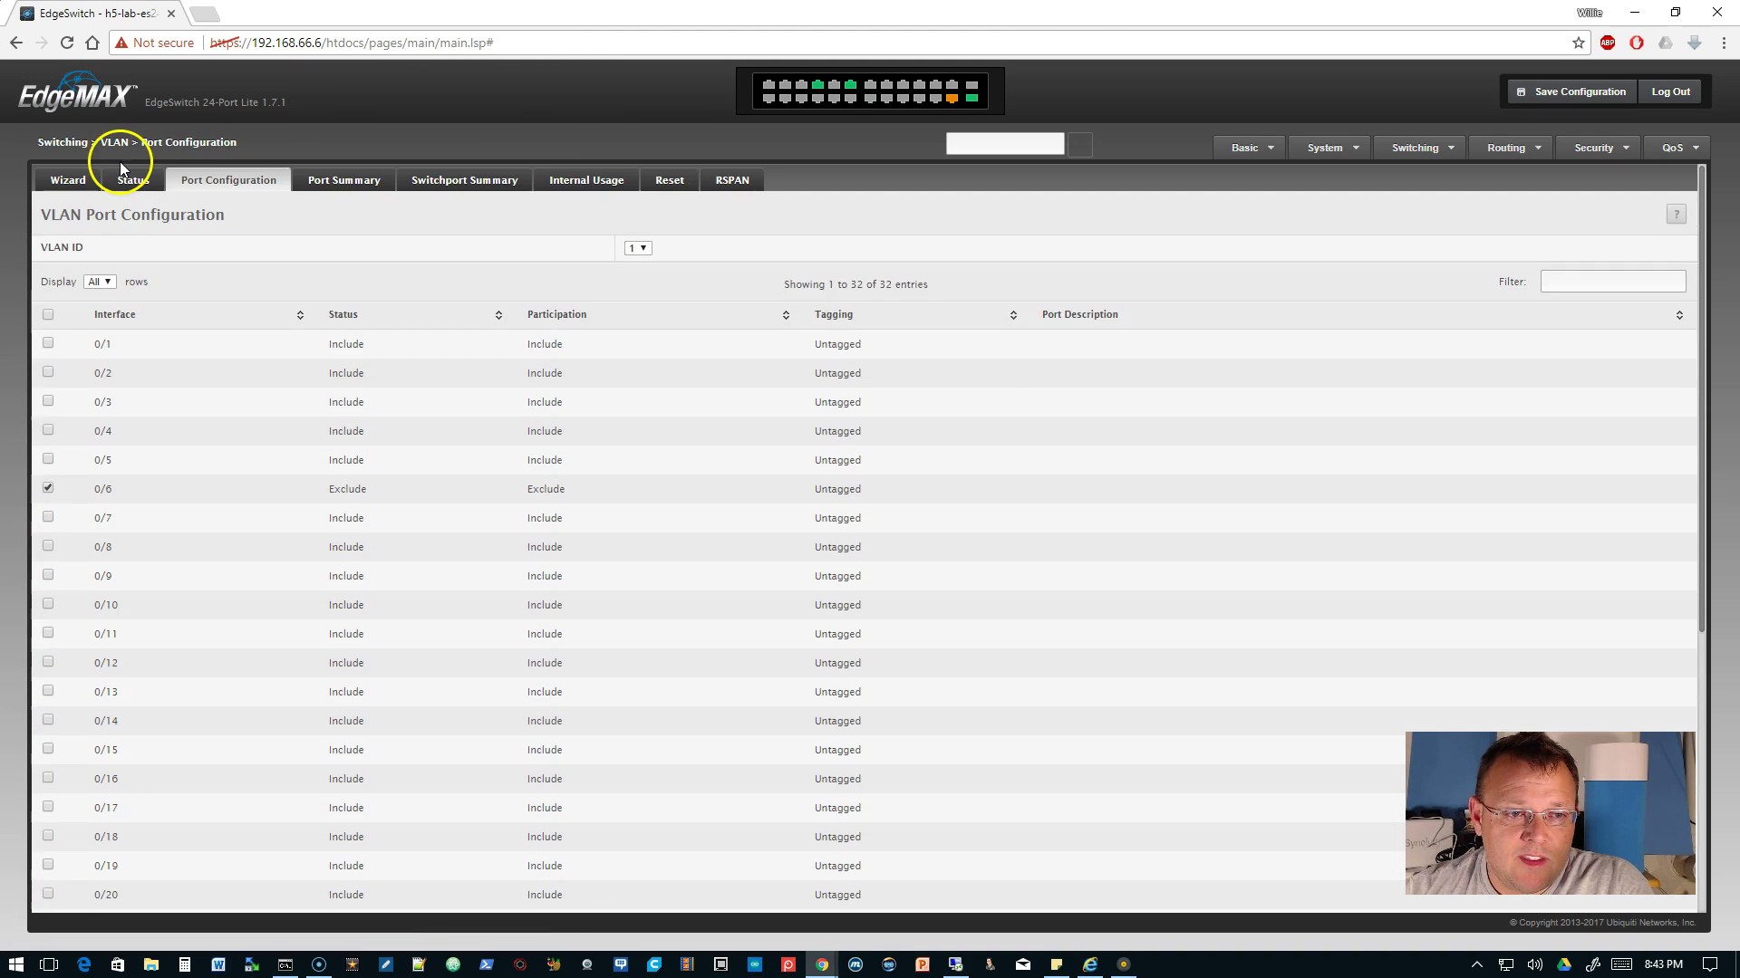
pyautogui.click(130, 177)
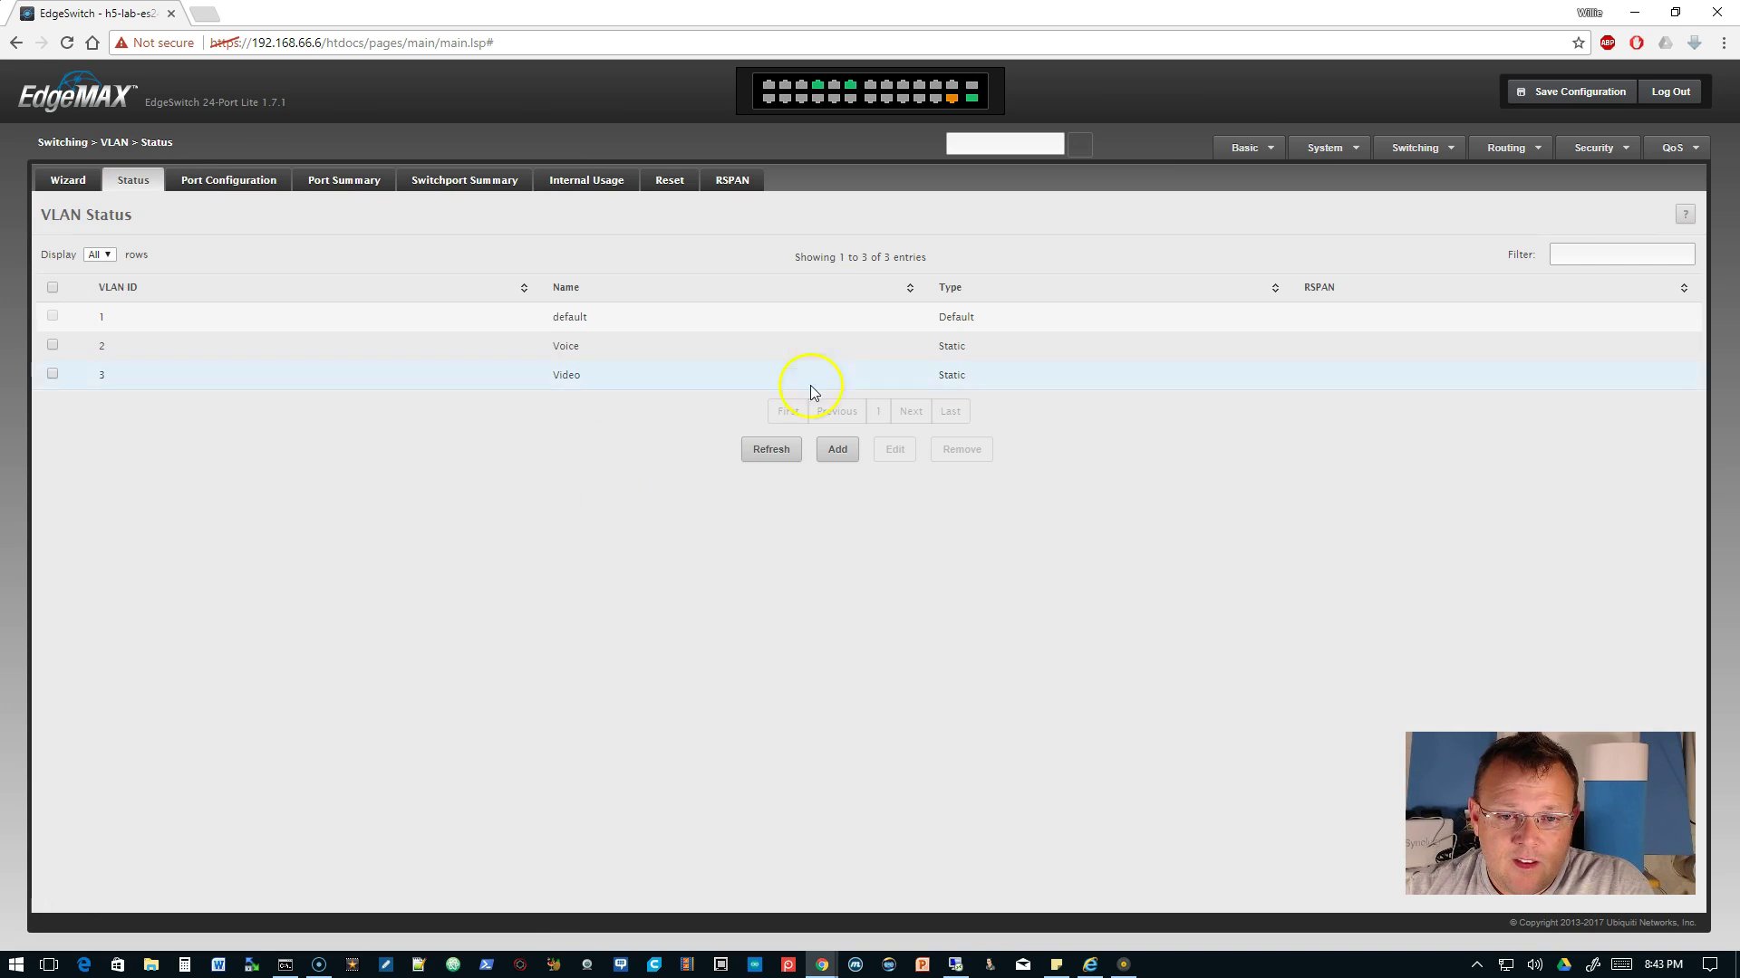
# Open the port configuration of interface 0/6 for editing from the basic Port Summary
pyautogui.click(1328, 149)
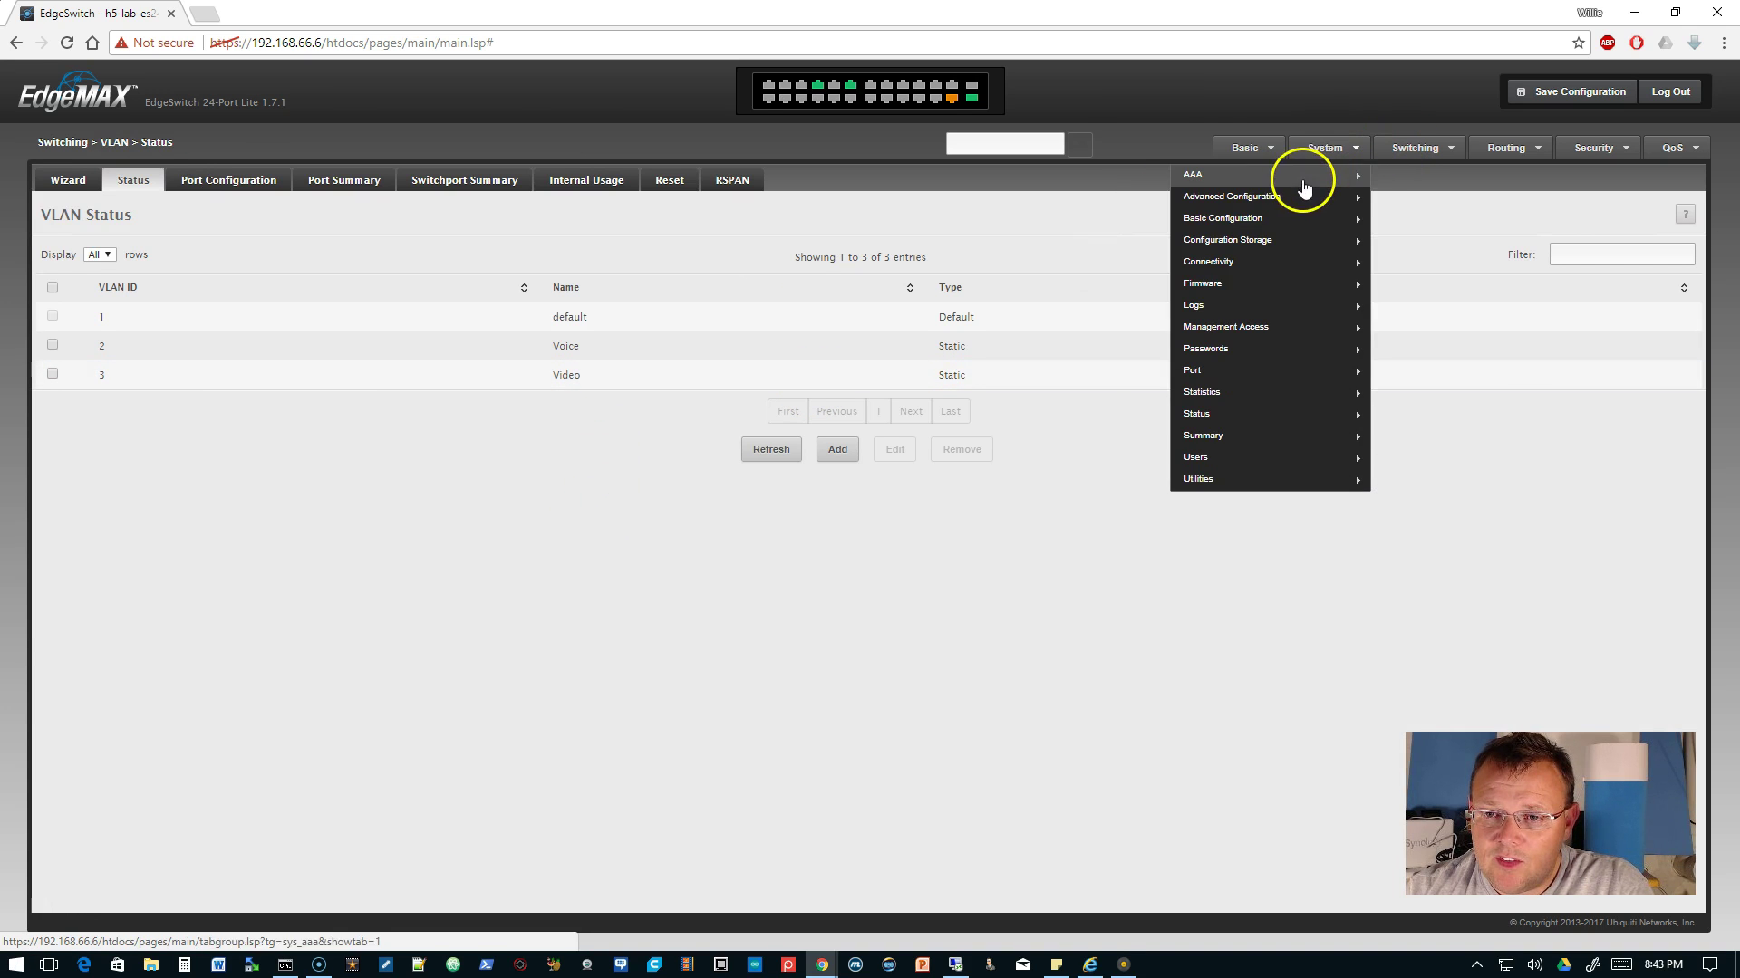
pyautogui.click(1246, 147)
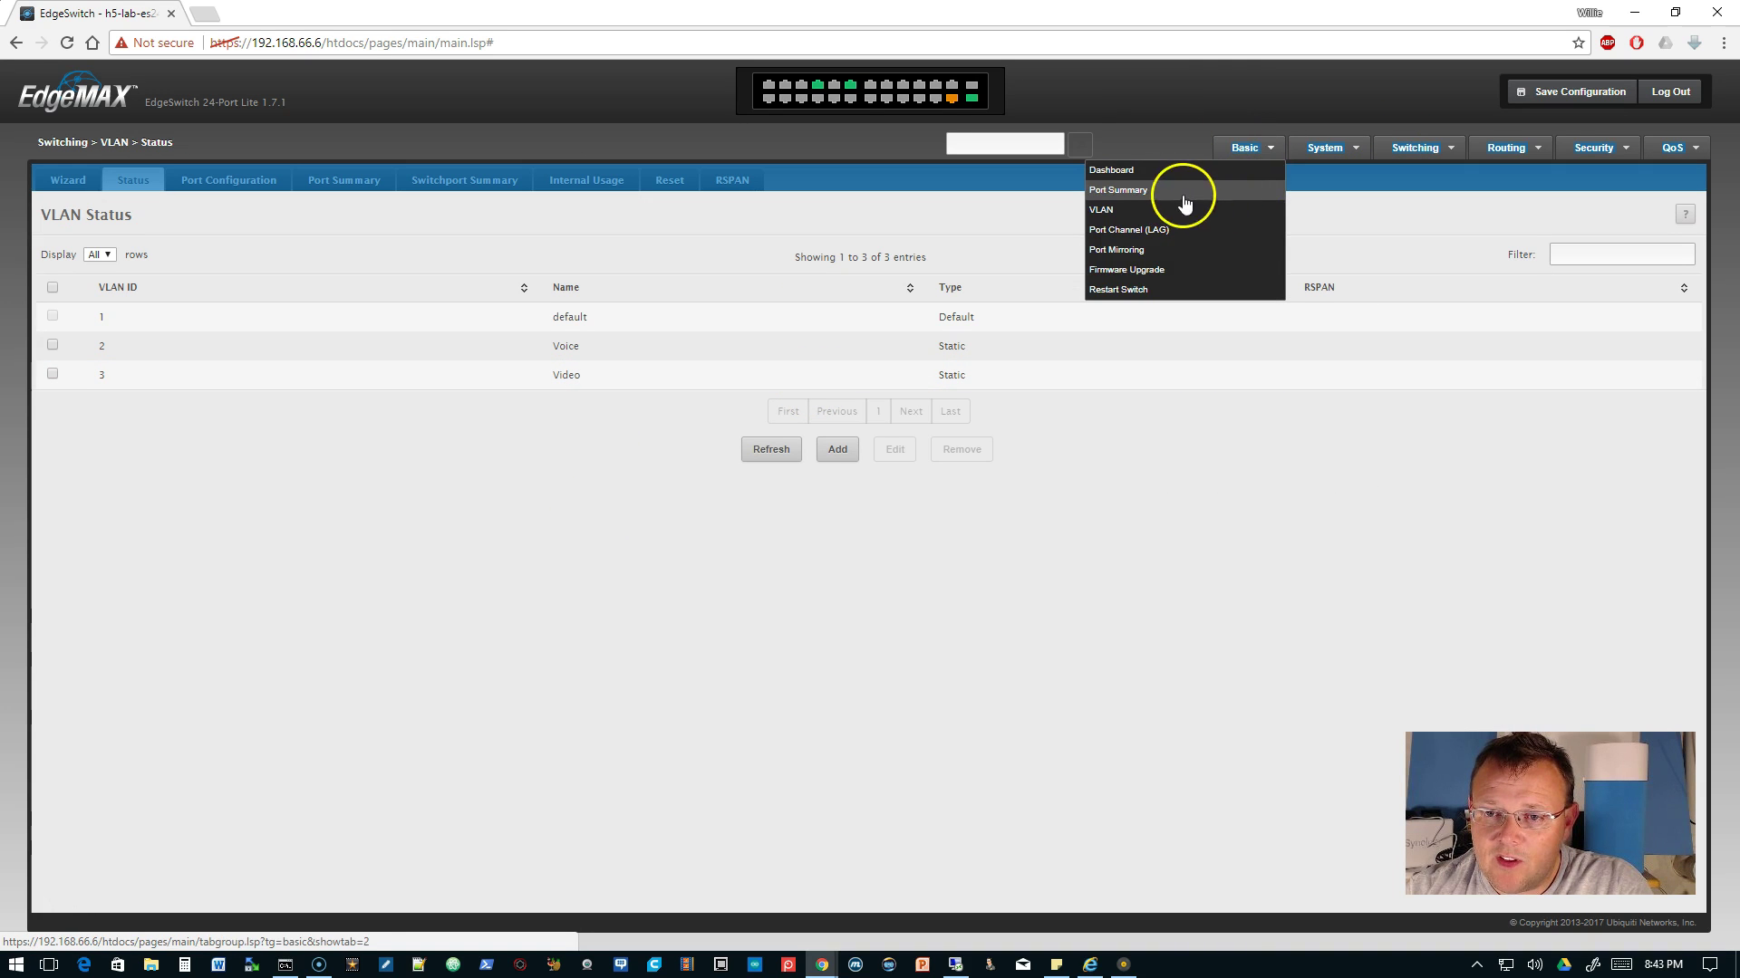
pyautogui.click(1143, 192)
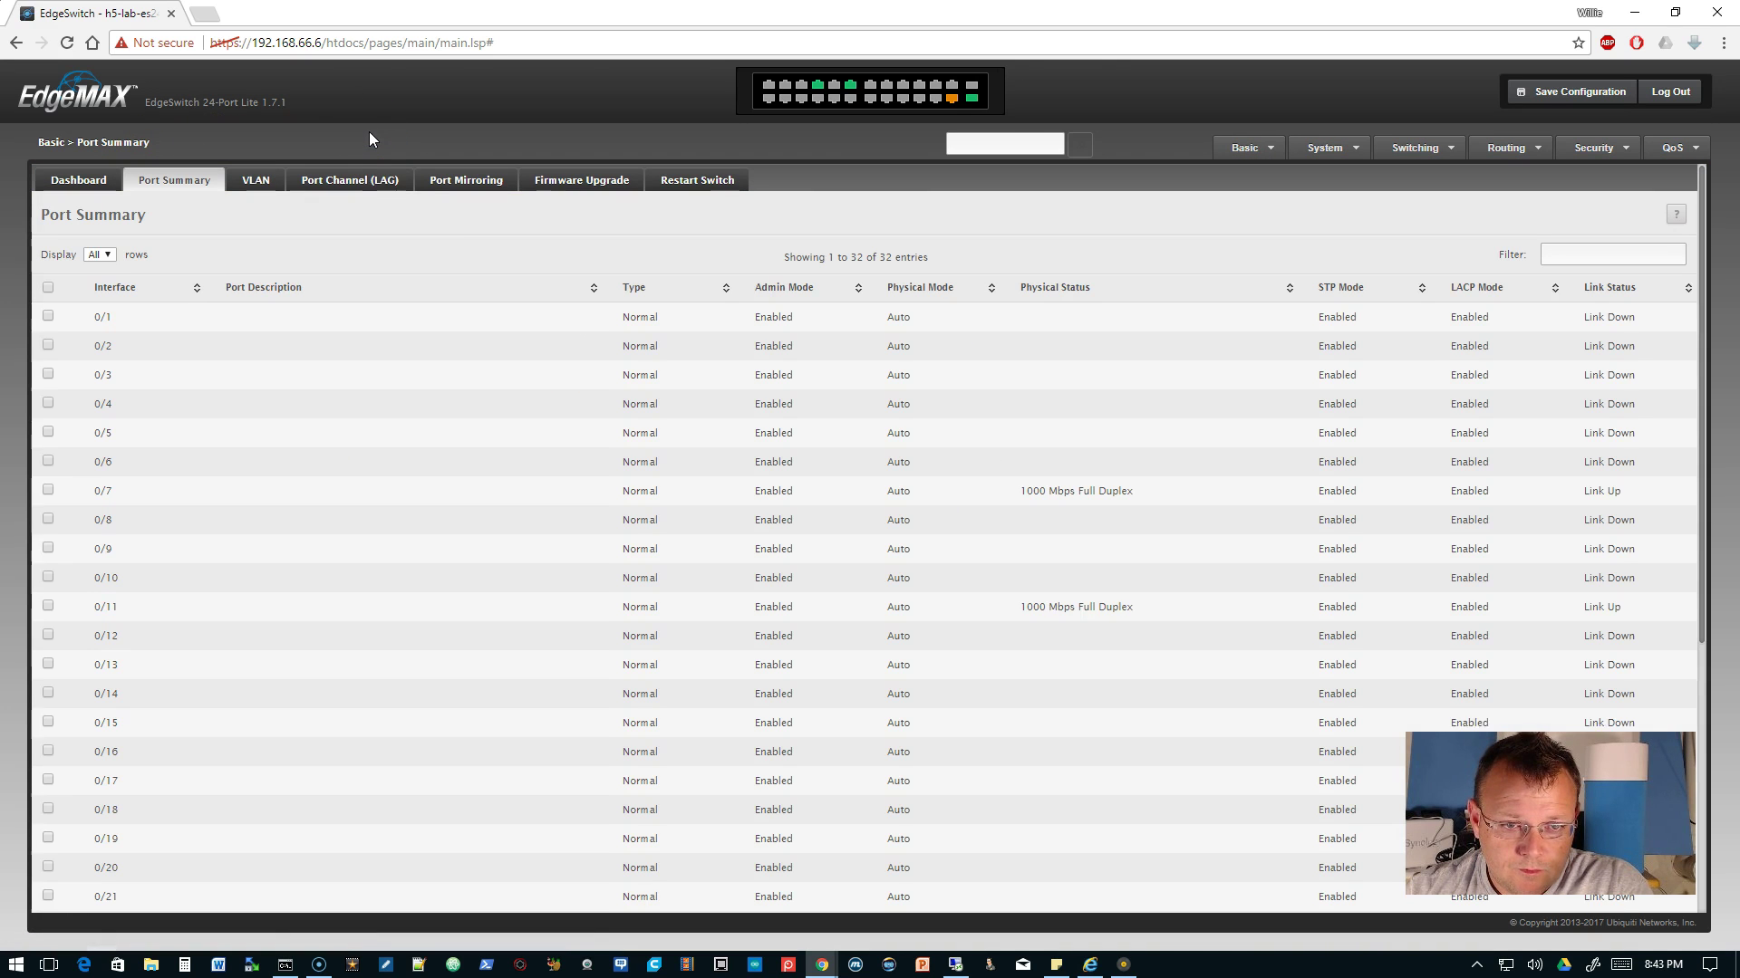
pyautogui.click(443, 194)
pyautogui.click(48, 461)
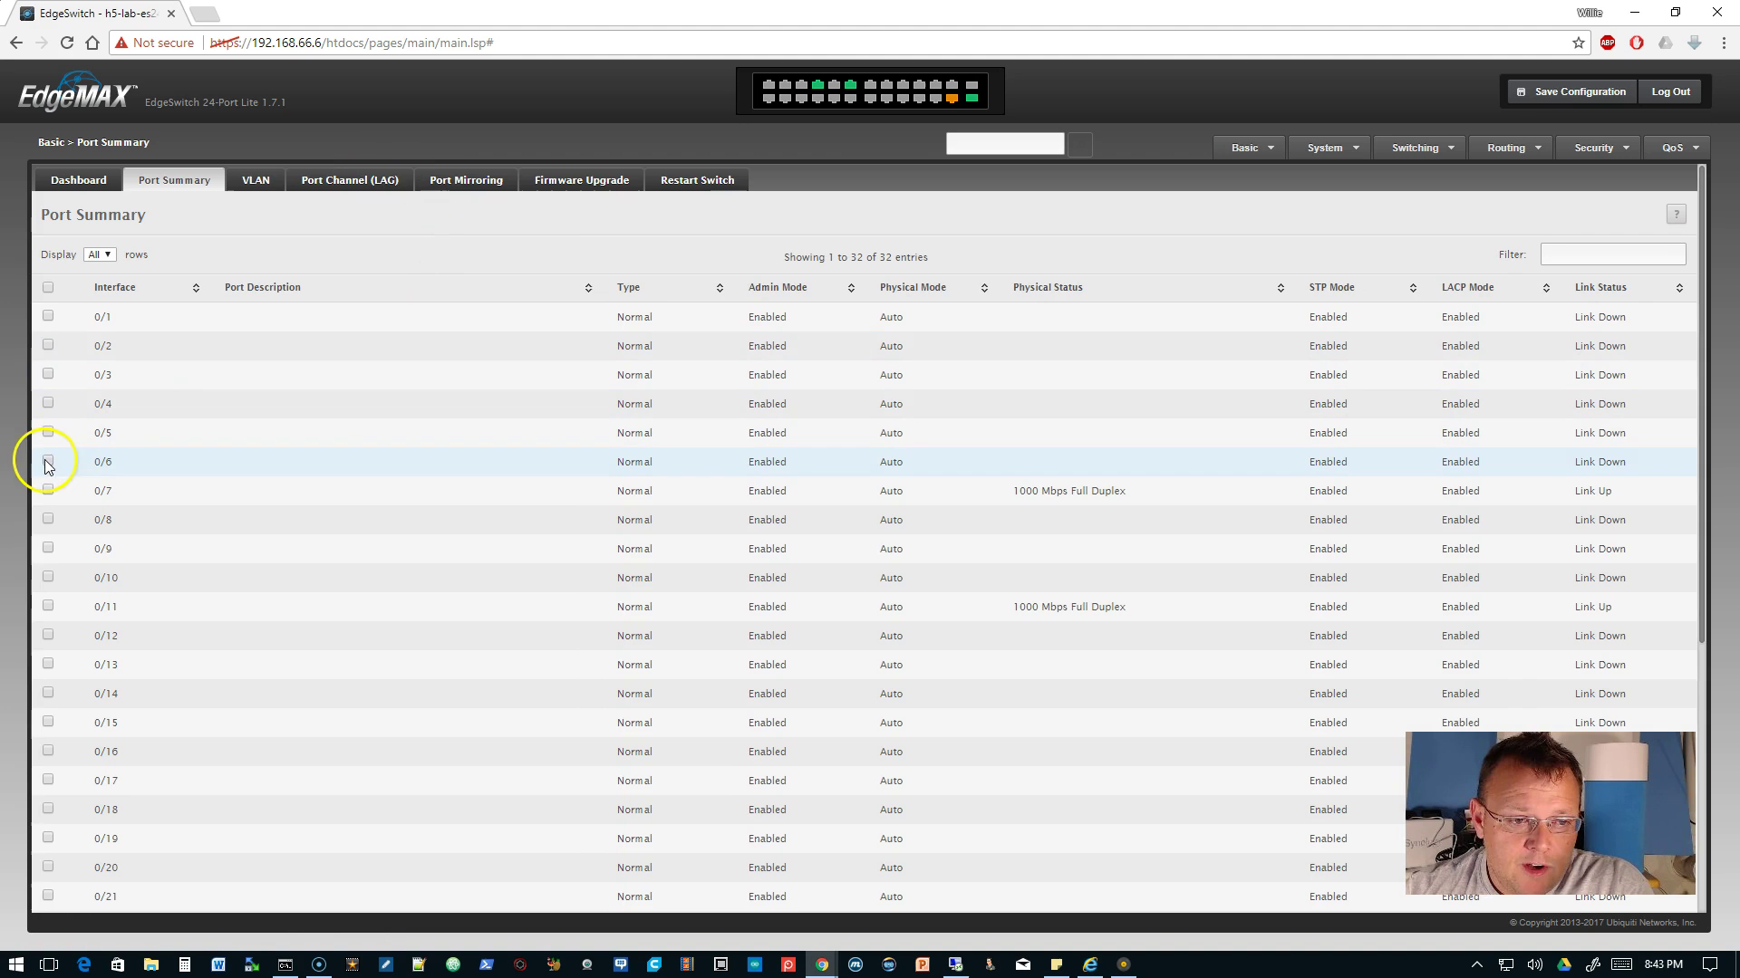
pyautogui.scroll(-1, 637, 548)
pyautogui.scroll(-4, 637, 548)
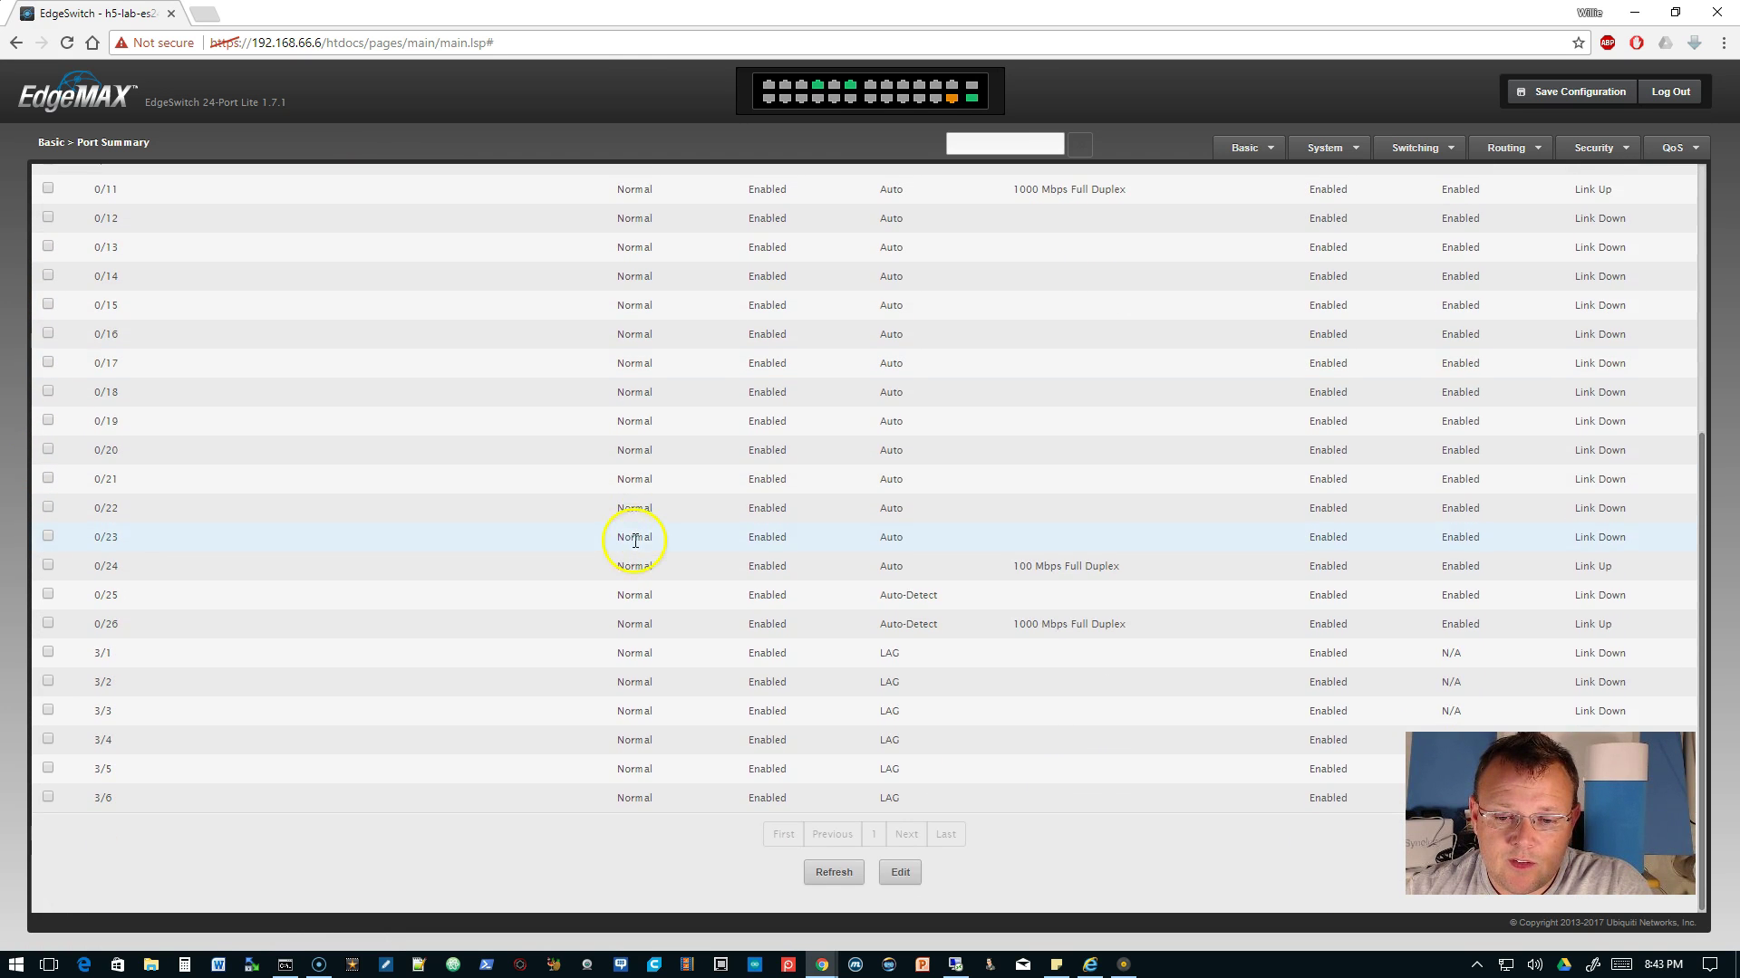
pyautogui.click(906, 874)
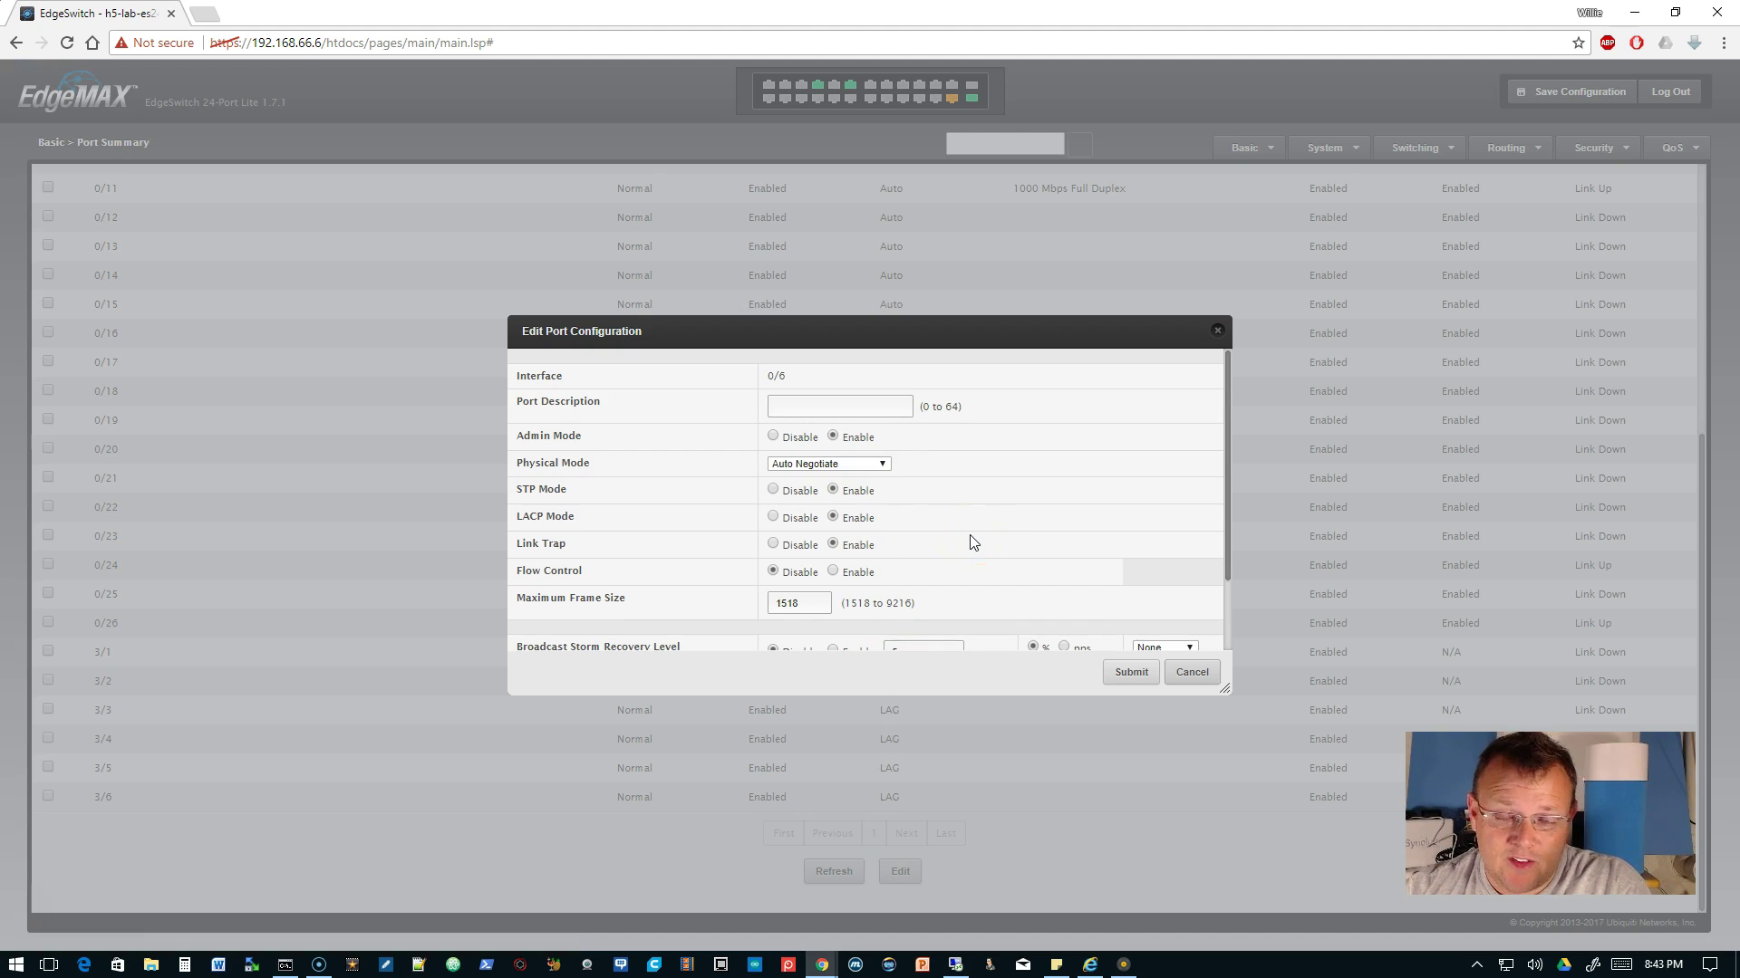
pyautogui.scroll(-1, 970, 543)
pyautogui.scroll(1, 970, 544)
# Enter a port description with the owner's name in possessive form plus "Test Port", disable admin mode, and view the physical mode options
pyautogui.click(860, 402)
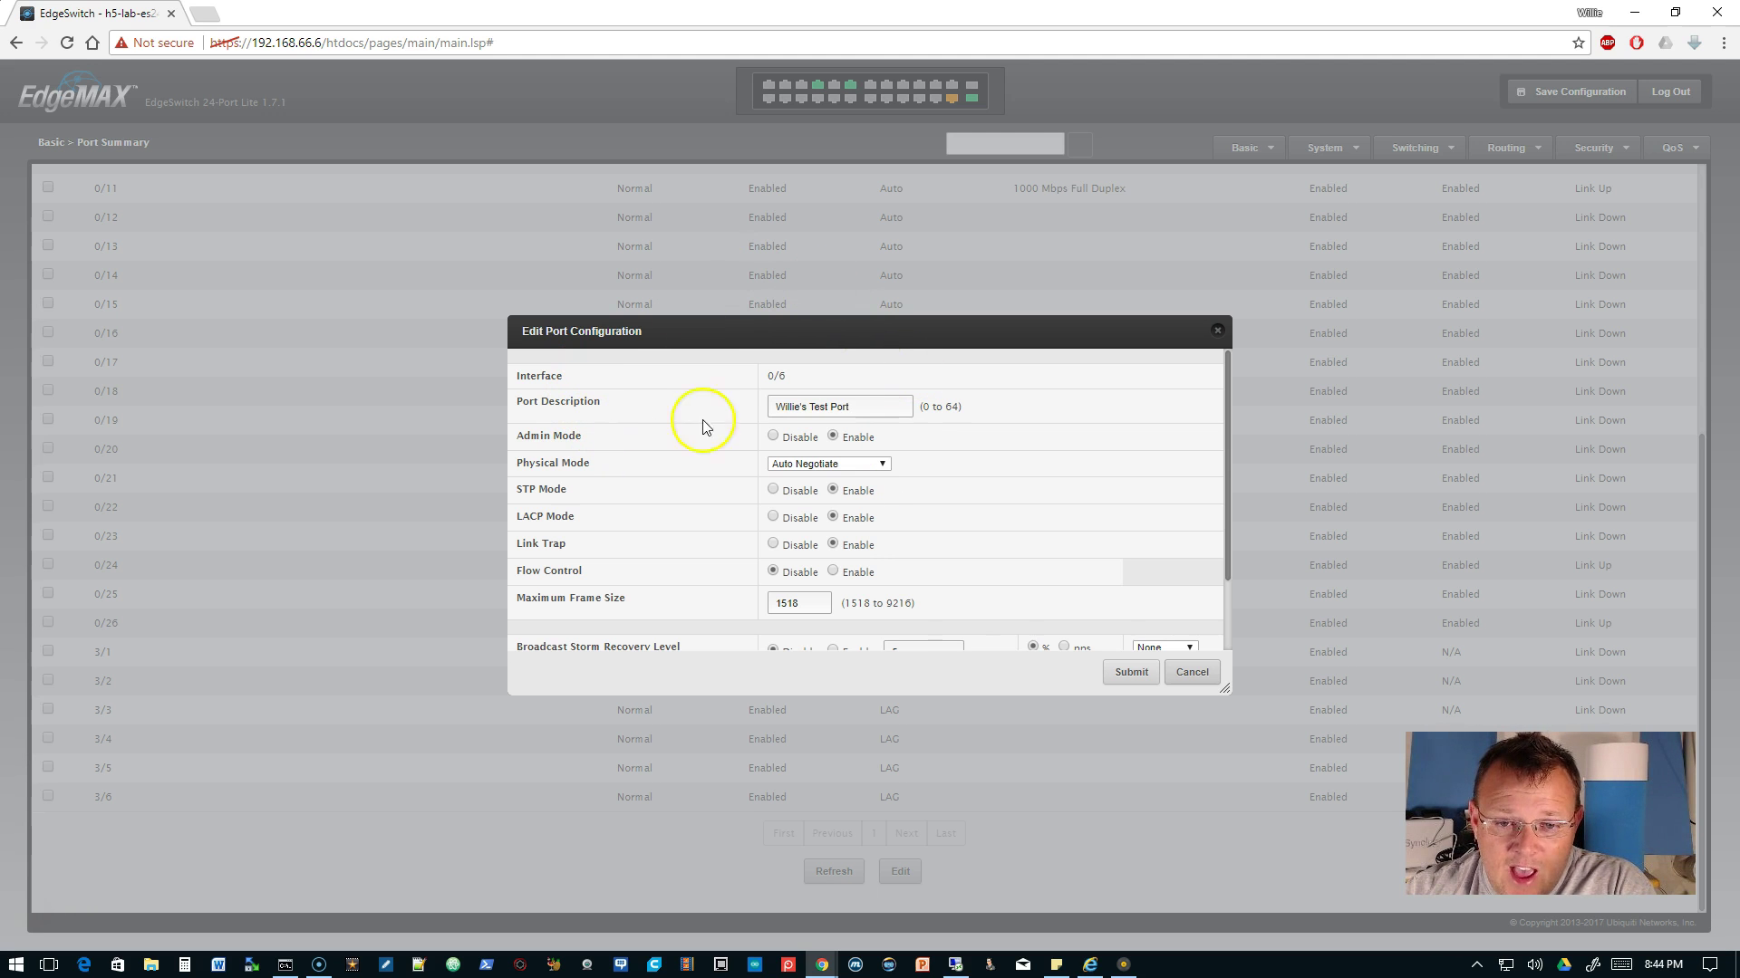
pyautogui.click(772, 437)
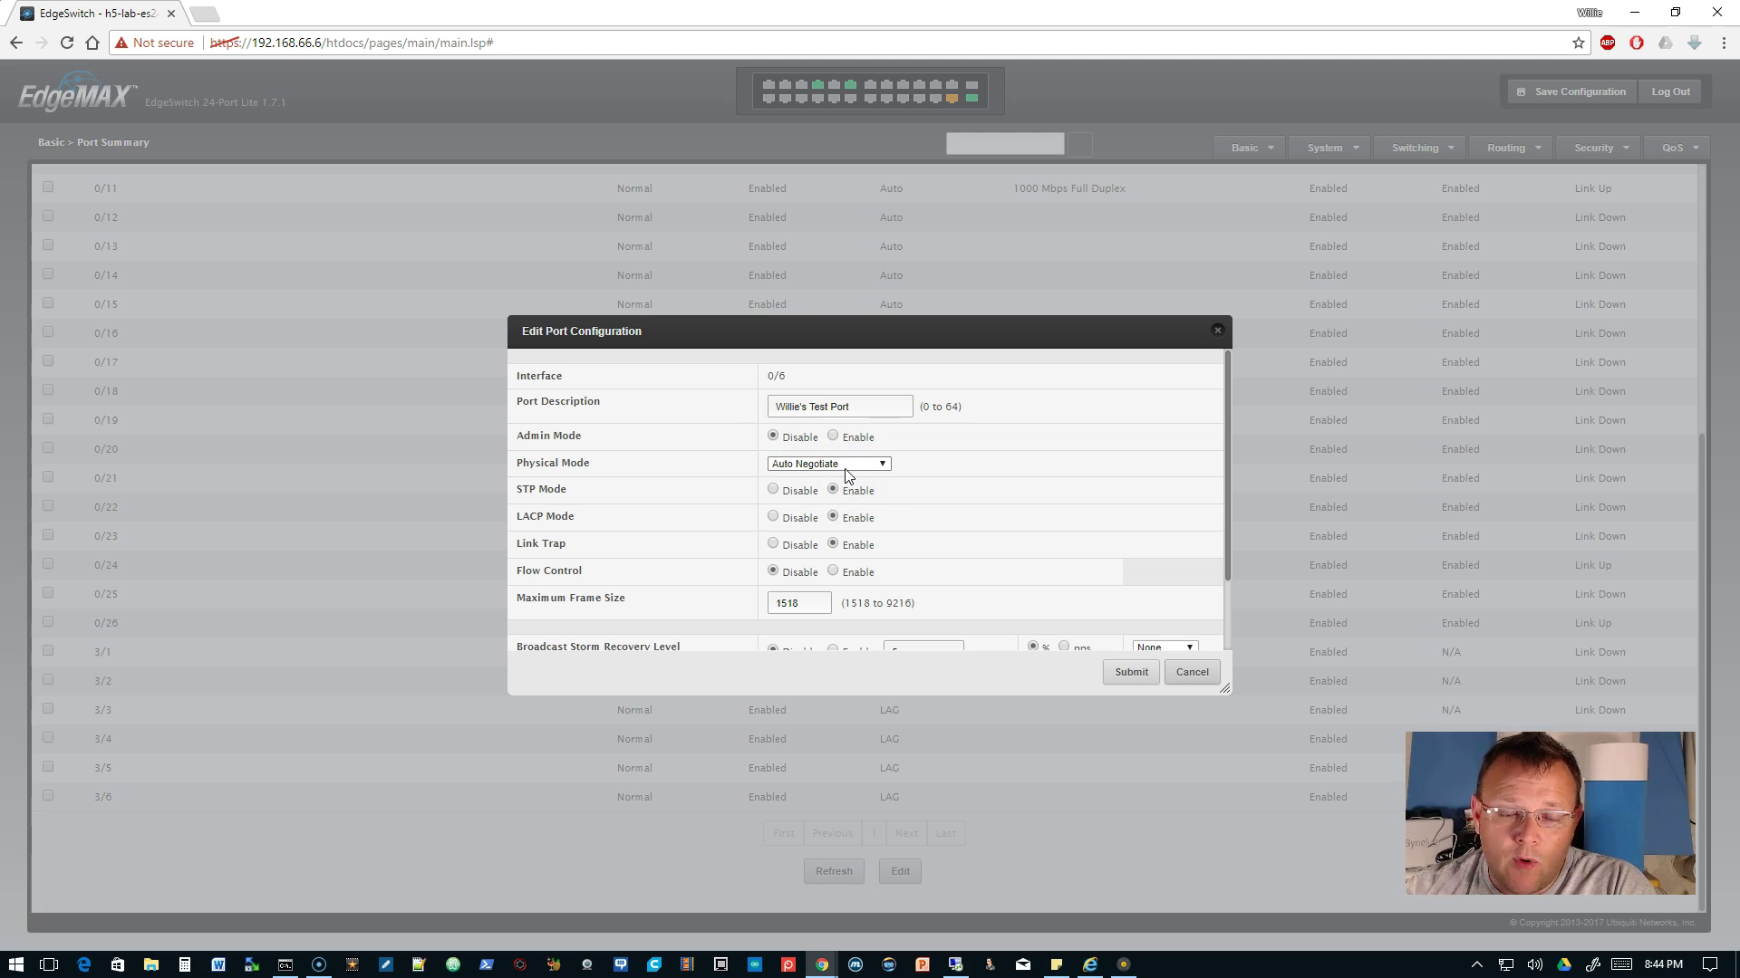
pyautogui.click(879, 464)
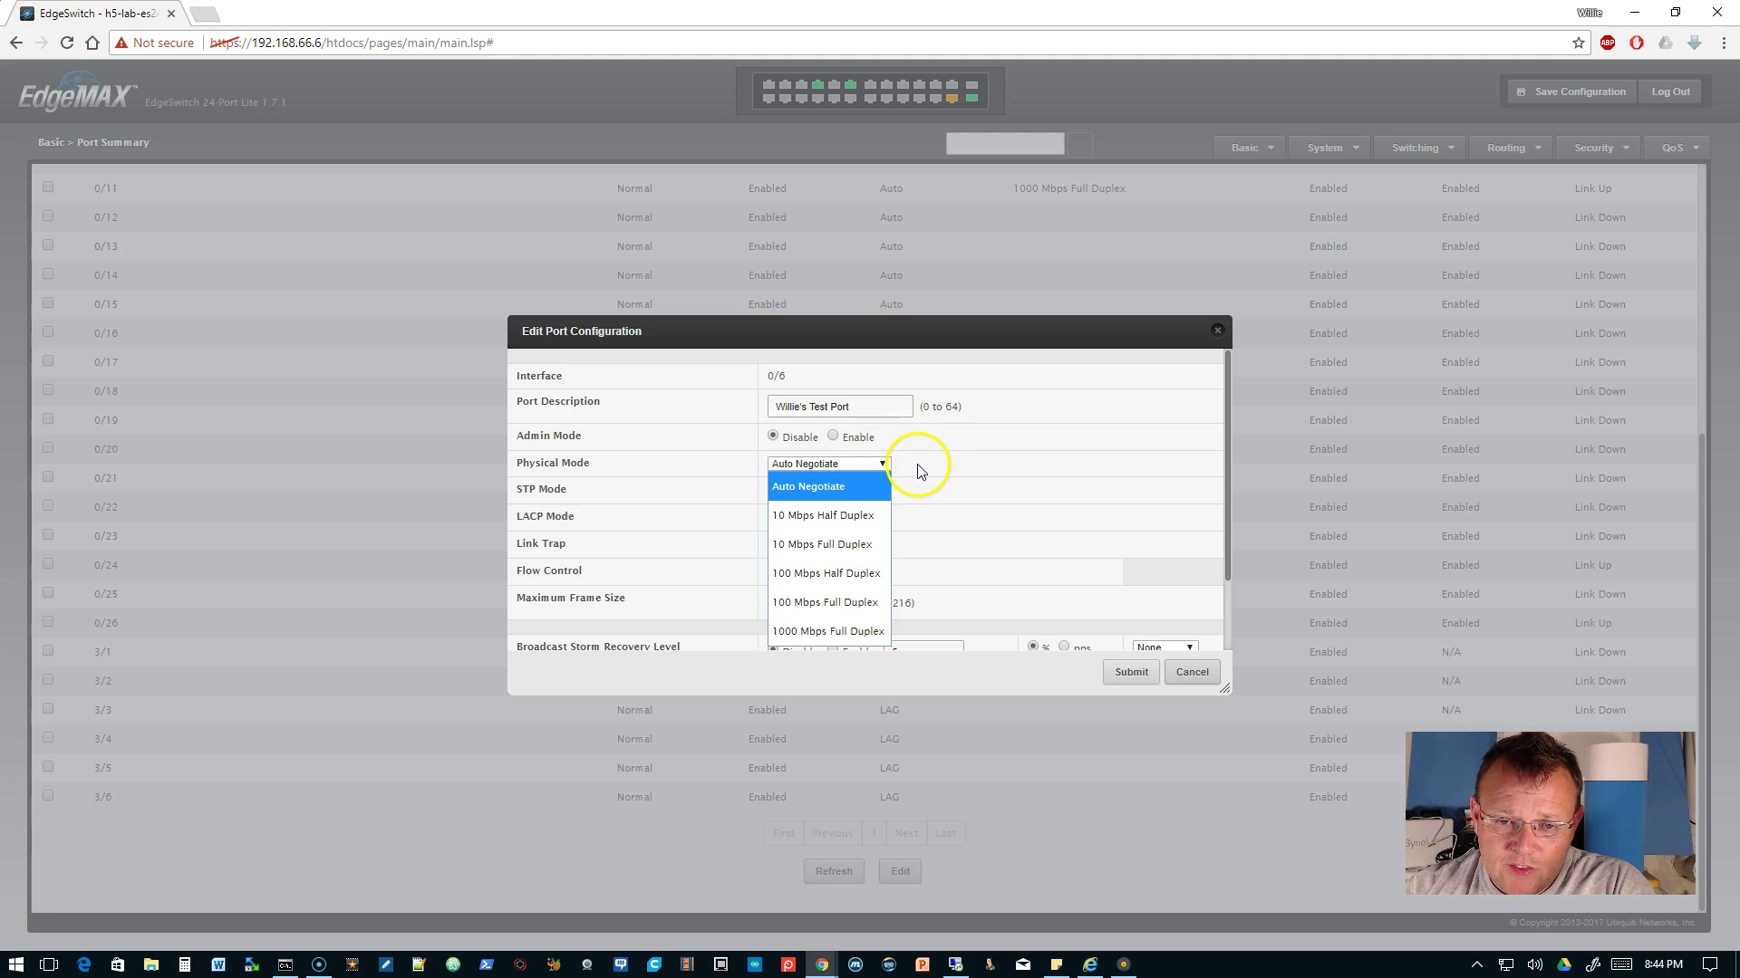
pyautogui.click(921, 472)
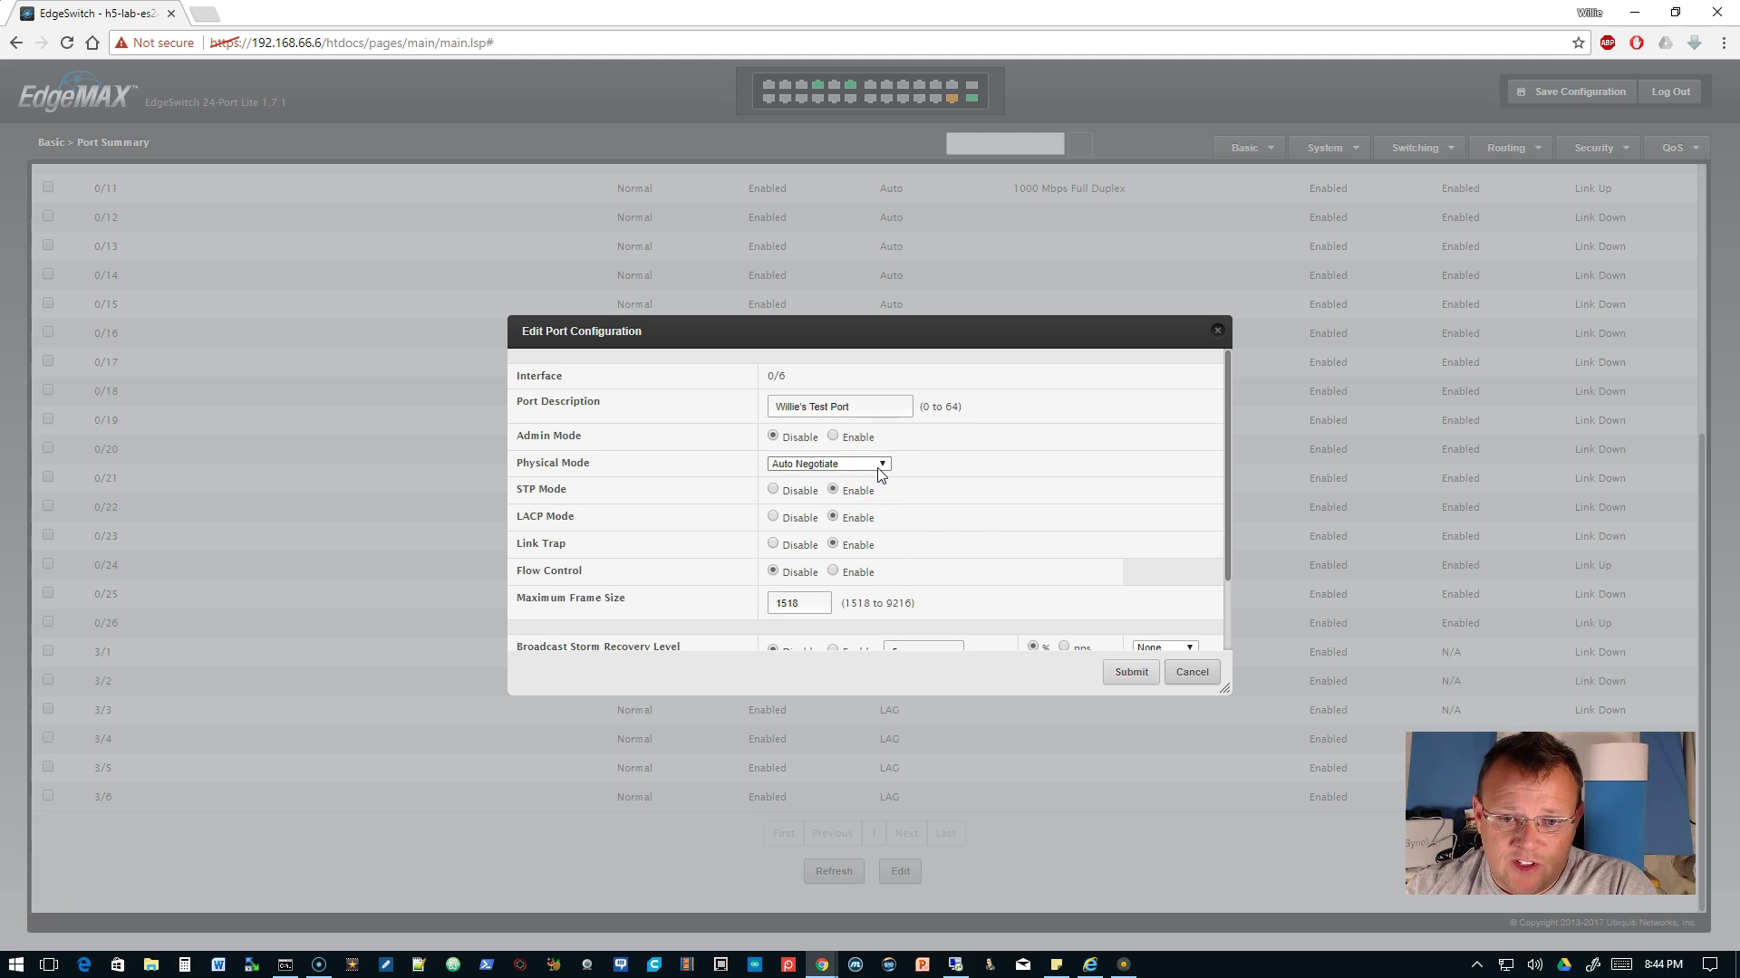
# Examine the flow control, maximum frame size and storm recovery settings in interface 0/6's port configuration
pyautogui.scroll(-1, 963, 505)
pyautogui.scroll(1, 966, 512)
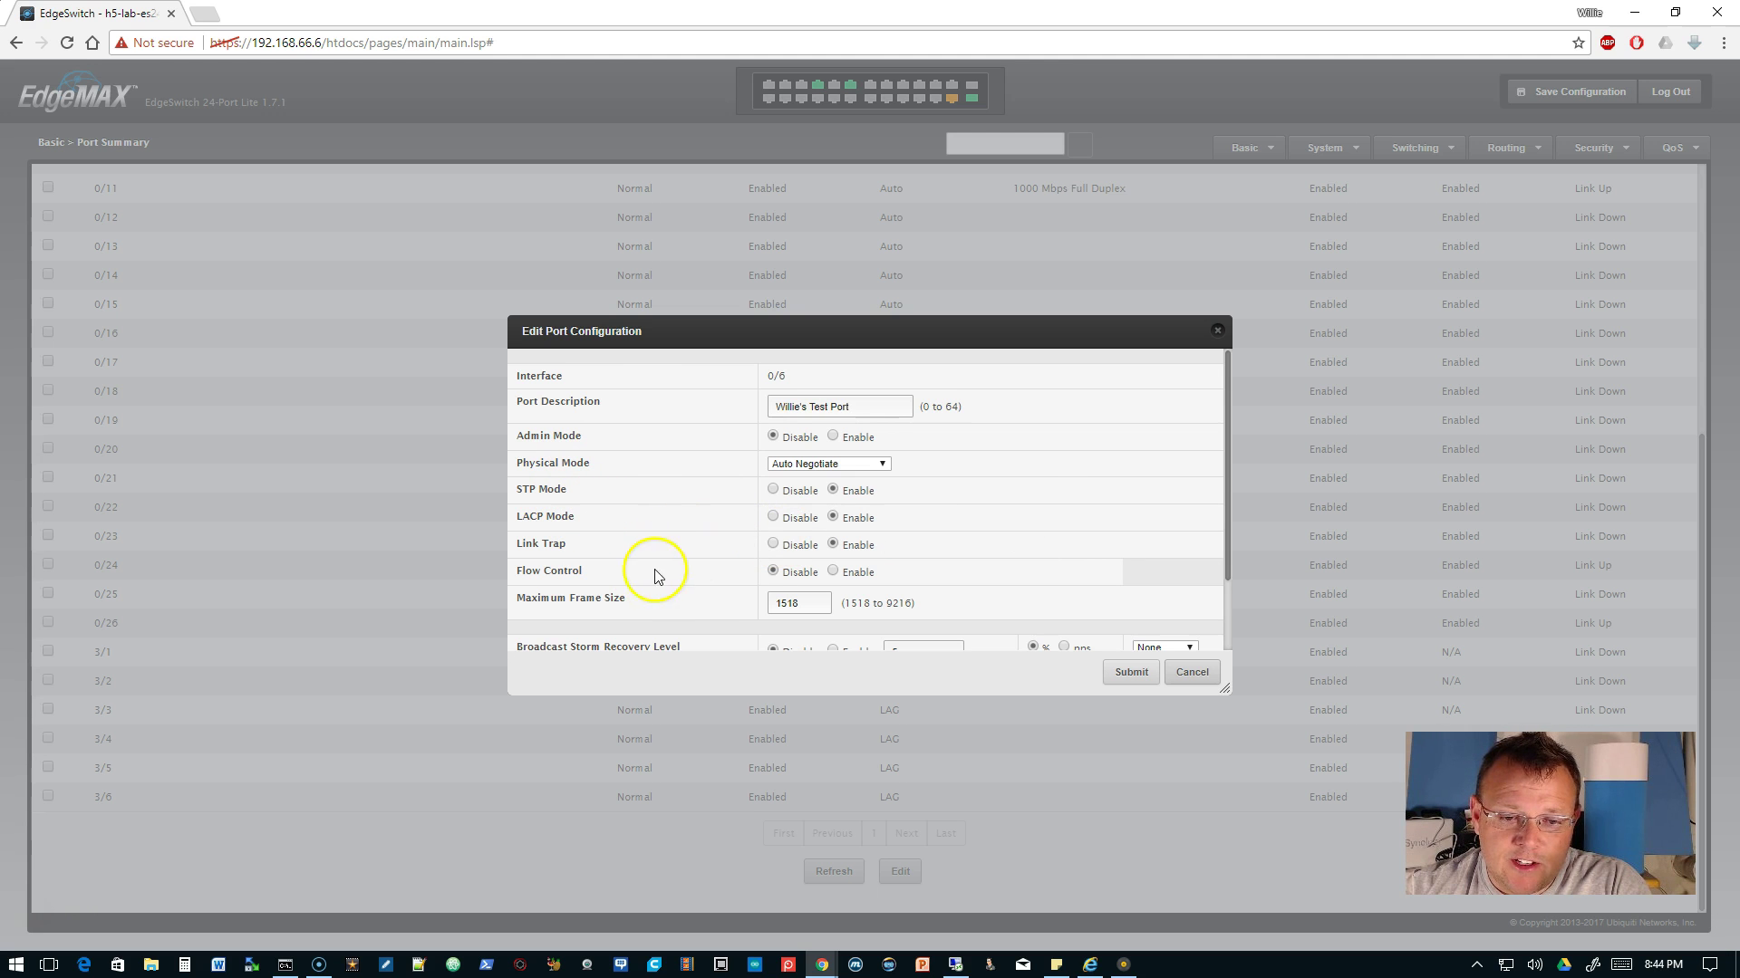
pyautogui.scroll(-1, 712, 594)
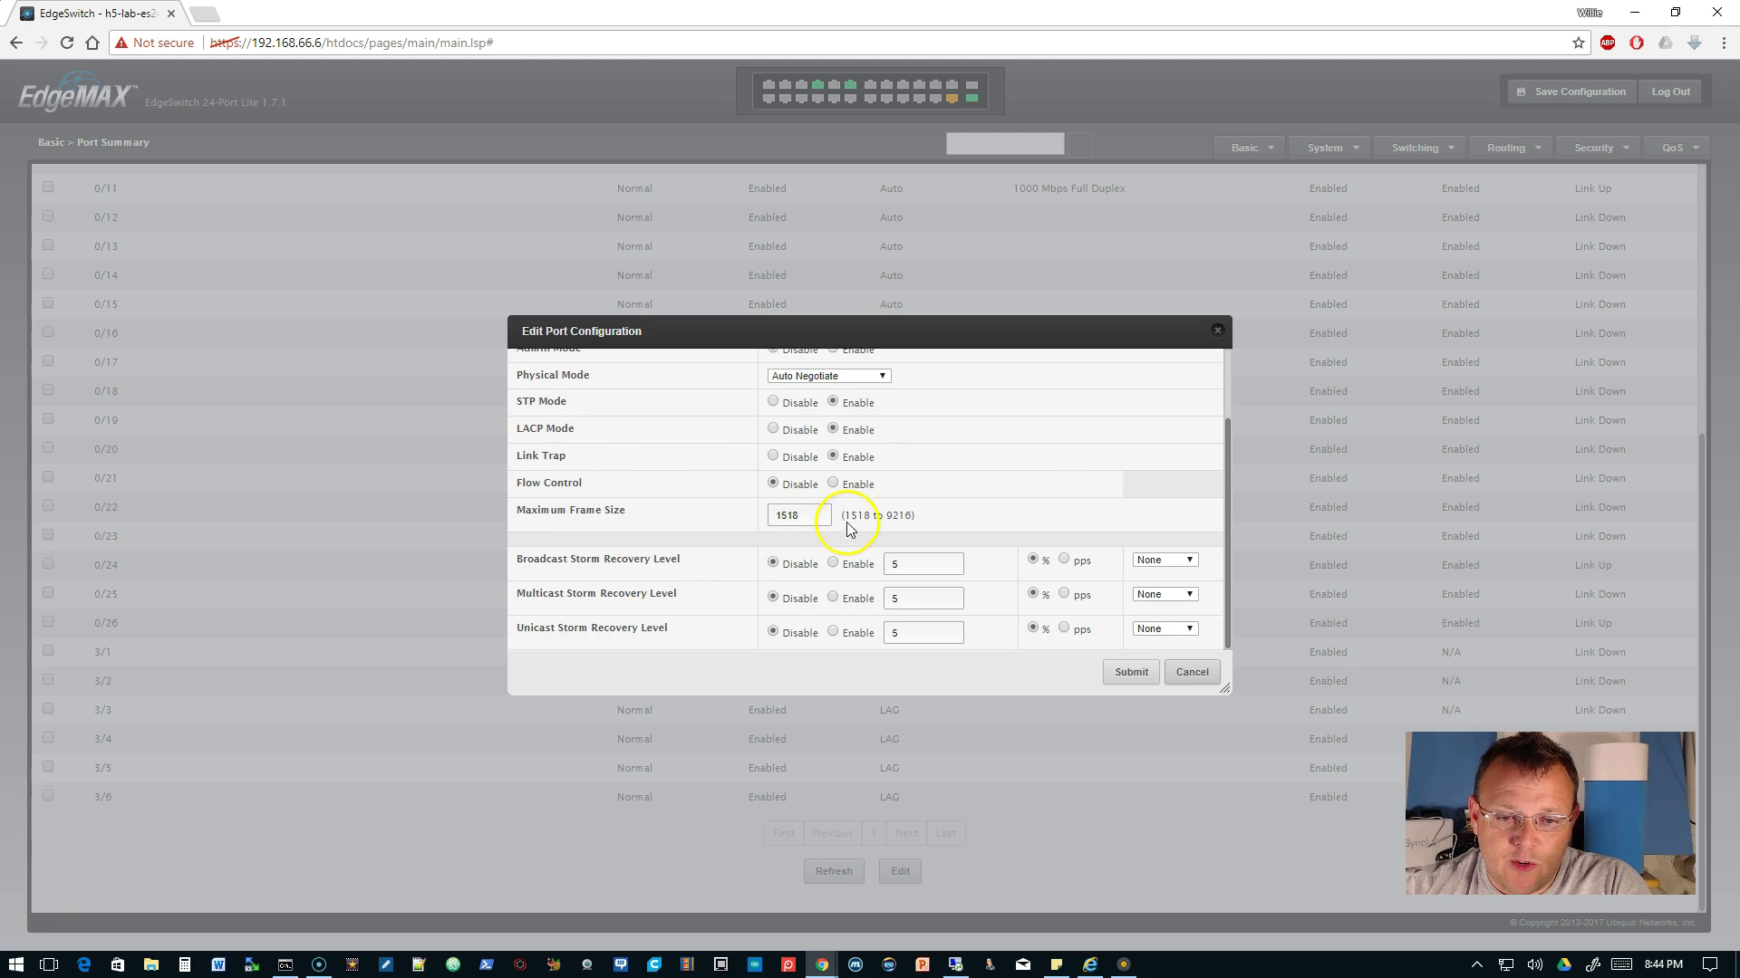
pyautogui.doubleClick(794, 512)
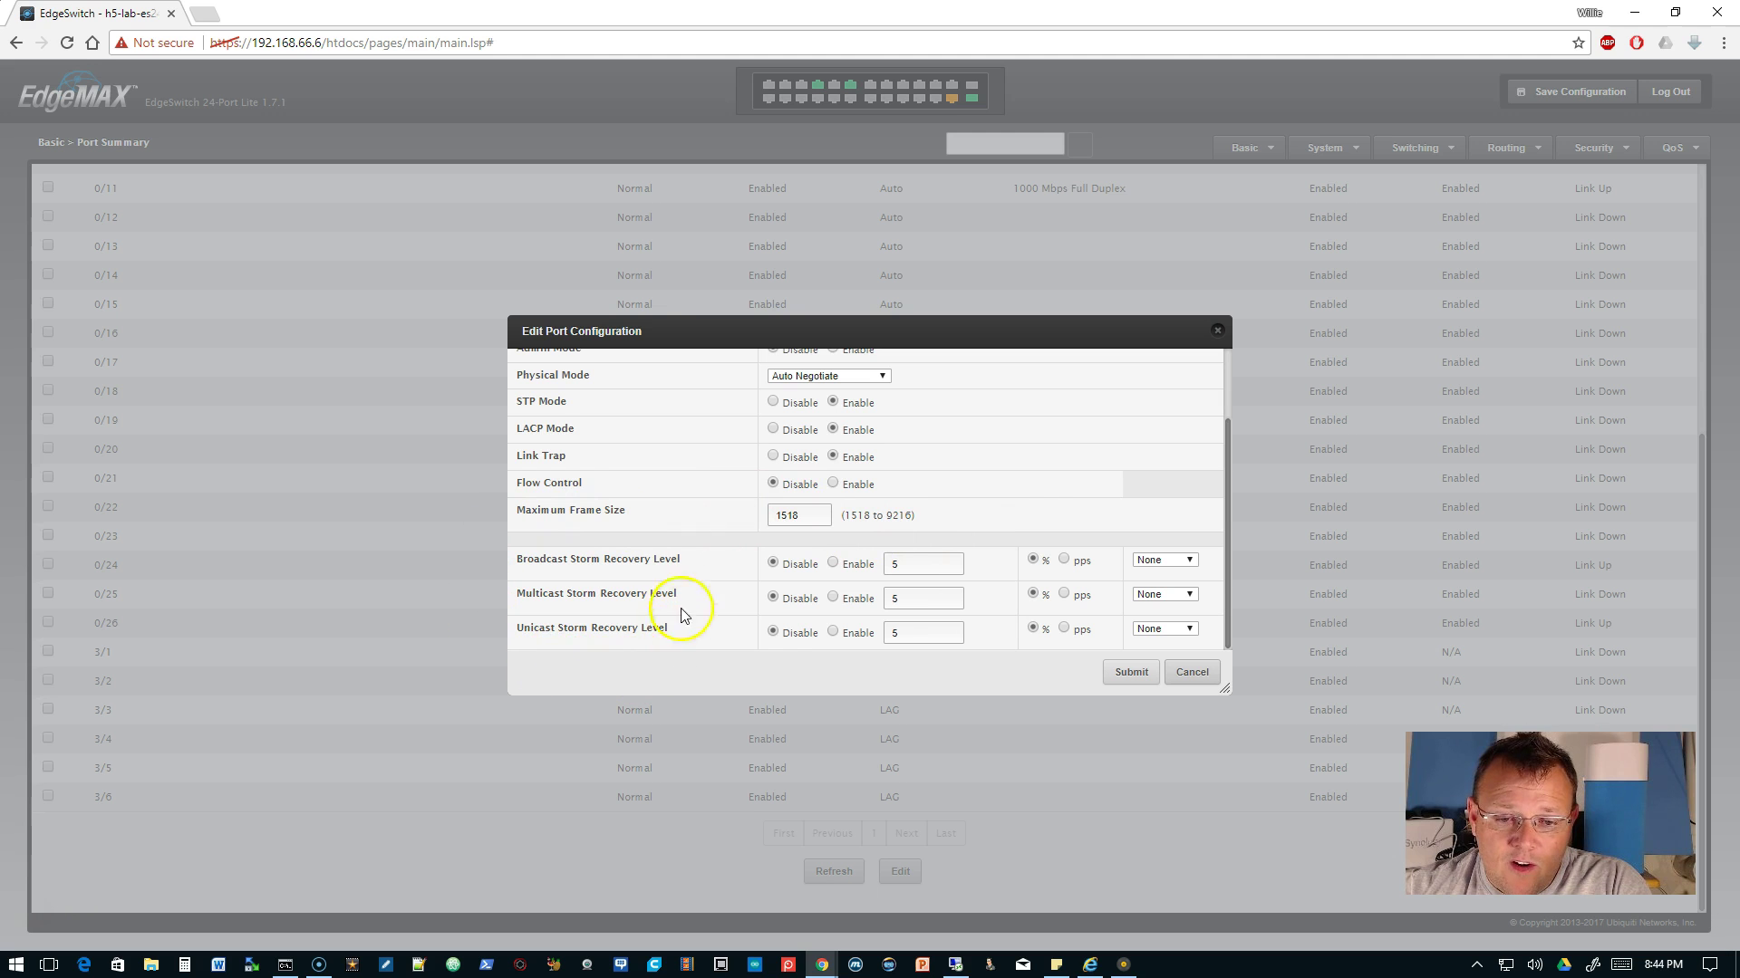
pyautogui.scroll(2, 1037, 593)
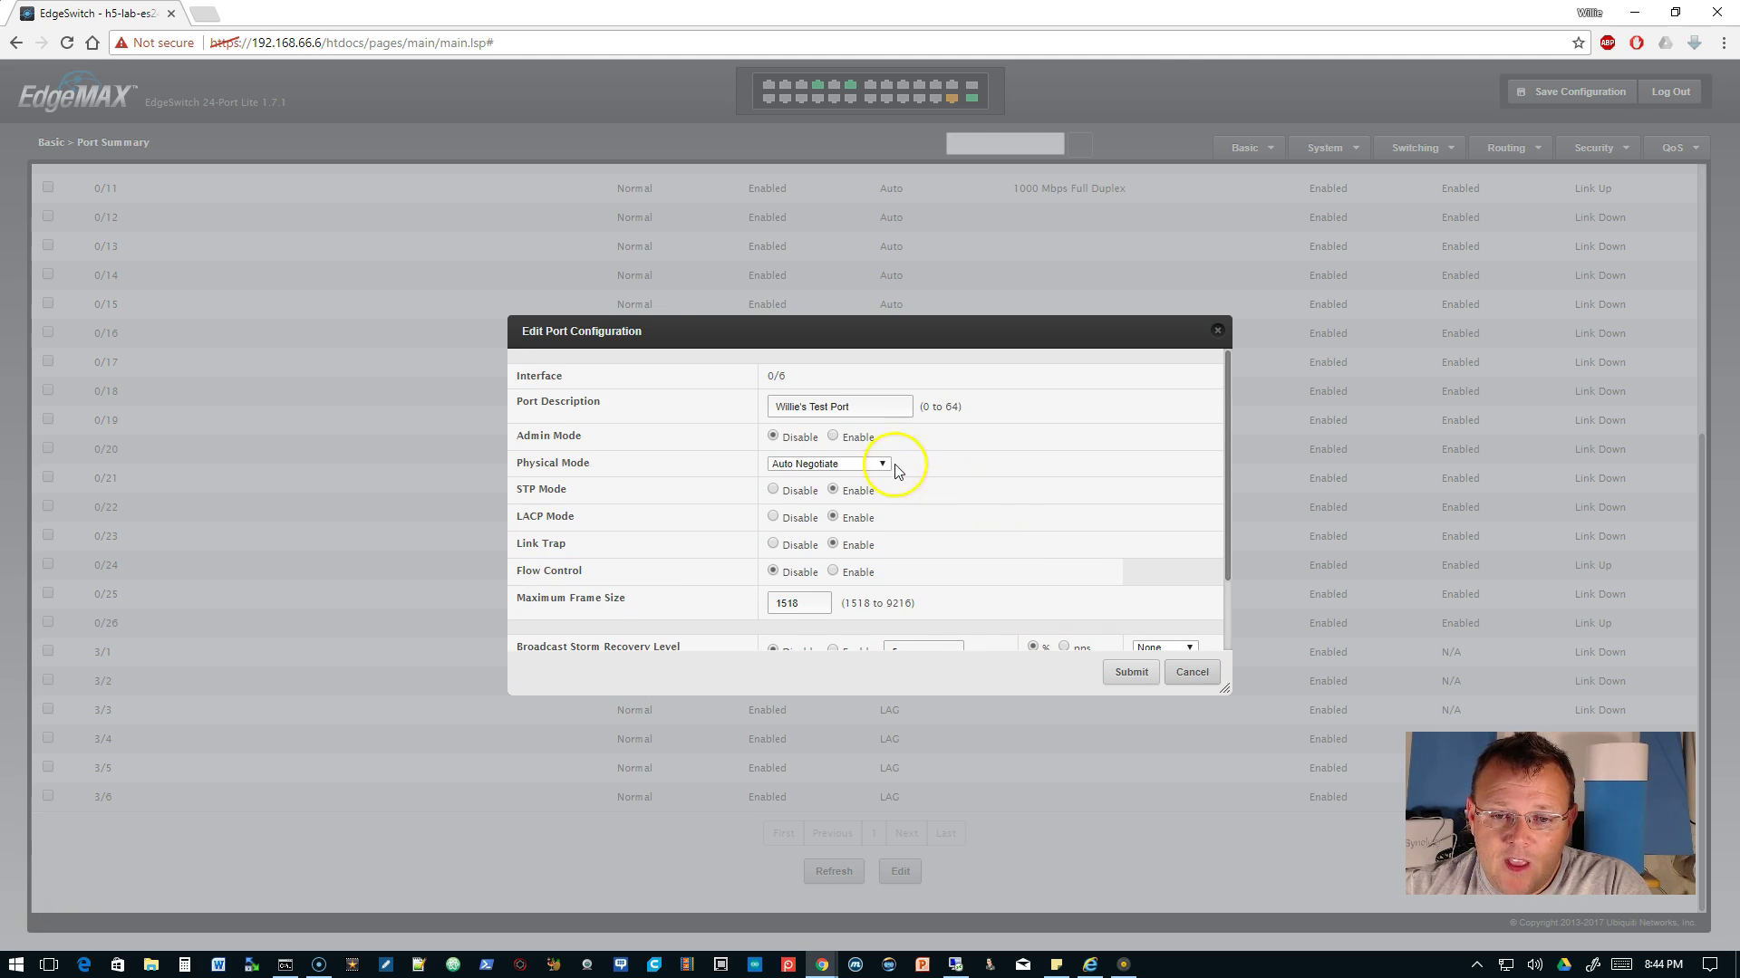
# Set interface 0/6's admin mode to Enable and try to submit the port configuration with the apostrophe in its description
pyautogui.click(833, 436)
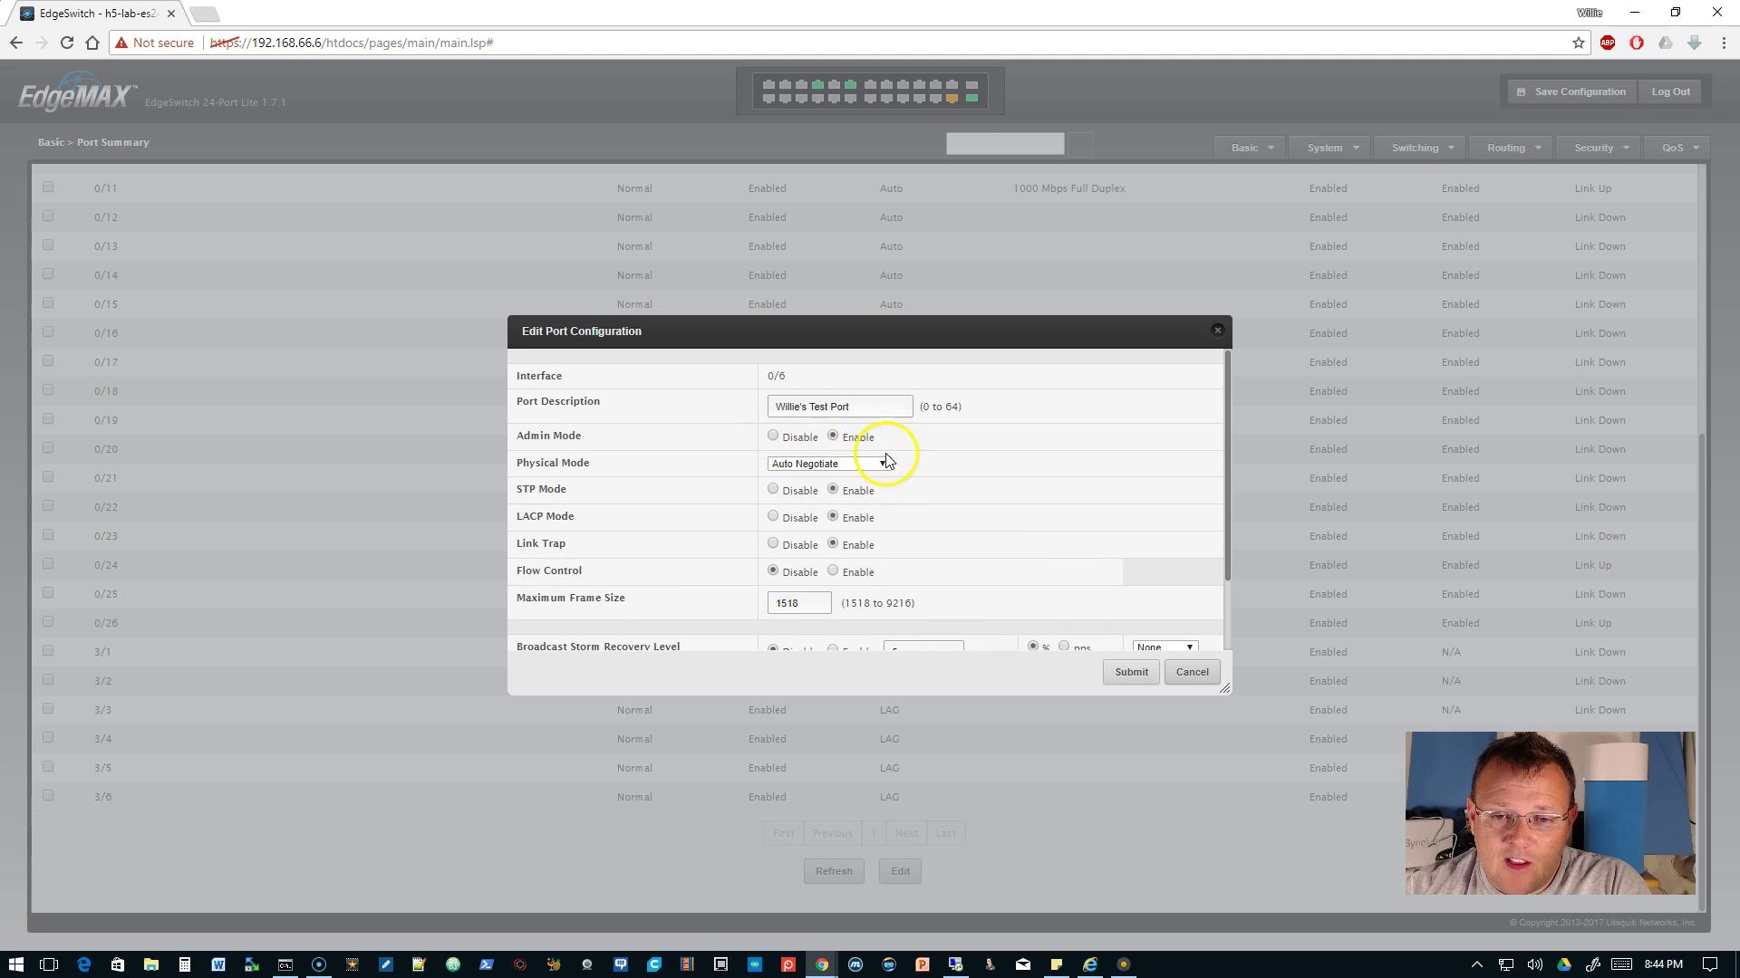
pyautogui.click(1128, 673)
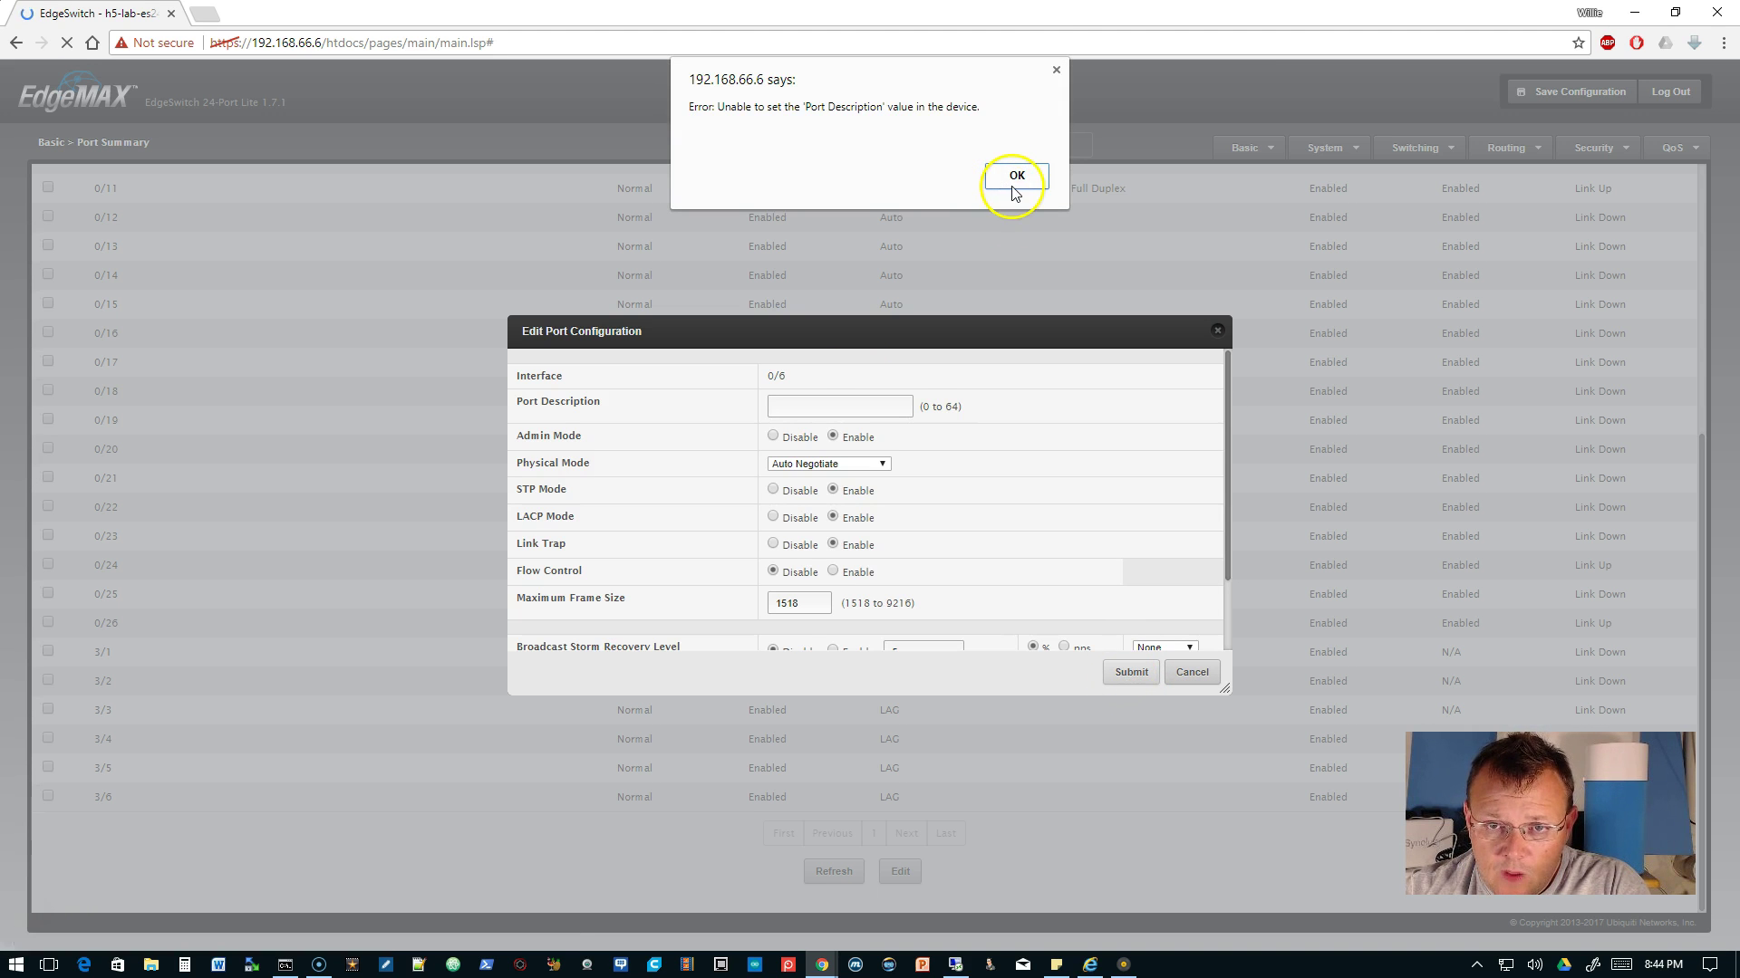
pyautogui.click(1011, 177)
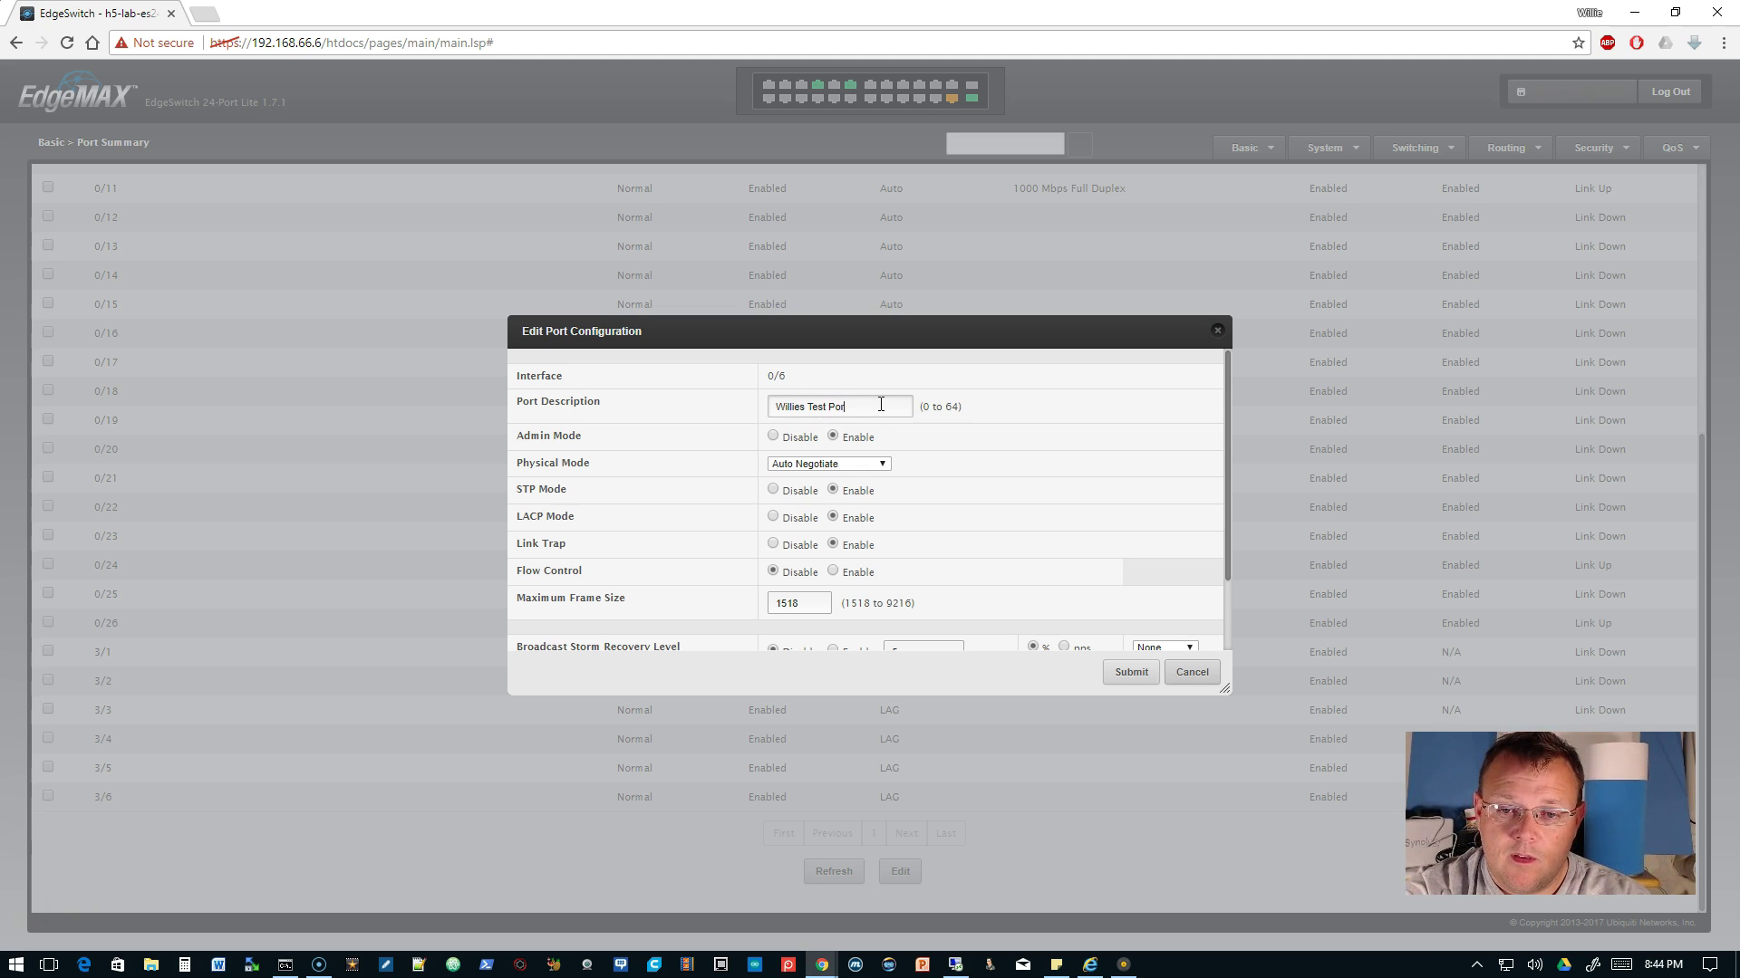
# Describe interface 0/6 with the owner's name and "Test Port", without an apostrophe, submit it, and check the Port Summary
pyautogui.click(1128, 675)
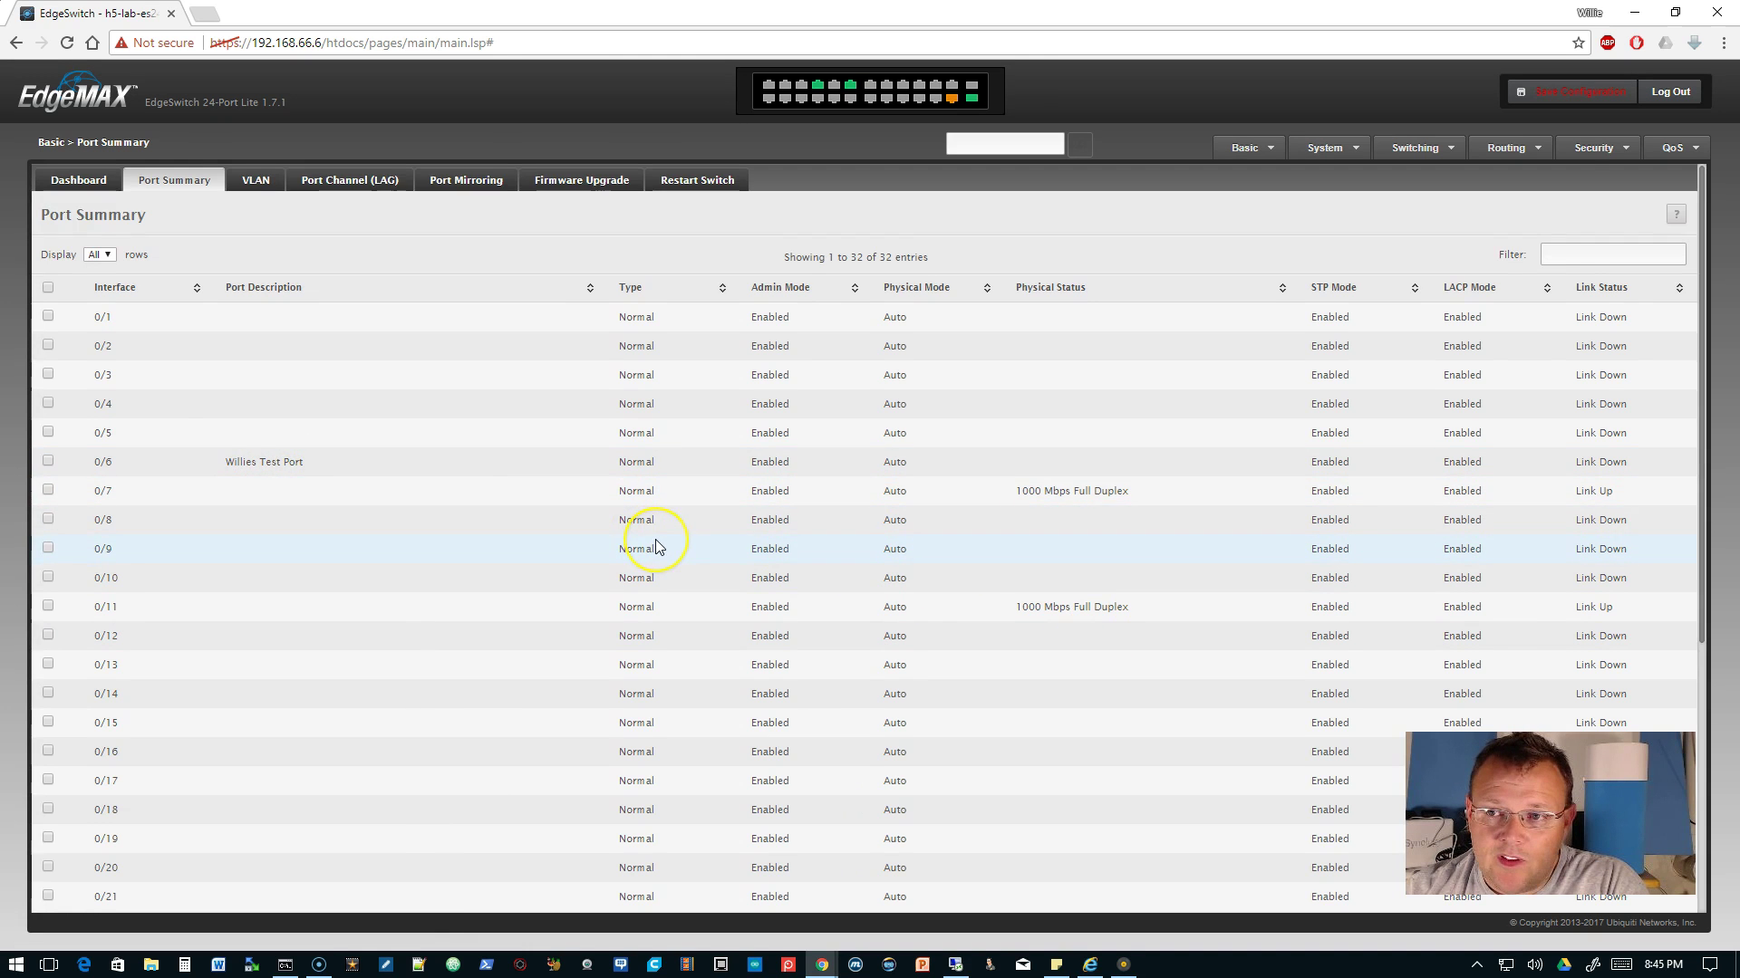
pyautogui.scroll(-6, 660, 544)
pyautogui.scroll(6, 680, 526)
pyautogui.scroll(-1, 698, 505)
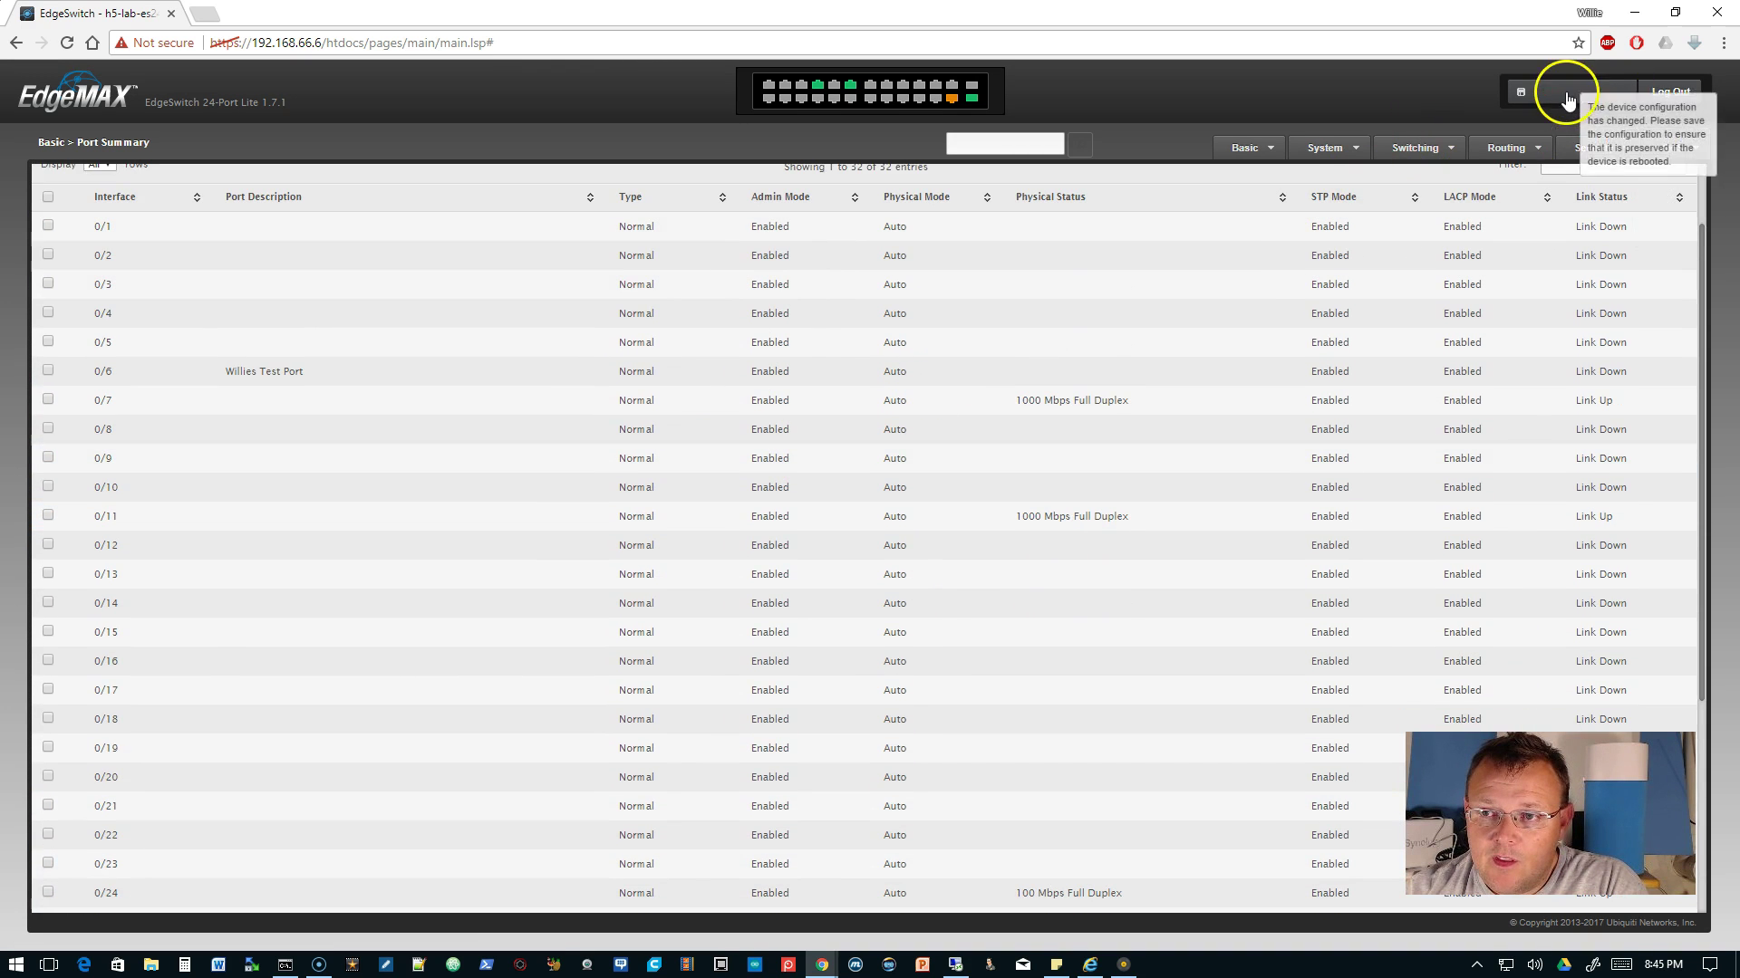
# Save the system configuration with the new port description and close the acknowledgement
pyautogui.click(1568, 90)
pyautogui.click(1002, 571)
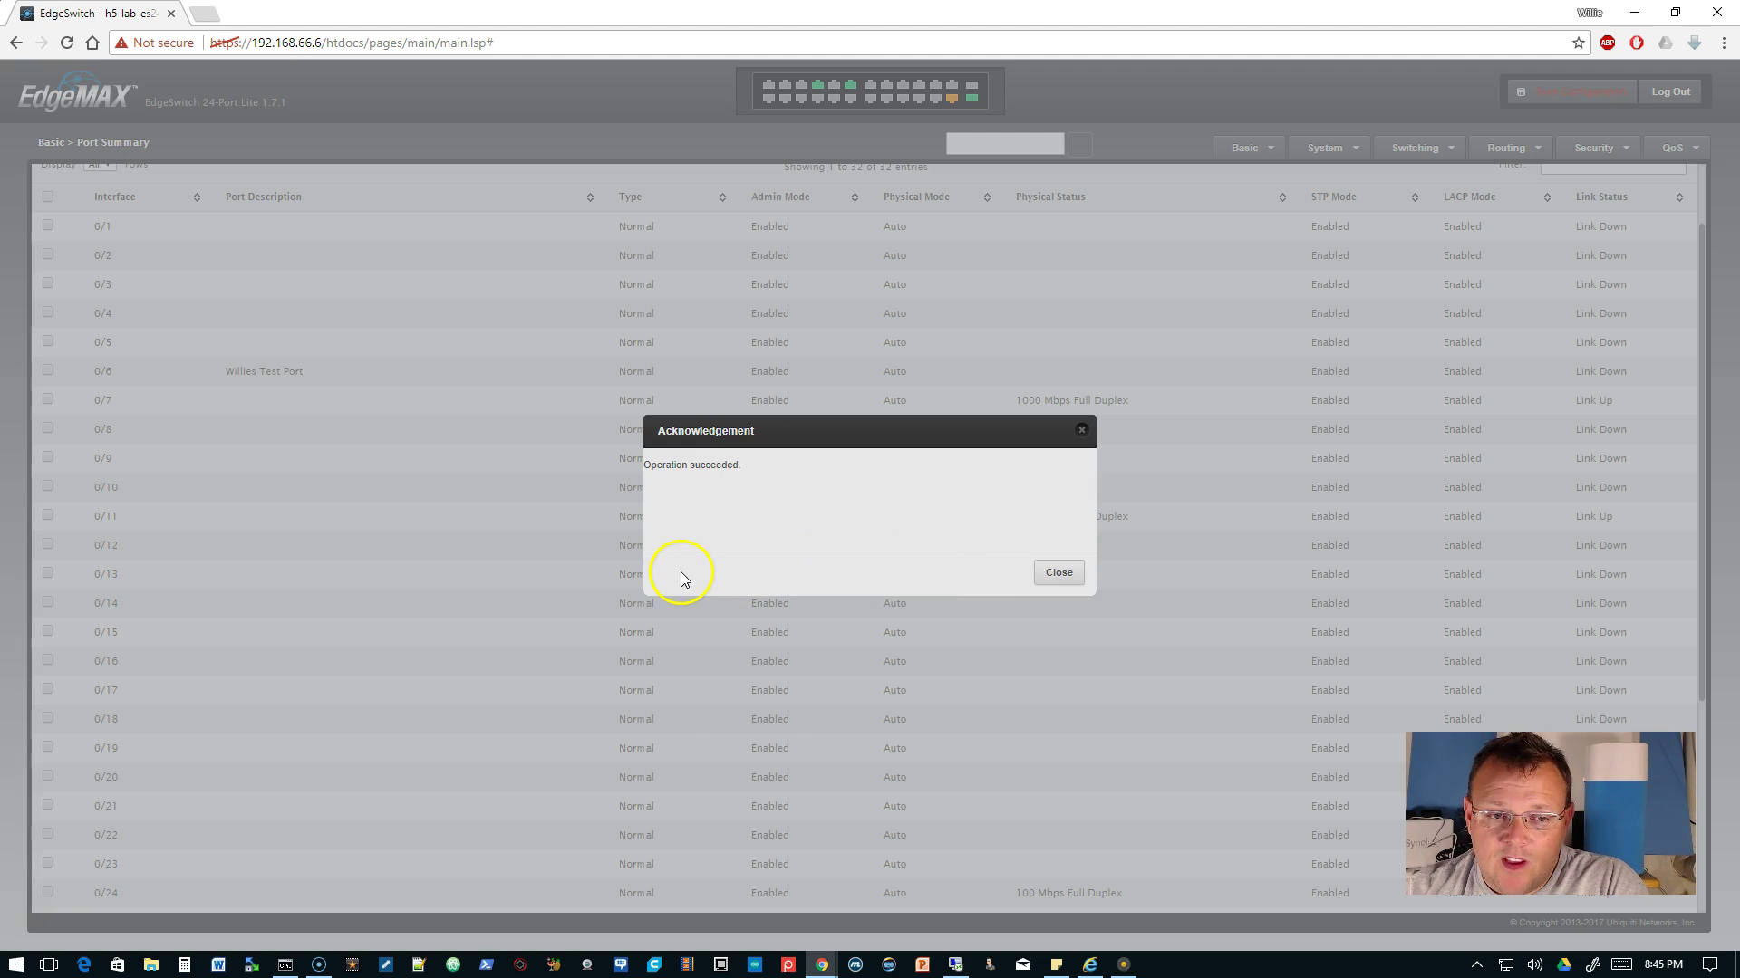
pyautogui.click(1057, 572)
pyautogui.scroll(1, 583, 718)
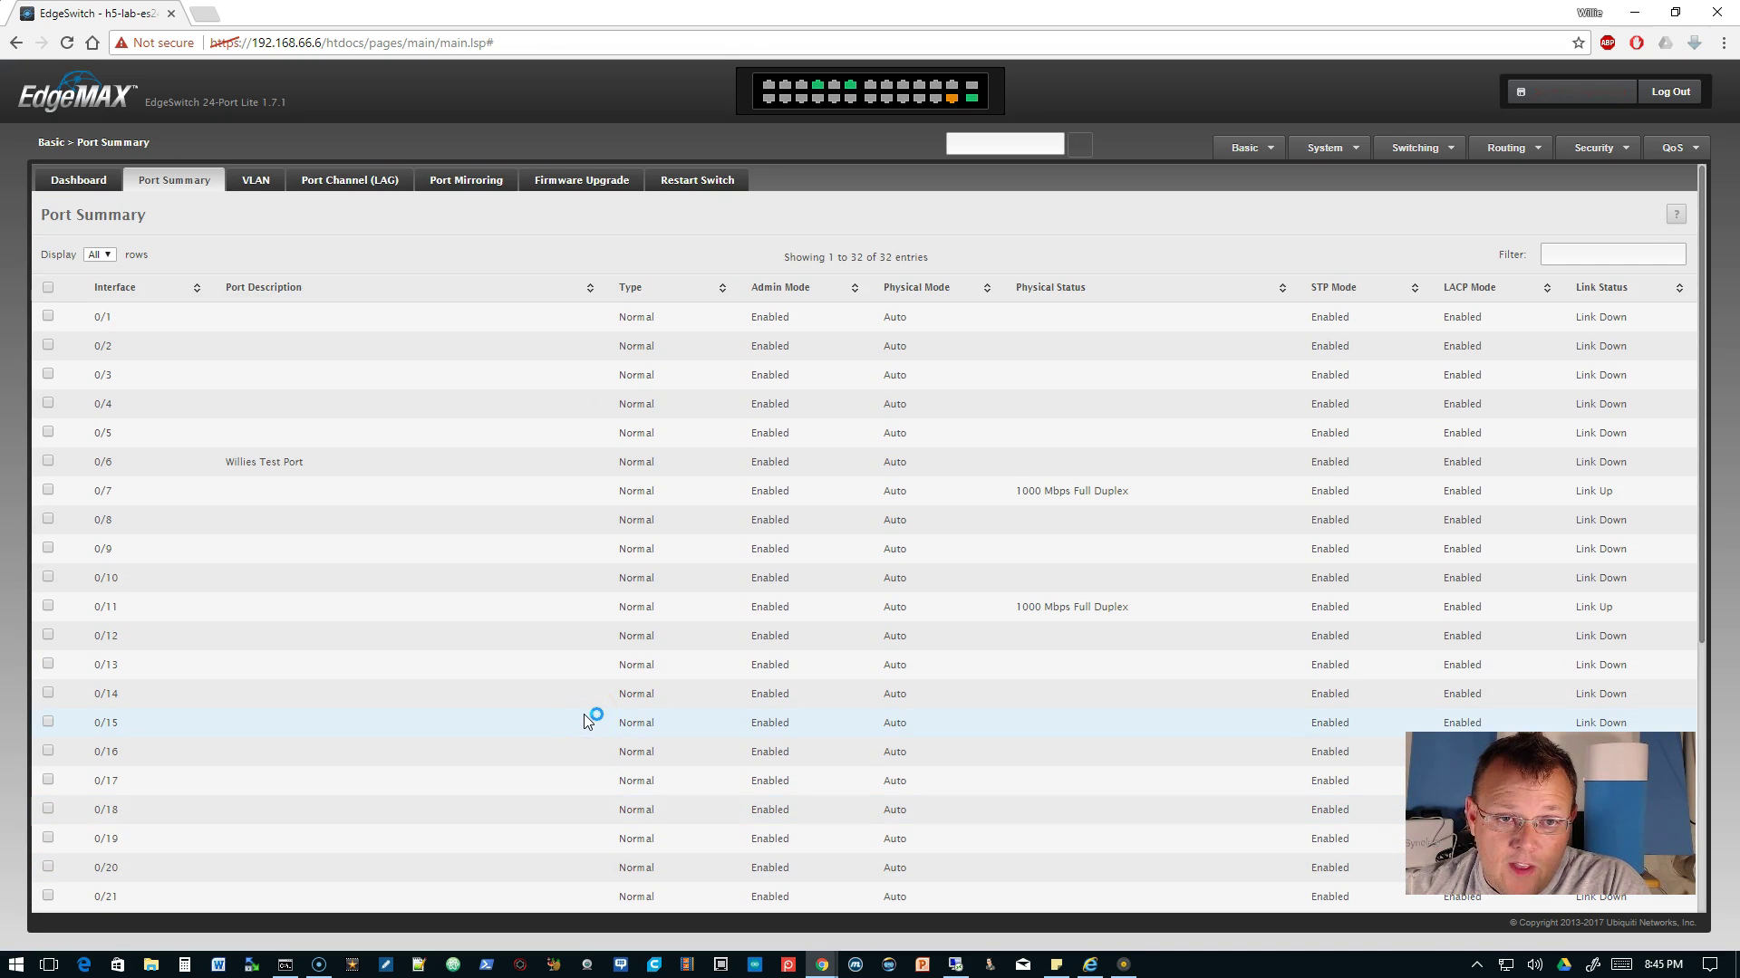
# Review the port participation of the VLANs and the VLAN Switchport Summary, and return to the VLAN Wizard
pyautogui.click(254, 181)
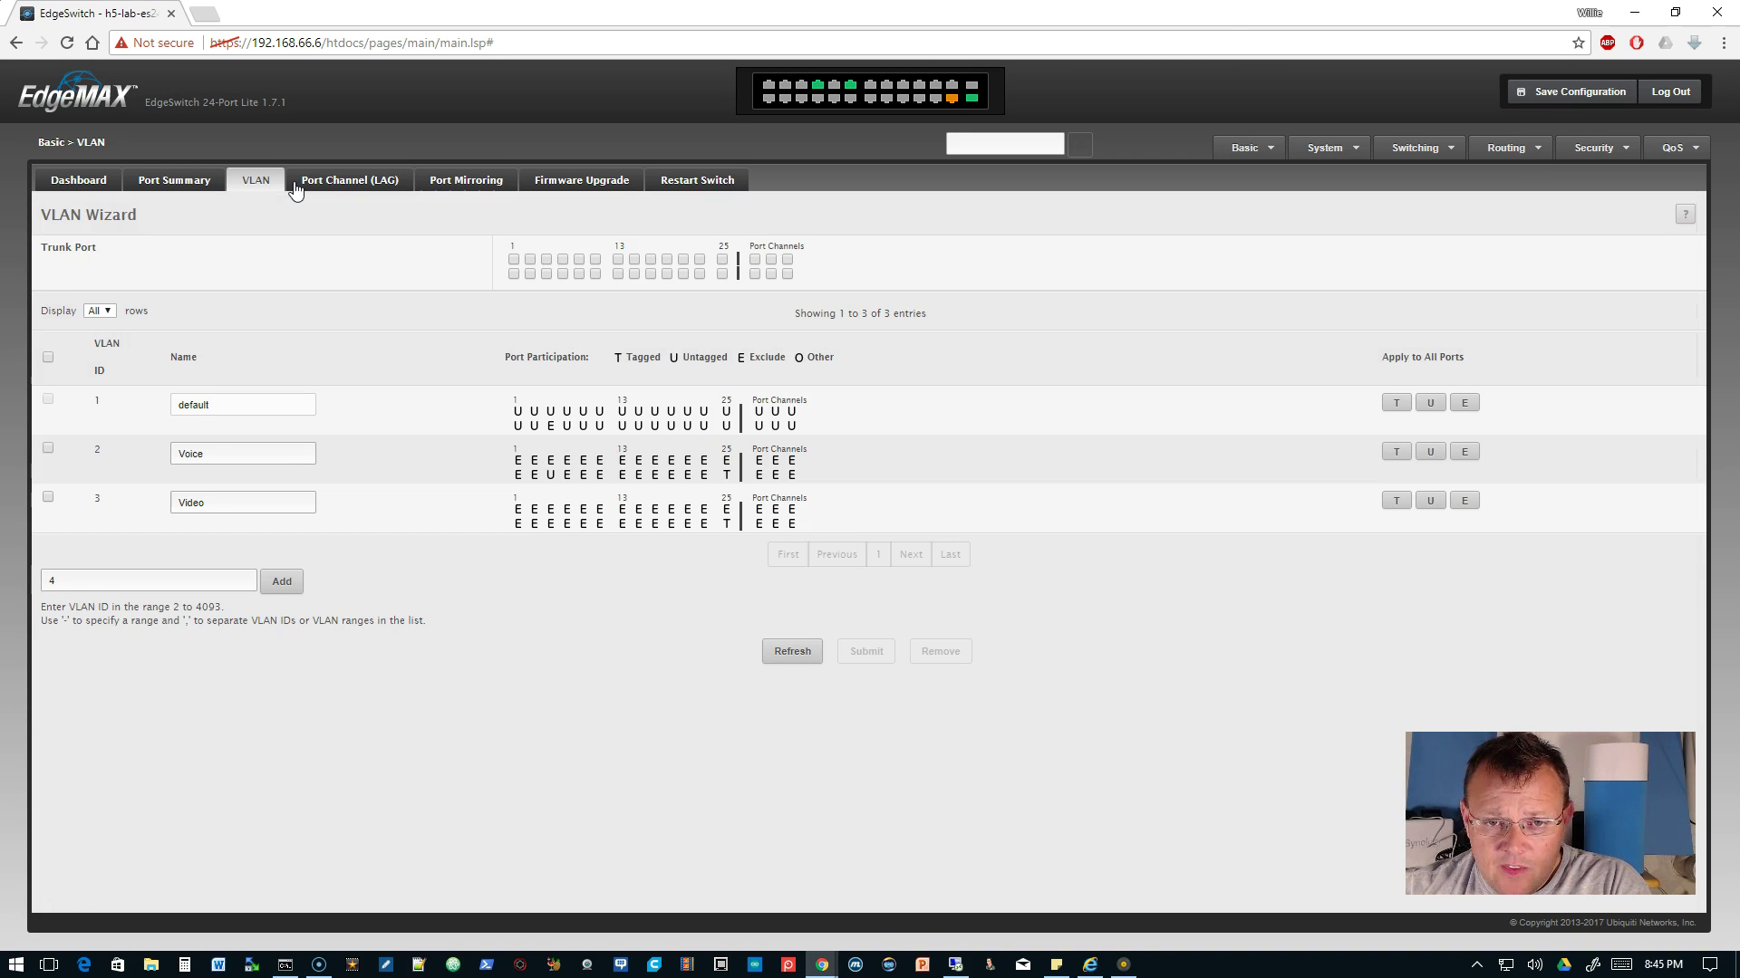
pyautogui.click(1415, 150)
pyautogui.moveTo(1320, 500)
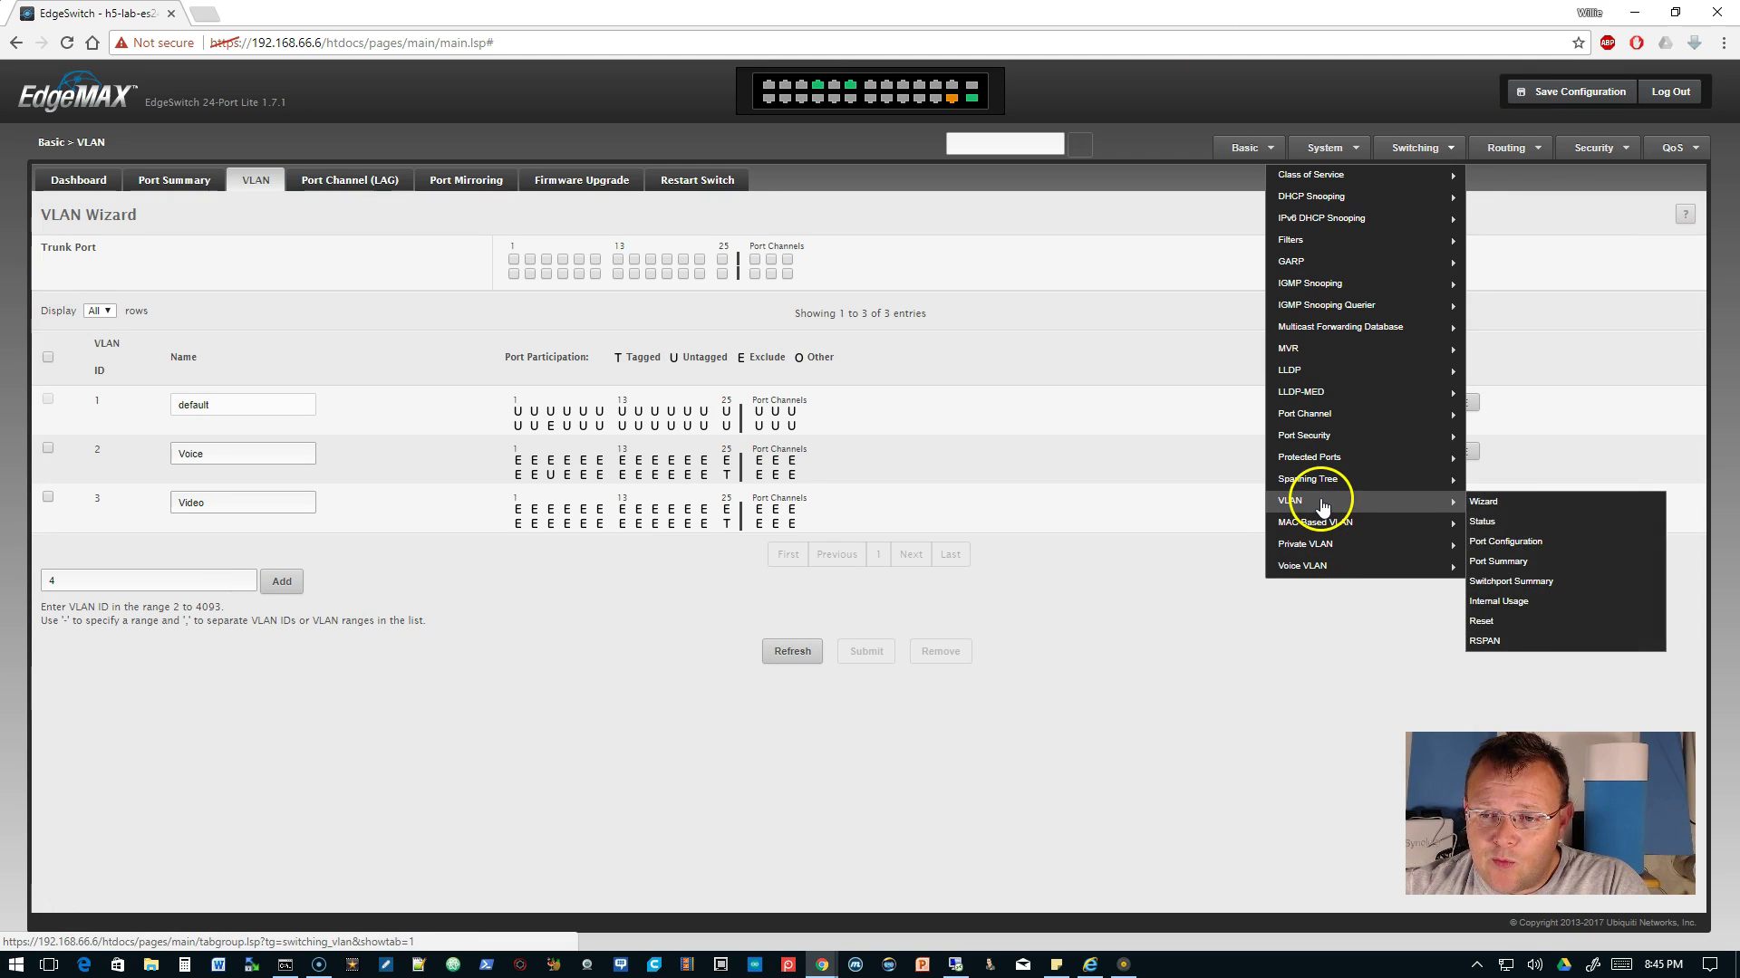
pyautogui.click(1531, 581)
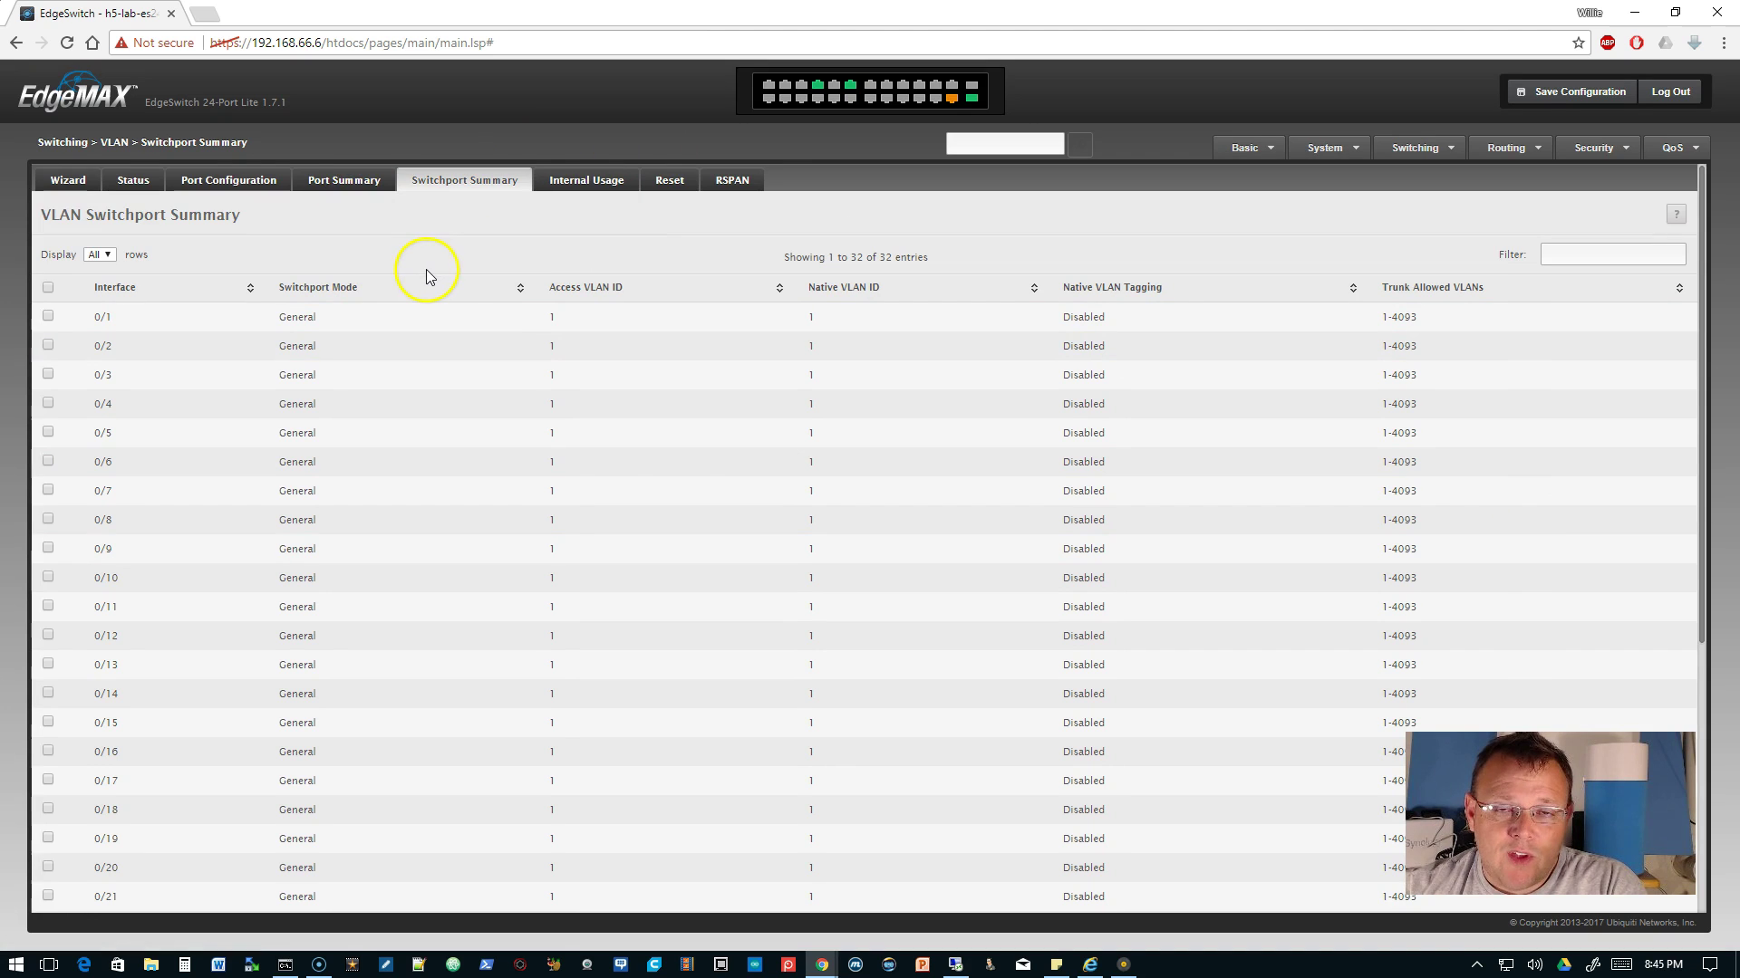
pyautogui.scroll(-5, 557, 506)
pyautogui.scroll(5, 548, 494)
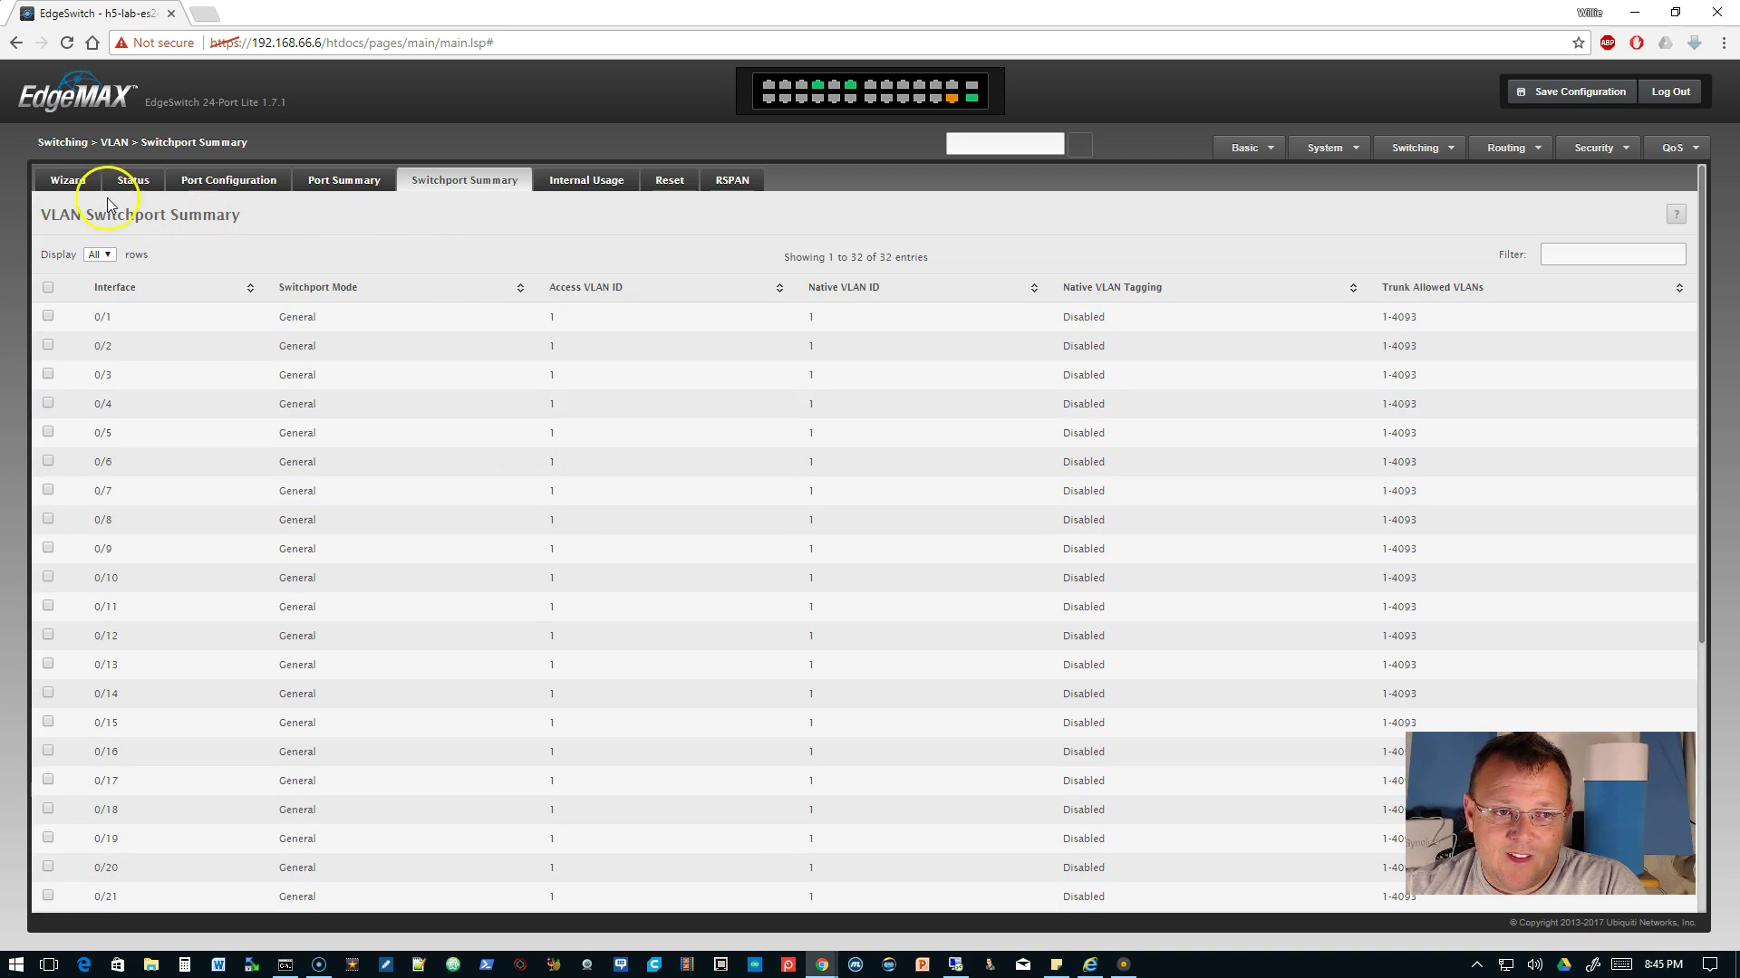
pyautogui.click(69, 179)
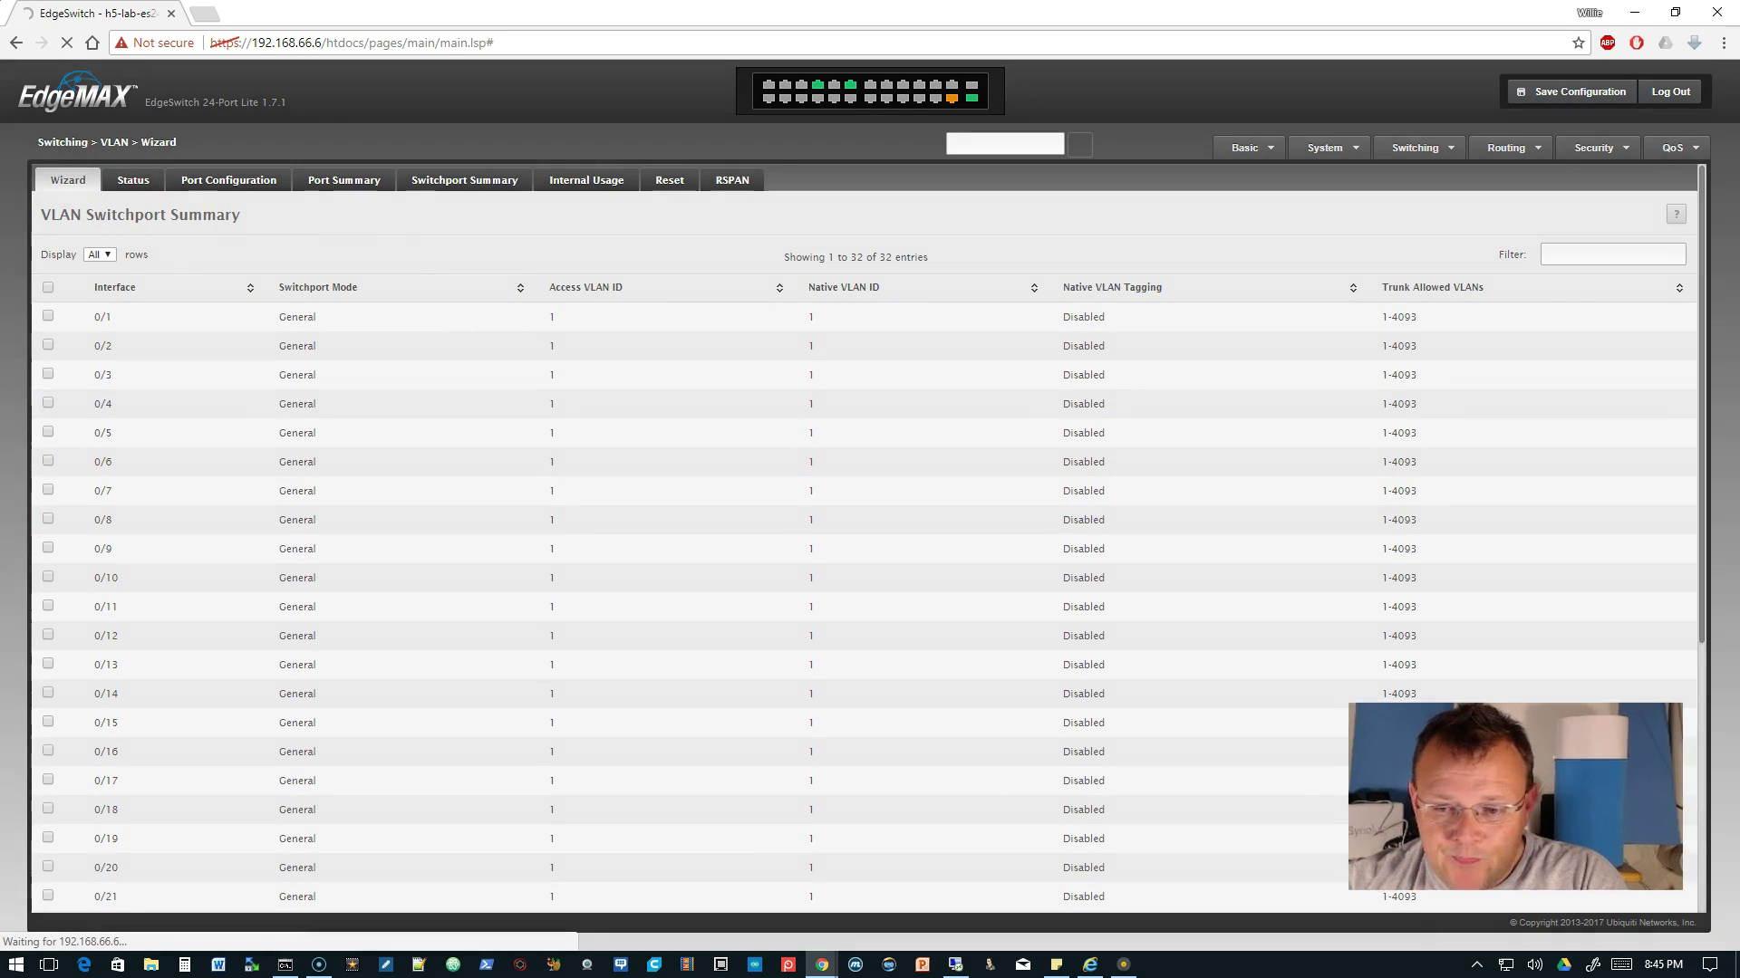